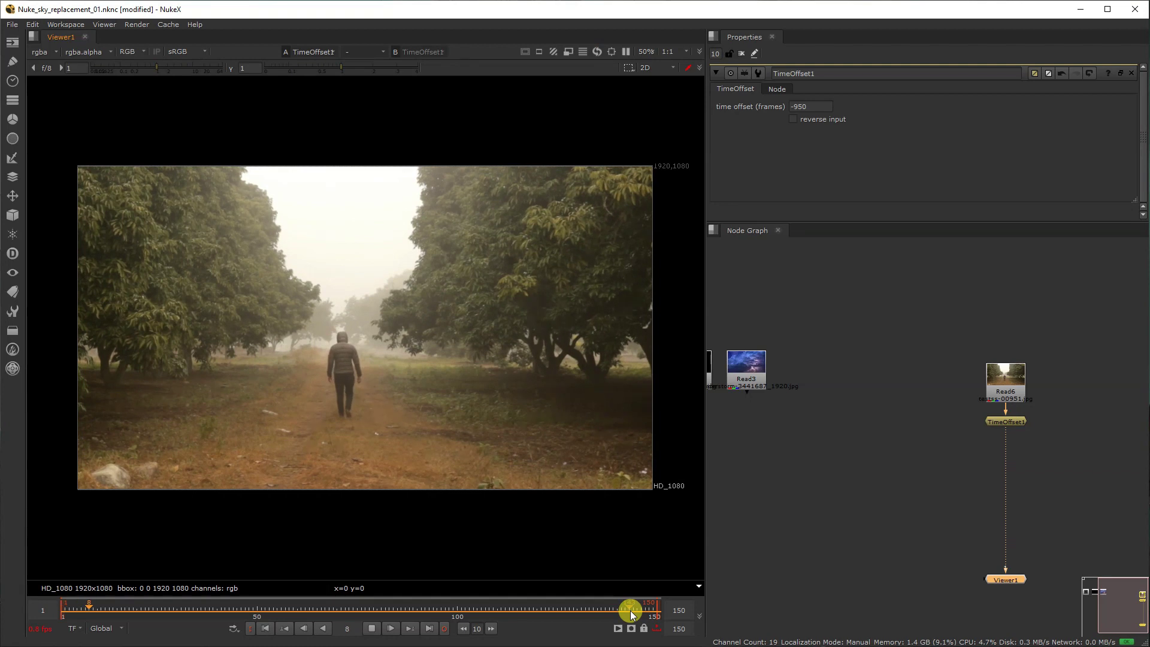
- Scrub through the walking-man footage, return to frame 1, and view the storm sky image from Read3
drag(163, 602, 644, 595)
drag(103, 597, 353, 607)
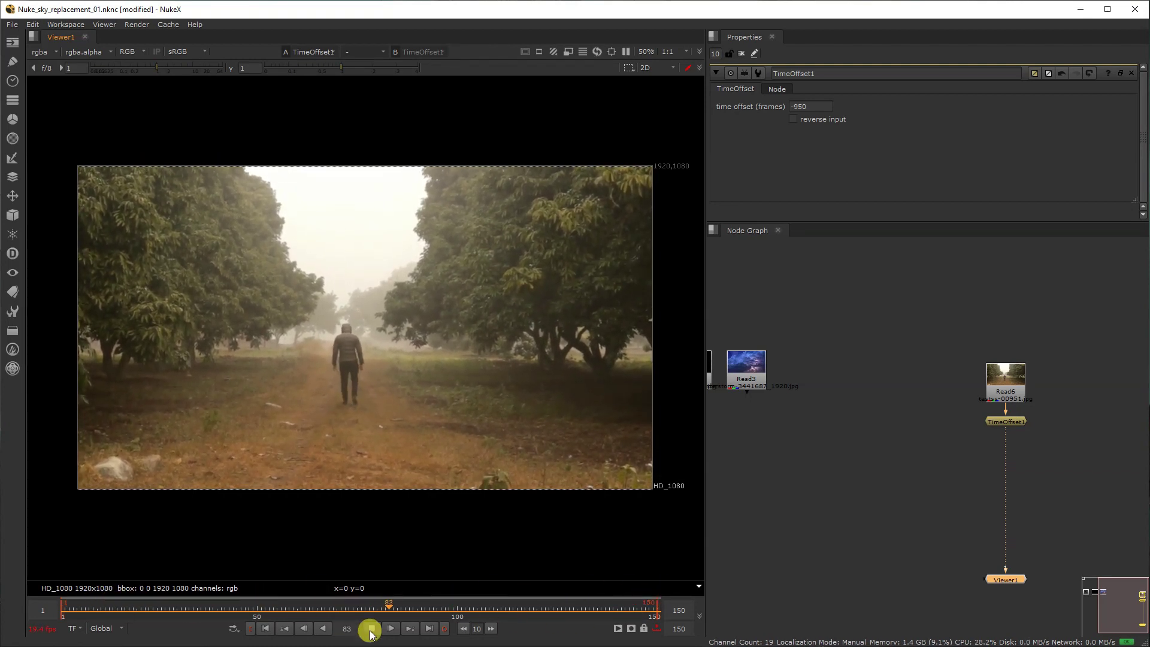
click(265, 628)
middle_drag(1008, 493, 878, 486)
middle_drag(794, 406, 911, 414)
click(740, 371)
key(1)
middle_drag(765, 416, 917, 437)
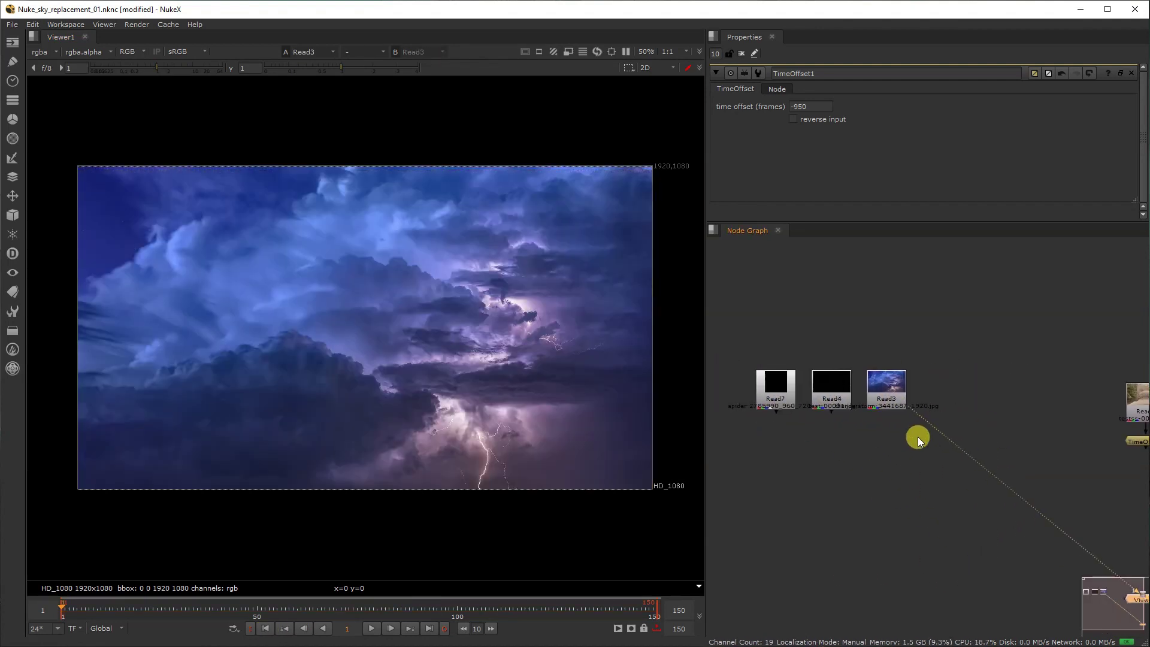
- View the Read4 source and scrub through its frames, return to frame 1, and view the Read7 source
click(831, 386)
key(1)
drag(135, 615, 302, 609)
click(268, 625)
click(760, 403)
key(1)
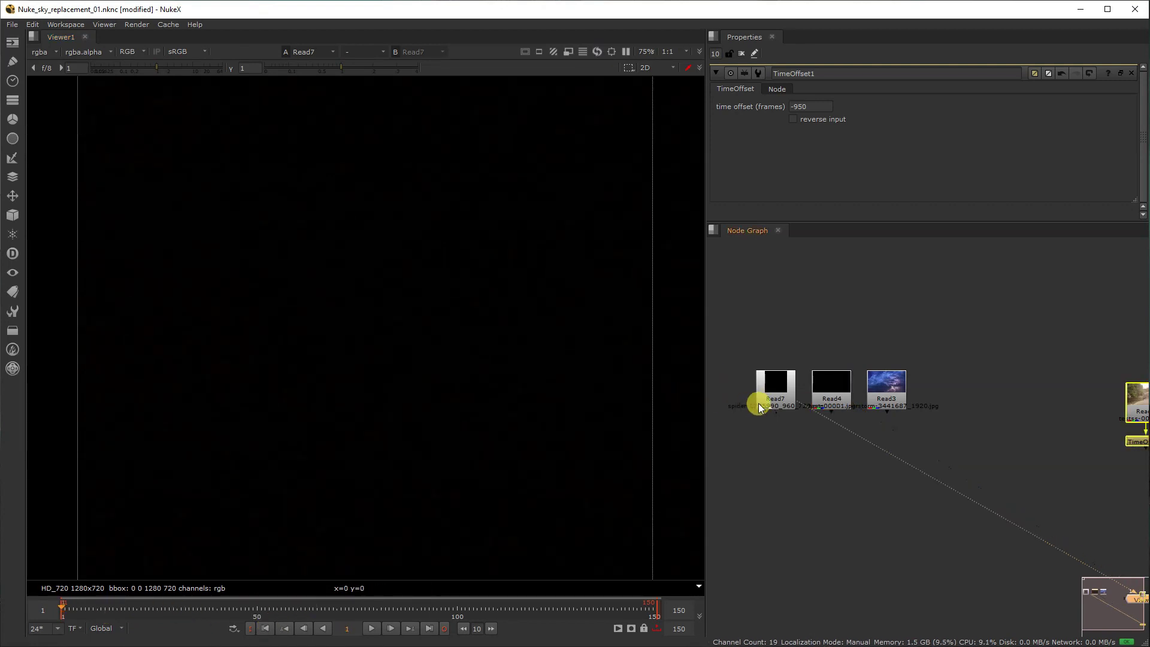
middle_drag(863, 440, 877, 418)
- Check the alpha channels of the sources and display the TimeOffset1 footage in colour
click(991, 438)
click(824, 424)
key(a)
key(a)
key(a)
click(877, 418)
key(1)
middle_drag(1111, 449, 977, 455)
click(992, 464)
key(1)
middle_drag(977, 509, 1011, 429)
middle_drag(1052, 472, 919, 523)
scroll(925, 457, up, 2)
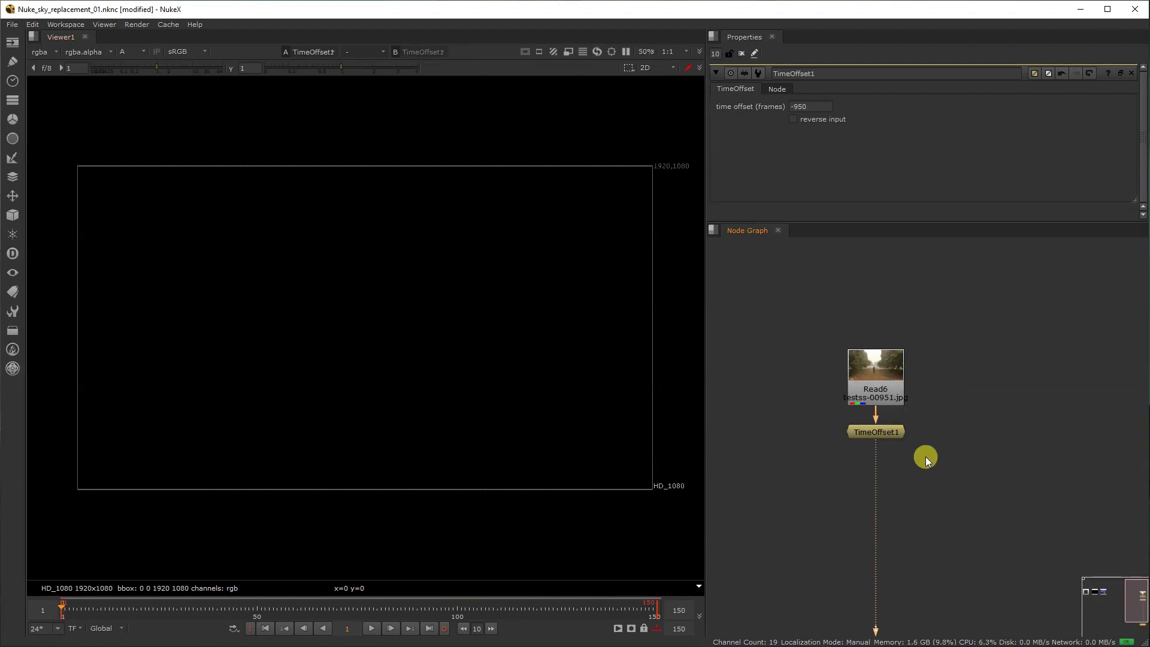
key(a)
middle_drag(993, 457, 967, 411)
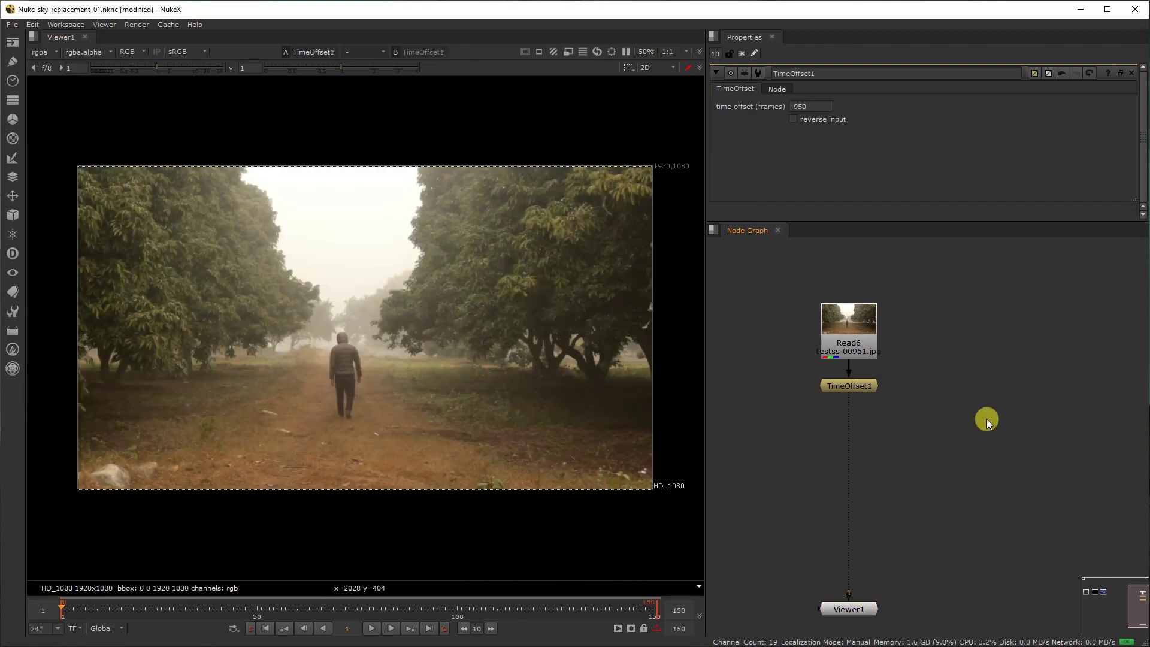
- Add a Keyer node fed by TimeOffset1, open its properties in a floating window, and view its alpha
key(Tab)
text(keye)
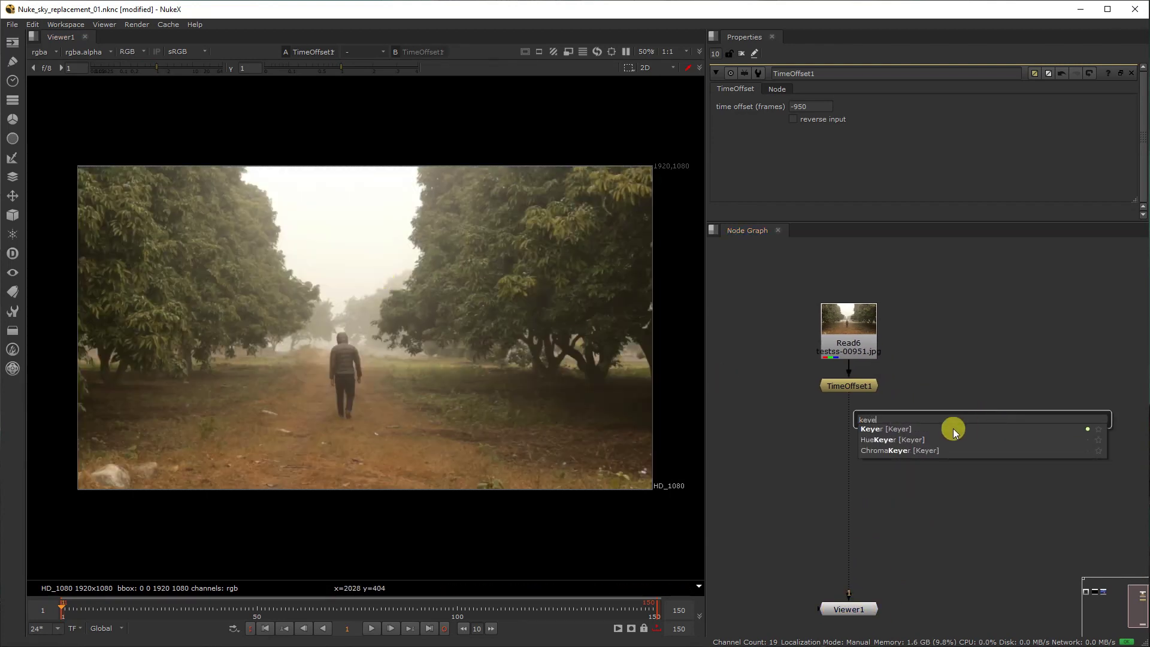
click(954, 429)
drag(966, 393, 870, 387)
key(1)
click(1120, 73)
drag(889, 72, 939, 160)
key(a)
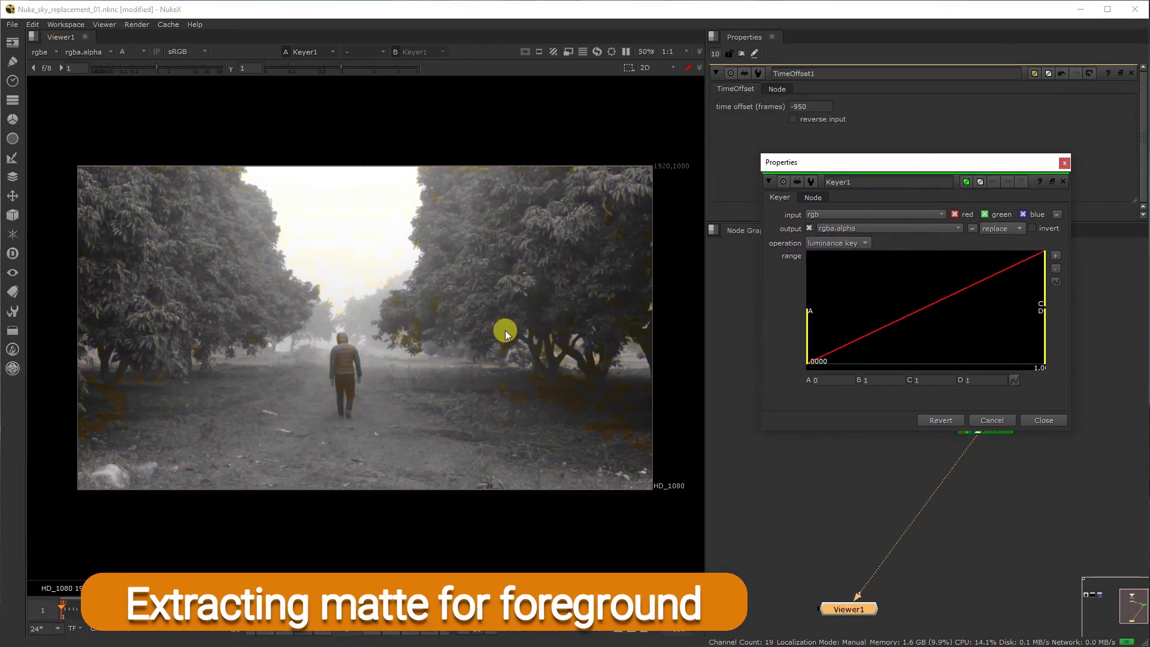
- Invert the Keyer1 luminance matte, set its range B handle to about 0.379, and close its properties
drag(1040, 296, 926, 310)
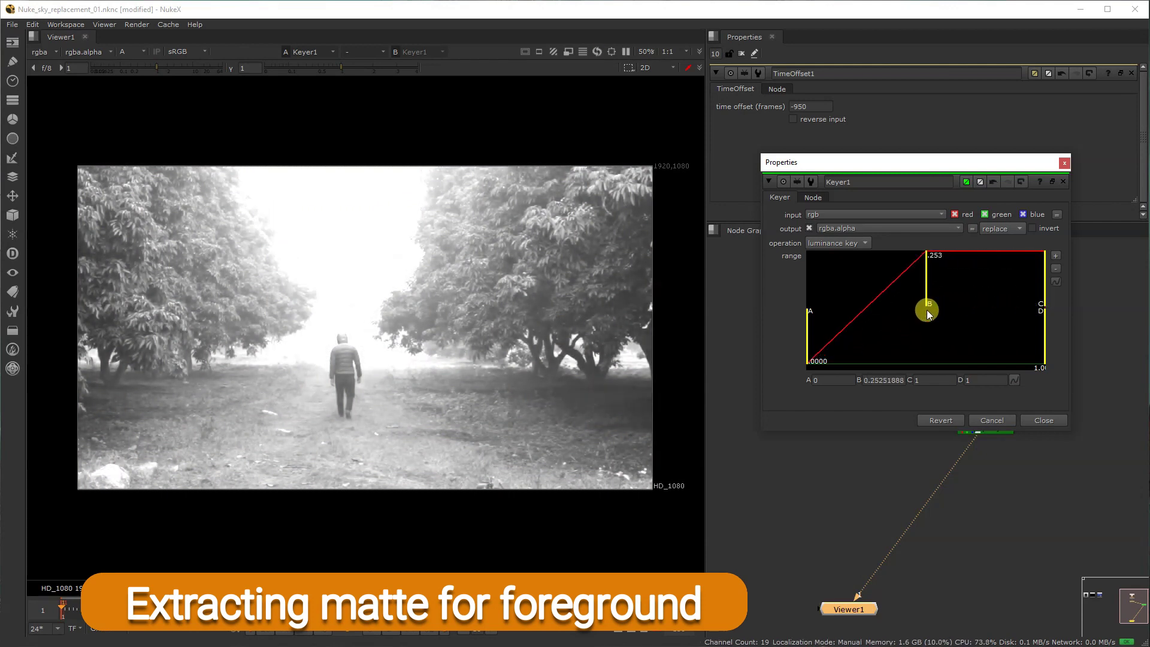
click(1031, 213)
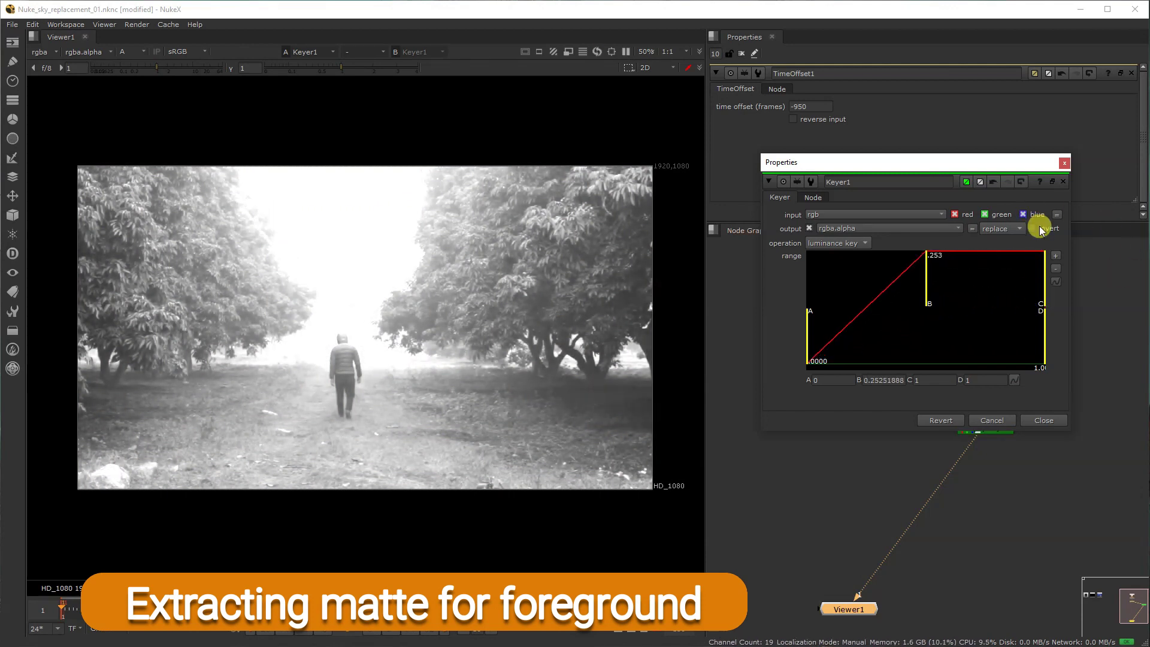
click(1032, 228)
drag(931, 283, 955, 289)
click(1040, 421)
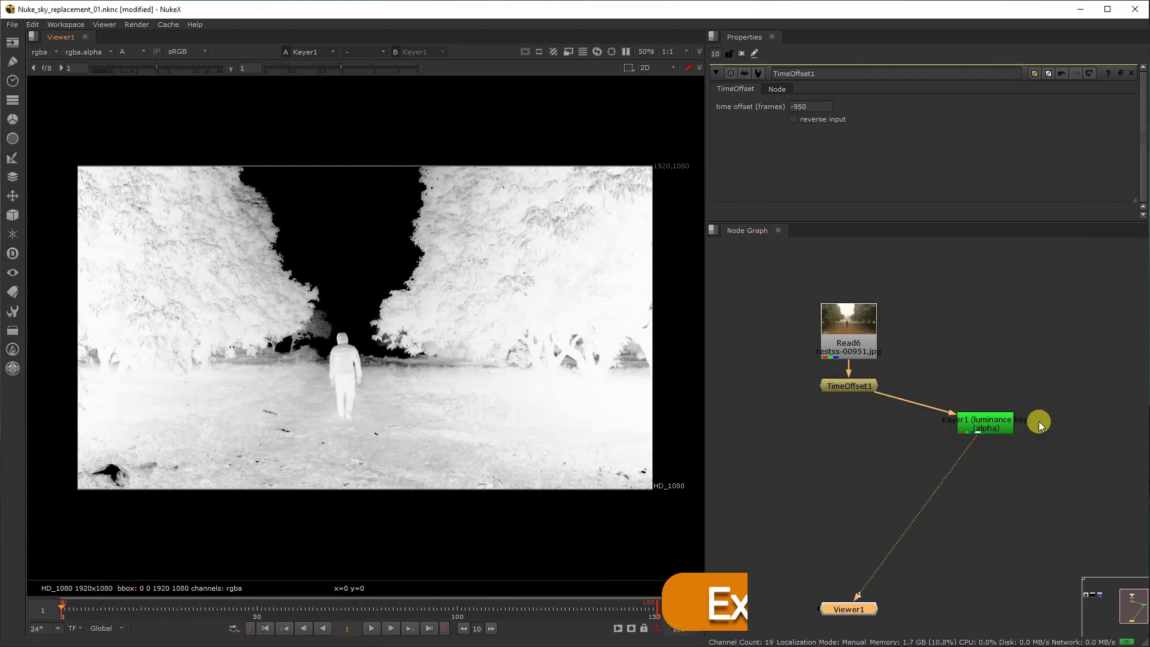
- Add a Copy node below TimeOffset1, taking the footage as input B and the Keyer1 matte as input A
middle_drag(1030, 424, 935, 439)
drag(911, 435, 929, 412)
click(914, 486)
key(k)
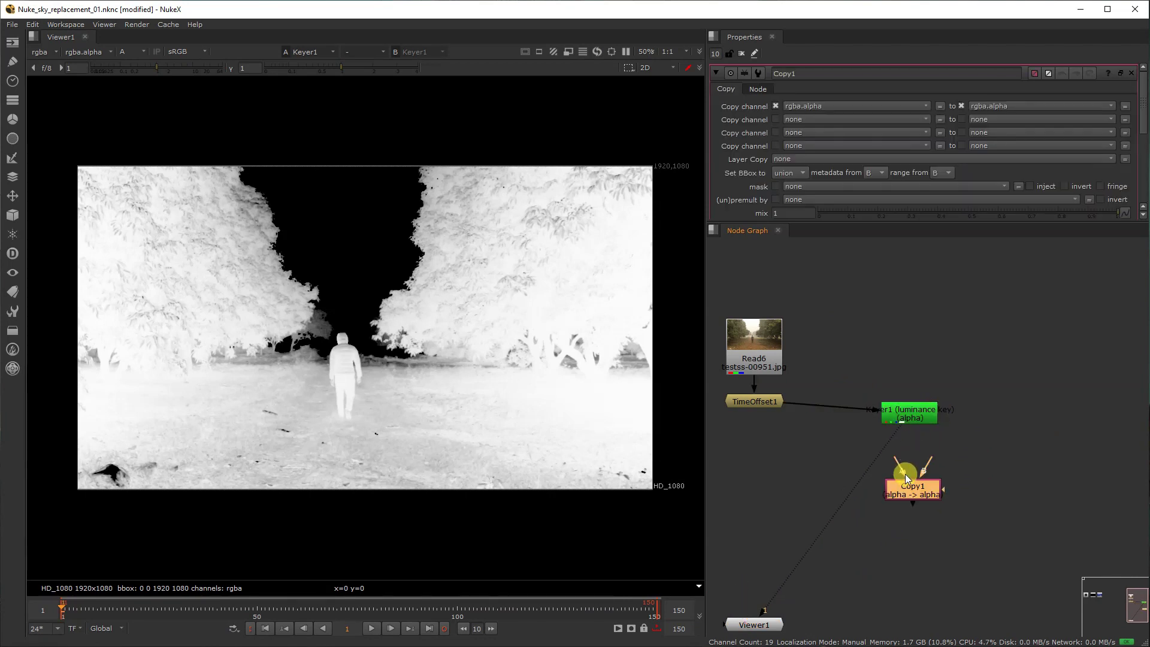
drag(915, 489, 756, 487)
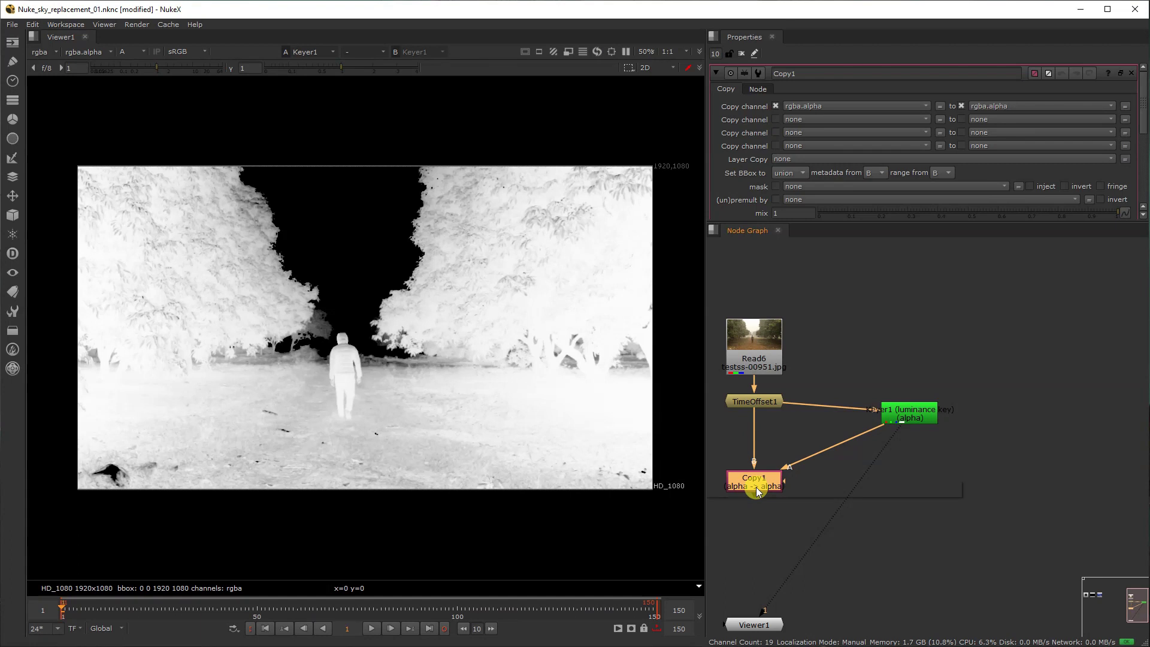
- Add a Premult node below Copy1 and view its result in colour
key(Tab)
text(pr)
click(766, 506)
drag(766, 508, 766, 529)
key(1)
key(a)
middle_drag(863, 487, 890, 428)
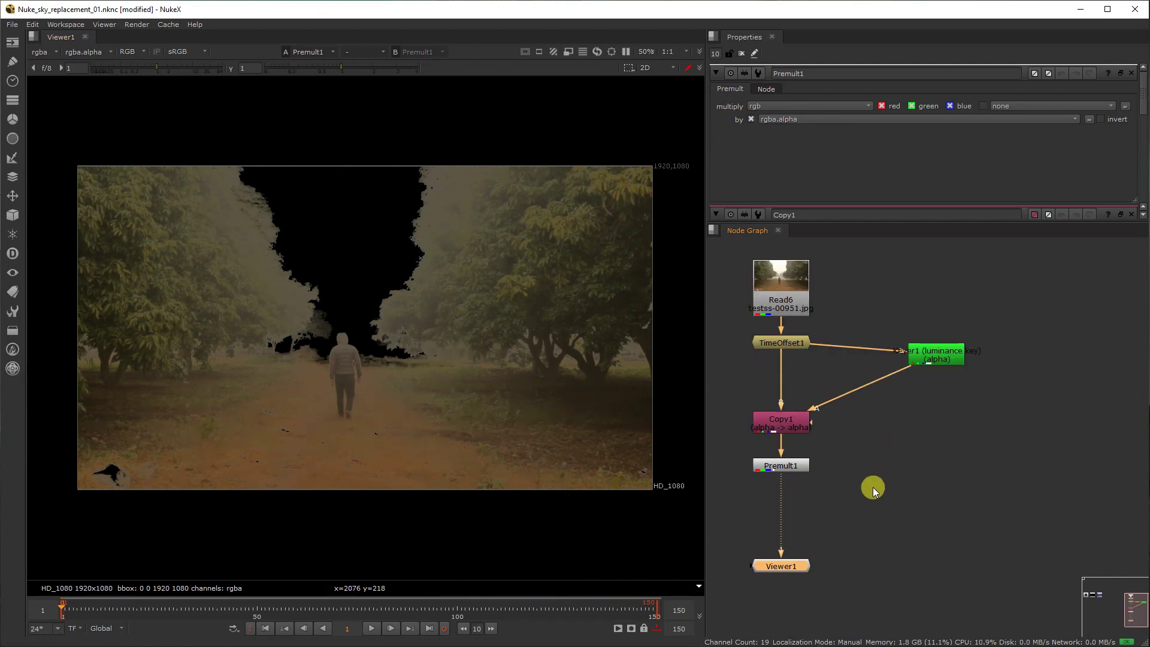
- Add dots to the pipes entering and leaving Keyer1 and align the nodes into a squared-off layout
ctrl+drag(862, 387, 942, 429)
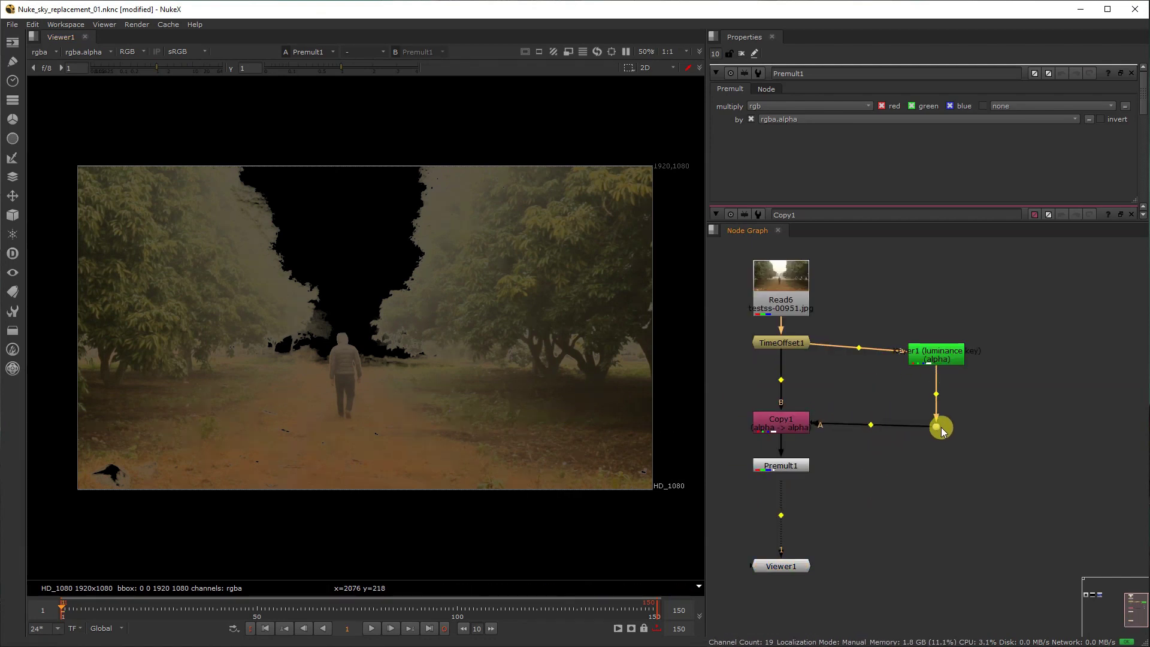
ctrl+drag(860, 348, 935, 387)
drag(917, 333, 938, 343)
middle_drag(752, 386, 780, 424)
drag(773, 539, 887, 424)
drag(831, 466, 834, 470)
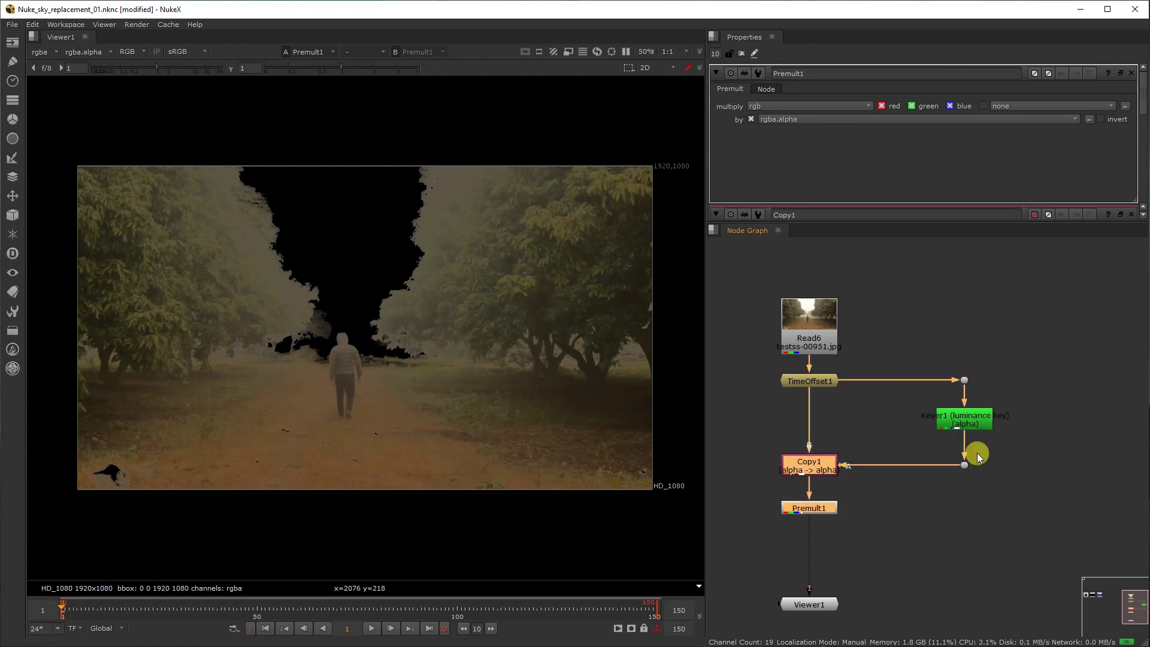
- Duplicate Keyer1 beside the original, feed the copy from the upper dot, and view its alpha with its properties open
middle_drag(1017, 433, 875, 456)
drag(893, 416, 749, 477)
key(ctrl+c)
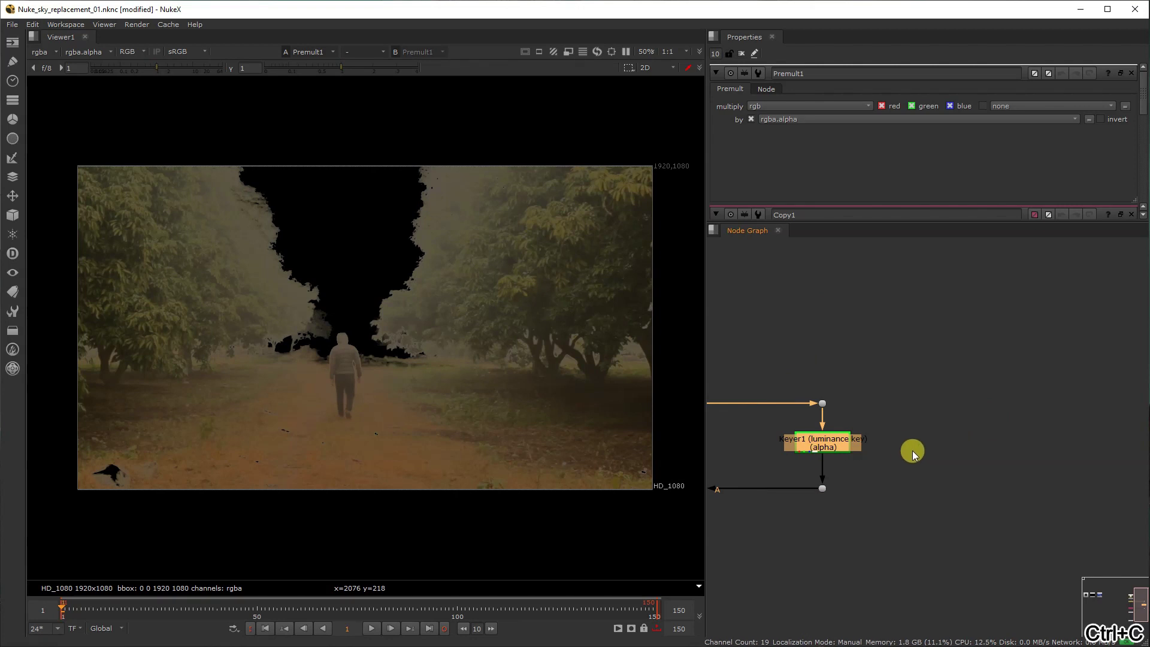
middle_drag(932, 455, 897, 456)
key(ctrl+v)
drag(904, 449, 768, 400)
key(1)
drag(911, 462, 915, 427)
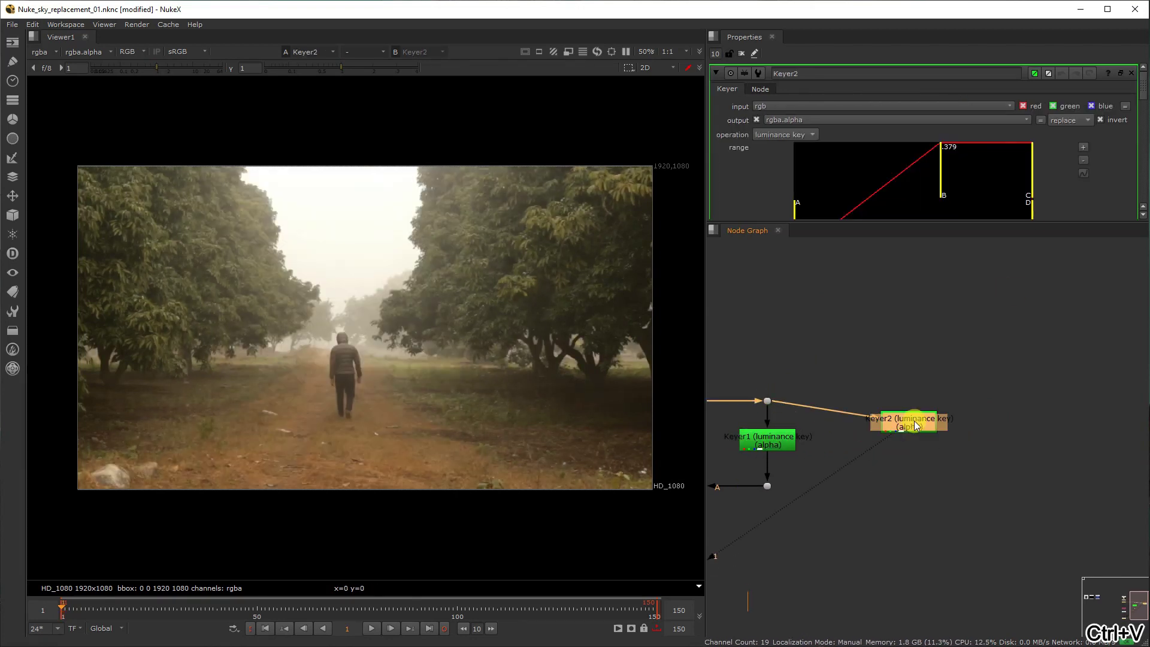
double_click(915, 425)
key(a)
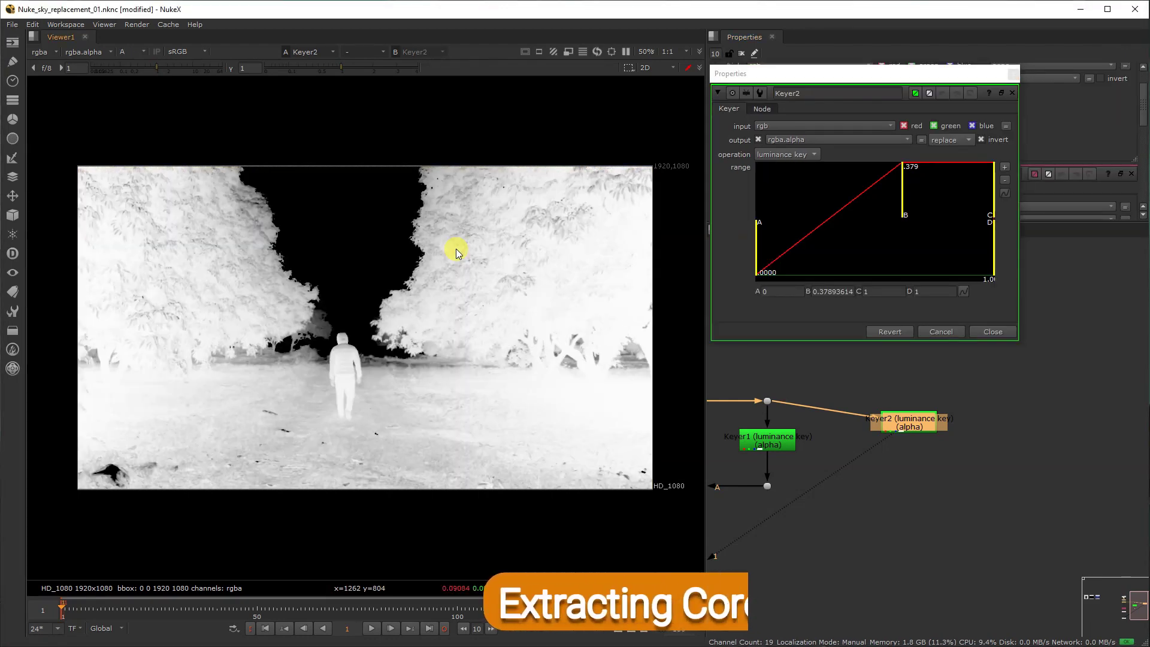
- Set the Keyer2 range to about 0.276 for A and 0.460 for B, checking the matte against the colour image
drag(758, 239, 917, 203)
key(a)
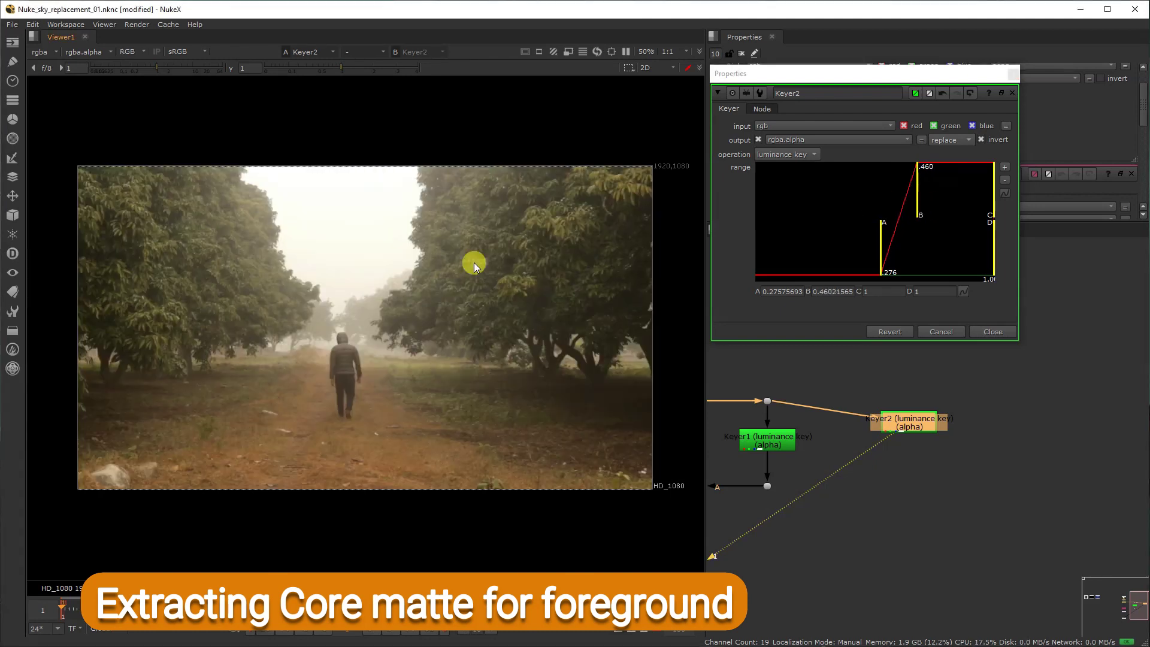
key(a)
- Insert a Merge node below Keyer1 with Keyer2 as input A, and compare the matte with the merge disabled and enabled
click(904, 466)
key(m)
drag(902, 459, 897, 421)
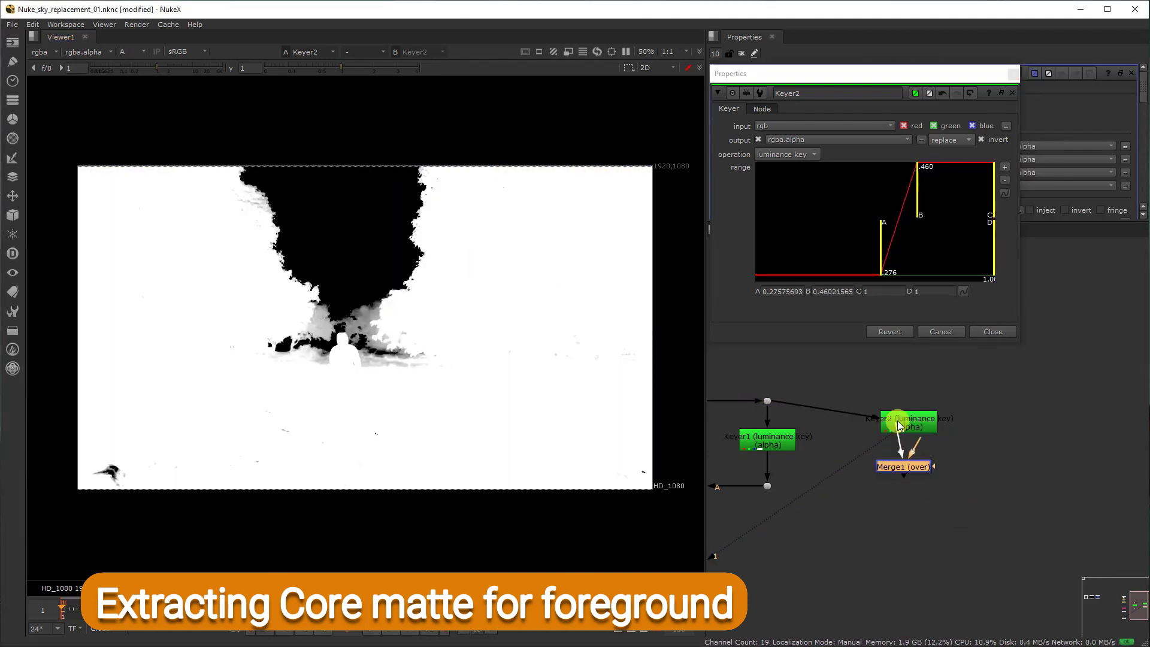
drag(774, 468, 774, 465)
key(1)
key(d)
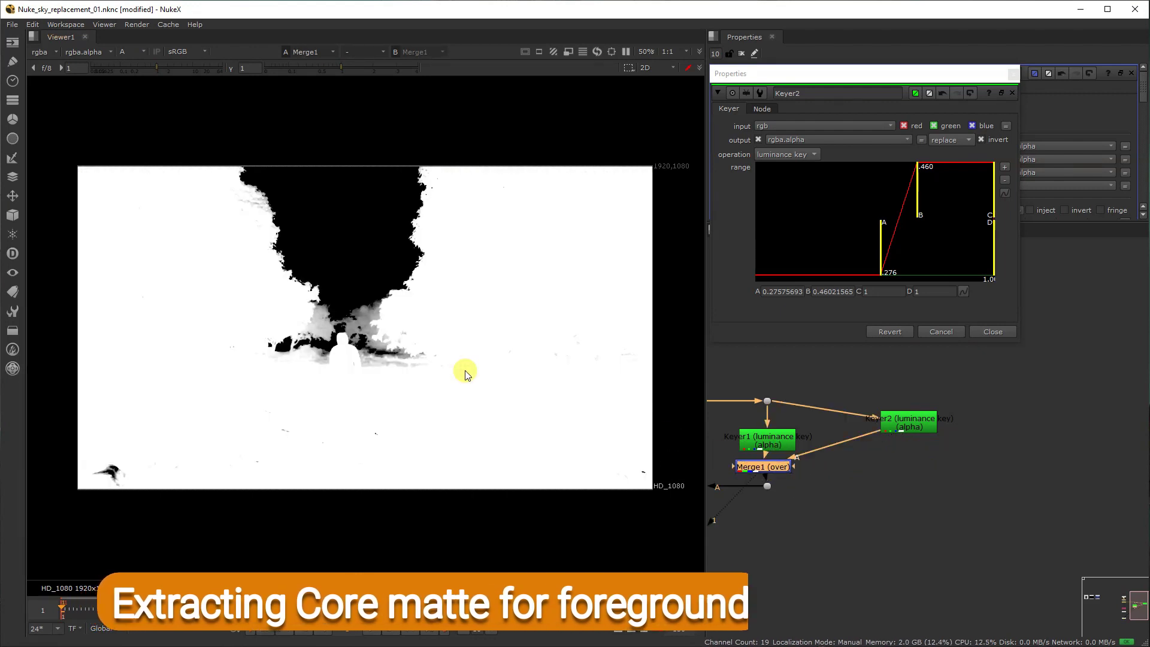
key(d)
- View the Premult1 result in colour and close the Keyer2 properties window
middle_drag(909, 478, 1003, 444)
scroll(1003, 444, down, 2)
drag(829, 478, 807, 480)
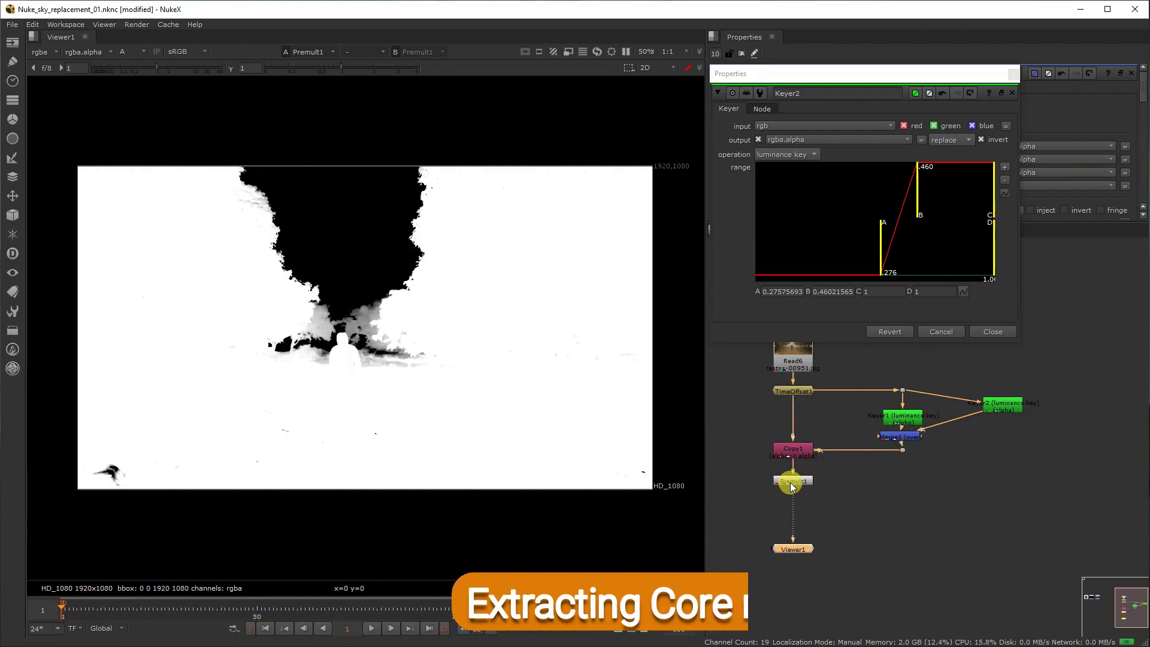
key(a)
click(1012, 91)
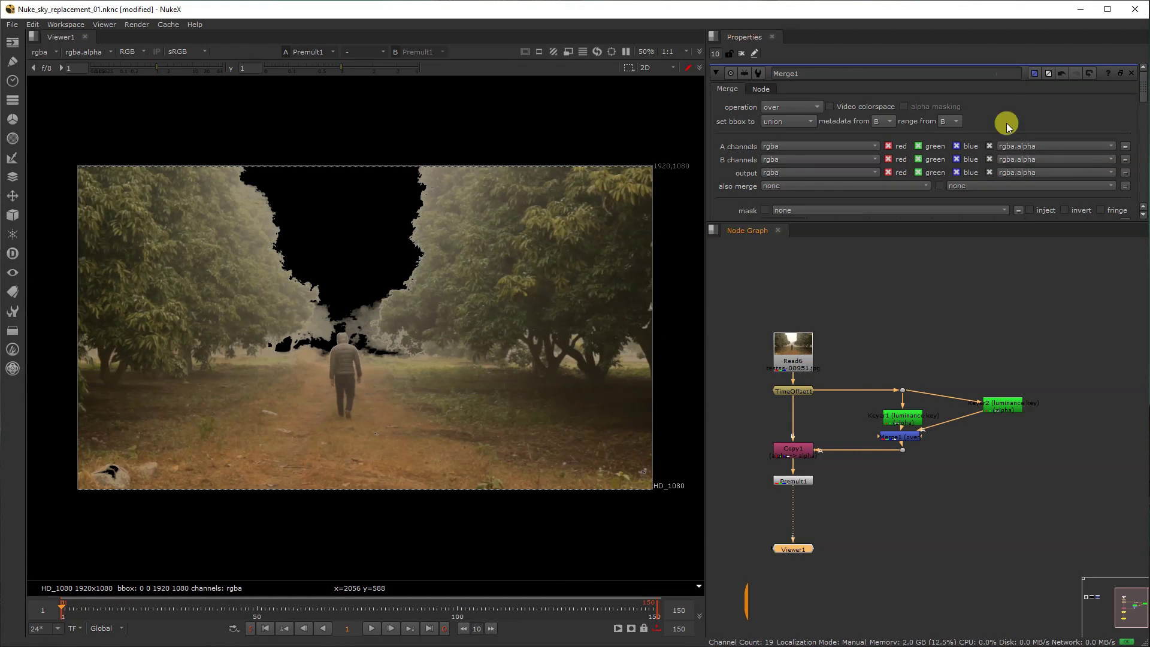
- Spread out the keying nodes, add a dot to the Keyer2 input pipe, and align Keyer2 beneath it
scroll(958, 424, up, 2)
middle_drag(928, 427, 1087, 454)
drag(774, 262, 1057, 442)
middle_drag(1060, 450, 1008, 453)
drag(1009, 432, 1010, 385)
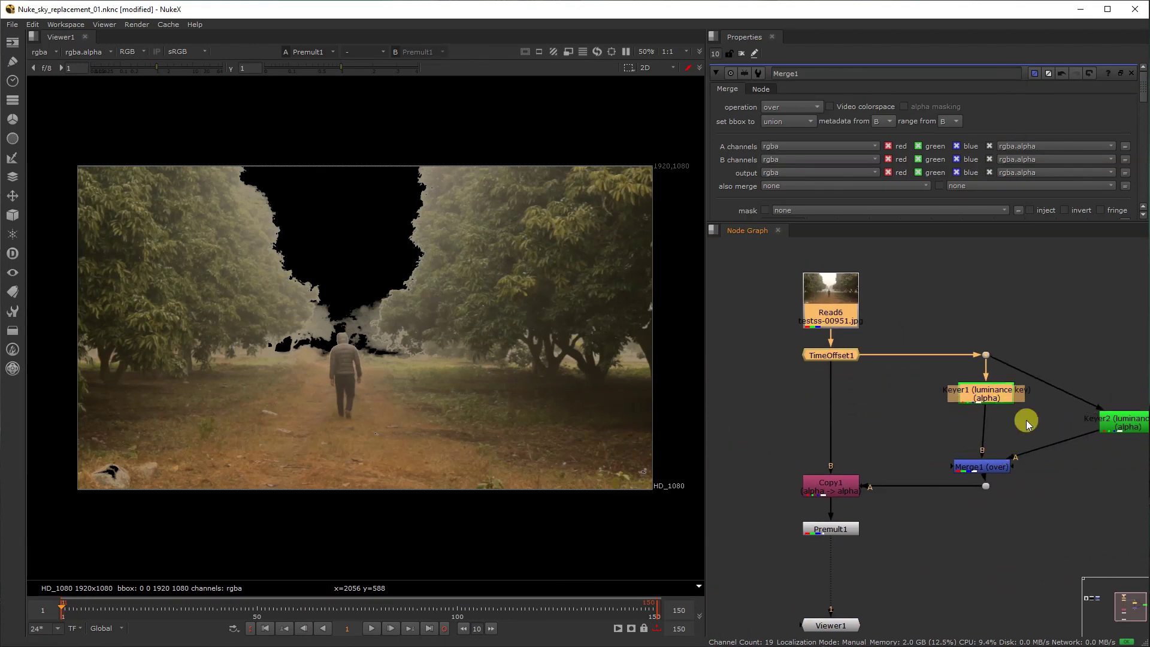
middle_drag(1026, 419, 920, 410)
mouse_move(893, 457)
mouse_down()
mouse_move(906, 449)
mouse_move(898, 438)
mouse_up()
ctrl+drag(949, 379, 1022, 346)
drag(1022, 401, 1023, 443)
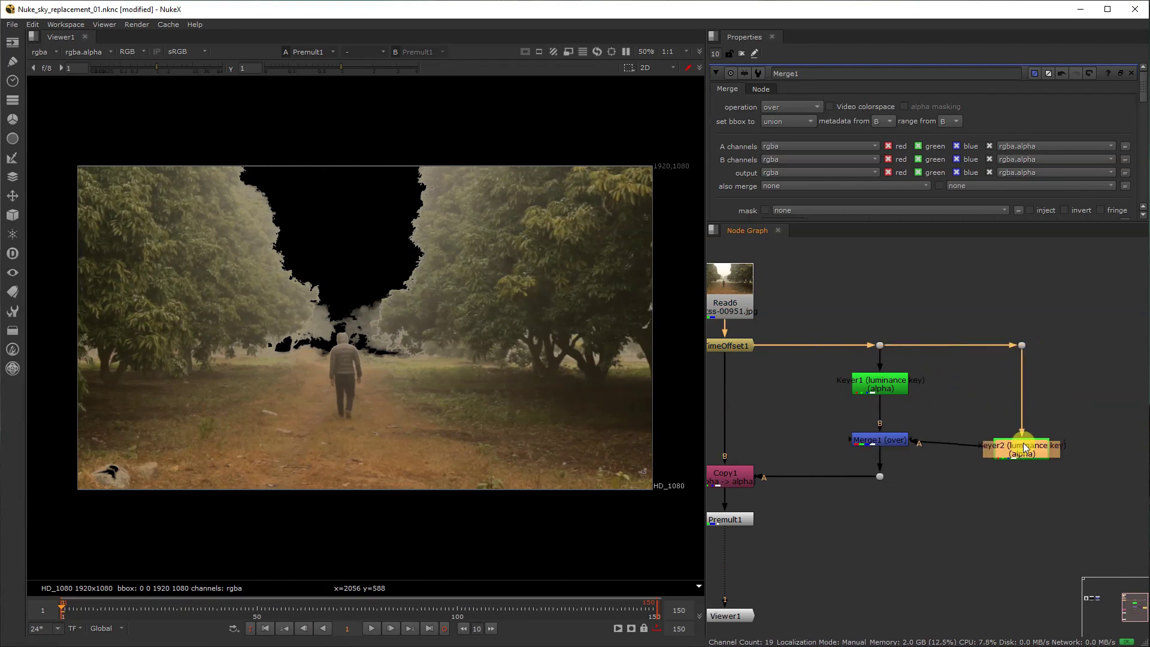
- Compare the colour and alpha of the Premult1 result around the distant trees
middle_drag(915, 486, 1005, 455)
click(820, 486)
click(386, 332)
key(a)
key(a)
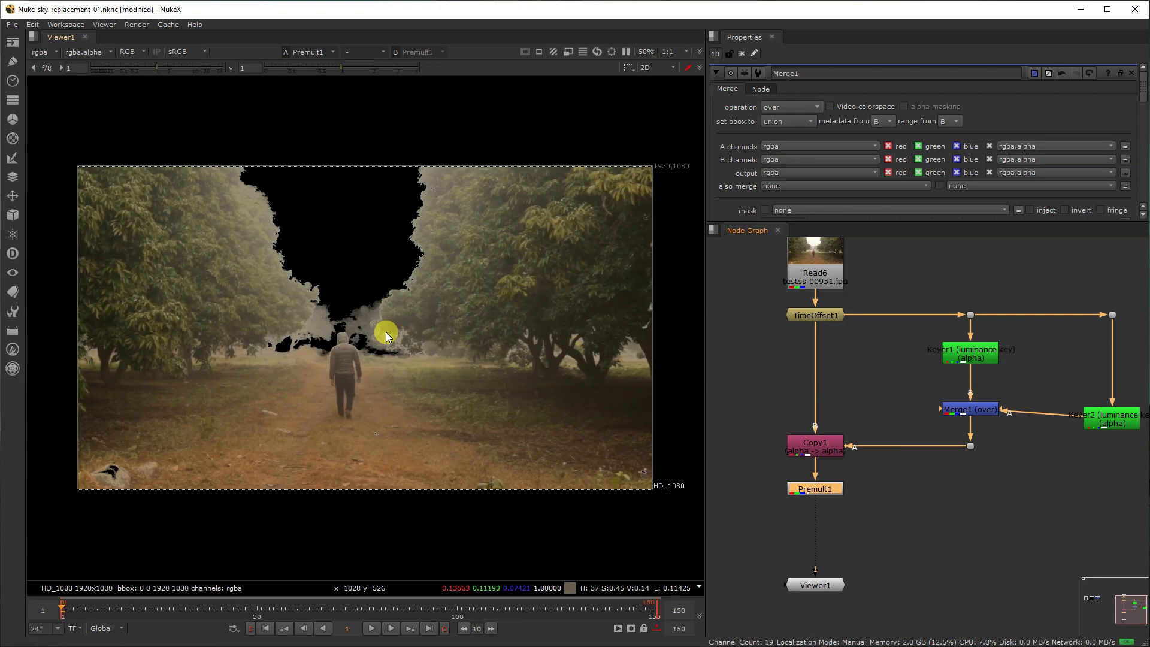
- Add a Roto node between Keyer2 and the Merge node
middle_drag(986, 491, 810, 473)
drag(924, 419, 921, 385)
key(o)
drag(1005, 401, 930, 410)
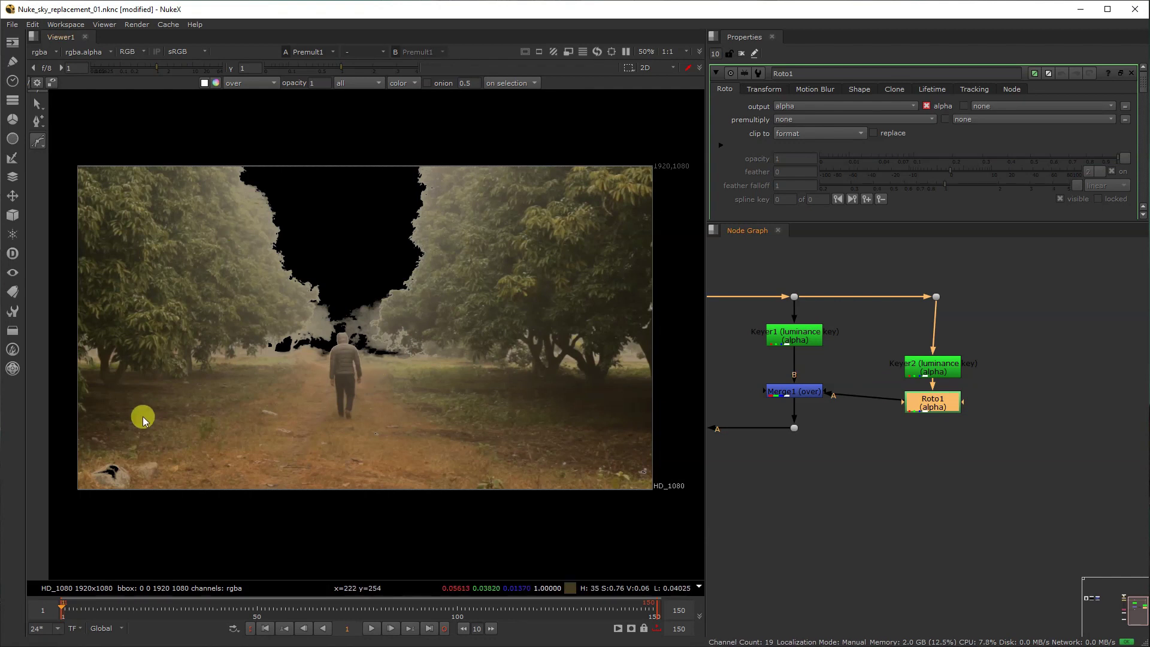
- Draw a closed roto shape covering the ground across the full frame width, from the tree bases to below the frame
scroll(162, 425, down, 1)
drag(79, 511, 75, 491)
click(73, 414)
click(98, 374)
drag(506, 380, 525, 379)
click(594, 418)
drag(583, 522, 575, 531)
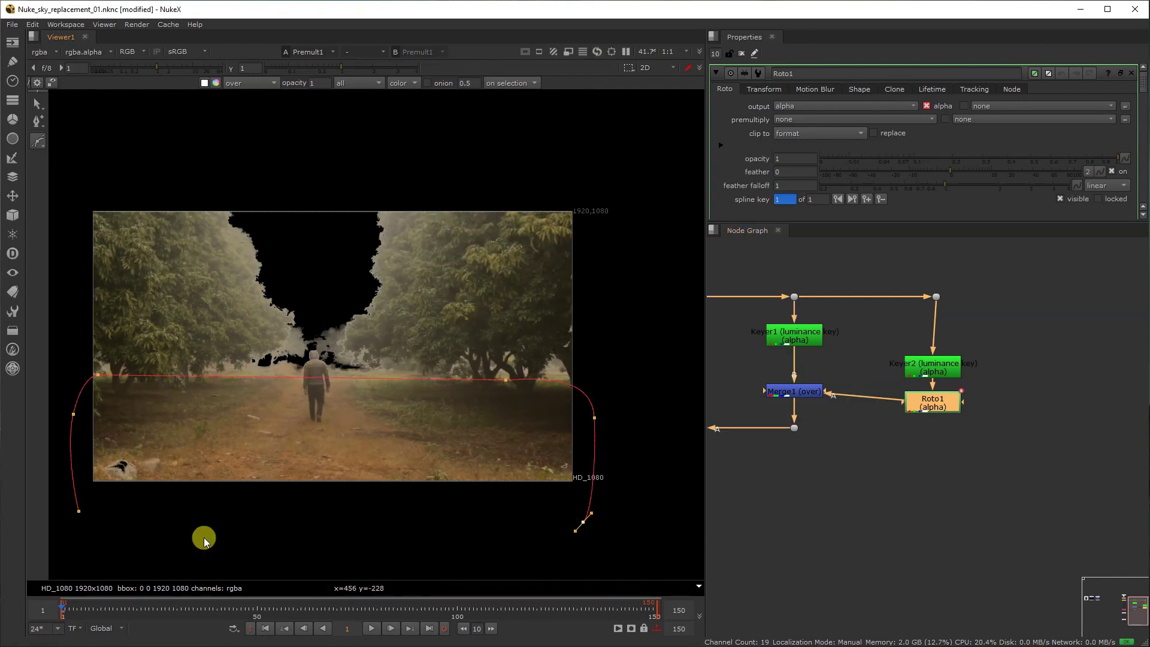
click(79, 511)
- Select all points of the ground shape, add an outward feather, and adjust the feather point beyond the frame's right edge
key(ctrl+a)
key(e)
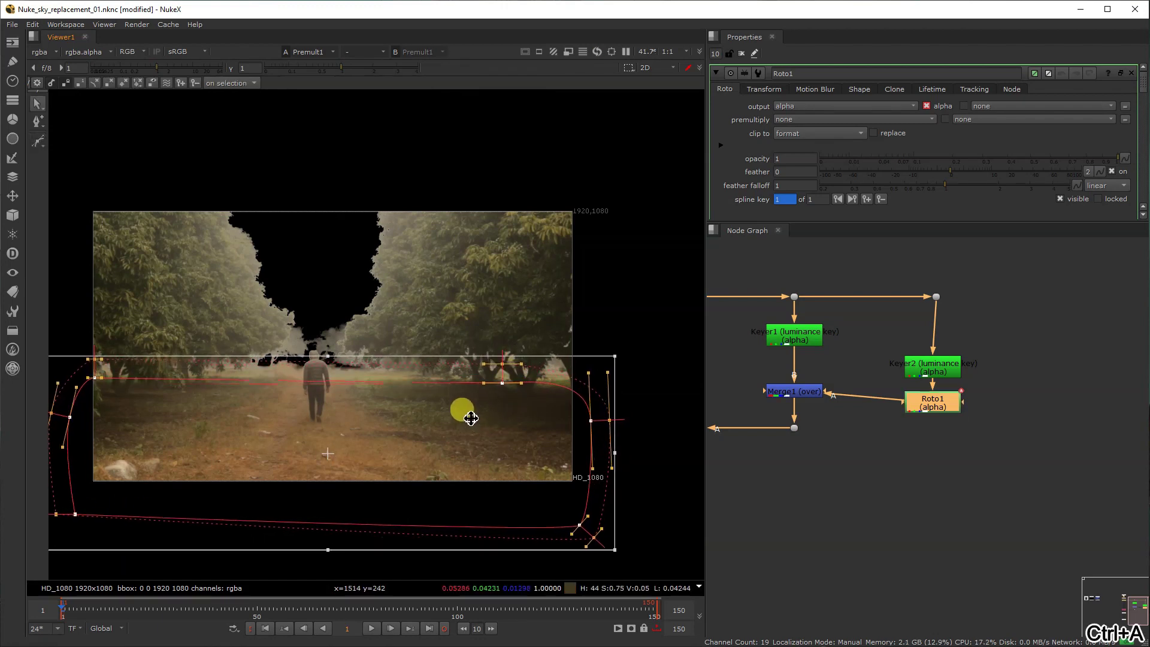
click(573, 333)
drag(608, 420, 615, 411)
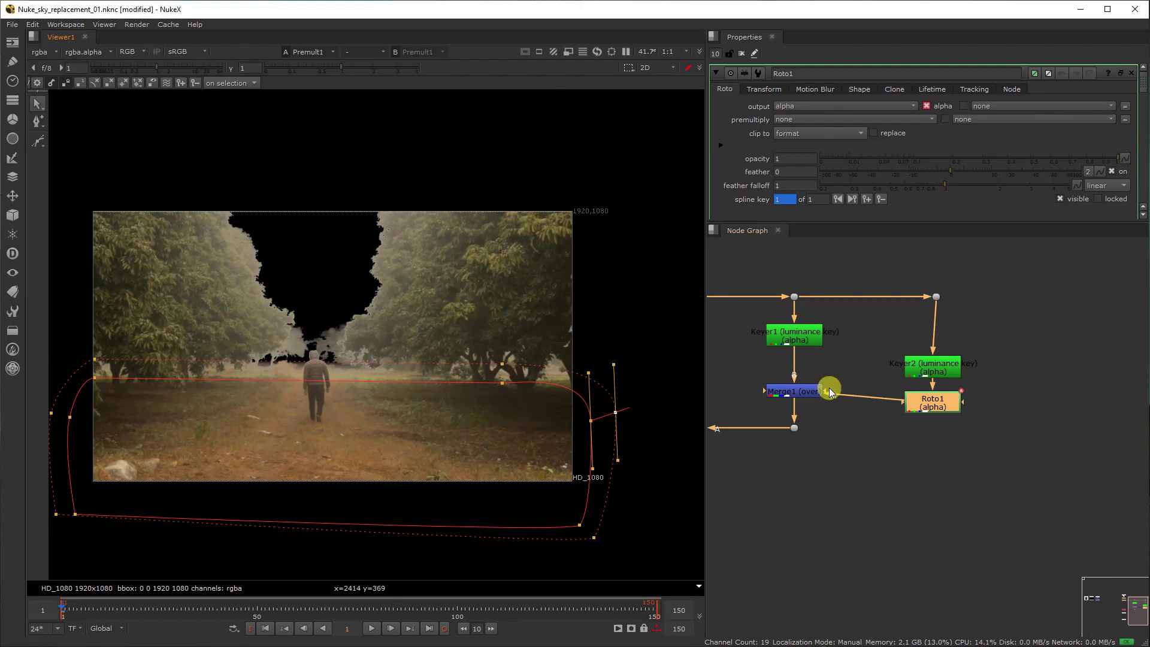
- Align the Merge, Keyer2 and Roto1 nodes in the graph and save the script
drag(810, 389, 810, 393)
drag(940, 365, 942, 352)
drag(932, 410, 935, 403)
click(903, 341)
middle_drag(860, 420, 1017, 406)
key(ctrl+s)
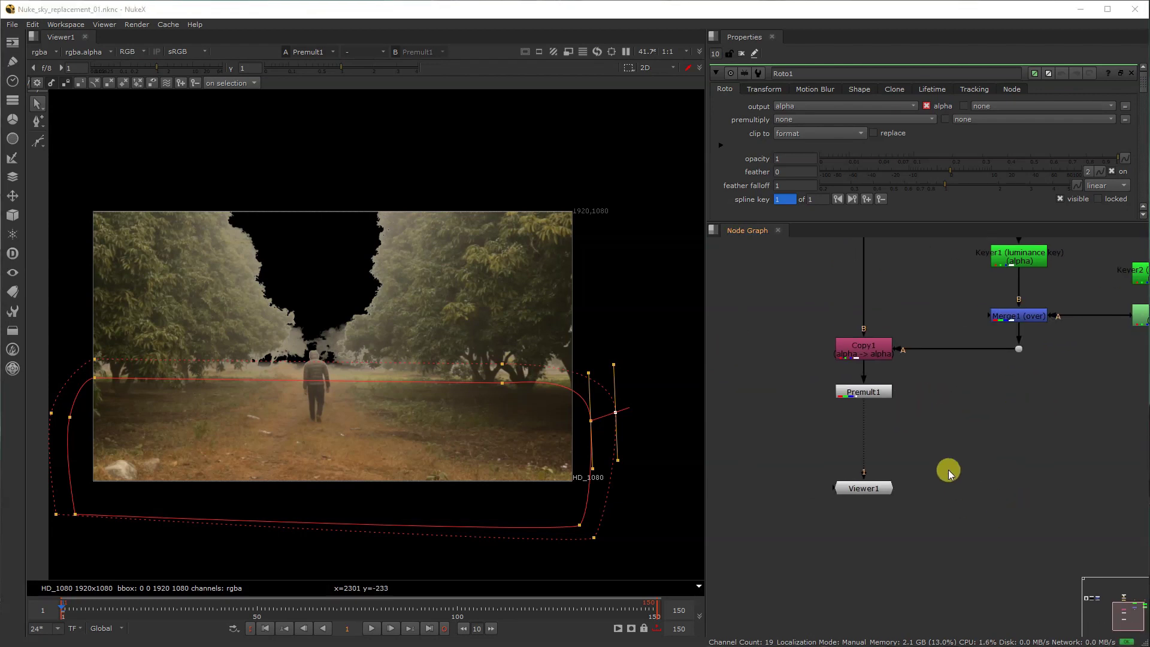
- Move the storm sky Read3 node closer to the footage nodes and view it
scroll(948, 470, down, 4)
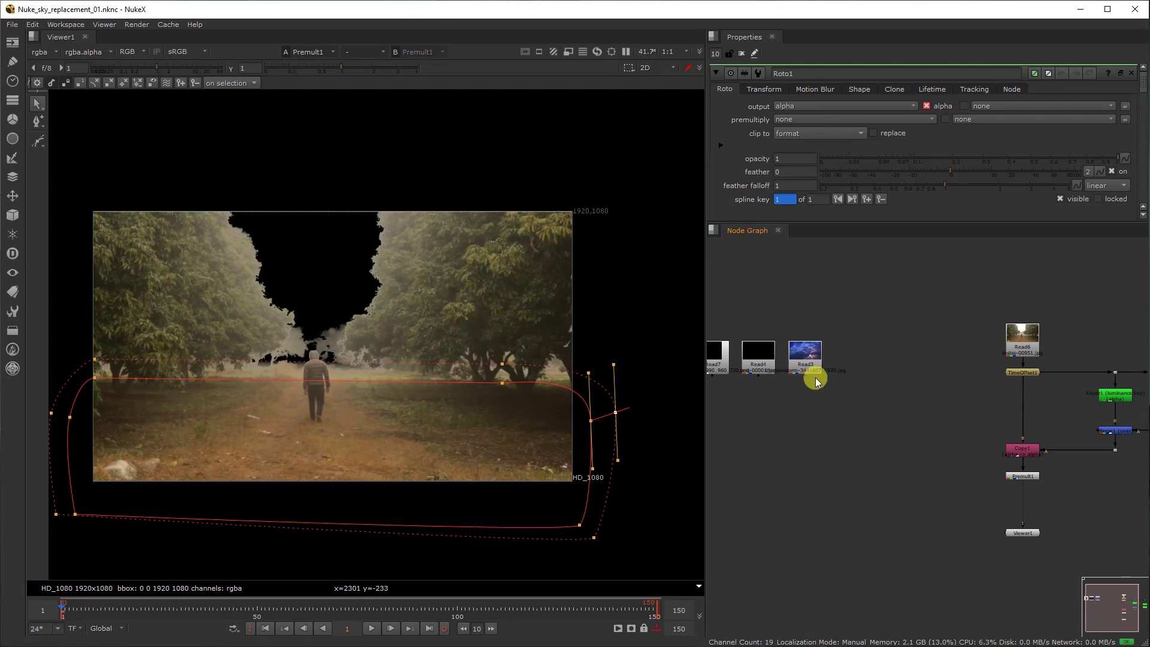
drag(816, 381, 922, 379)
key(1)
middle_drag(922, 384, 843, 336)
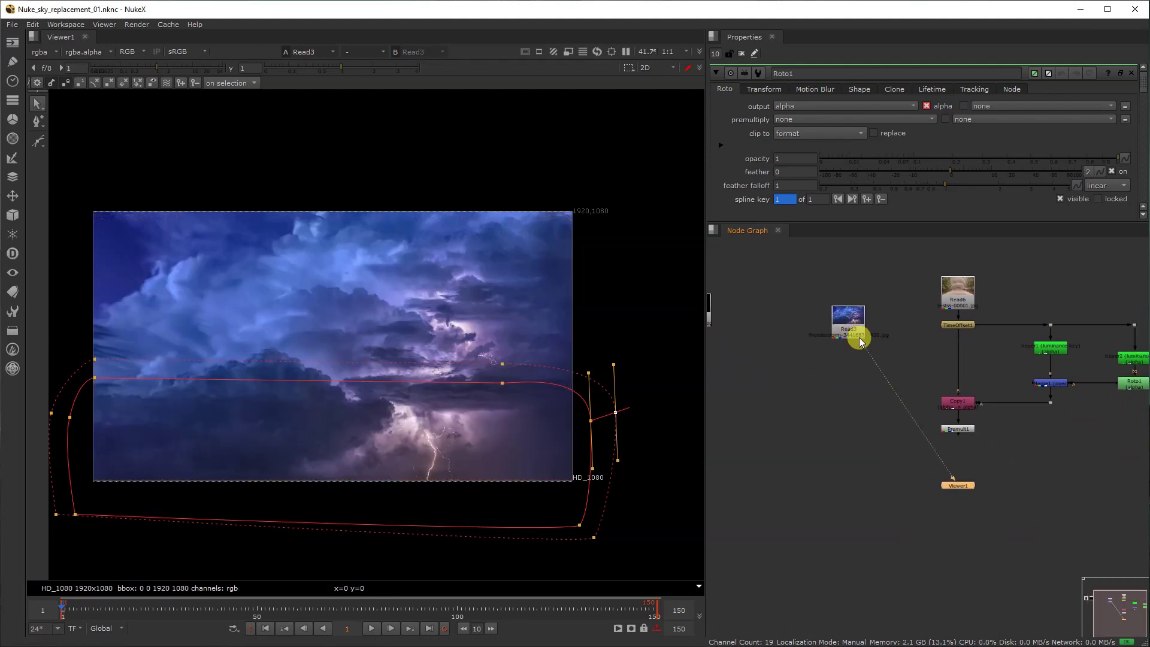
- Reposition the storm sky node, add a Grade node below it, and set the gain to 0.53
drag(833, 336, 828, 380)
key(g)
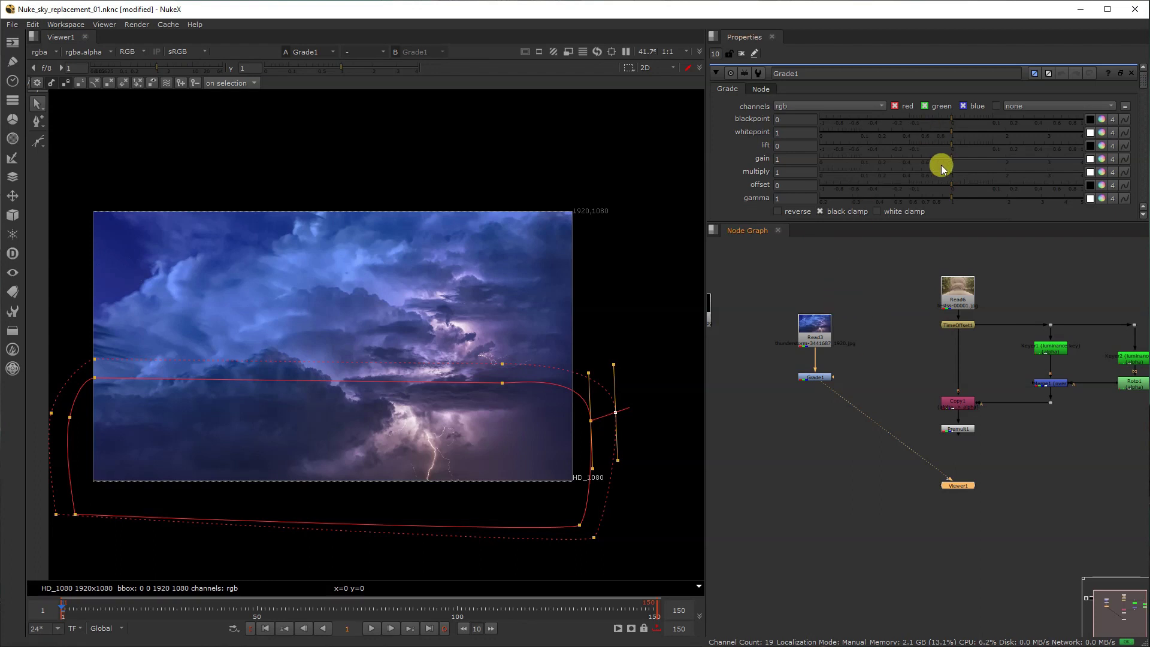
drag(928, 159, 910, 159)
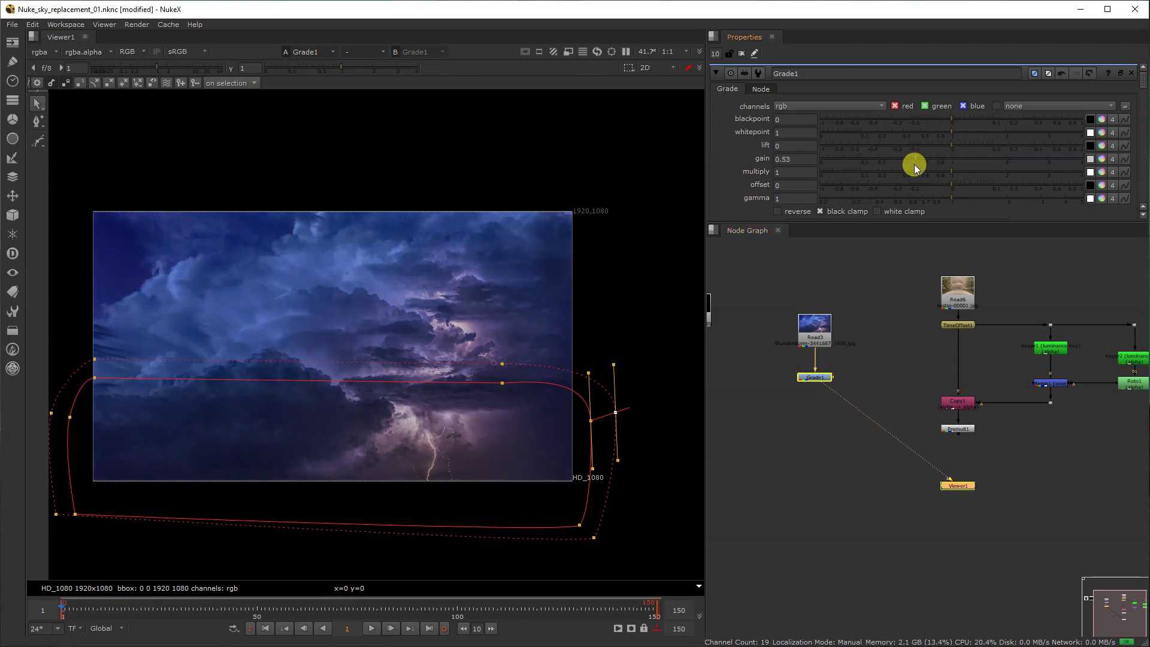
- Move the Viewer1 node down beneath the sky branch and view the Premult1 output
middle_drag(918, 414, 859, 421)
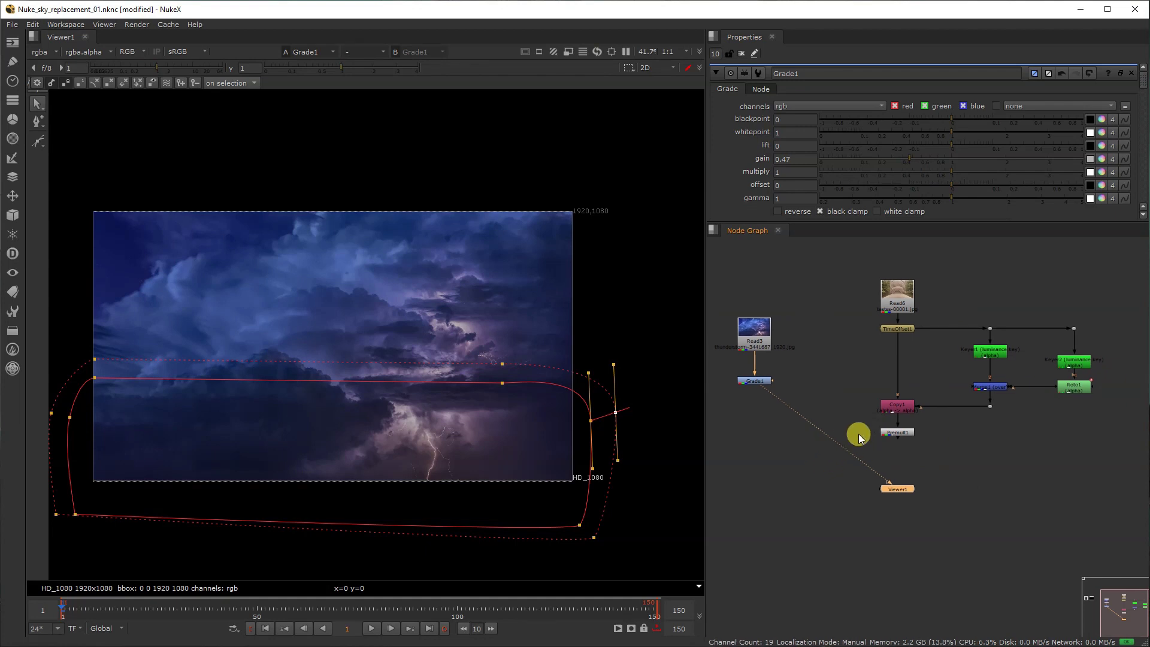
drag(902, 497, 769, 548)
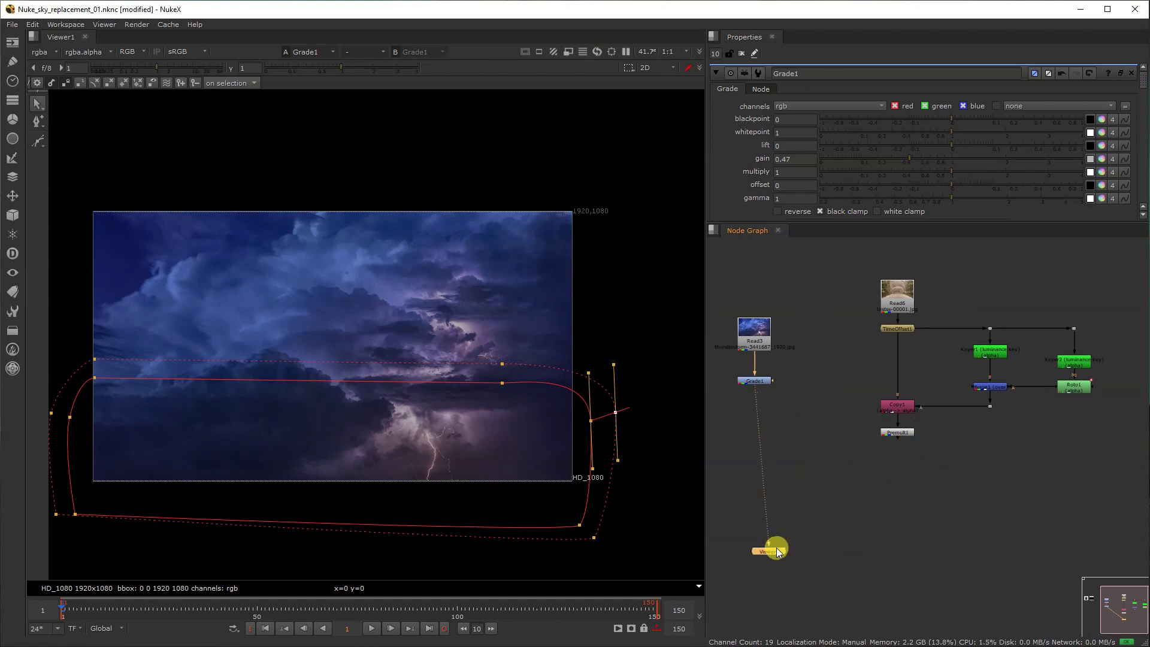
middle_drag(840, 380, 933, 367)
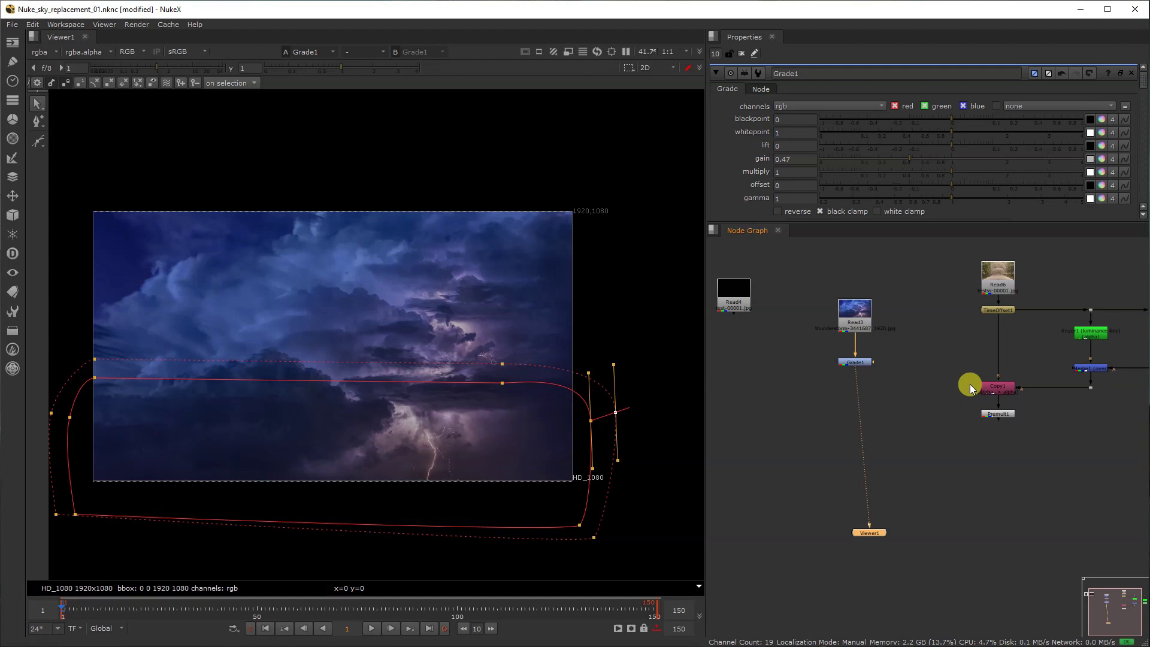
click(1002, 412)
key(1)
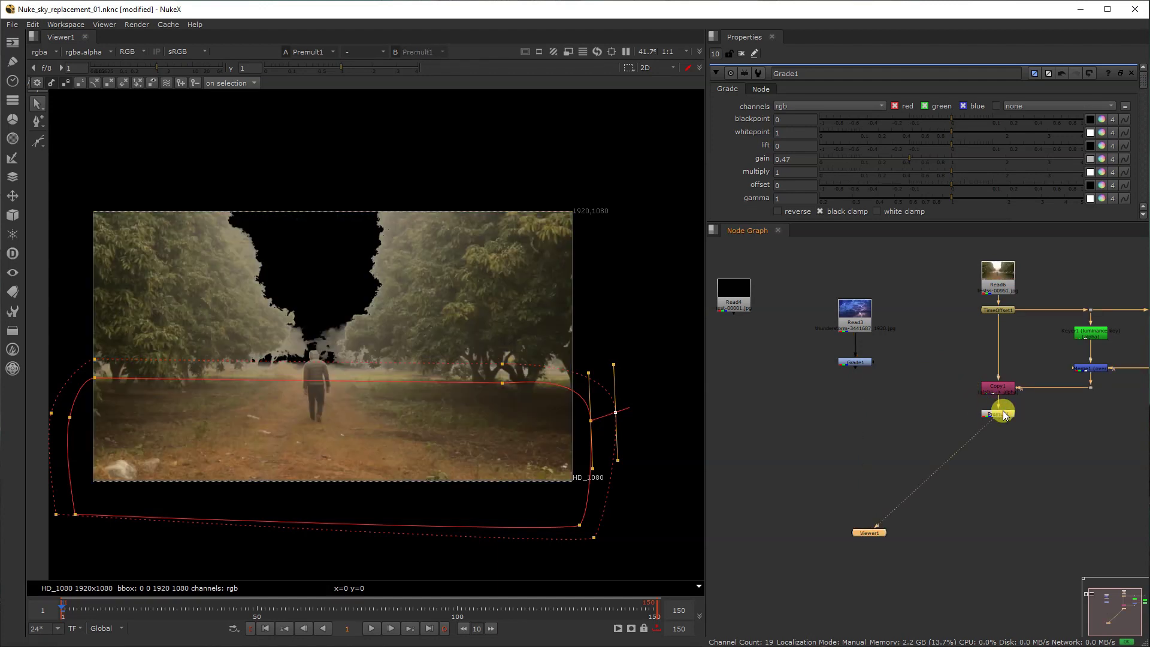
- Add a Grade node below Premult1 in the foreground branch and set its gain to 0.05
click(1021, 460)
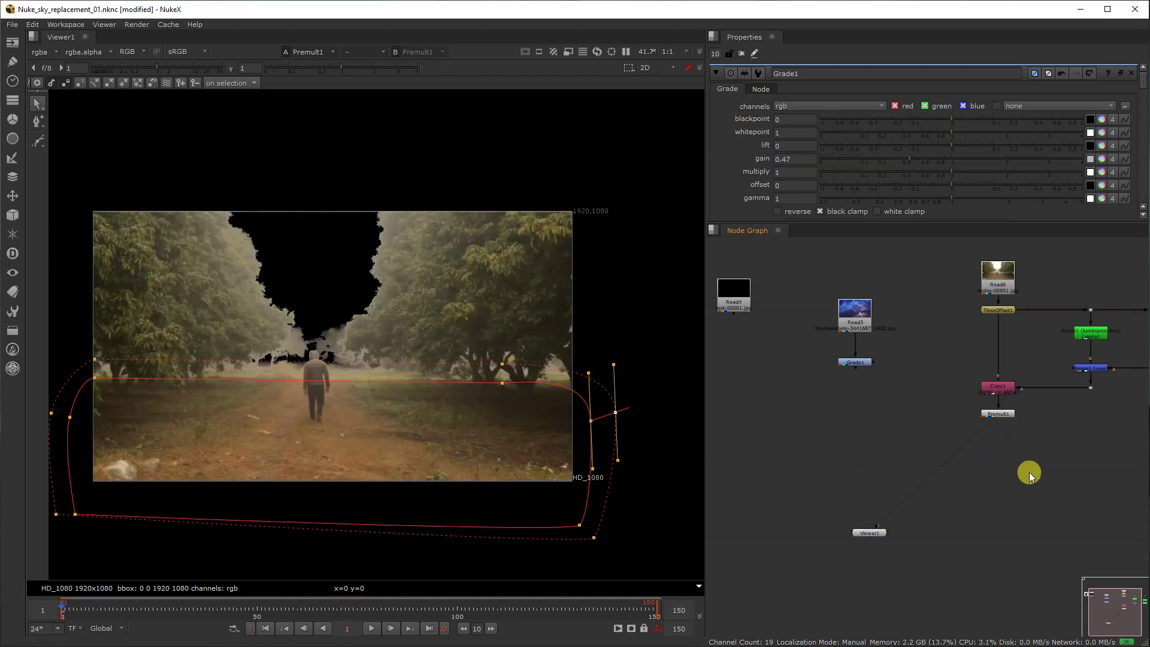
key(f)
click(907, 468)
key(g)
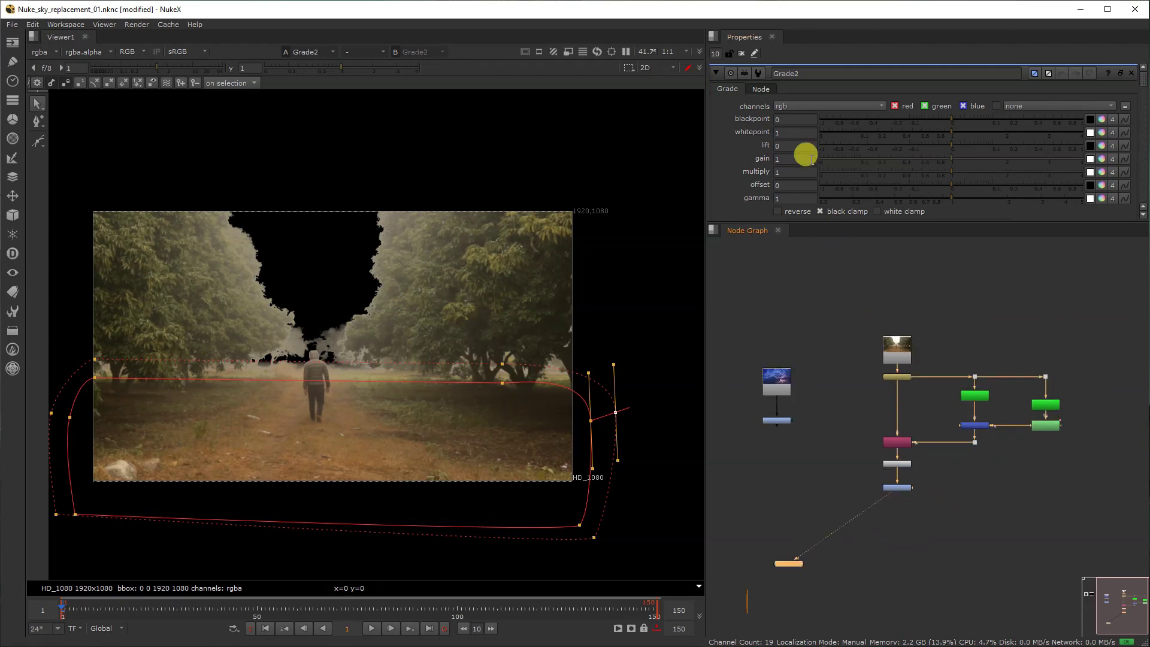
double_click(803, 162)
text(.0)
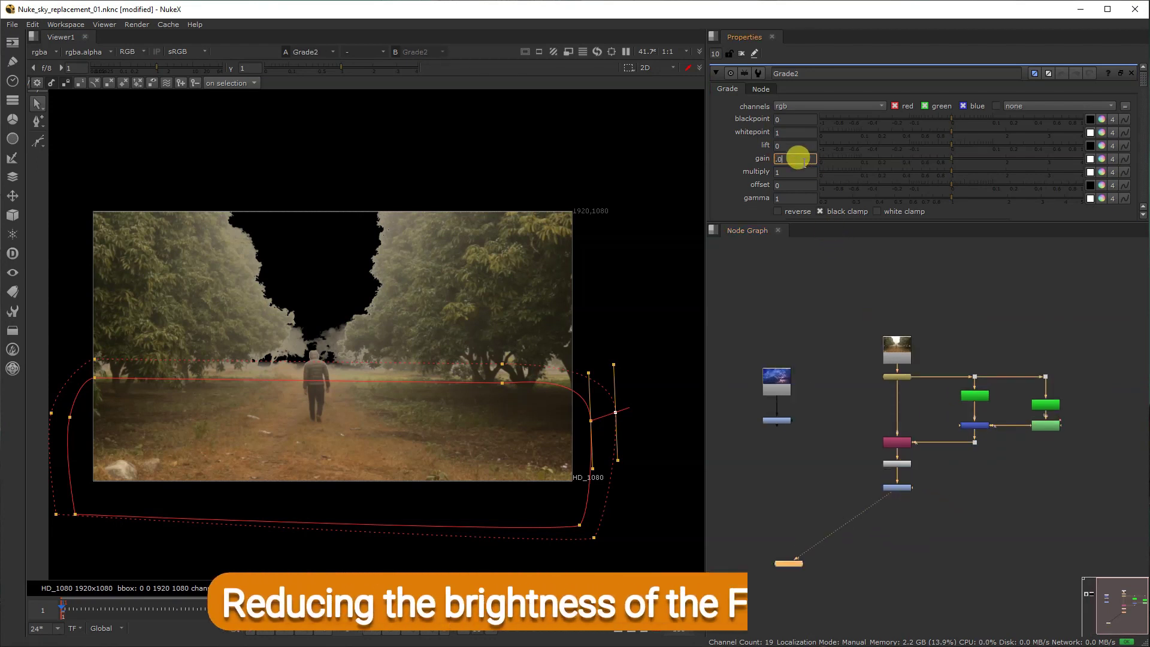
text(5)
key(Return)
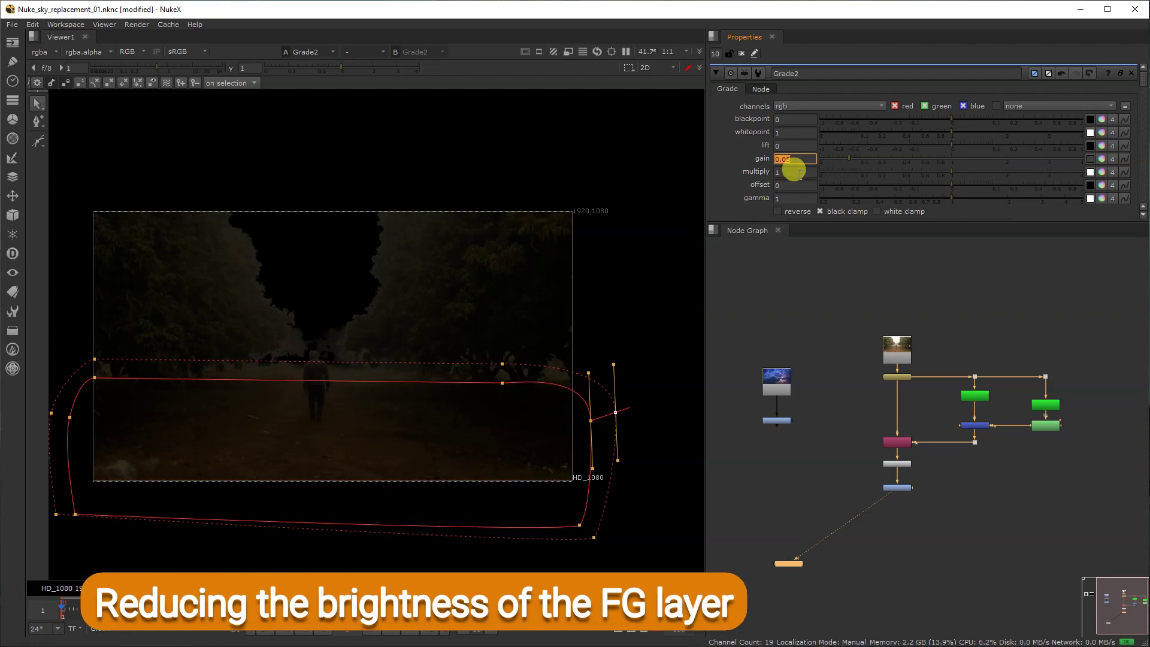
- Tint the foreground Grade2 blue by setting multiply red to 0.4 and blue to 3.5, and close its settings
click(1100, 172)
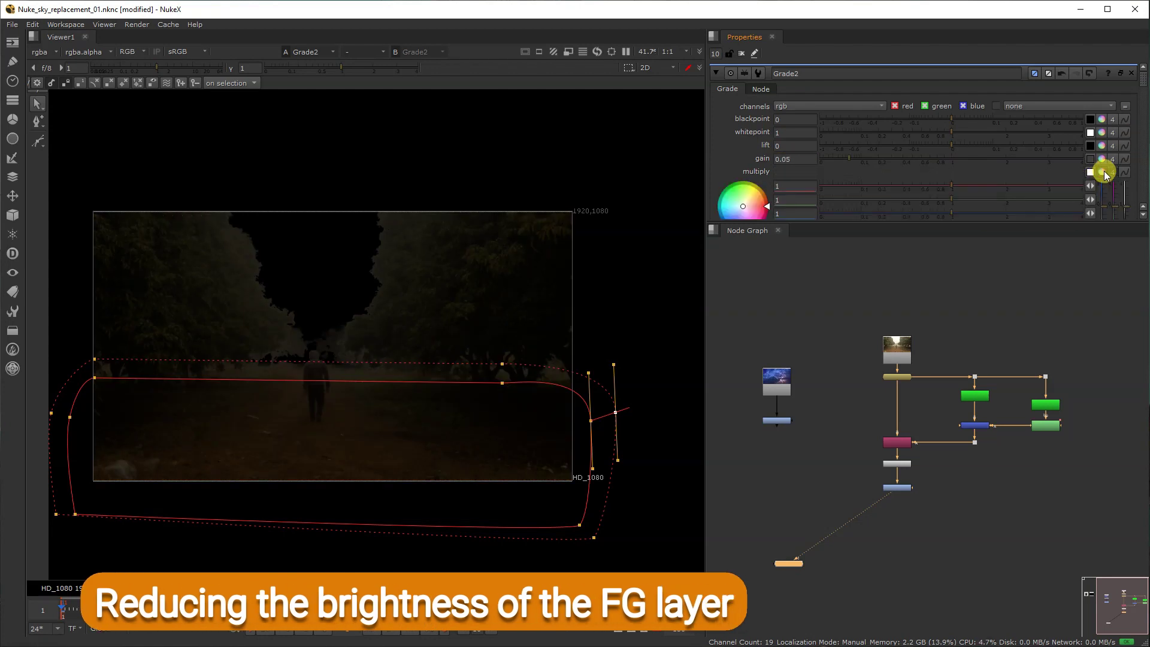
click(1120, 73)
drag(936, 84, 905, 148)
click(769, 268)
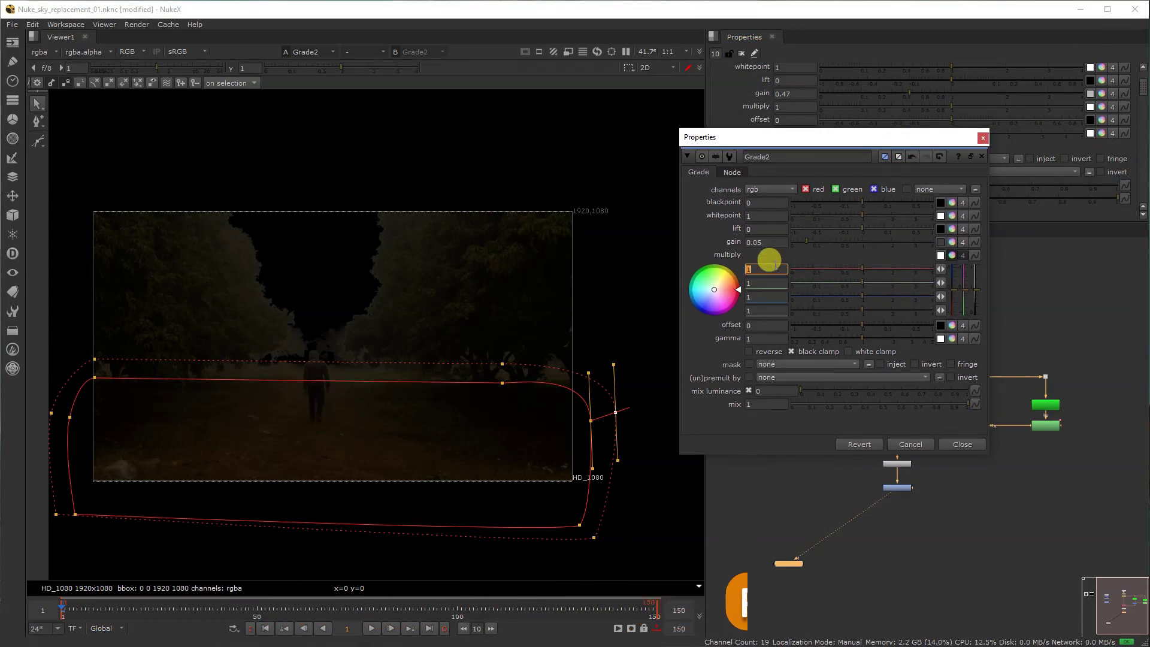
text(0.4)
key(Tab)
key(Tab)
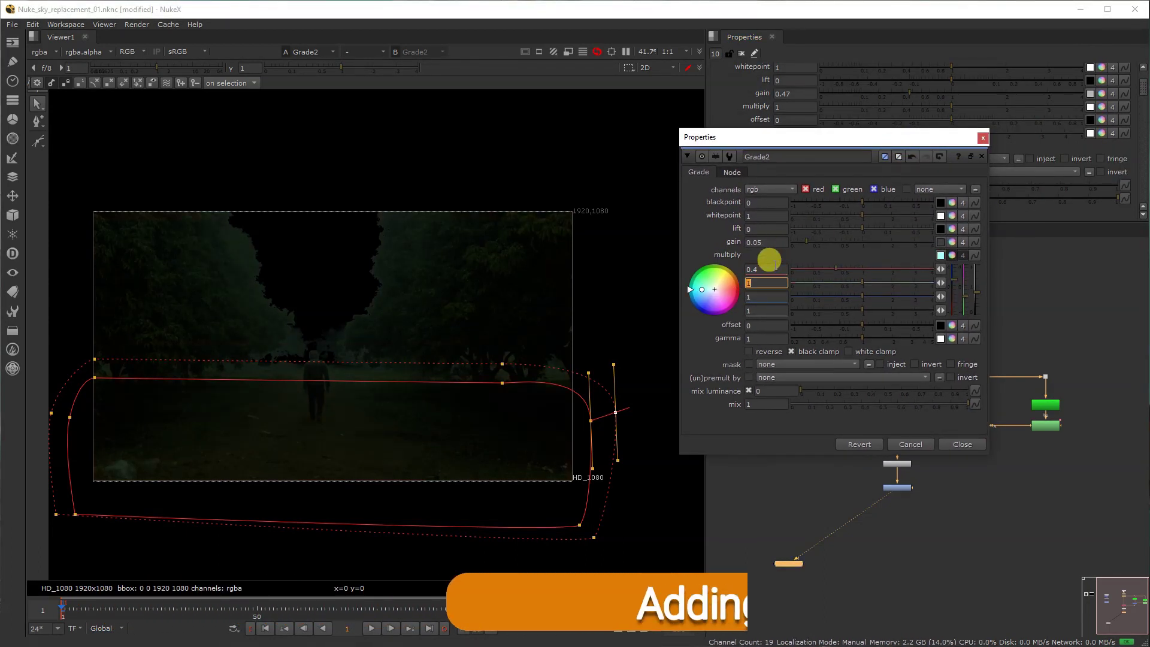
text(3.5)
key(Return)
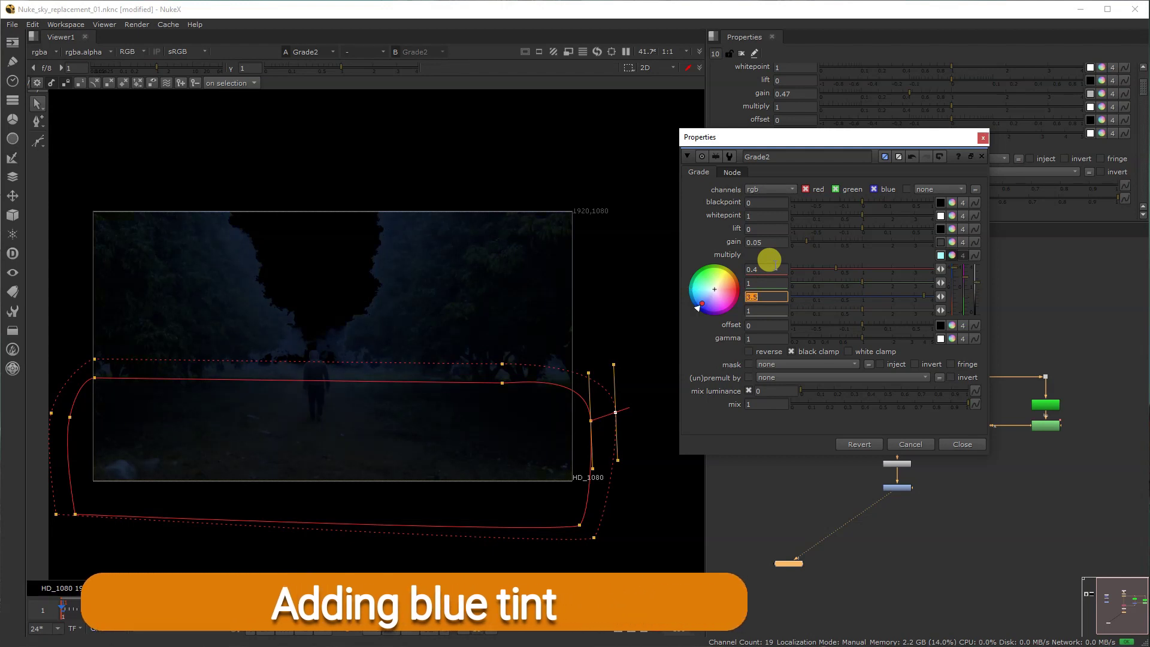
click(962, 444)
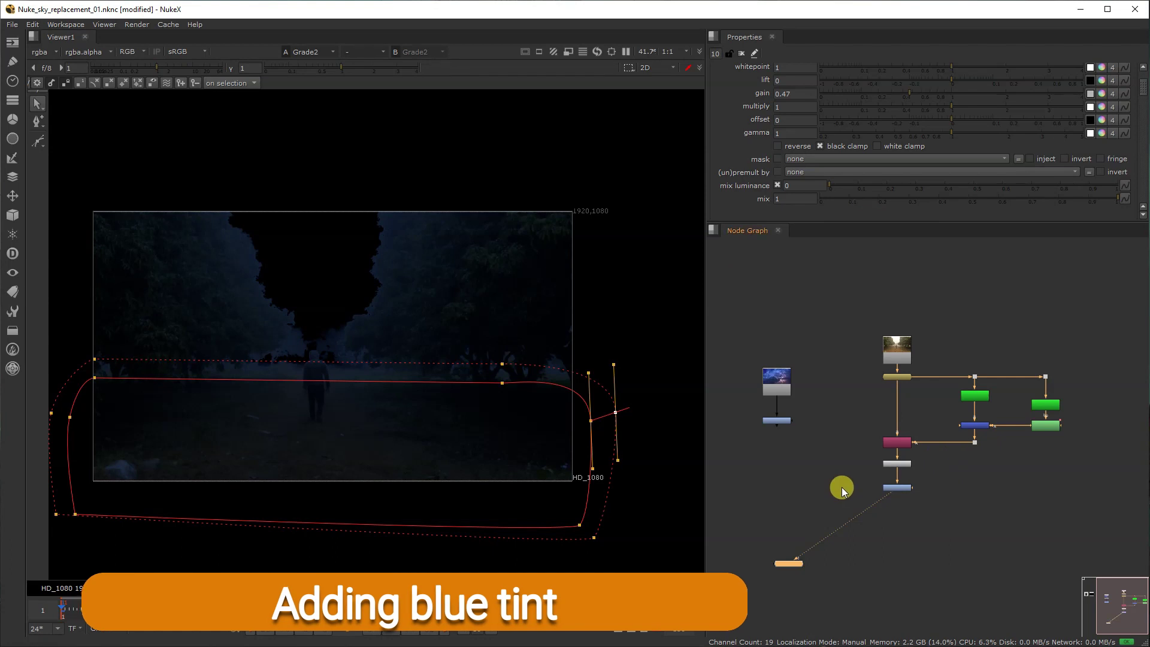
- Merge the graded foreground over the graded sky, view the composite, and align the Merge2 node beneath the sky branch
key(f)
key(m)
drag(868, 469, 940, 467)
click(832, 453)
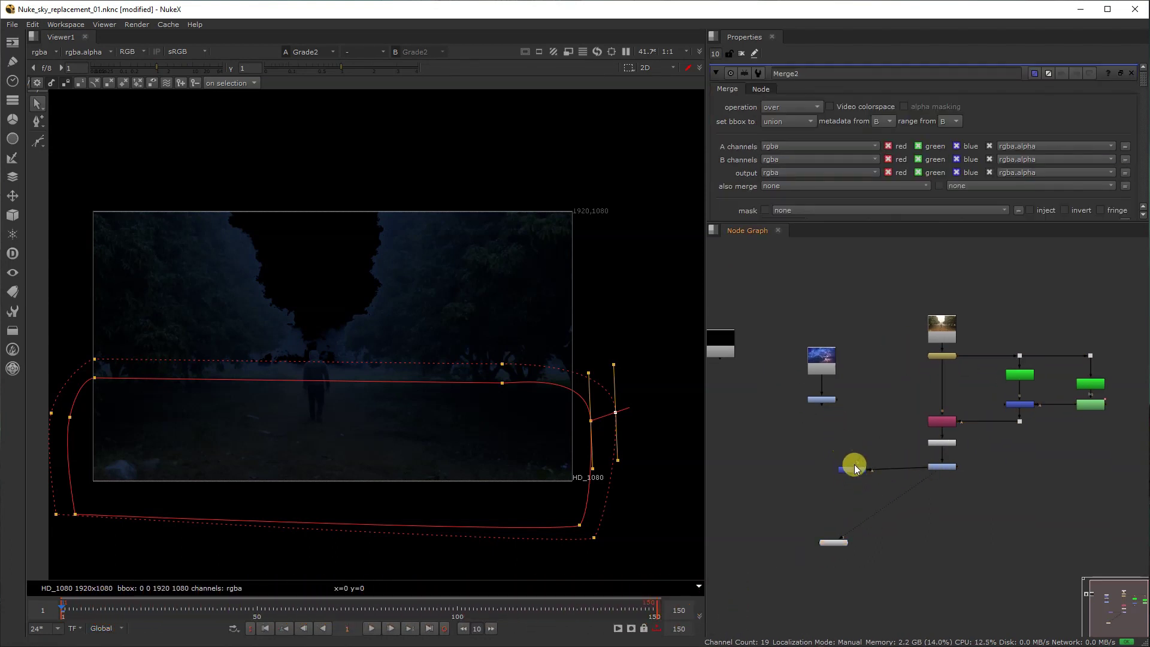
drag(828, 405, 828, 404)
key(1)
drag(865, 468, 821, 480)
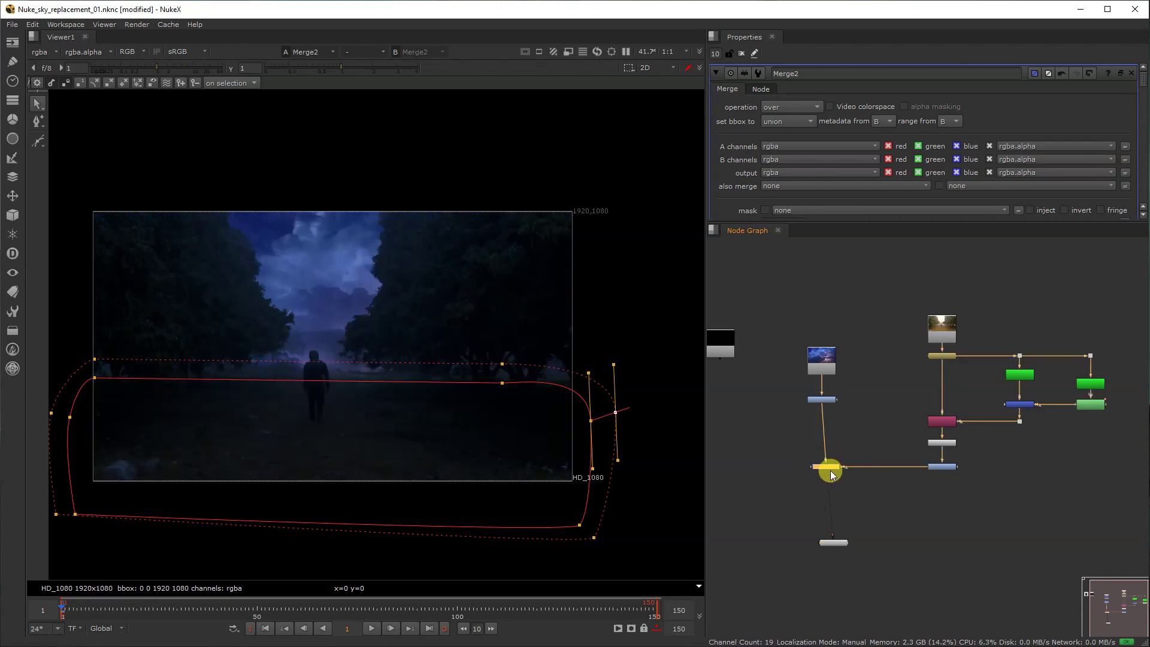
- Toggle the sky's Grade1 node off and on to compare, and set its gain to 0.7
scroll(830, 477, up, 3)
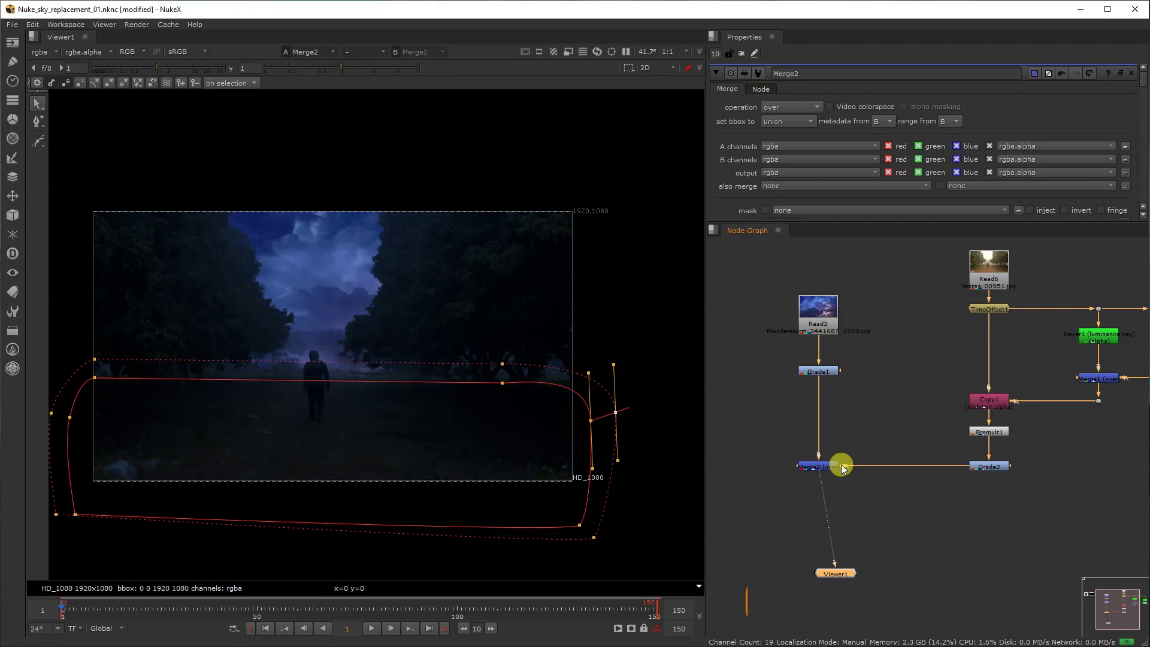
scroll(823, 431, up, 3)
click(827, 405)
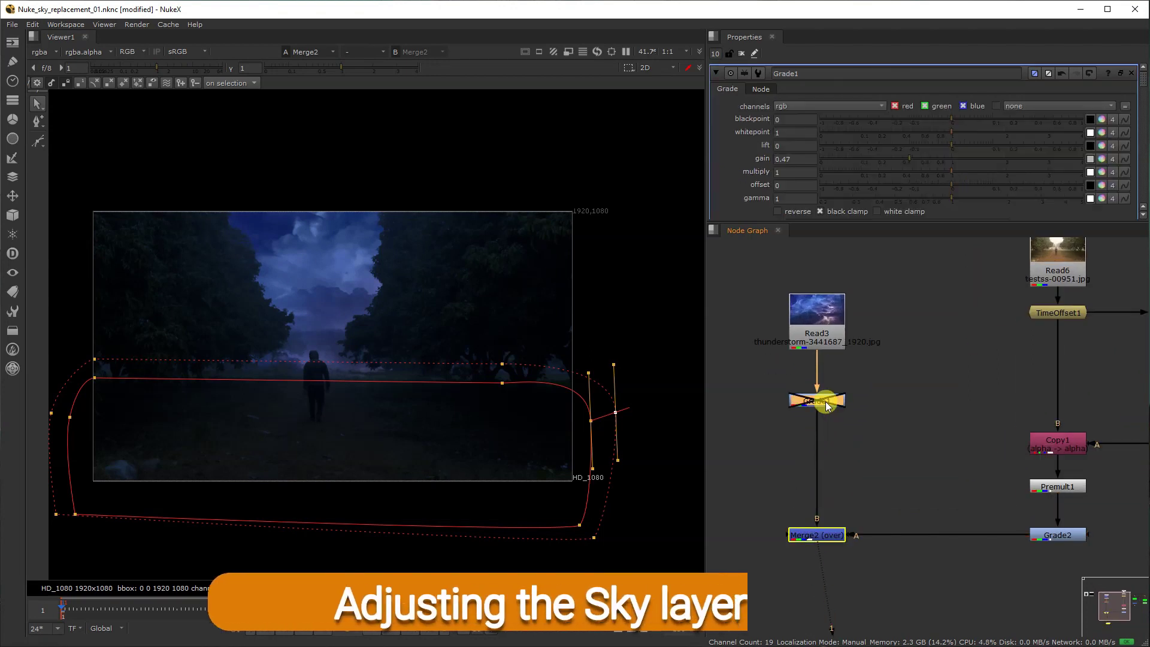
key(d)
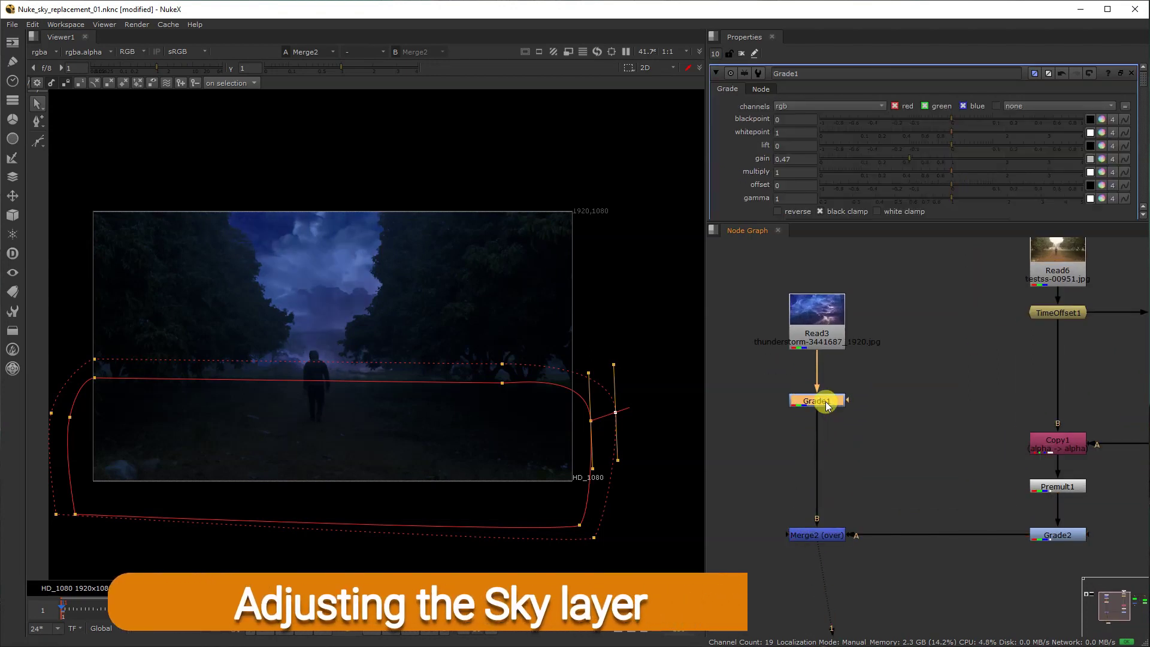
click(1120, 75)
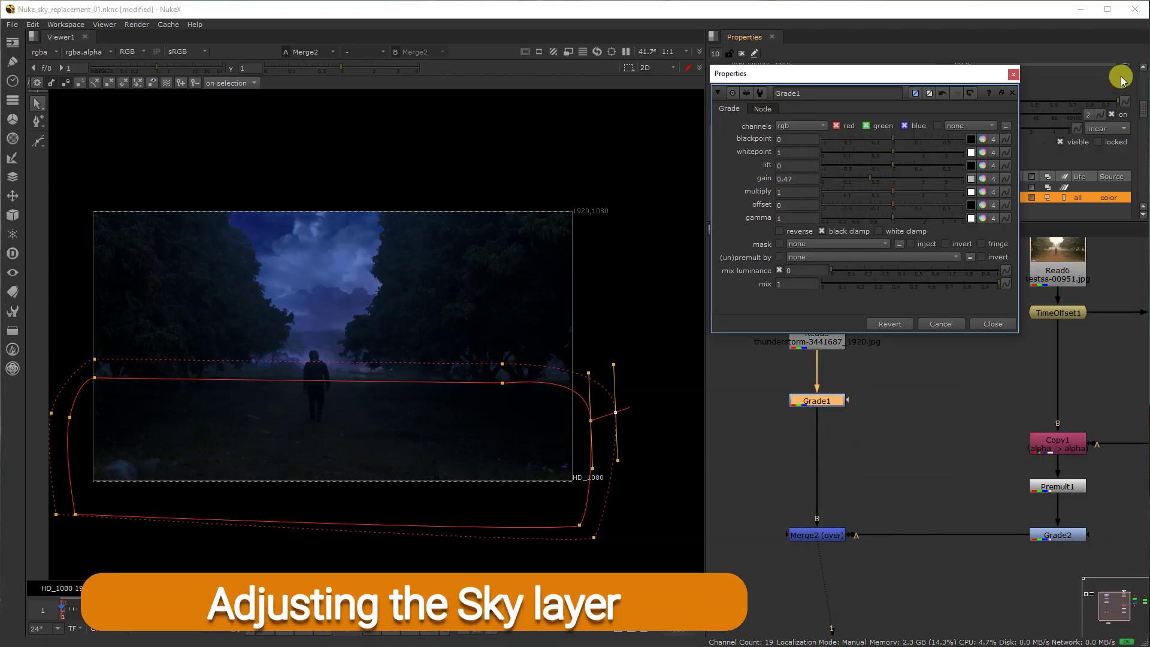
click(802, 177)
text(.7)
key(Return)
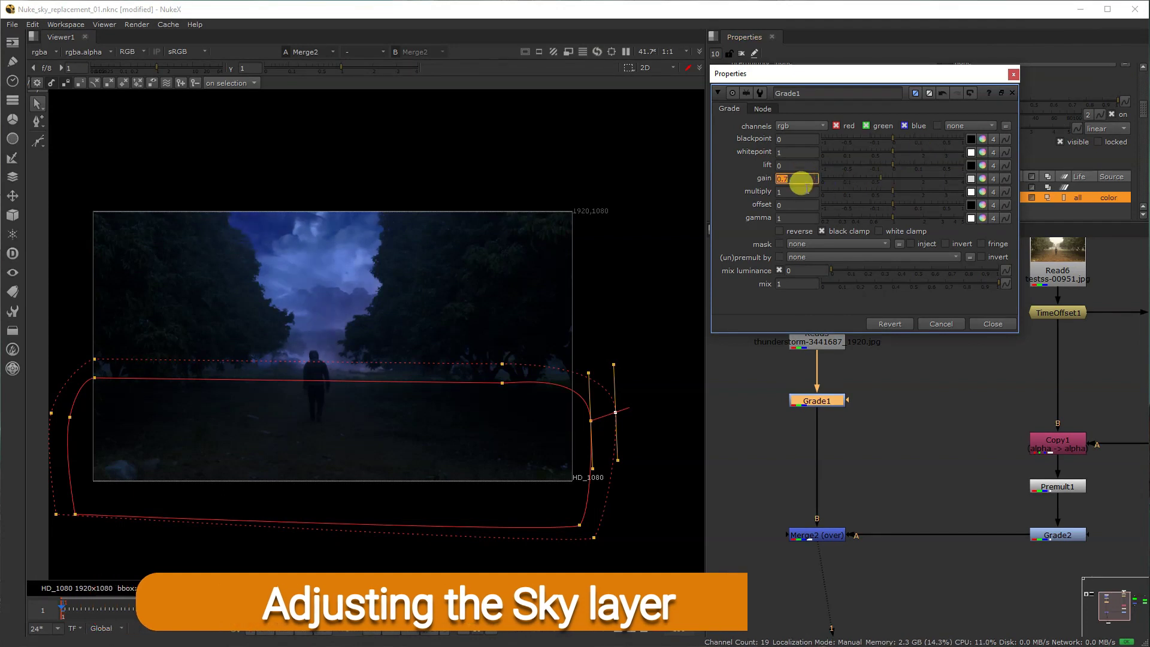
- Split Grade1's multiply into separate channels, raise the blue value for the sky, and close the settings
click(994, 191)
click(873, 190)
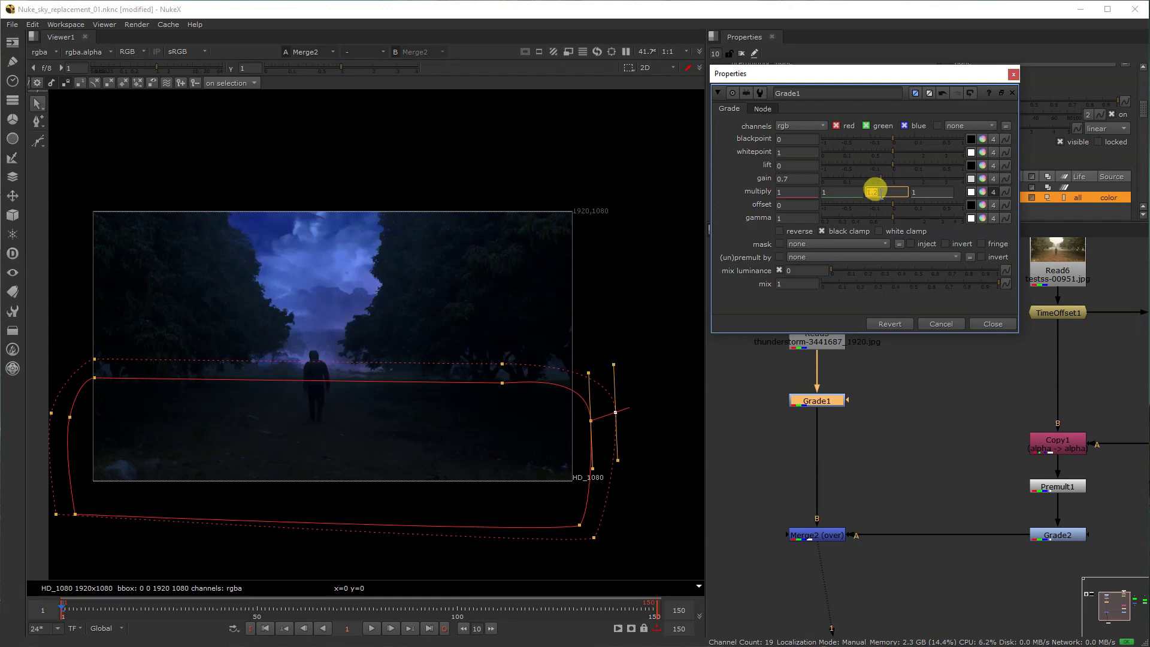
click(995, 327)
- Add a ColorCorrect node below Grade1 and position it between Grade1 and Merge2
middle_drag(925, 412, 932, 355)
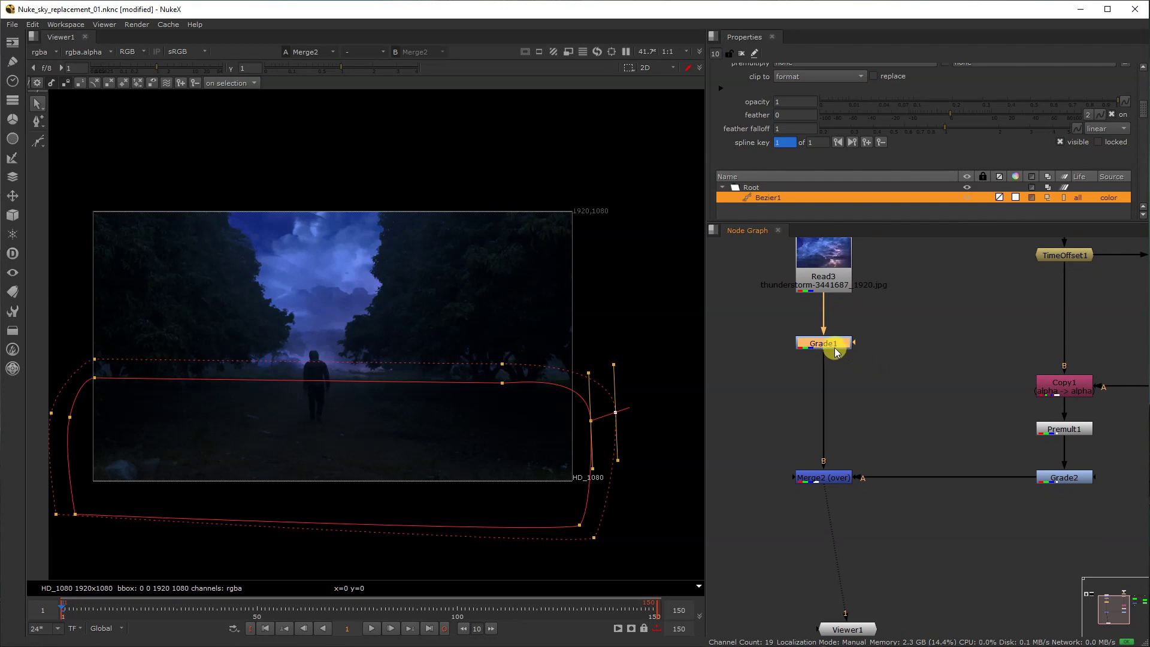
key(c)
drag(846, 364, 833, 401)
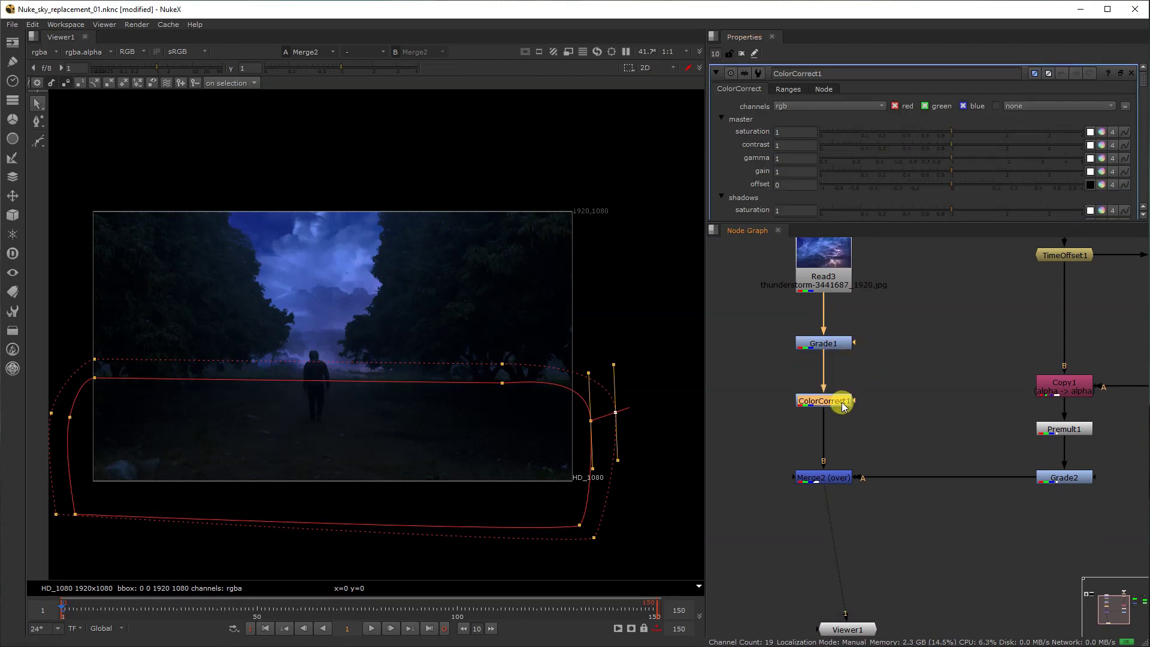
- Move the foreground branch farther from the sky branch and shift the sky nodes upward to make room above Merge2
scroll(842, 465, down, 5)
drag(768, 563, 884, 366)
middle_drag(858, 378, 968, 379)
scroll(968, 377, down, 3)
drag(810, 435, 721, 367)
drag(842, 503, 829, 383)
click(837, 389)
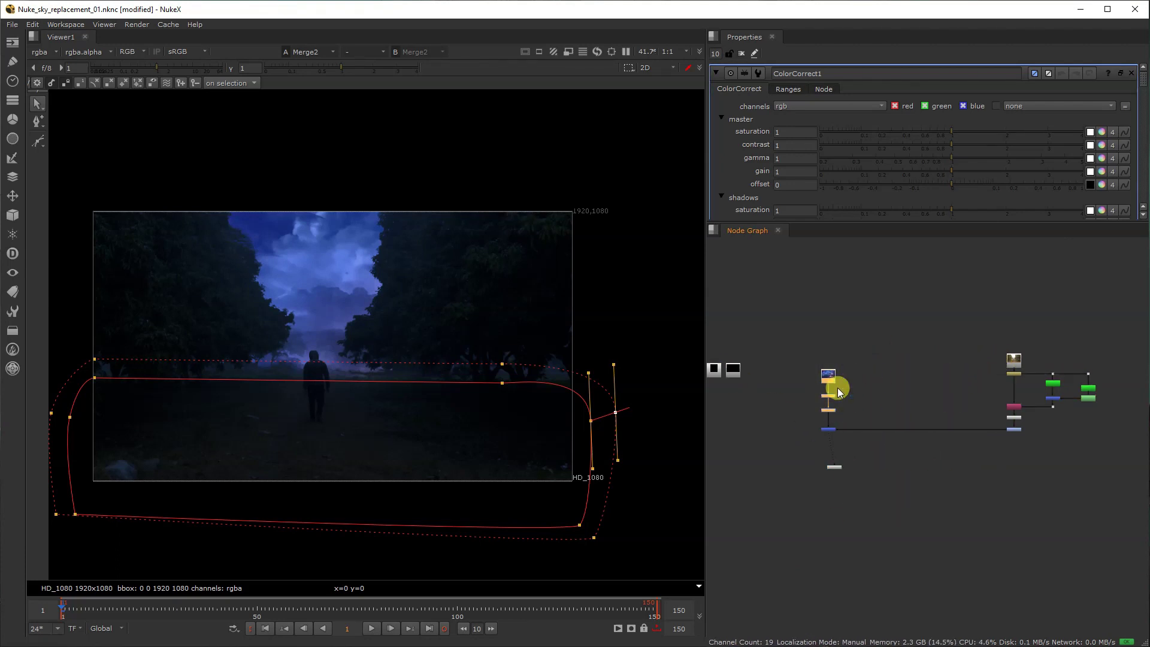
drag(832, 315, 829, 257)
middle_drag(820, 343, 795, 373)
scroll(804, 332, up, 5)
- Compare the ColorCorrect1 sky output with the Merge2 composite in the viewer
click(802, 320)
key(1)
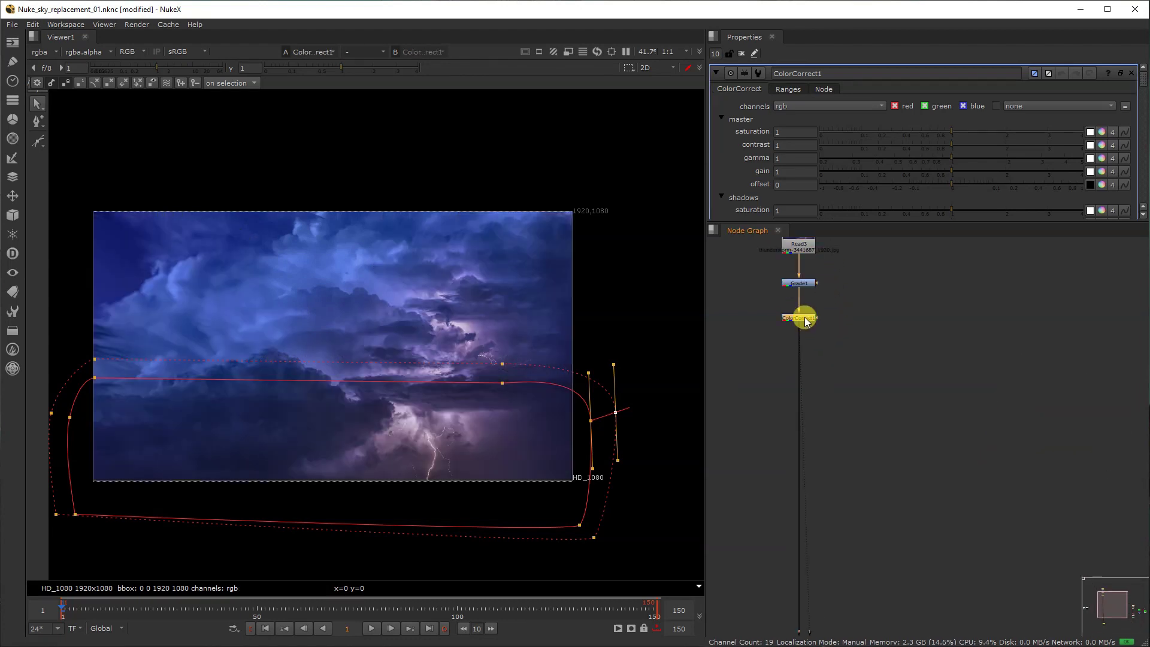
scroll(804, 337, down, 4)
drag(843, 463, 746, 558)
key(1)
scroll(798, 313, down, 1)
scroll(800, 314, up, 5)
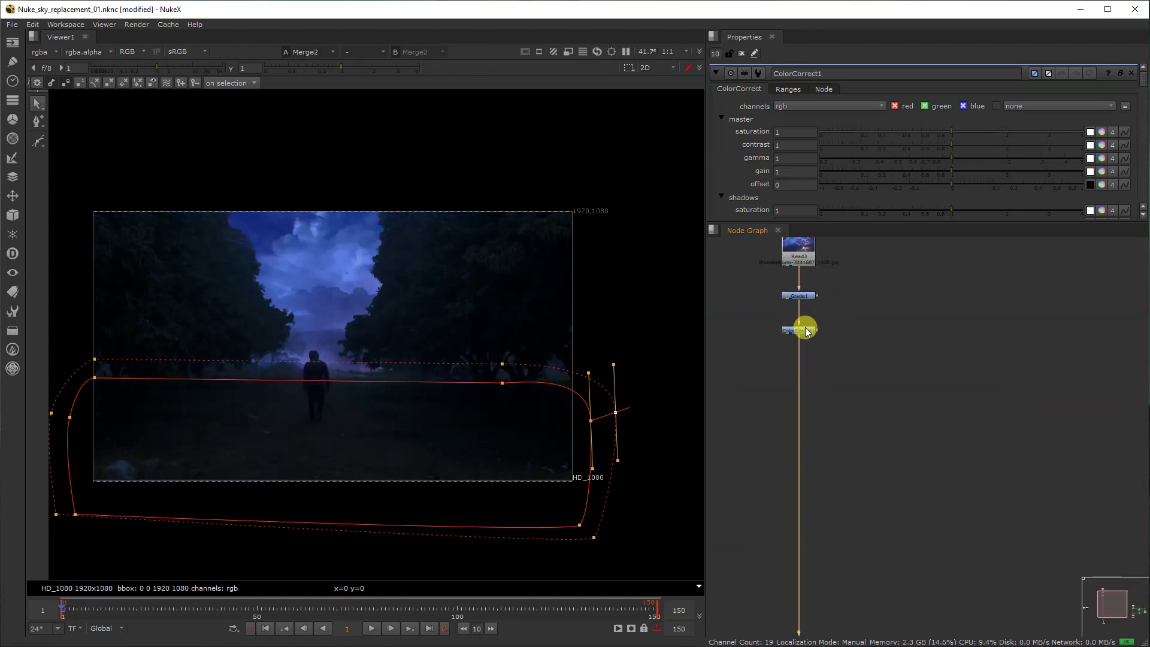
- Add a Transform node below ColorCorrect1 and align it in the sky branch above Merge2
key(t)
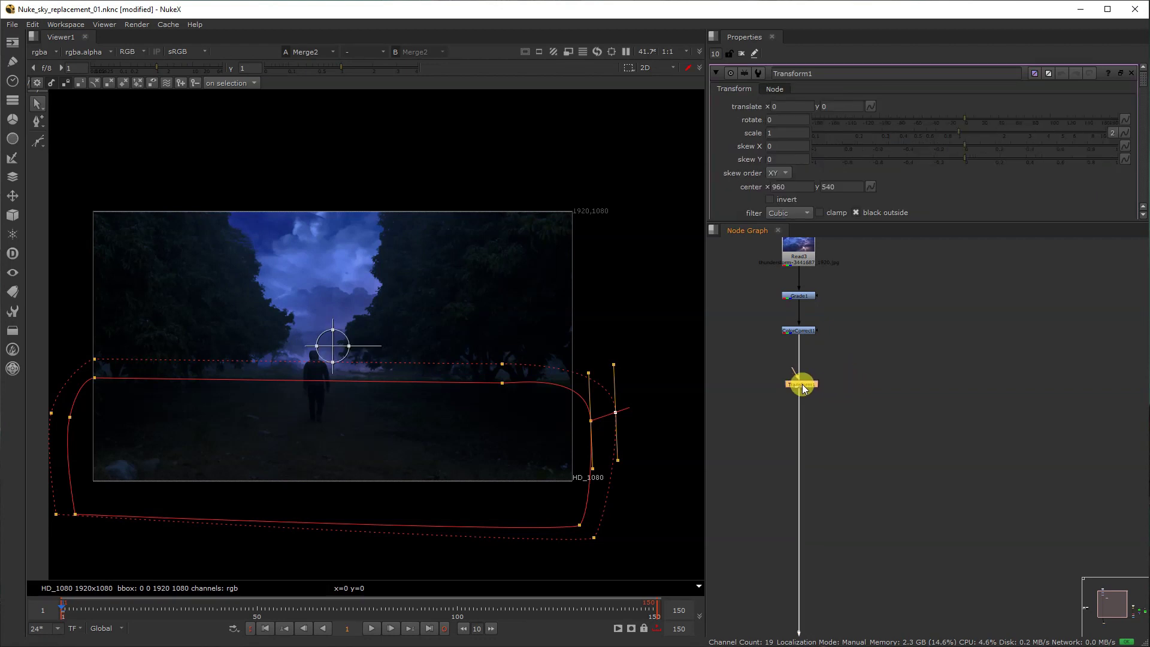
middle_drag(923, 424, 910, 397)
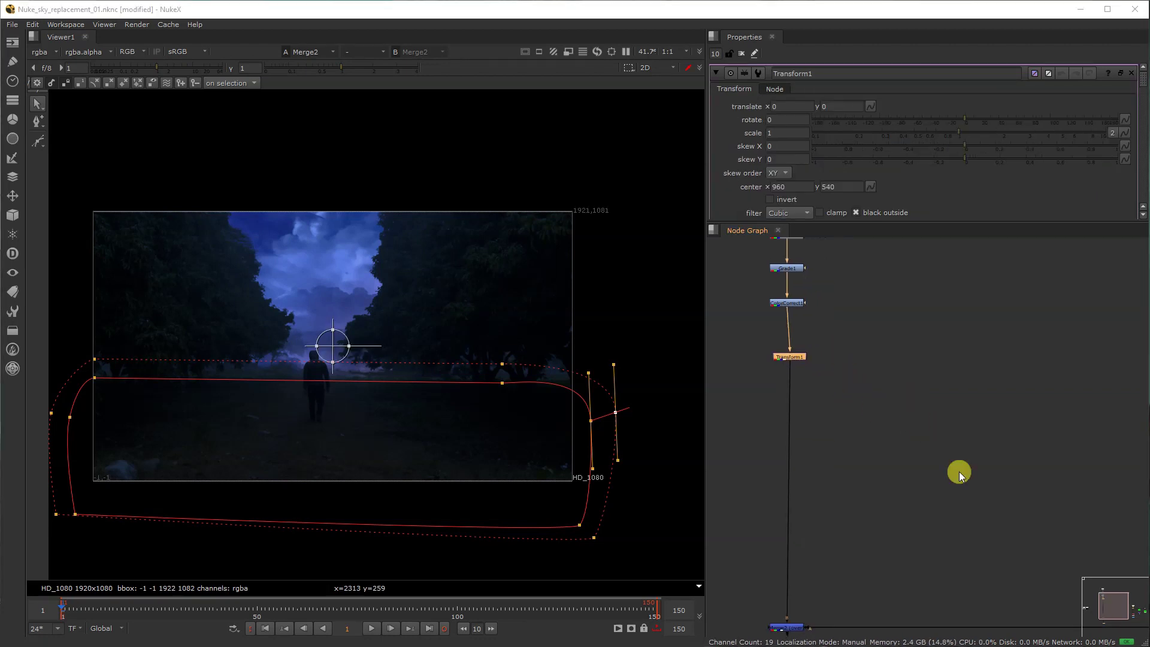
middle_drag(948, 468, 965, 407)
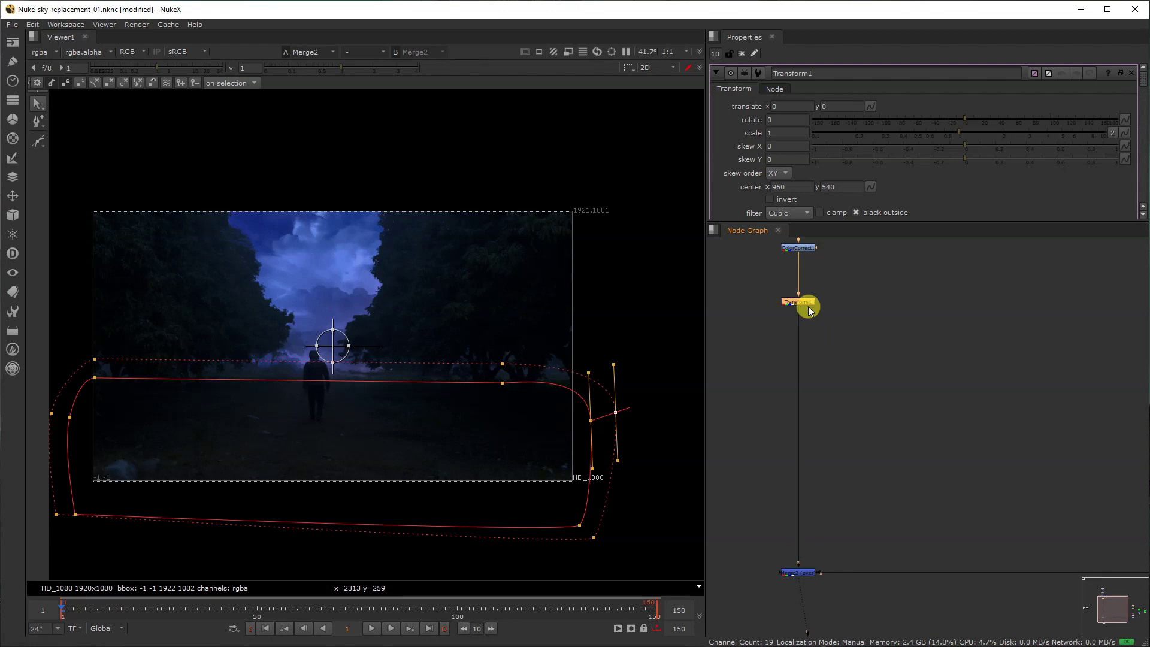
click(808, 573)
middle_drag(832, 409, 840, 484)
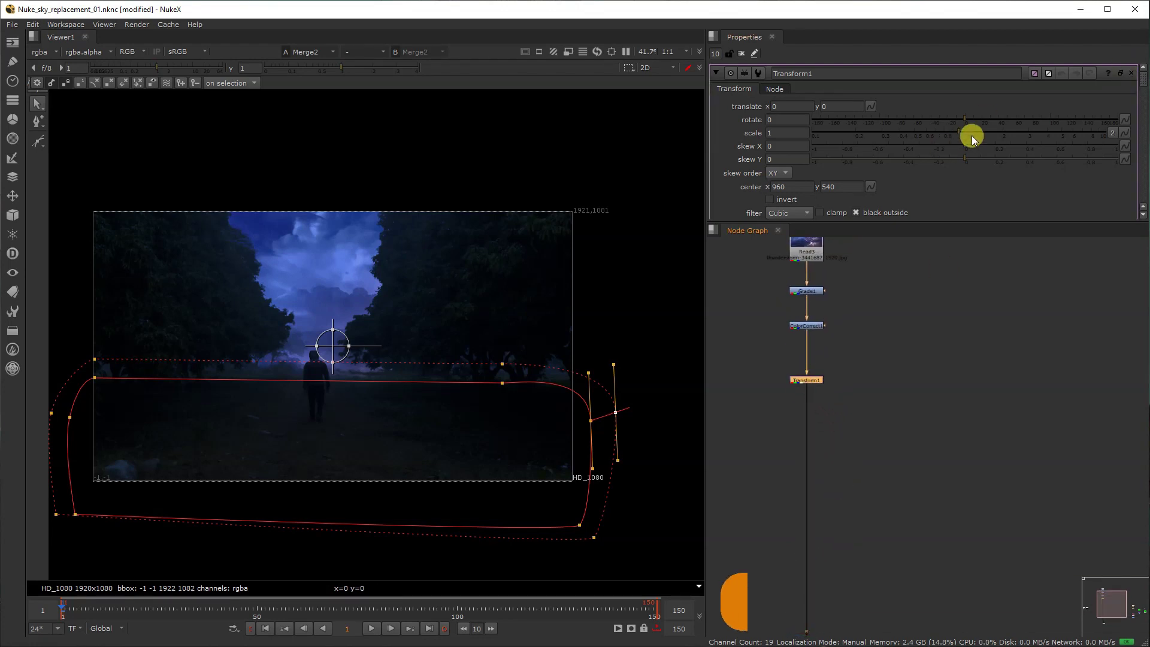
- Scale the sky to 0.8 in Transform1, set its x translation to -25 and move it up to the frame's upper edge
click(1120, 73)
drag(886, 75, 795, 127)
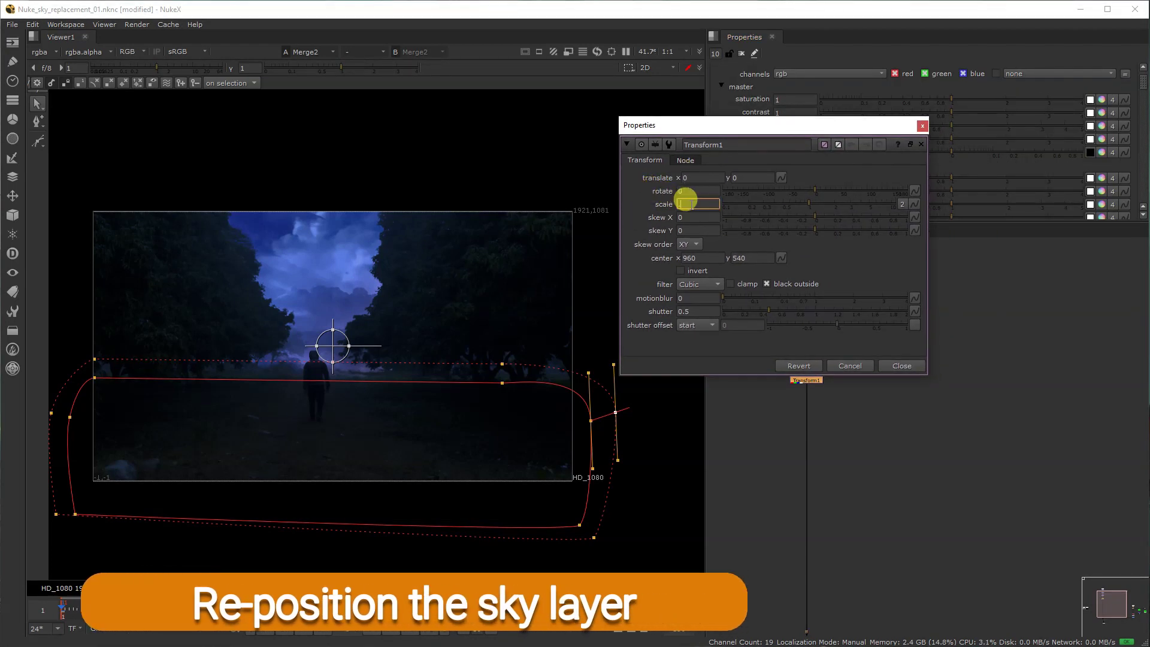
key(Return)
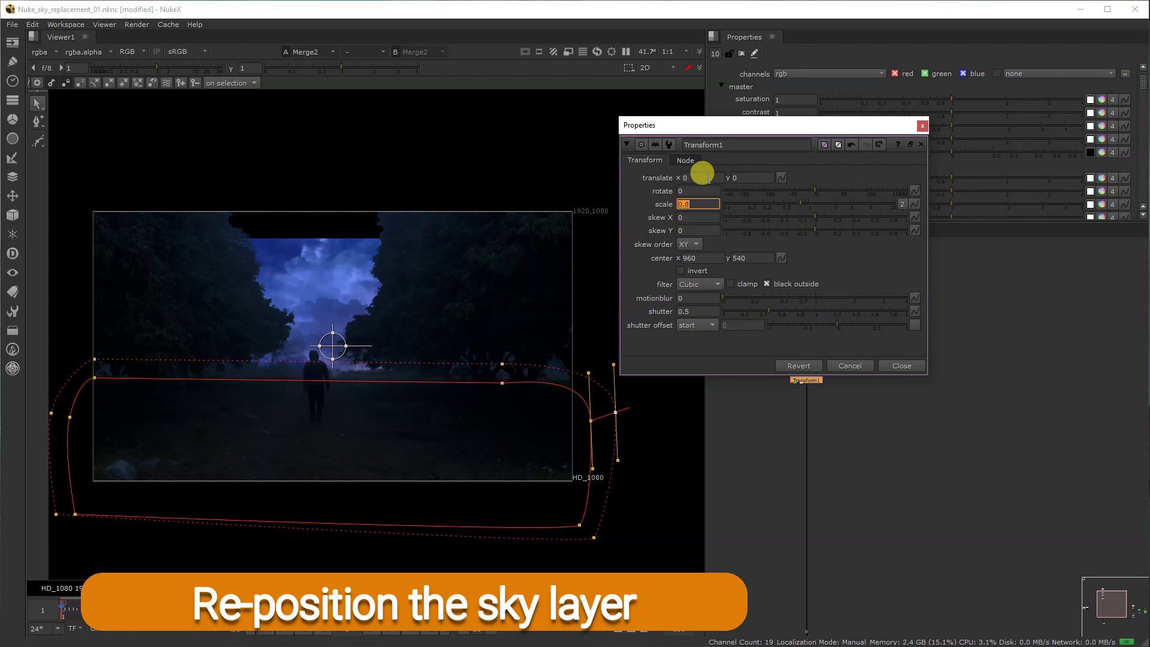
text(-2)
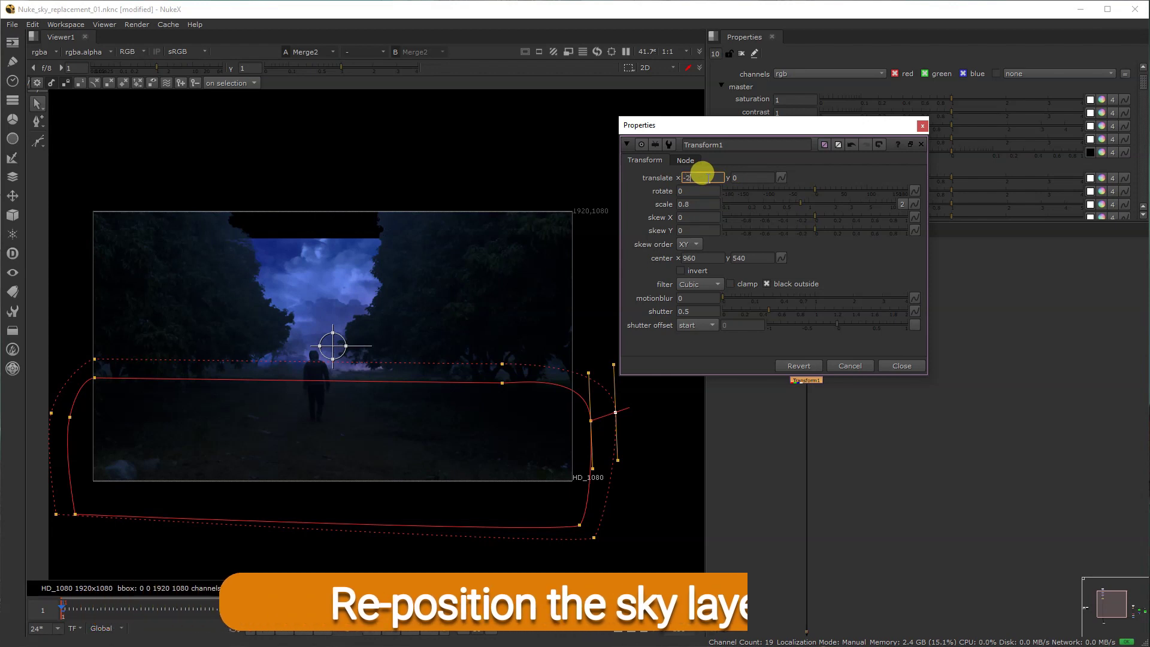
text(5)
key(Return)
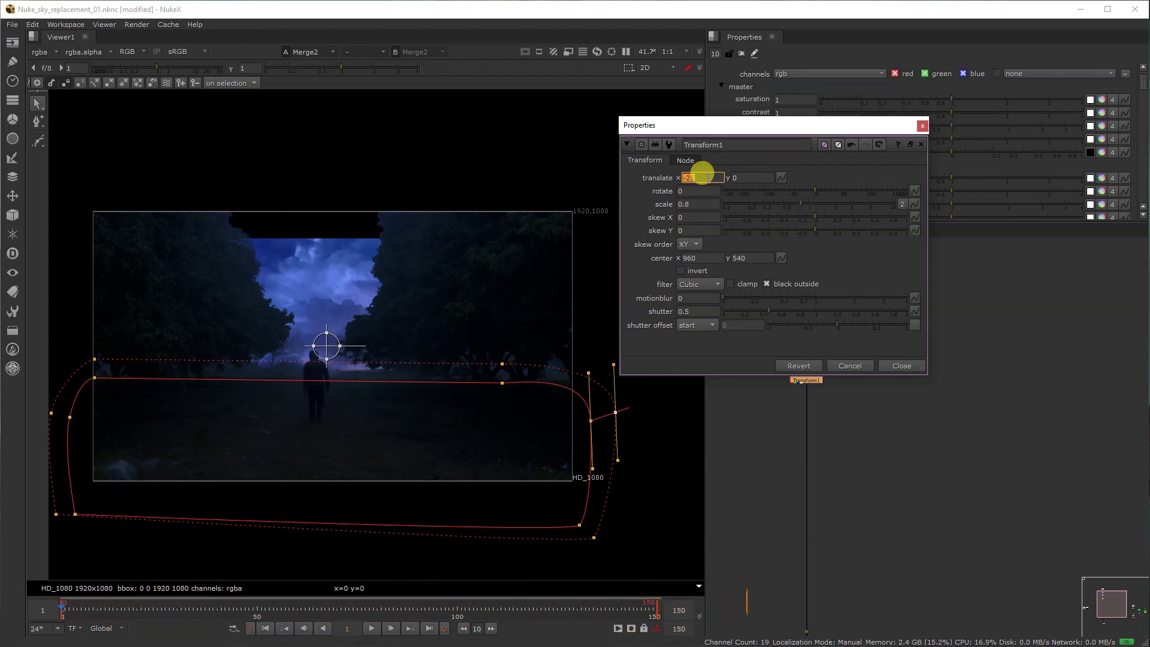
click(742, 175)
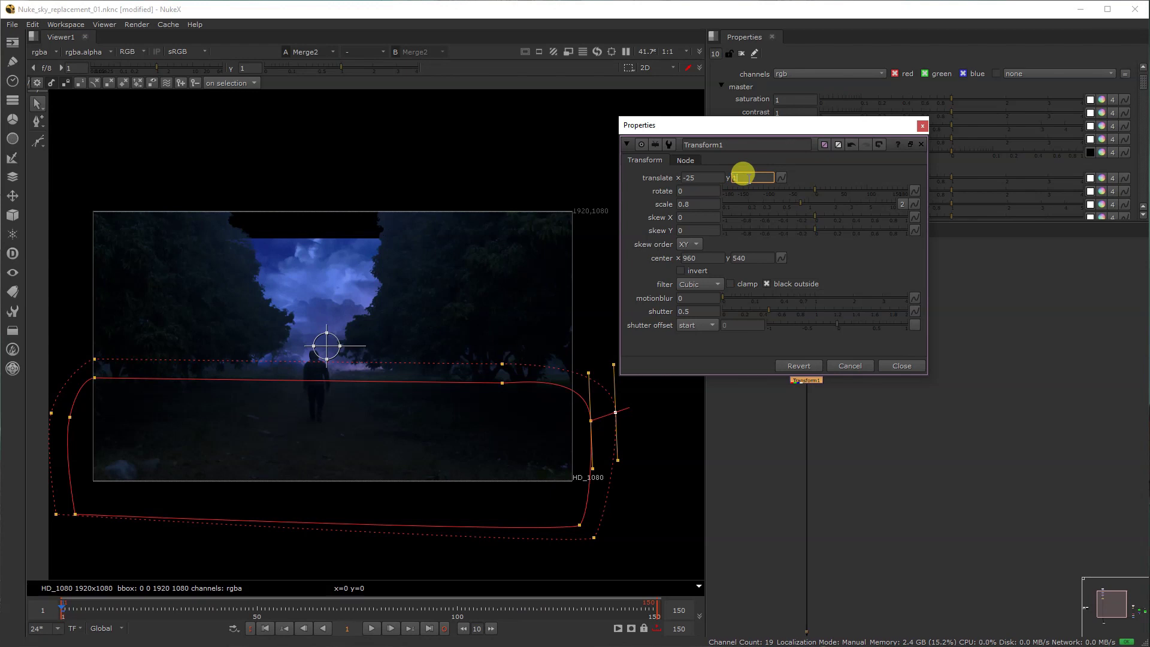
key(Return)
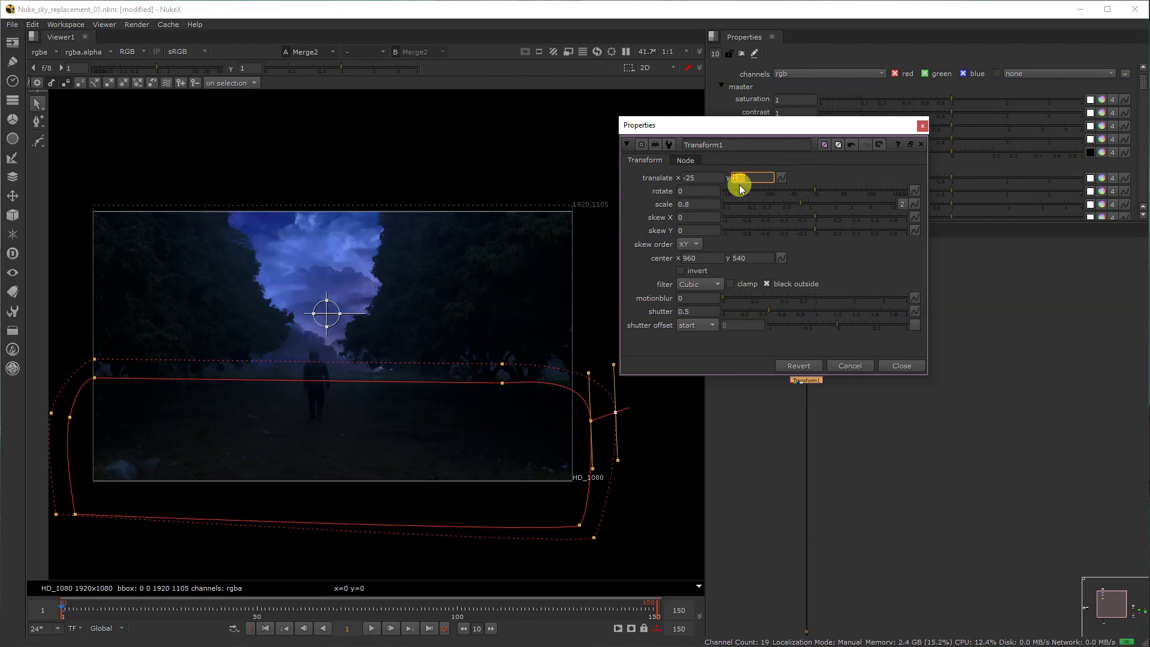
click(902, 366)
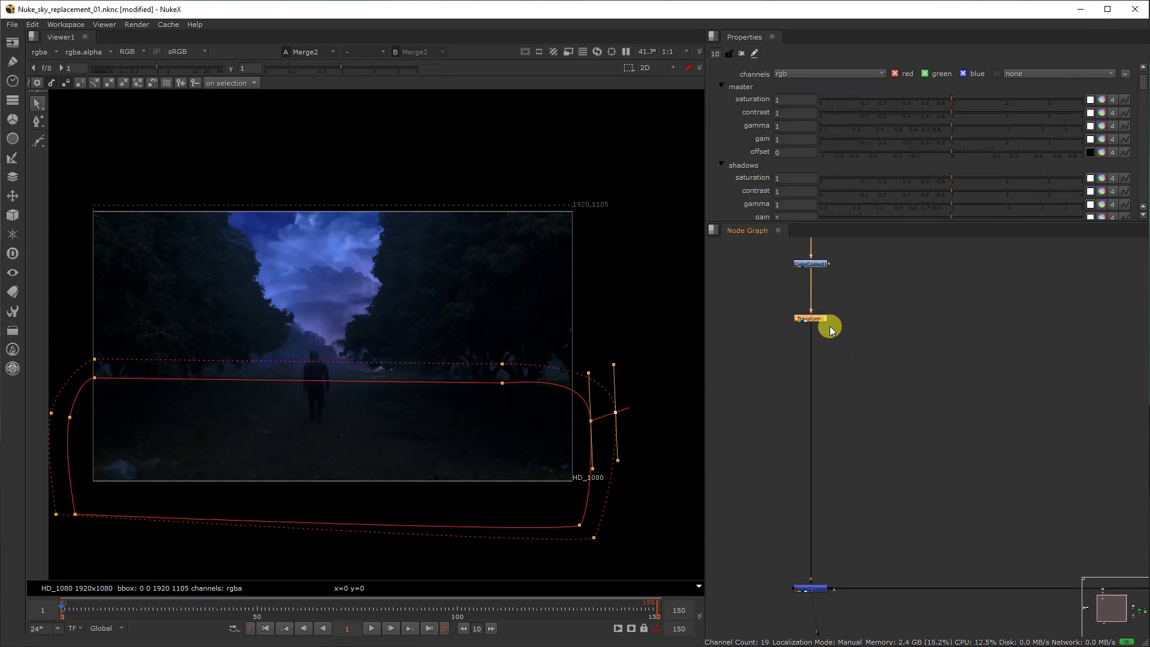
- Add a Roto node beside the sky branch and draw a closed curved shape over the upper sky, extending above the frame
click(864, 358)
key(o)
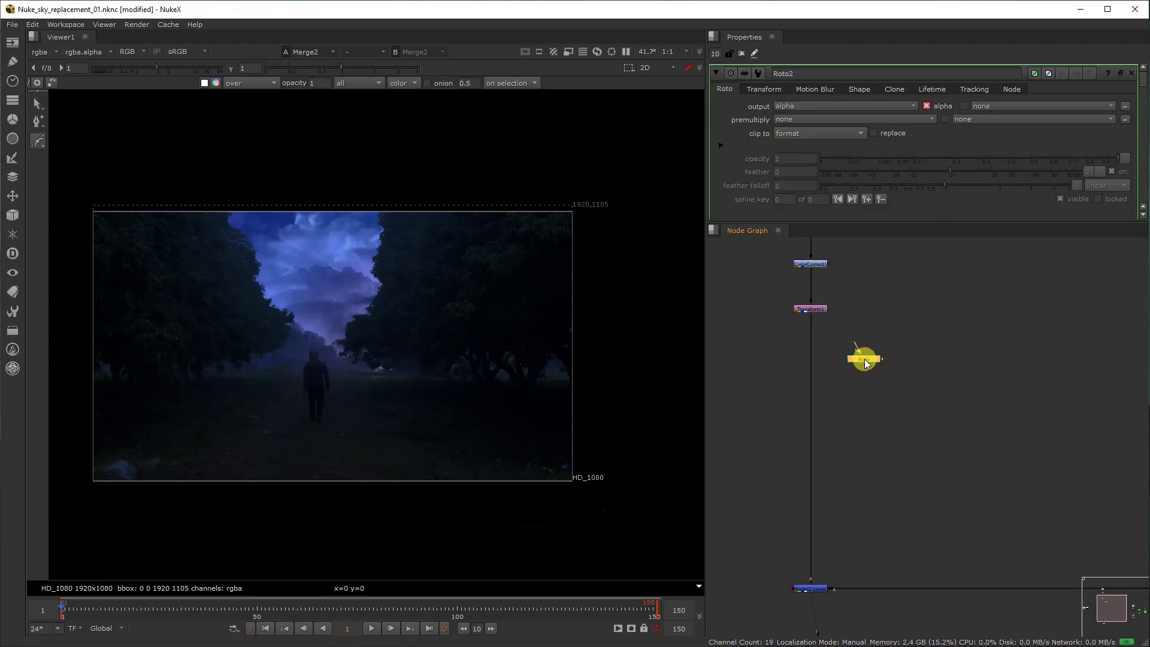
drag(205, 186, 205, 226)
drag(256, 261, 329, 259)
drag(369, 247, 381, 230)
click(399, 180)
click(376, 155)
click(205, 186)
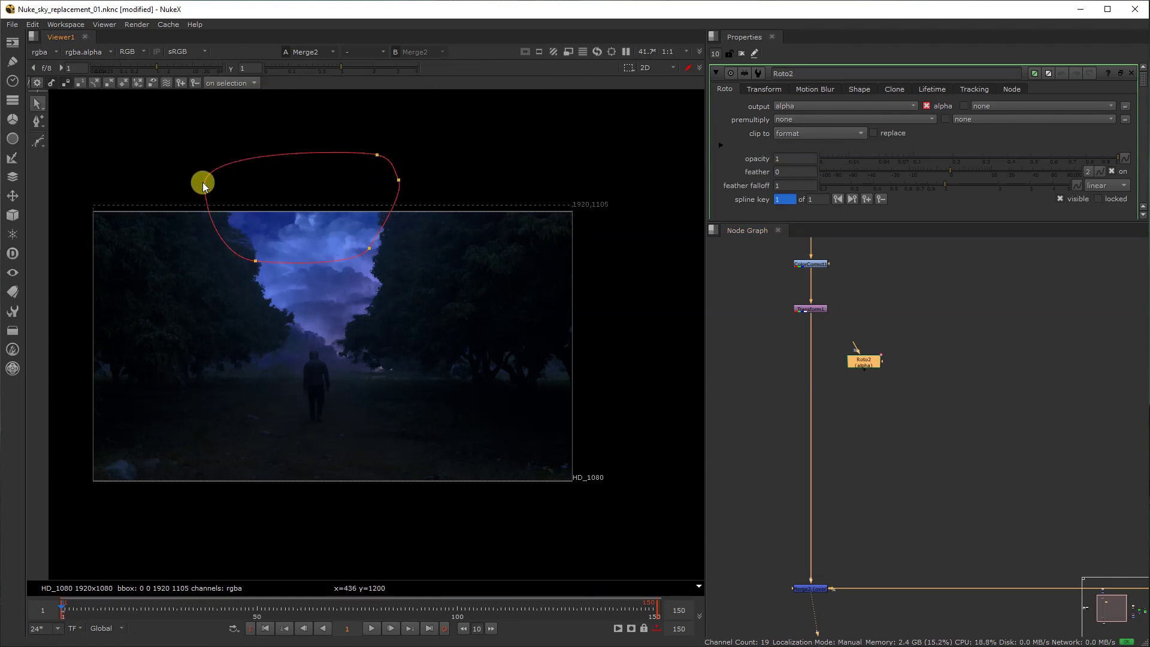
- Reposition the whole Roto2 shape over the upper sky and feather all its points outward
drag(177, 327, 419, 135)
drag(311, 207, 322, 190)
ctrl+drag(384, 239, 434, 341)
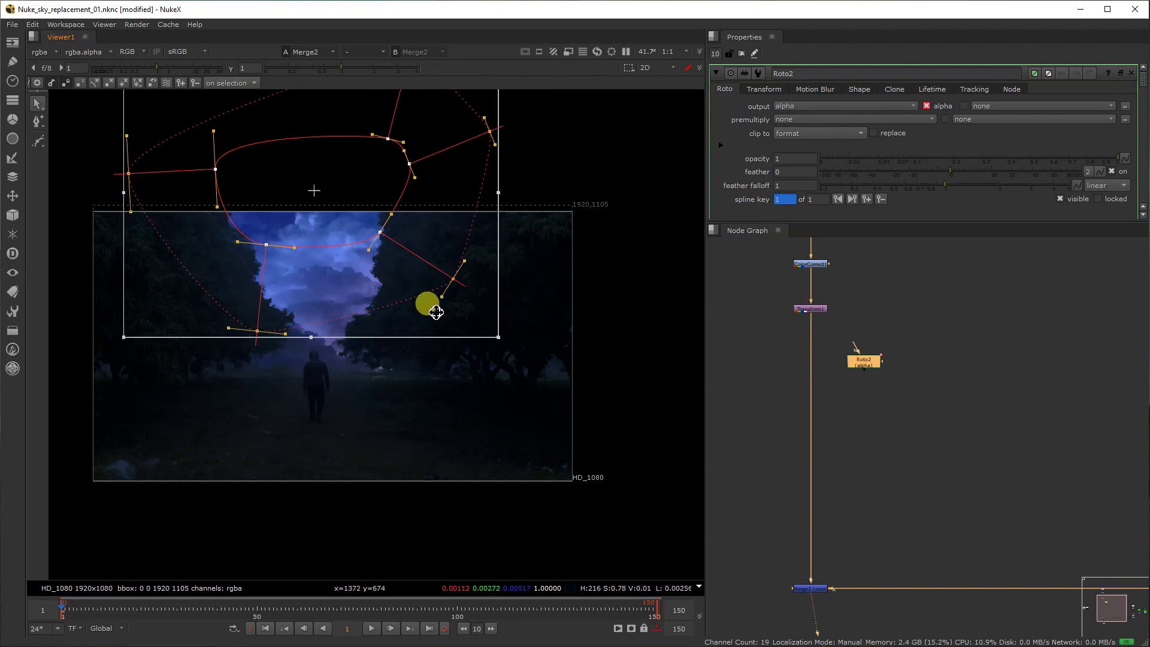
drag(365, 286, 366, 295)
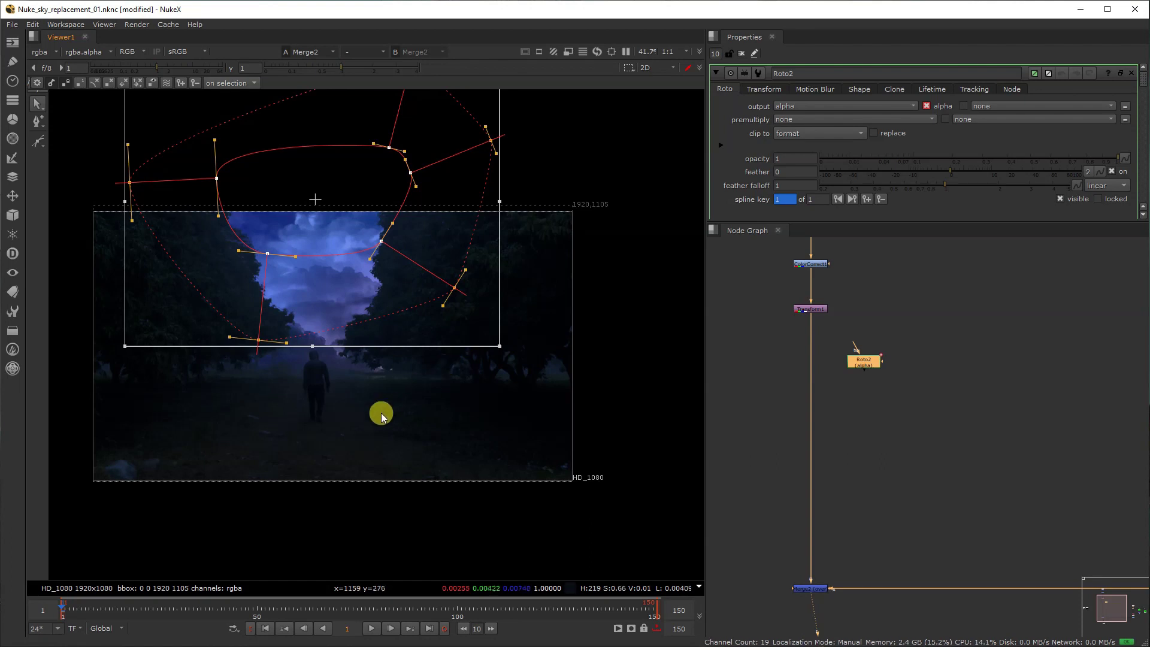
- Insert a Grade node below Transform1, connect its mask to Roto2 and align the two nodes
key(g)
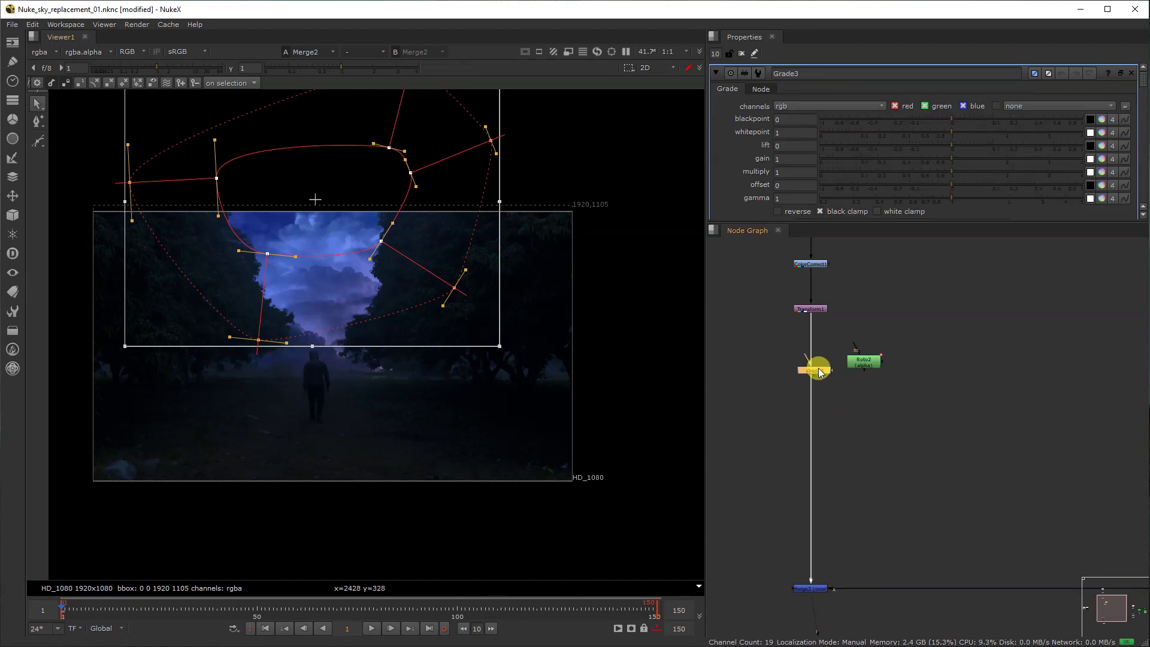
drag(832, 361, 873, 365)
click(816, 363)
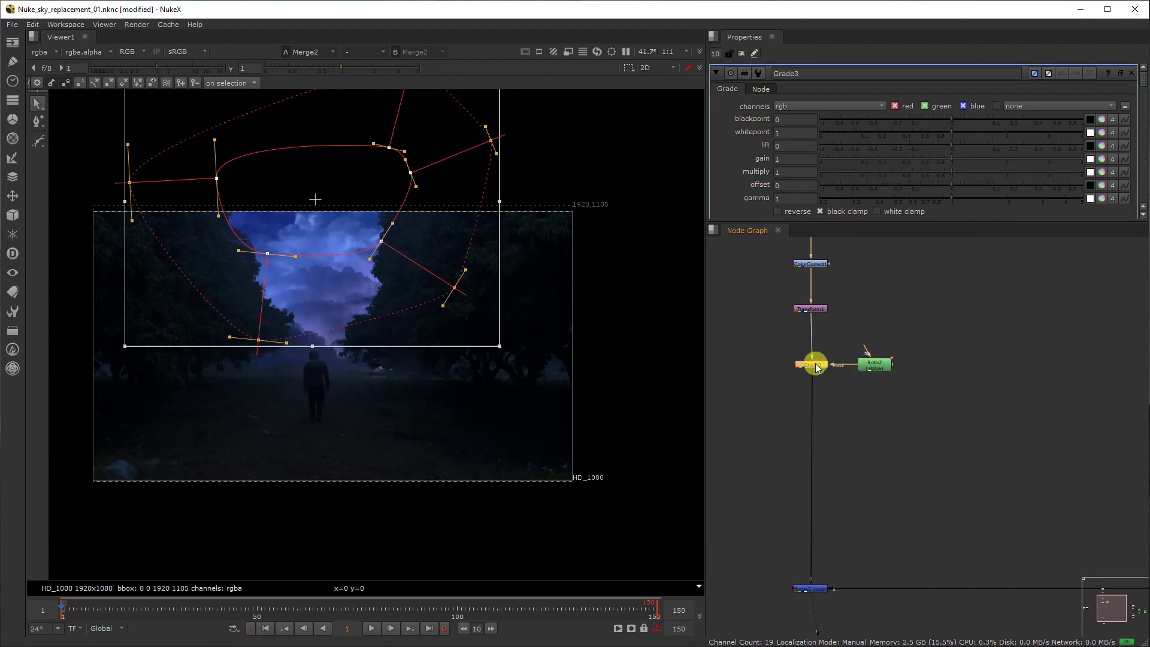
- Split Grade3's gain into channels and set red to 4, green to 0 and blue to 0
click(1113, 160)
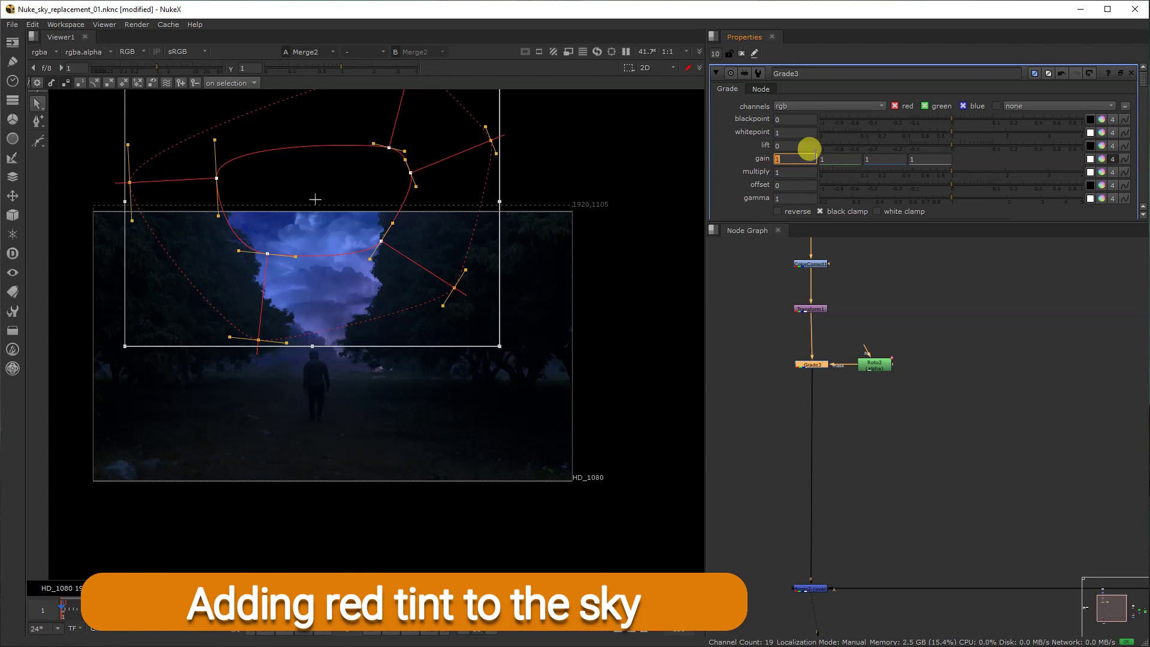
key(Tab)
text(0)
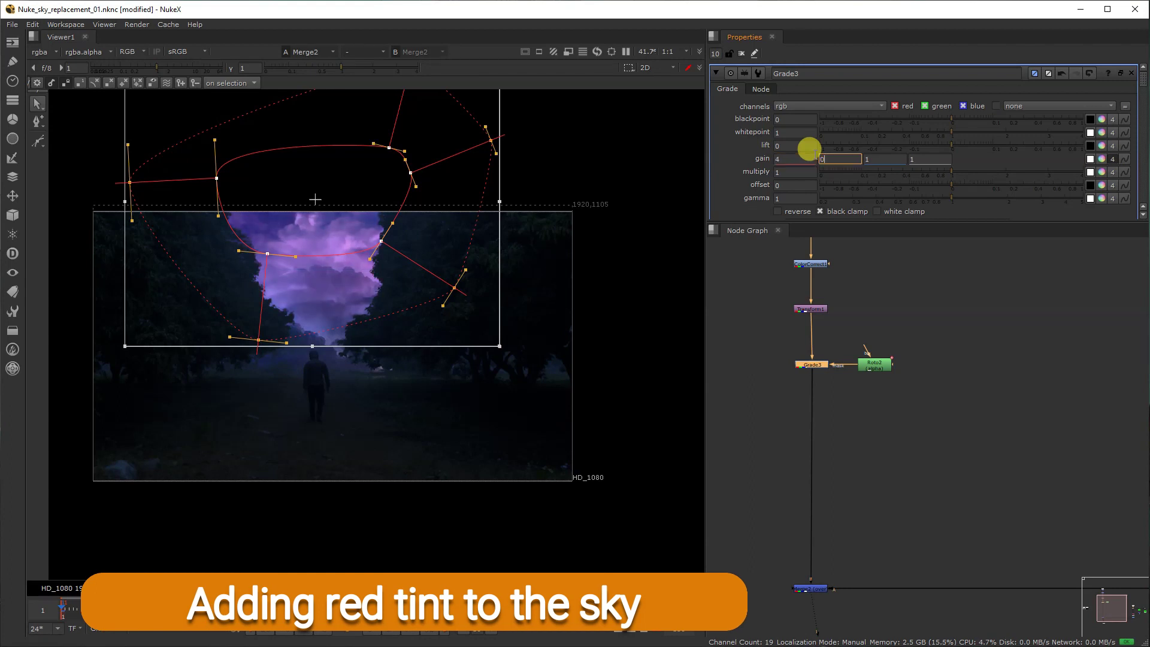
key(Tab)
text(0)
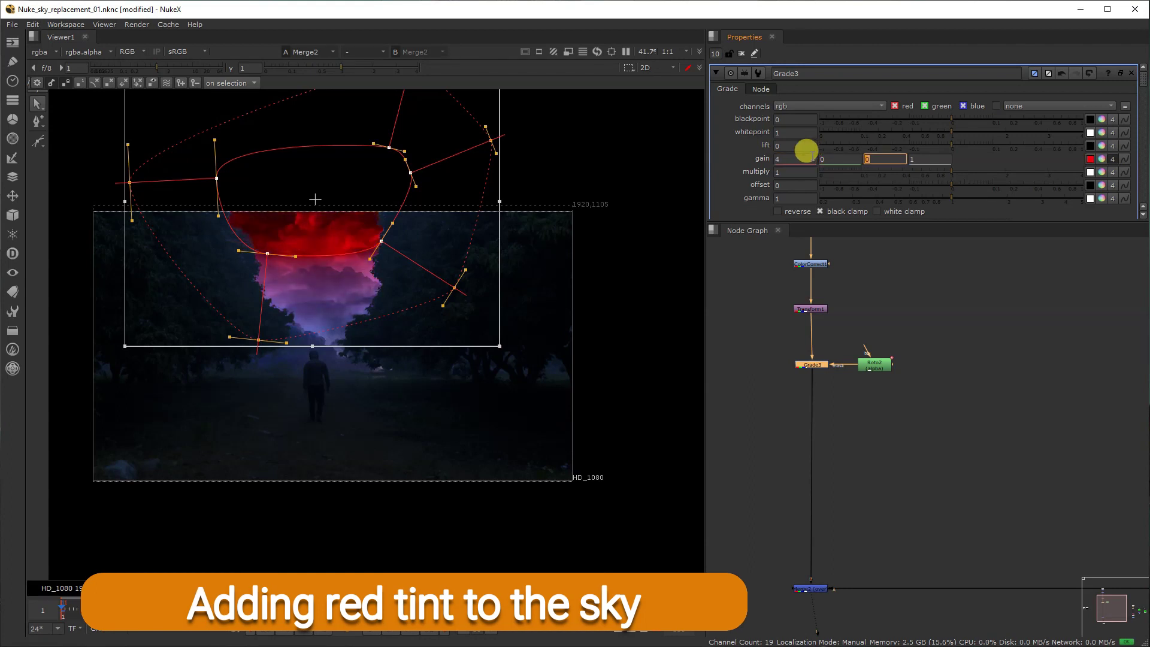
drag(790, 159, 757, 161)
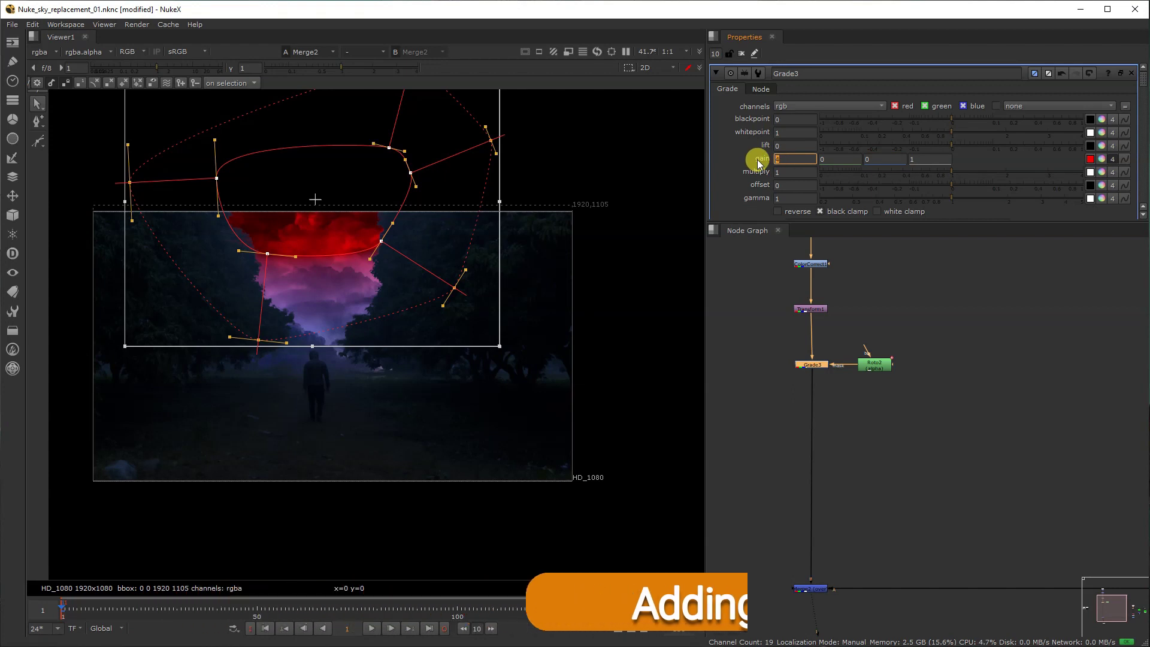
- Set Grade3's gamma to 1.2, its red gain to 3.3 and its alpha gain to 0
click(785, 198)
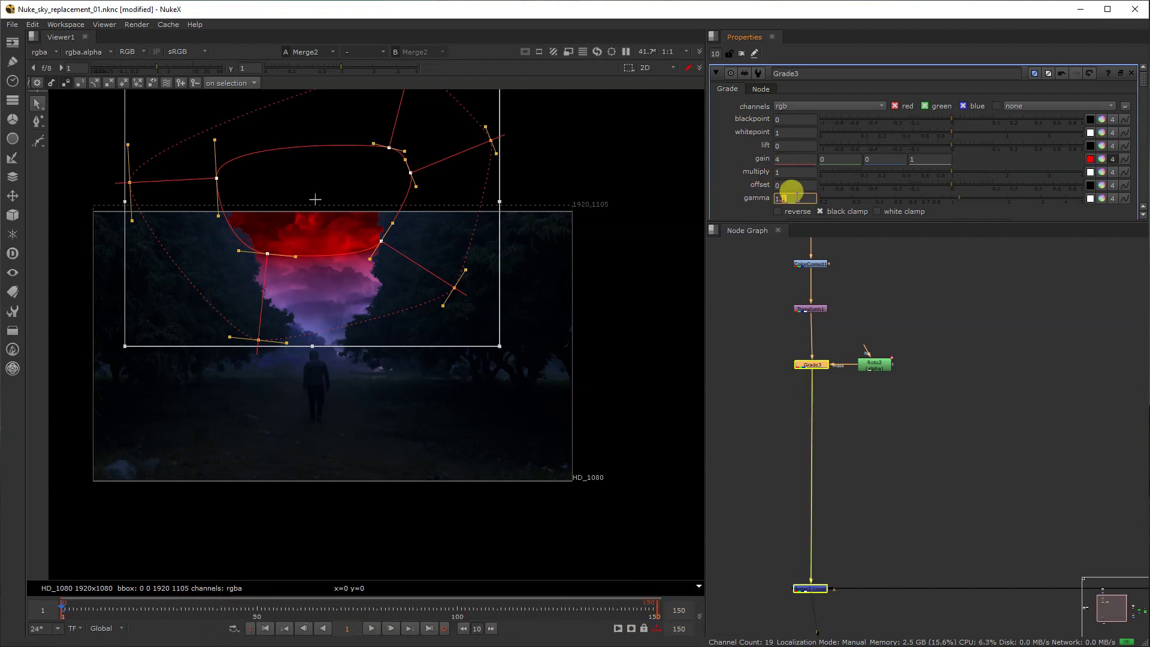
click(785, 158)
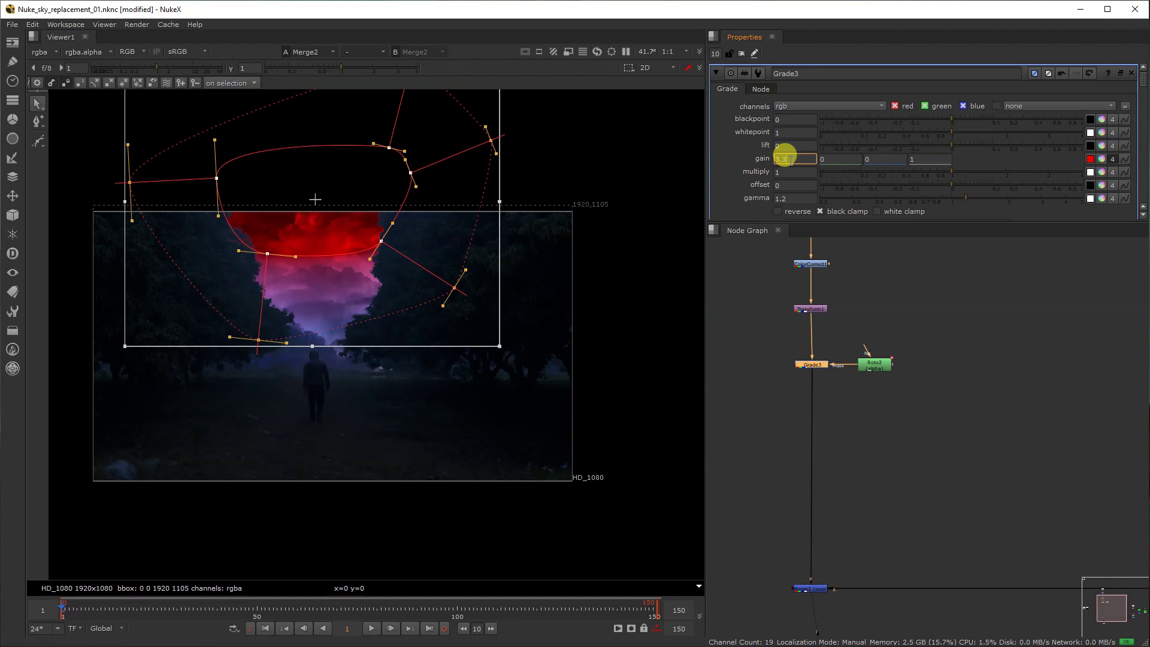
click(923, 159)
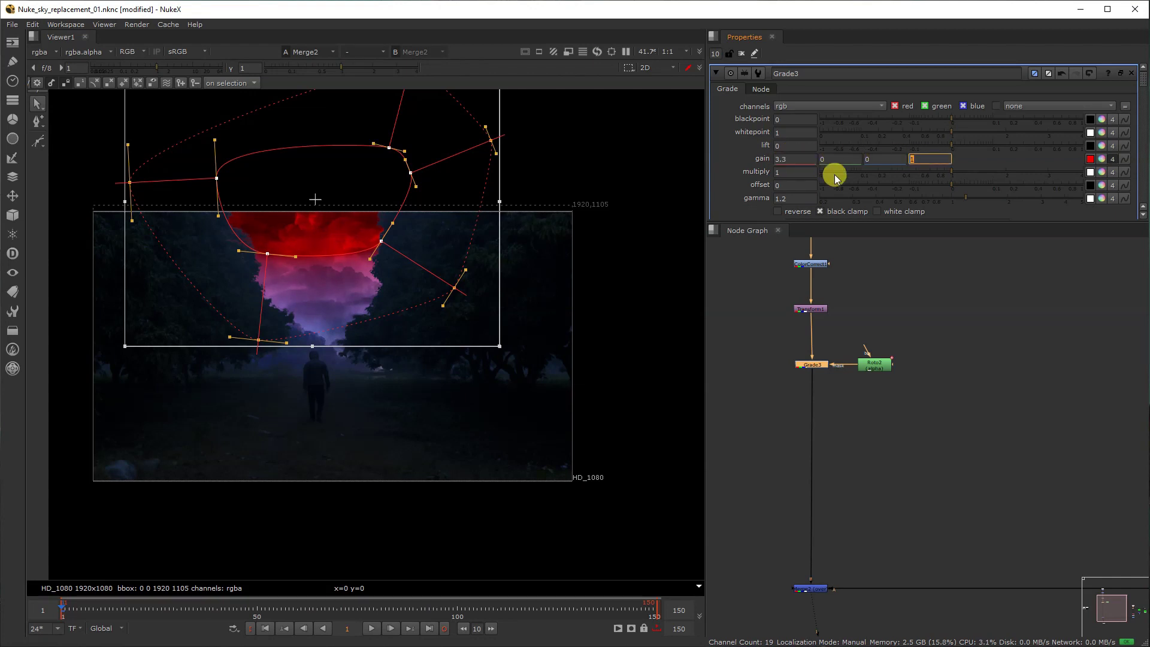
- Disable and re-enable Grade3 to compare the sky with and without the red tint
drag(758, 451, 841, 357)
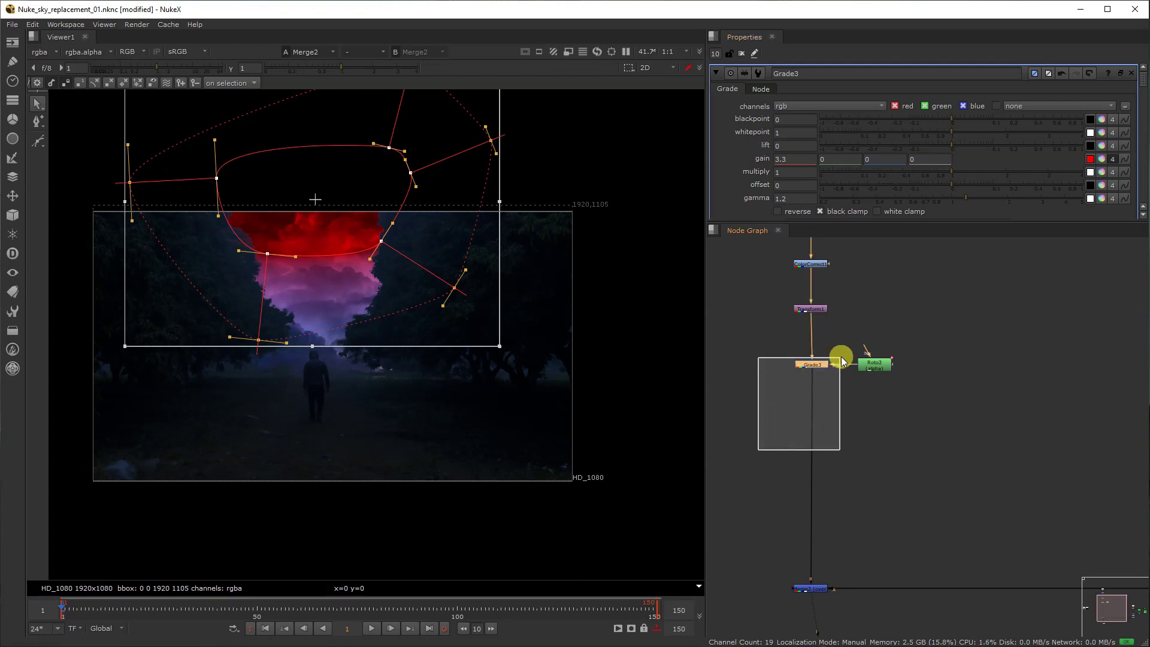
key(d)
key(d)
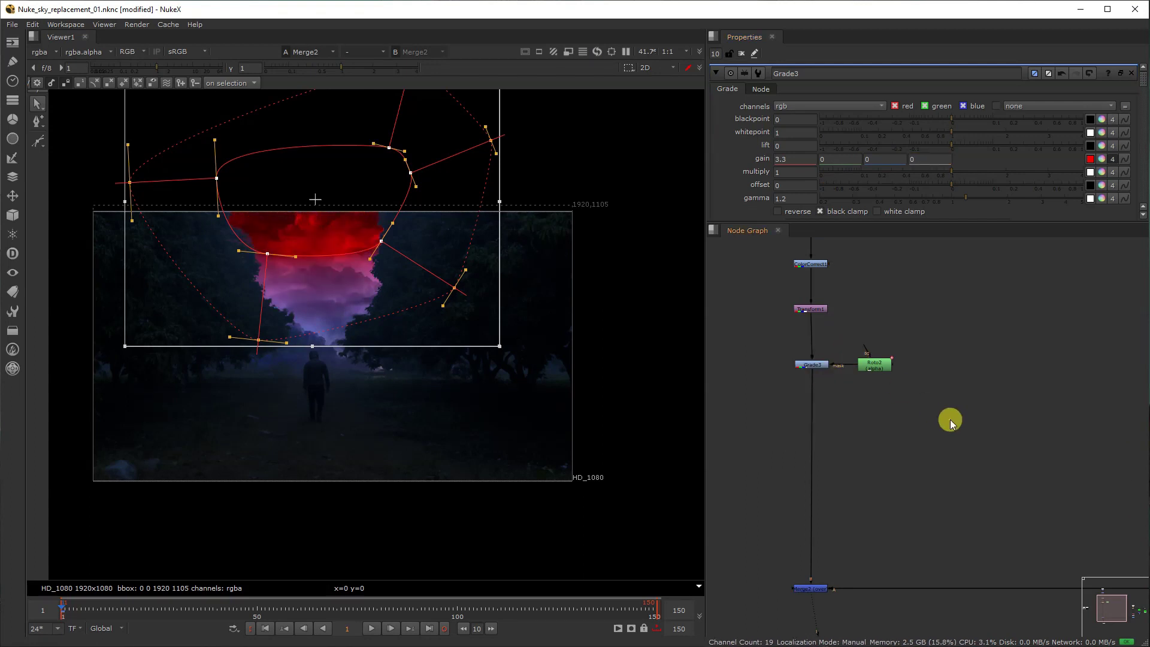
- Move Roto2 above Grade3's level and insert a Blur node between it and Grade3's mask input
middle_drag(901, 428, 938, 465)
click(863, 399)
drag(917, 399, 926, 376)
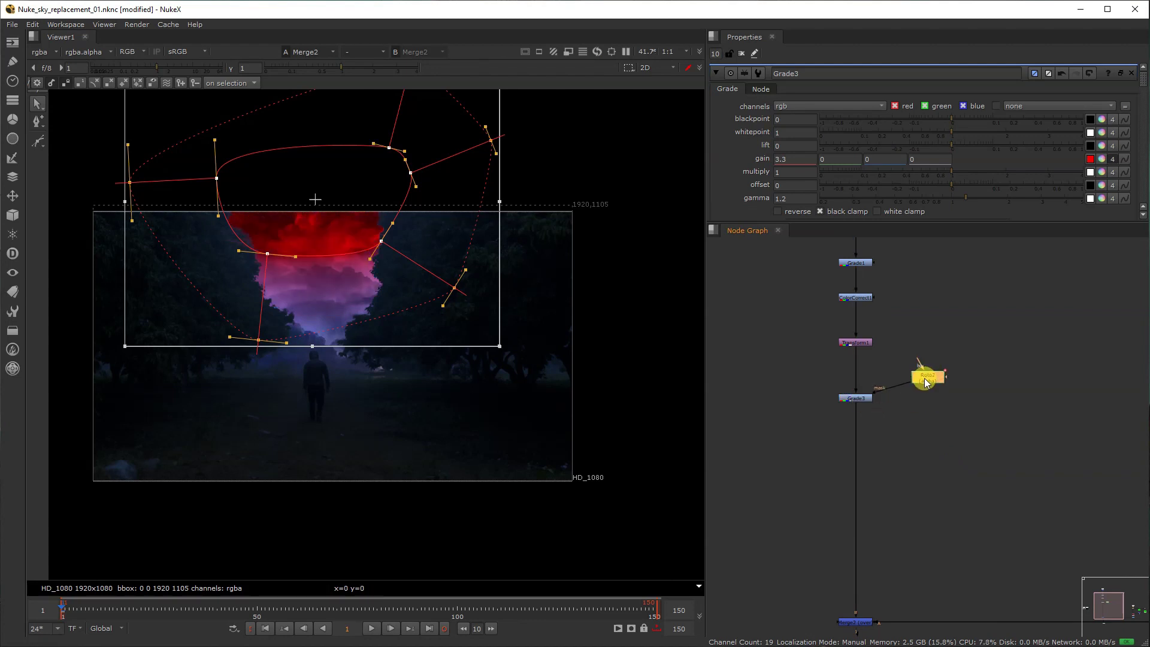
key(b)
- Set Blur1's size to 220 and nudge the Roto2 shape over the upper sky
drag(871, 118, 1144, 151)
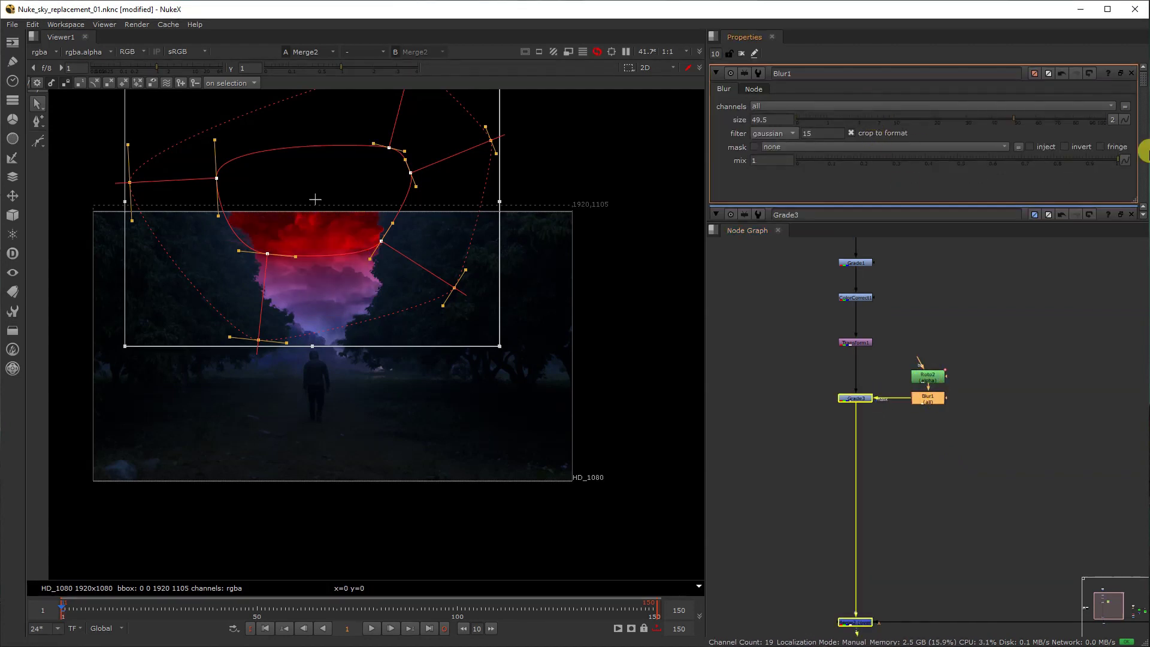
double_click(752, 119)
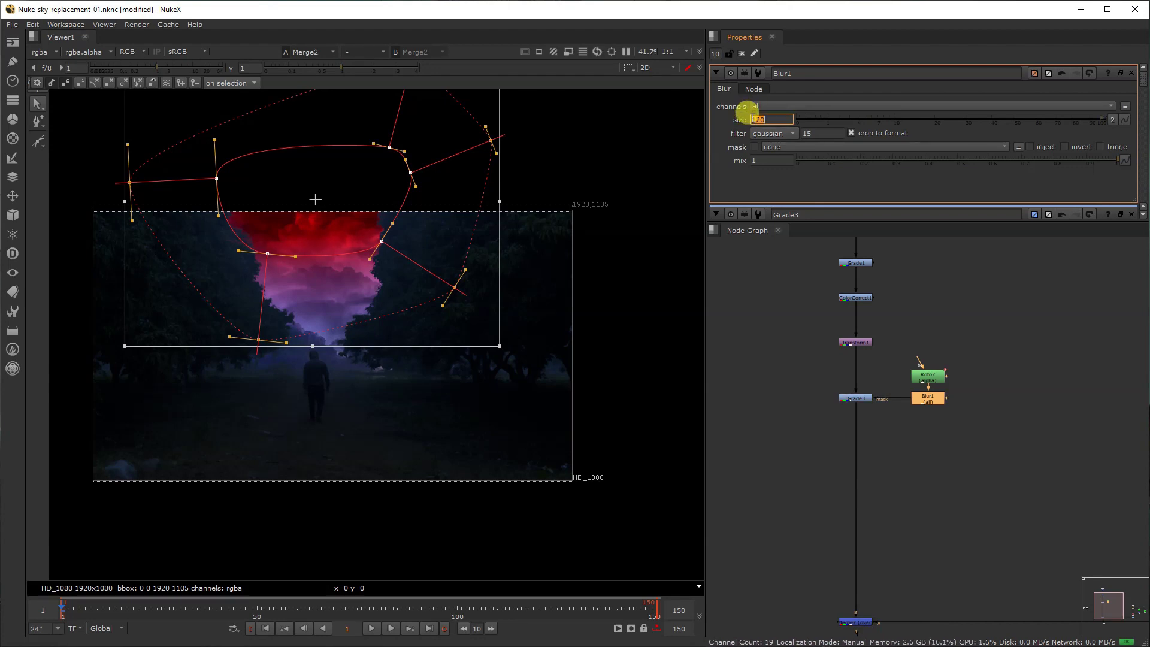
text(220)
key(Return)
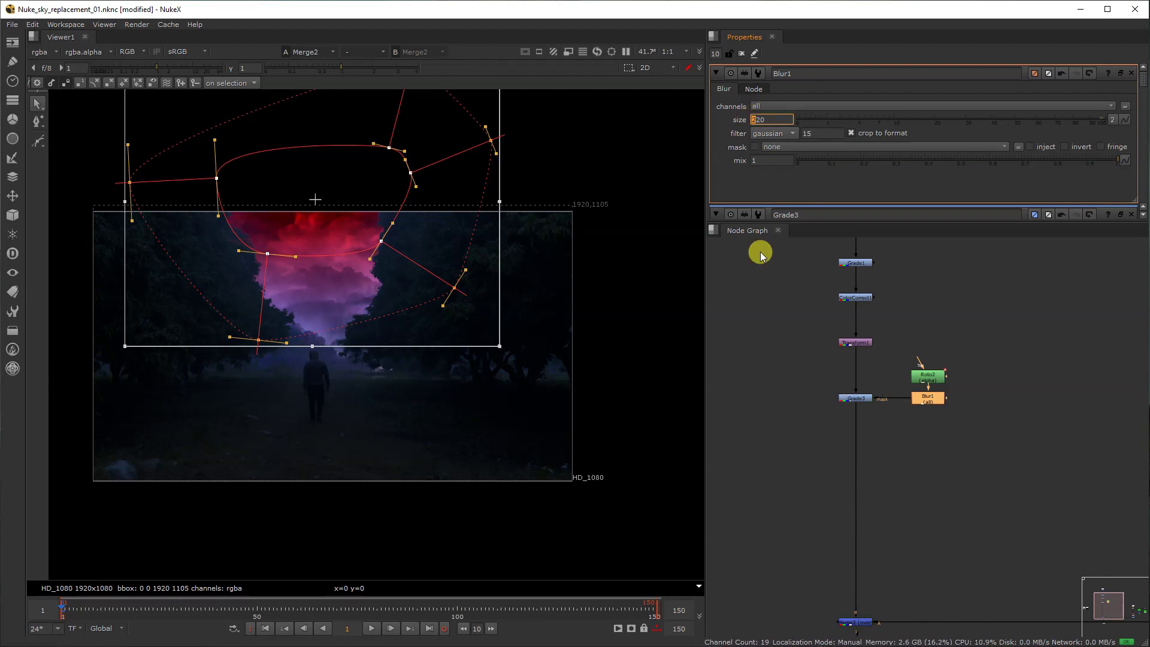
drag(361, 164, 351, 144)
mouse_move(397, 226)
mouse_down()
mouse_move(415, 253)
mouse_move(398, 235)
mouse_up()
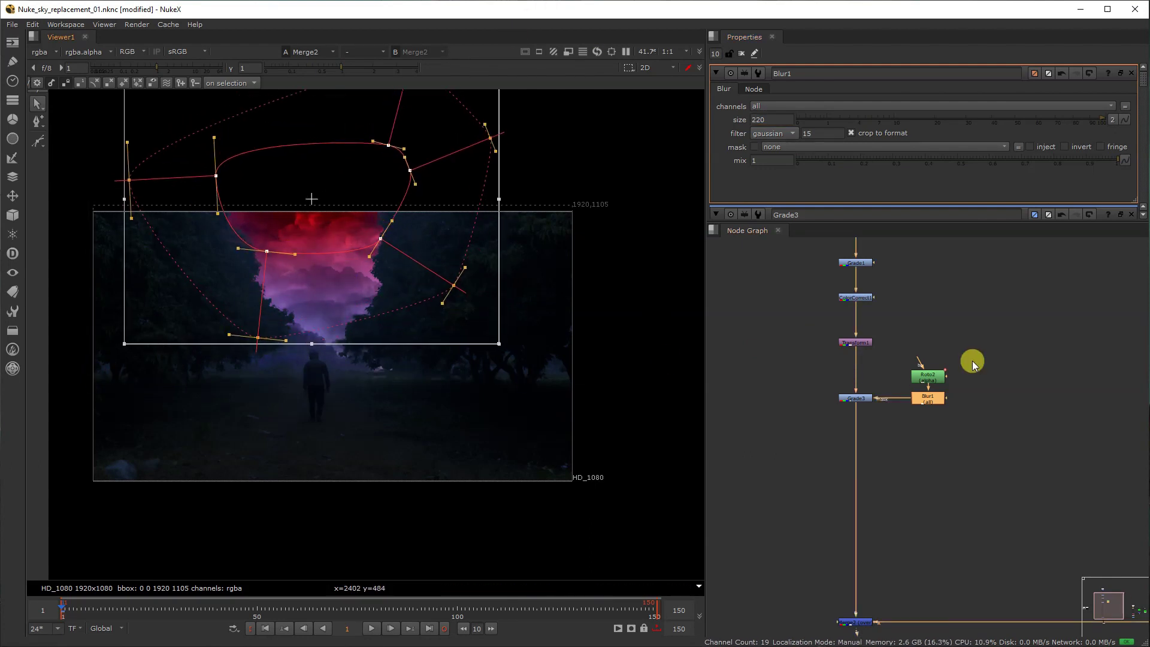
- Move the foreground keying nodes from the Read through Premult upward to make room above Grade2
key(f)
middle_drag(995, 476, 840, 503)
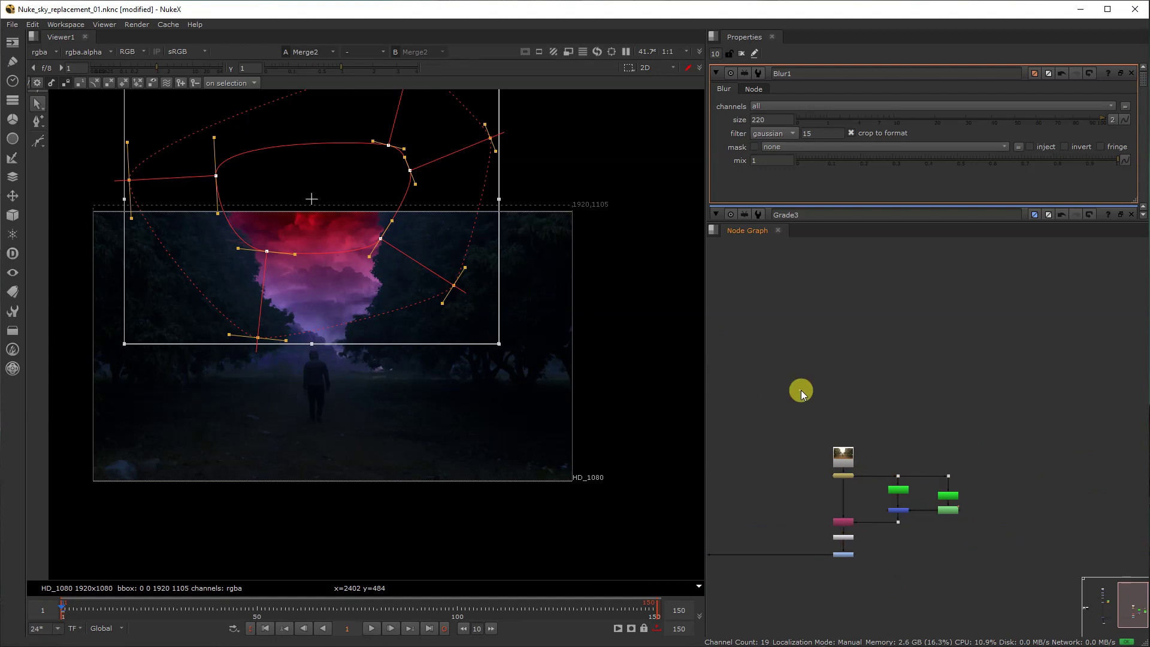
drag(801, 390, 993, 540)
drag(848, 468, 848, 348)
- Add a Roto node beside the foreground branch and draw a closed curved shape around the upper sky opening
click(927, 464)
key(o)
mouse_move(233, 265)
mouse_down()
mouse_move(206, 237)
mouse_move(222, 192)
mouse_up()
drag(335, 161, 364, 169)
drag(403, 191, 414, 214)
drag(416, 251, 389, 280)
click(233, 265)
- Shift the Roto3 shape upward, feather all its points outward and raise the points on its right half
key(ctrl+a)
drag(358, 220, 351, 202)
ctrl+drag(392, 263, 423, 333)
drag(389, 212, 386, 204)
drag(329, 409, 527, 29)
drag(398, 177, 396, 165)
- Insert a Grade node below Premult1 and connect its mask input to Roto3
click(886, 437)
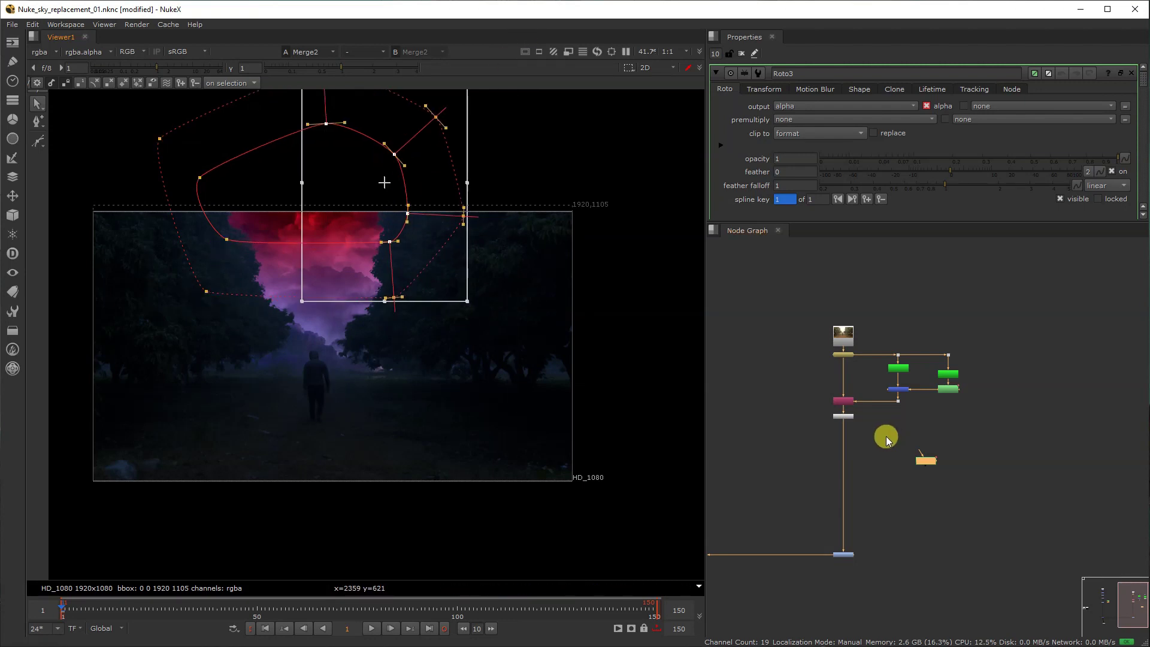
scroll(886, 437, up, 3)
click(845, 415)
key(g)
drag(850, 419, 933, 455)
- Lower Grade4's gamma and align Roto3 level with Grade4
click(791, 197)
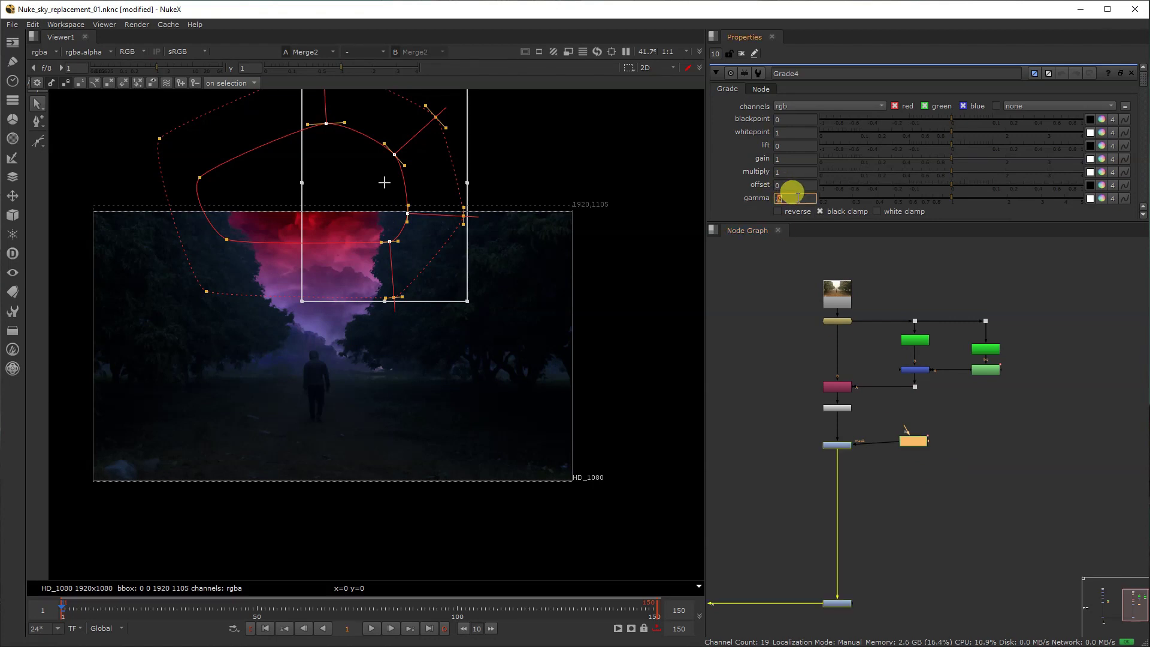
key(Up)
key(Up)
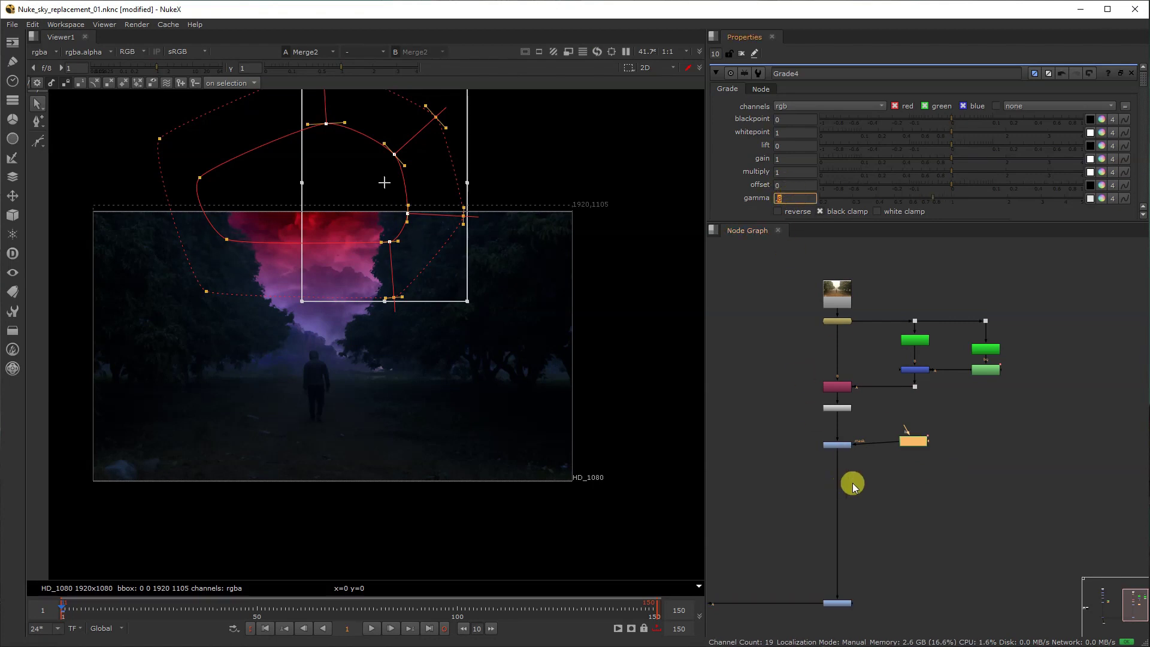
middle_drag(853, 483, 875, 434)
drag(904, 406, 914, 404)
- Add a Roto node with a thin rectangle across the frame at the horizon and add a Blur of size 100 below it
click(928, 502)
key(o)
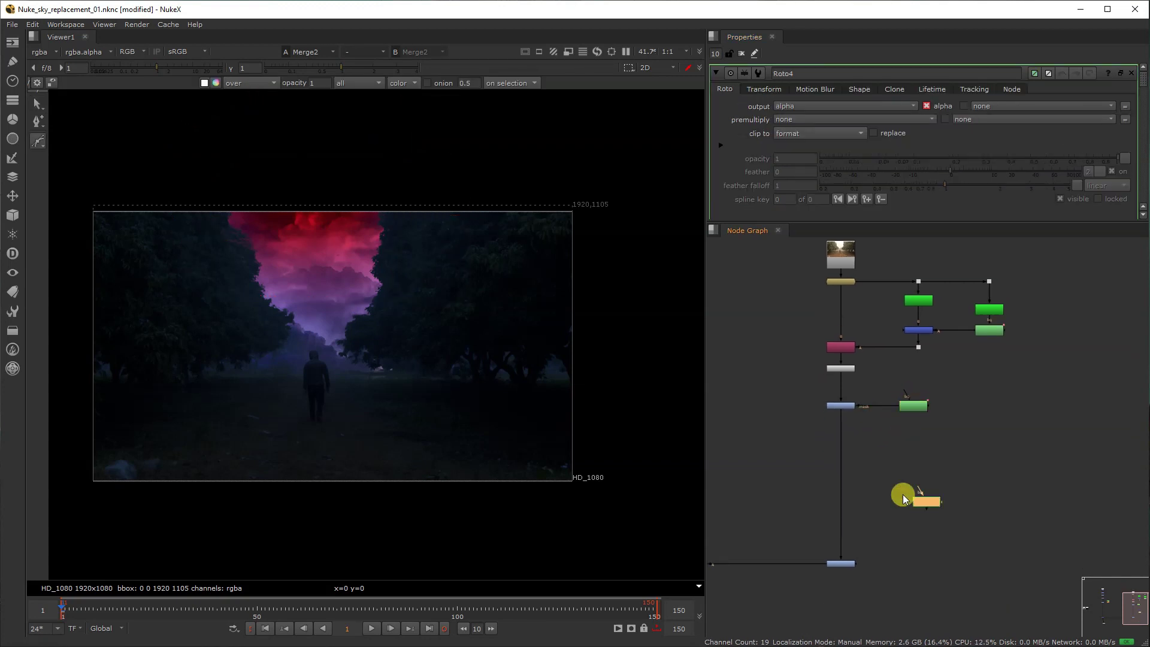
drag(44, 146, 77, 168)
drag(84, 359, 607, 387)
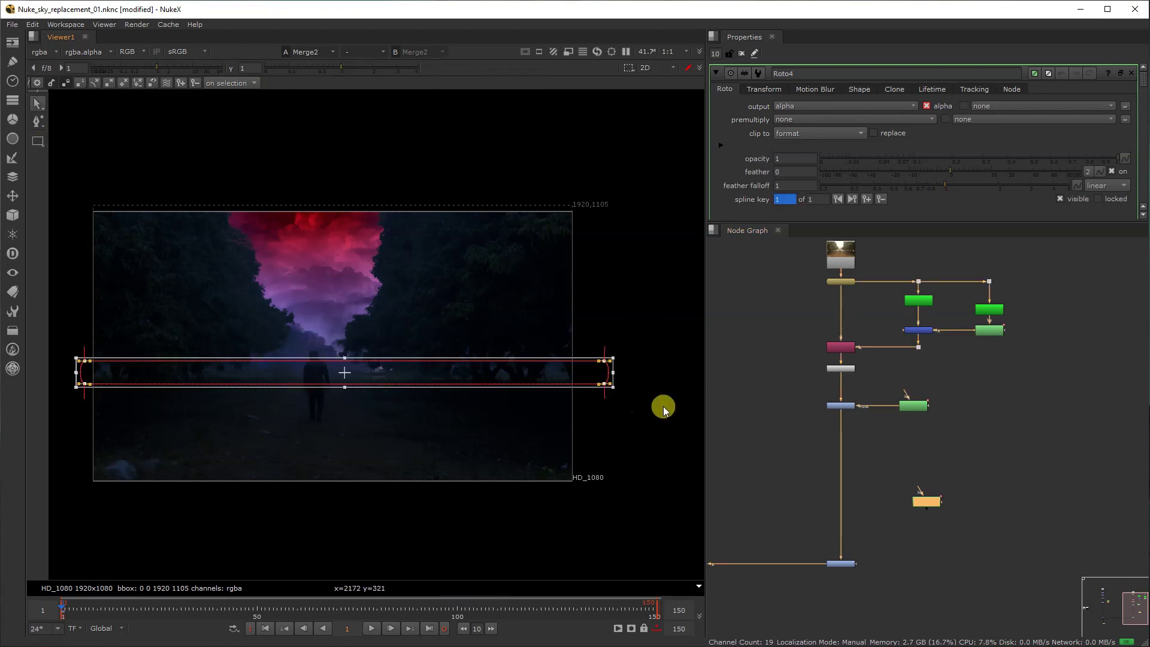
key(b)
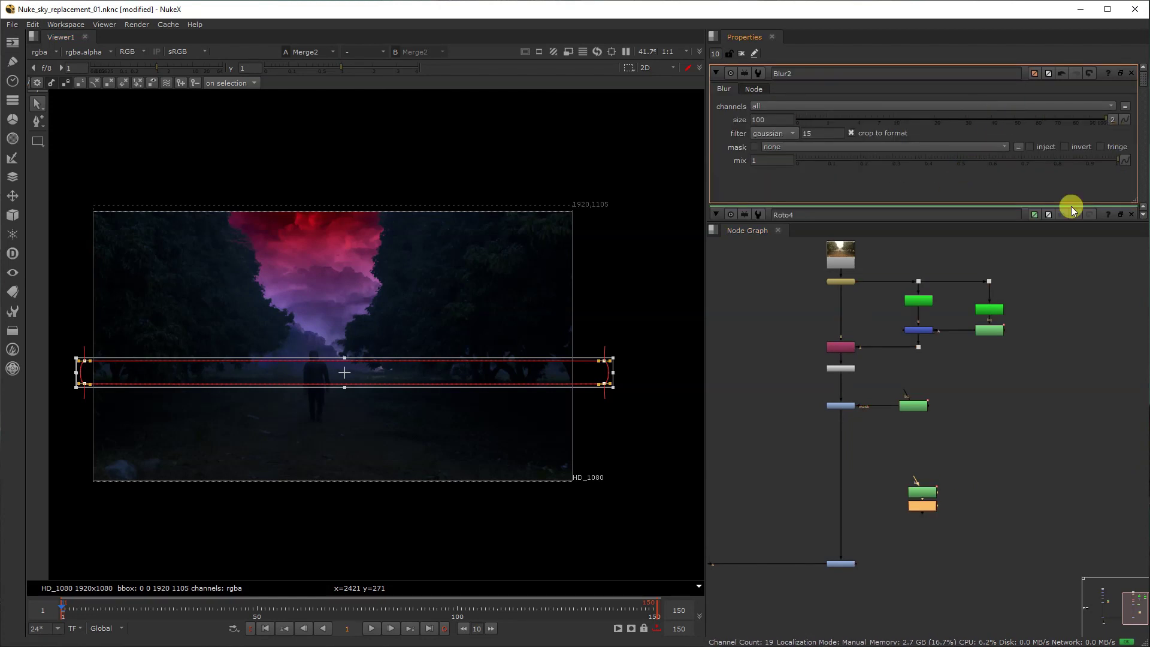
- Insert a Grade node between Grade4 and Grade2 and connect its mask input to Blur2
scroll(855, 496, up, 3)
click(853, 497)
key(g)
drag(858, 513, 966, 519)
scroll(844, 514, up, 2)
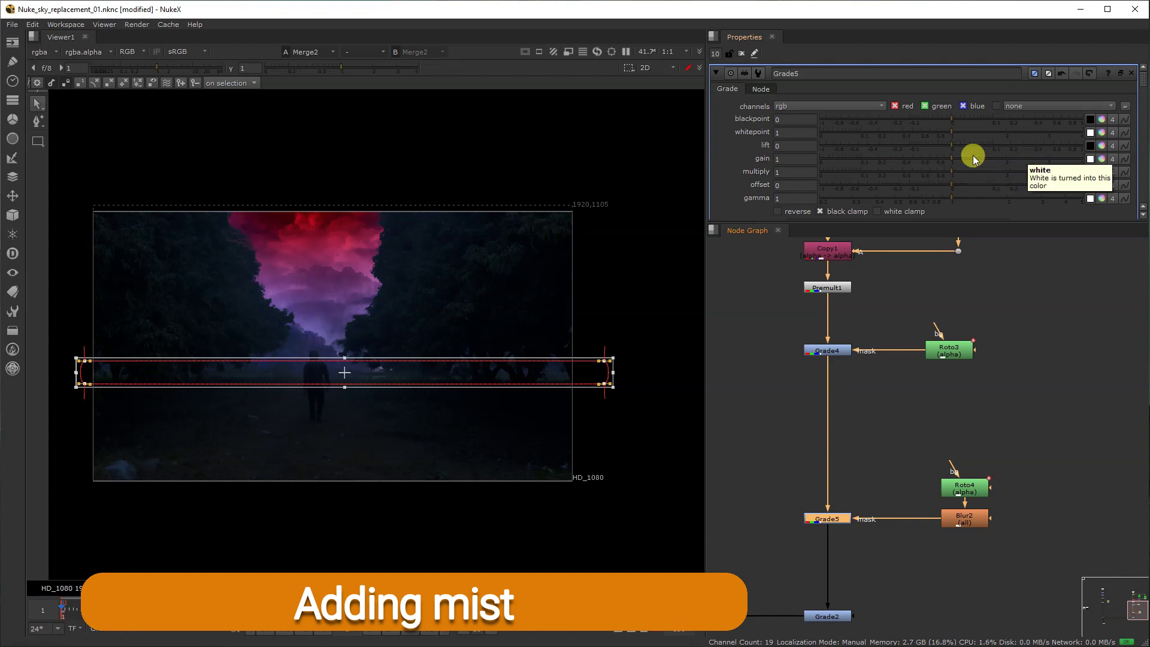
- Set Grade5's gamma to 1.5 and turn off the viewer overlay
click(805, 196)
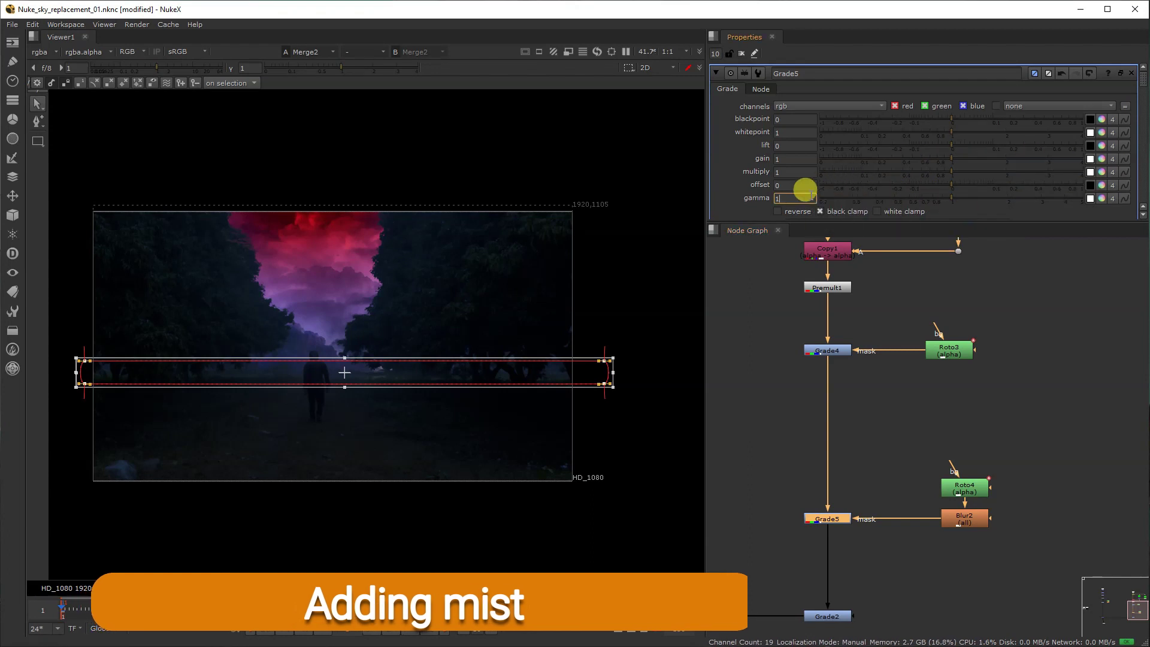
text(.5)
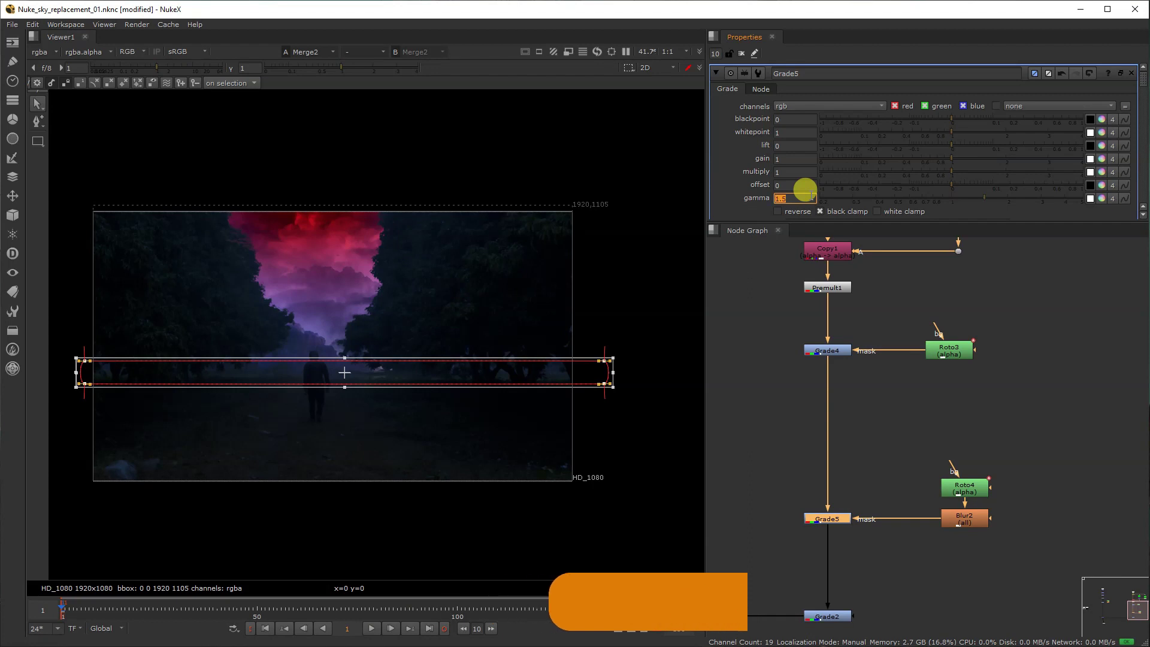
key(Return)
right_click(339, 310)
click(353, 330)
- Toggle Grade5 off and on repeatedly to compare the horizon mist with and without the grade
click(884, 491)
drag(884, 491, 778, 549)
key(d)
key(d)
key(d)
key(d)
key(d)
key(d)
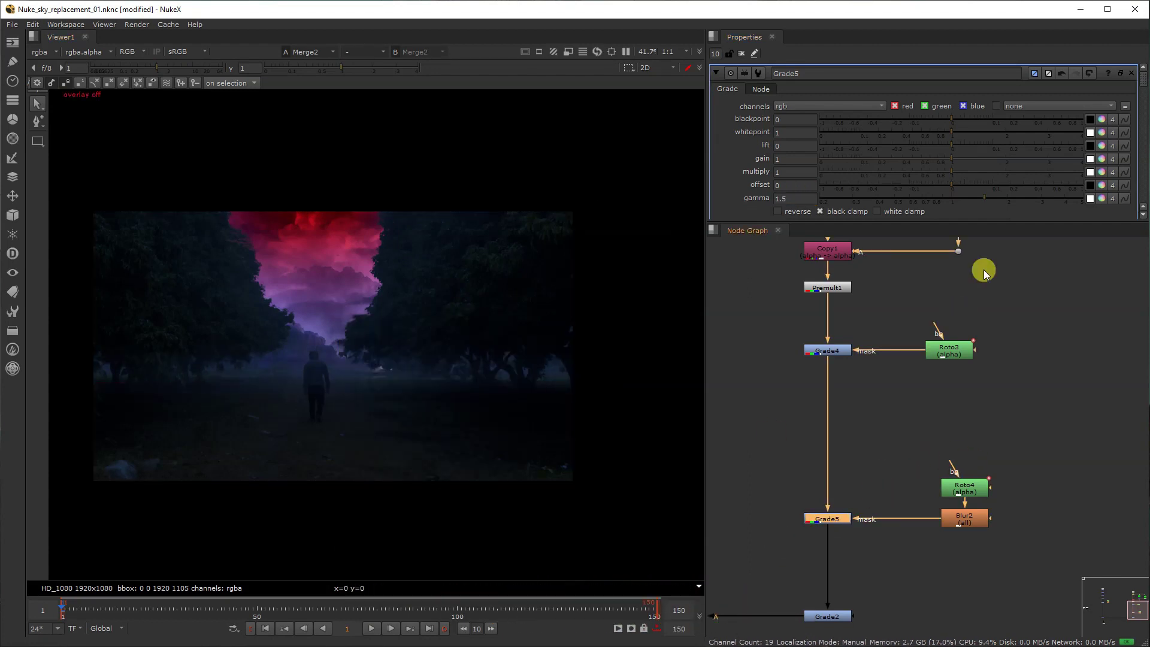
- Split Grade5's multiply into channels, set red to 0 and blue to 2.5, and compare the grade off and on
click(1110, 172)
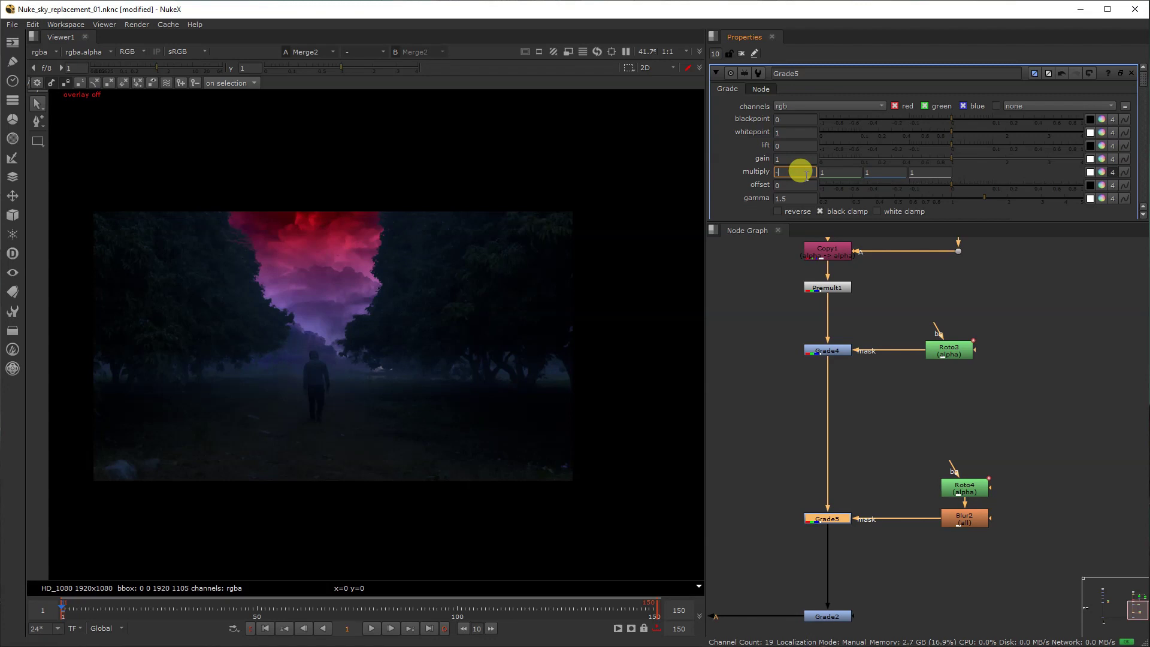
text(0)
key(Return)
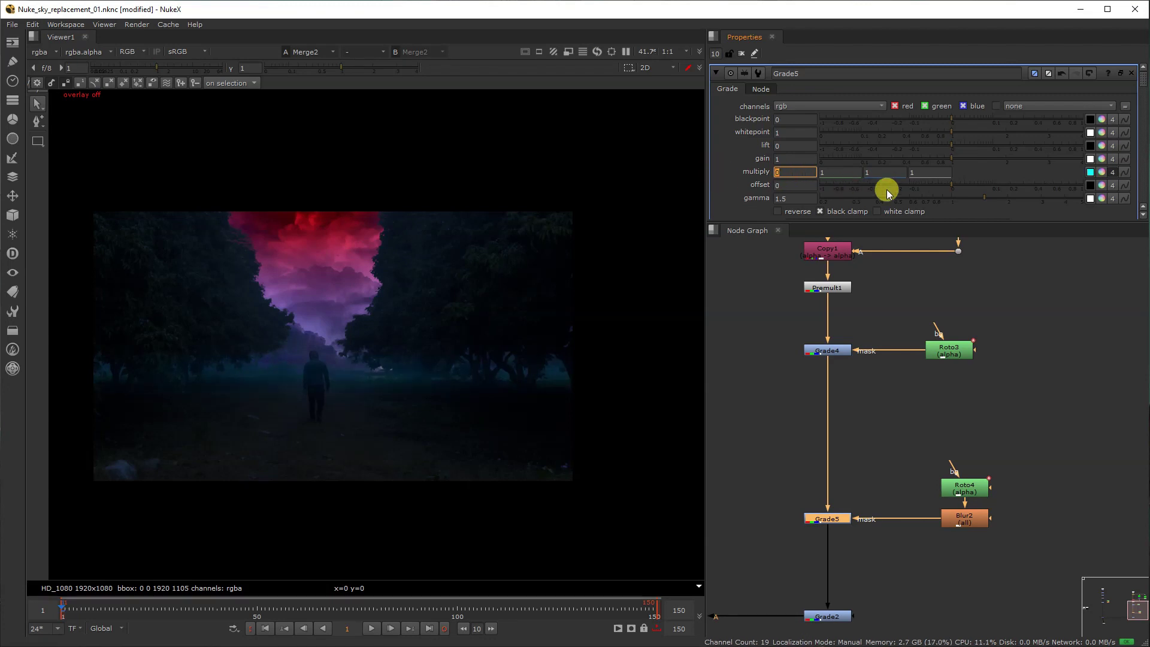
click(875, 172)
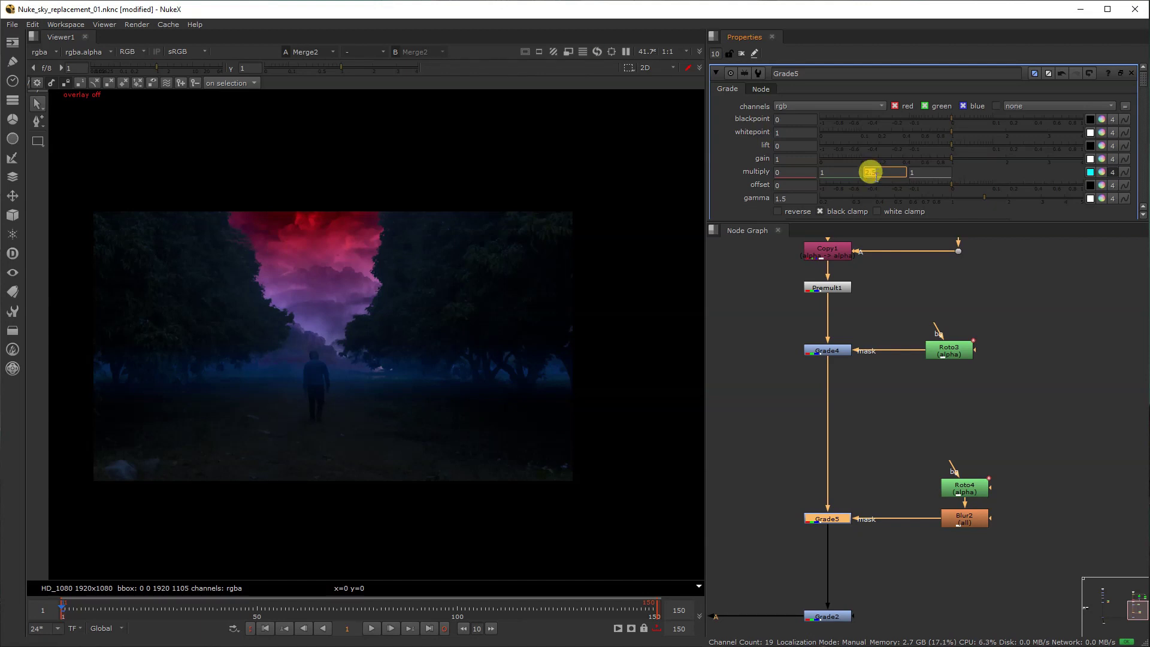
scroll(876, 458, down, 5)
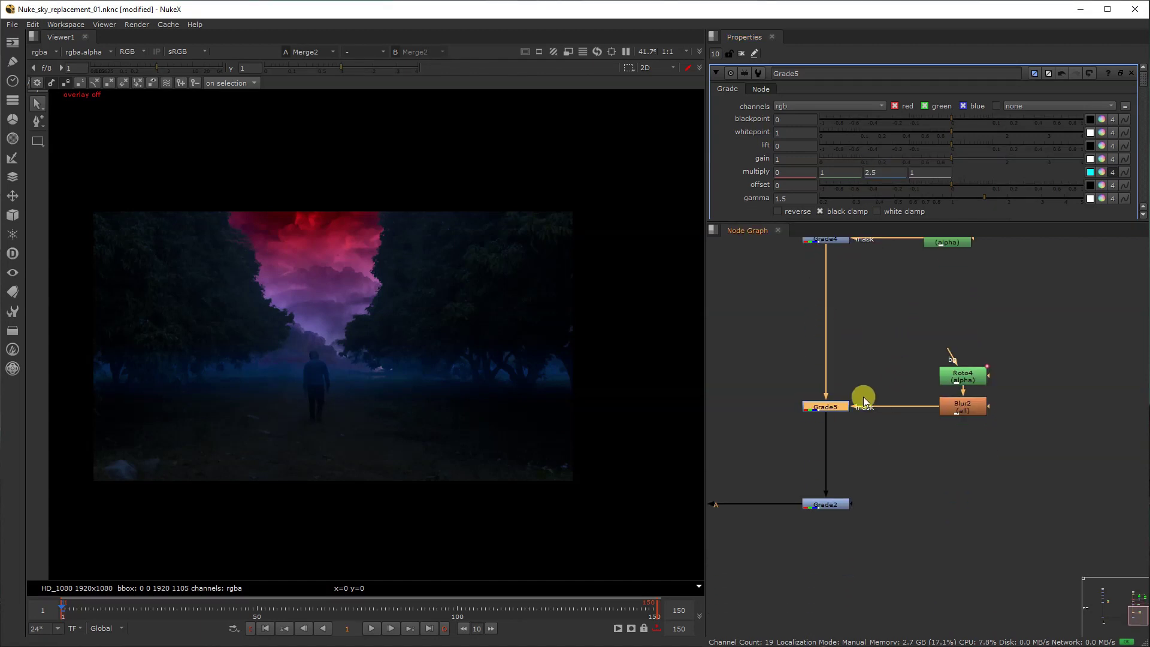
middle_drag(848, 436, 922, 373)
key(d)
key(d)
- View the foreground branch node by node in the viewer, through Premult1 and down to Grade2
scroll(929, 425, down, 3)
middle_drag(759, 305, 870, 413)
click(1037, 318)
middle_drag(1015, 343, 934, 346)
key(1)
scroll(958, 366, up, 3)
click(952, 413)
key(1)
middle_drag(954, 416, 936, 377)
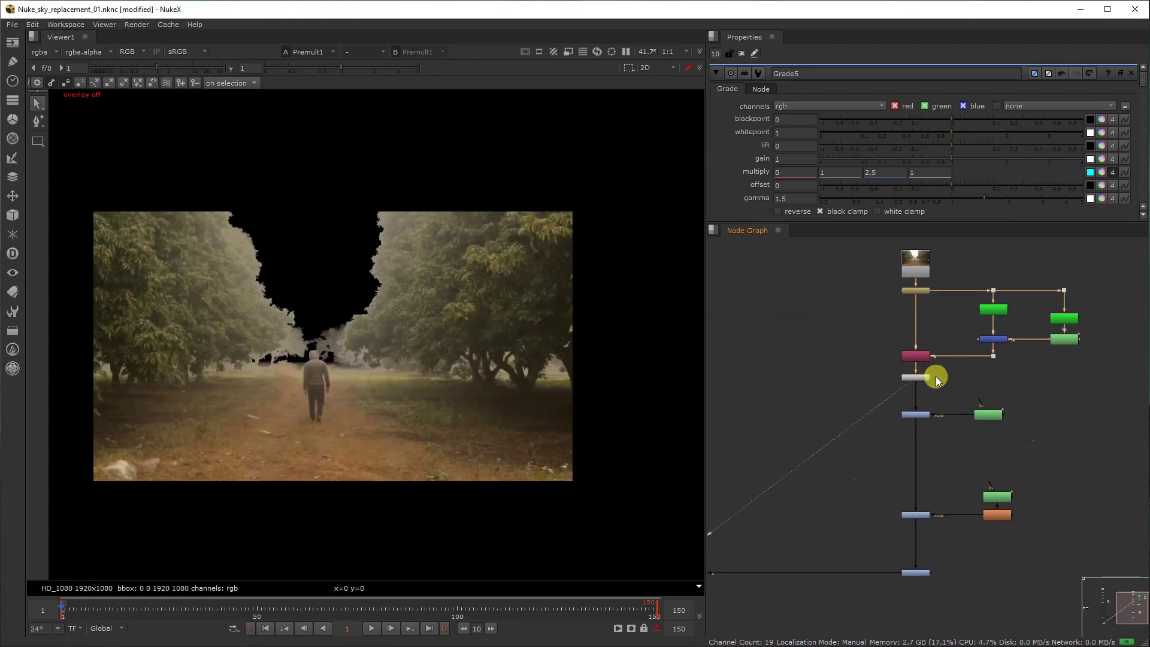
key(1)
middle_drag(948, 459, 916, 424)
drag(920, 501, 826, 549)
key(1)
middle_drag(827, 550, 986, 470)
middle_drag(793, 464, 930, 449)
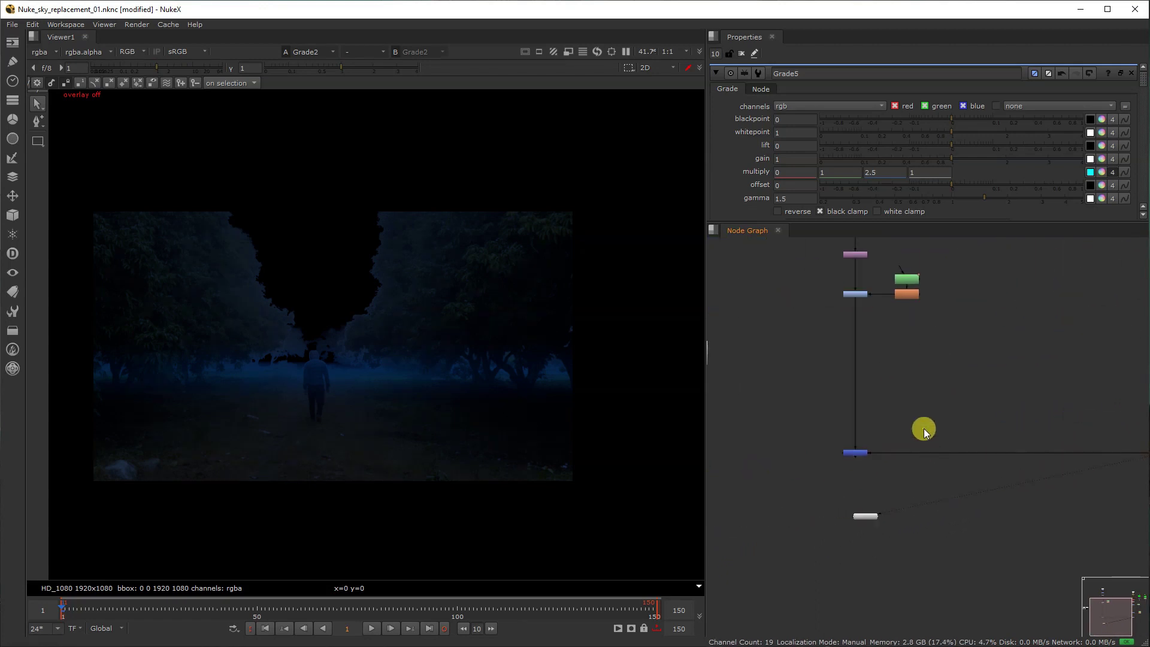
- View the Merge2 composite, check the sky branch node by node from its source to the masked grade, and return to Merge2
drag(924, 429, 796, 498)
key(1)
middle_drag(864, 275, 889, 415)
click(884, 312)
key(1)
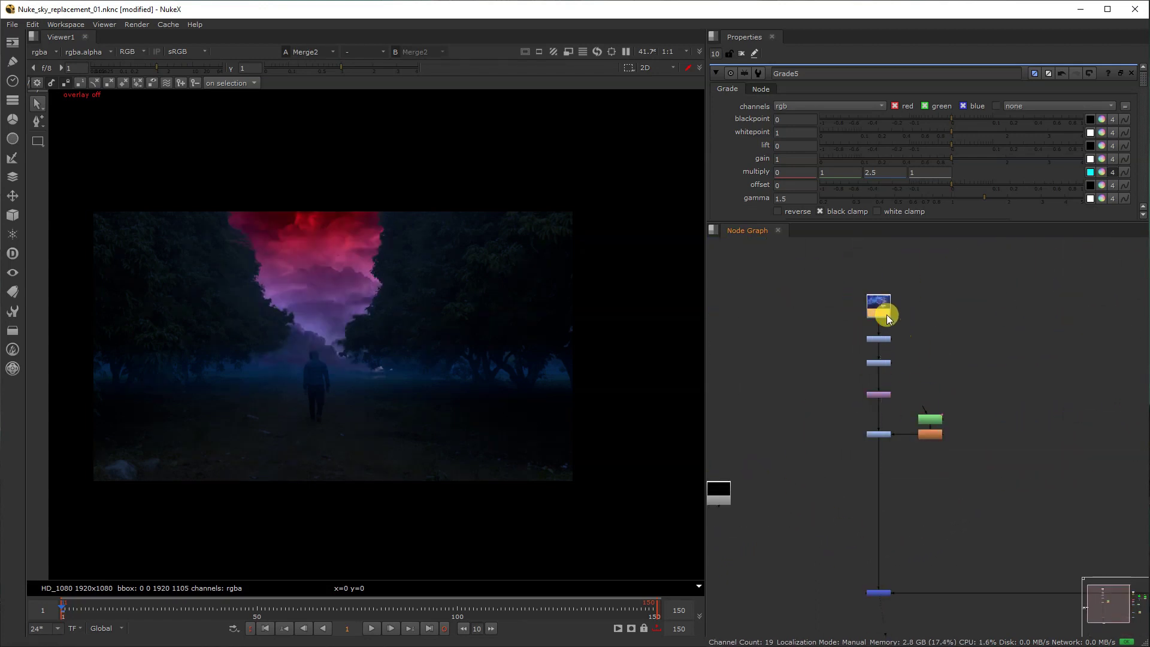
click(886, 363)
key(1)
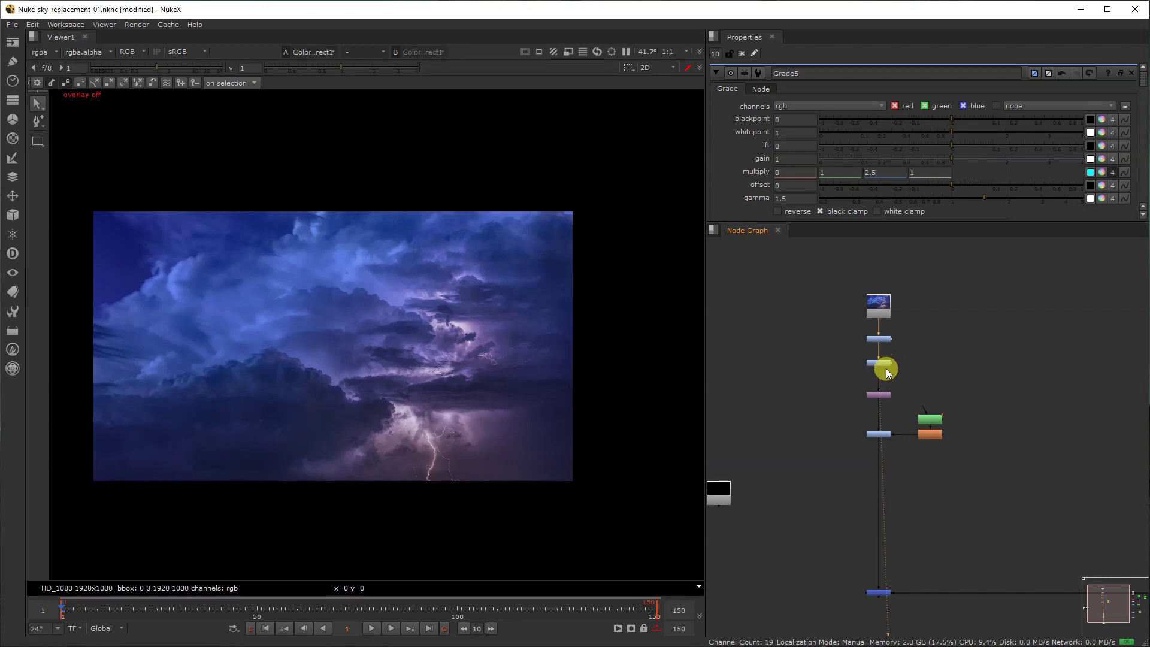
click(886, 394)
key(1)
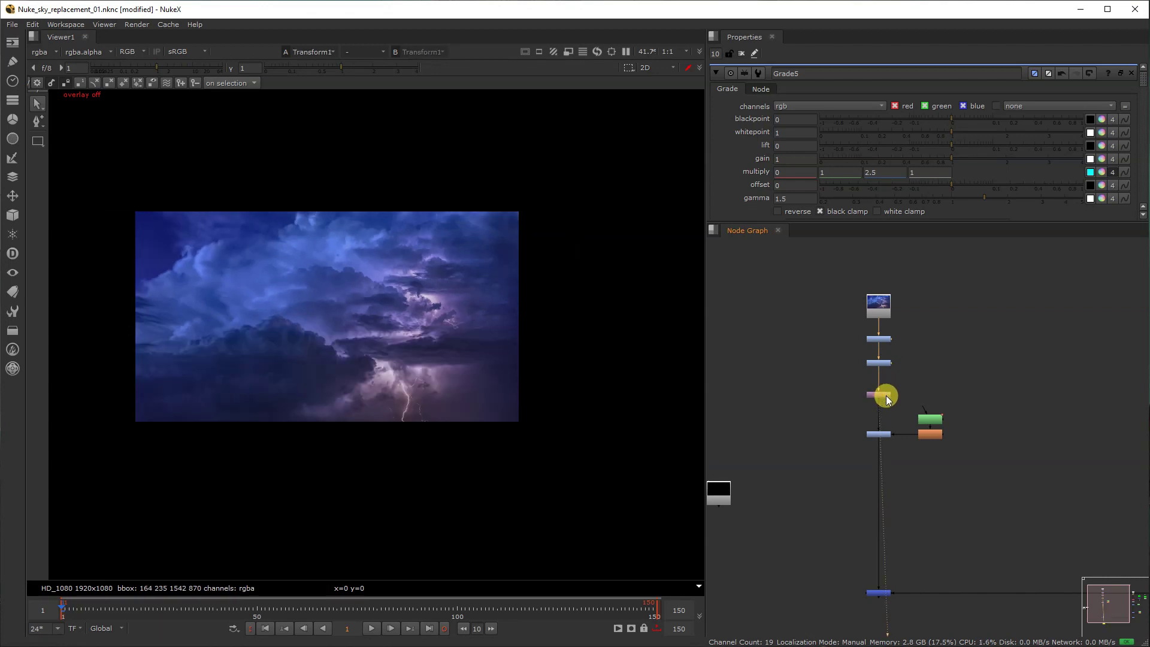
click(879, 431)
key(1)
middle_drag(943, 514, 911, 428)
click(846, 506)
key(1)
- Move the Viewer node directly below Merge2 in the node graph
click(778, 549)
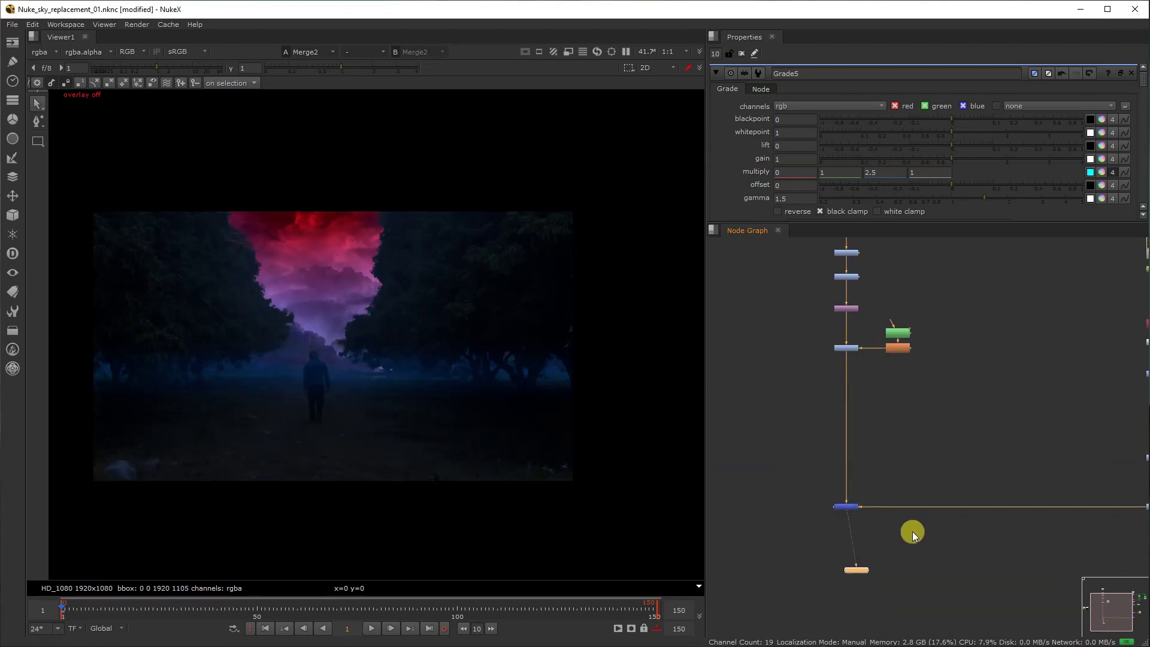
middle_drag(913, 532, 887, 427)
drag(828, 571, 828, 555)
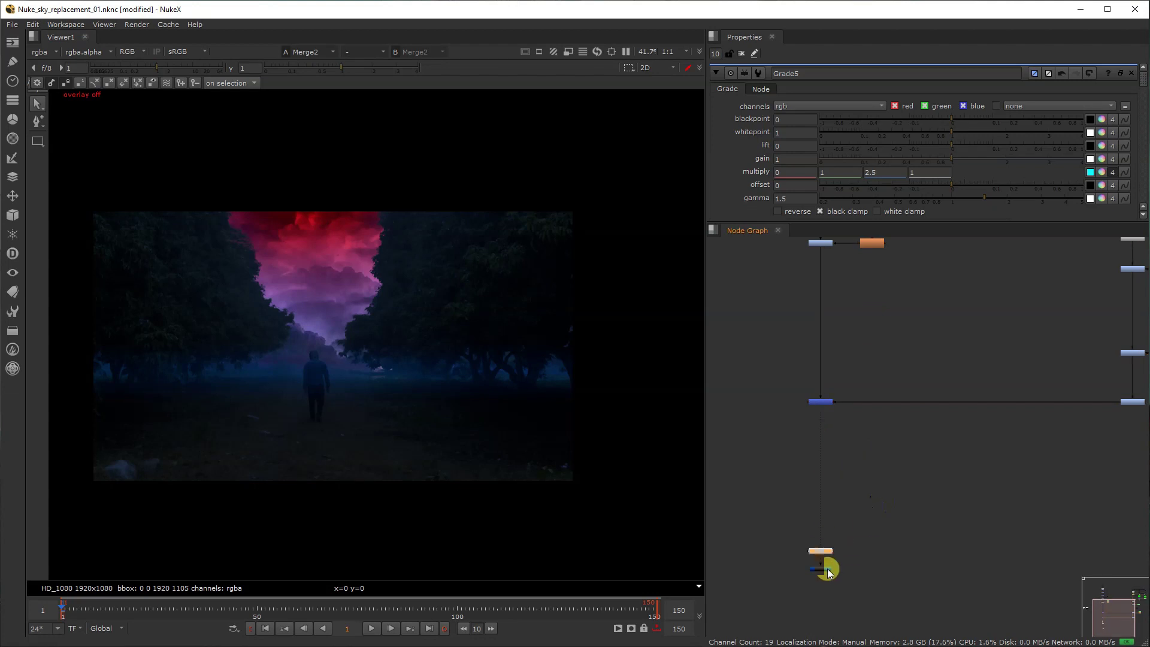
- Open Keyer2 in a floating properties window, raise range point B above 0.7 and adjust point A to soften the tree edges
middle_drag(971, 439, 859, 602)
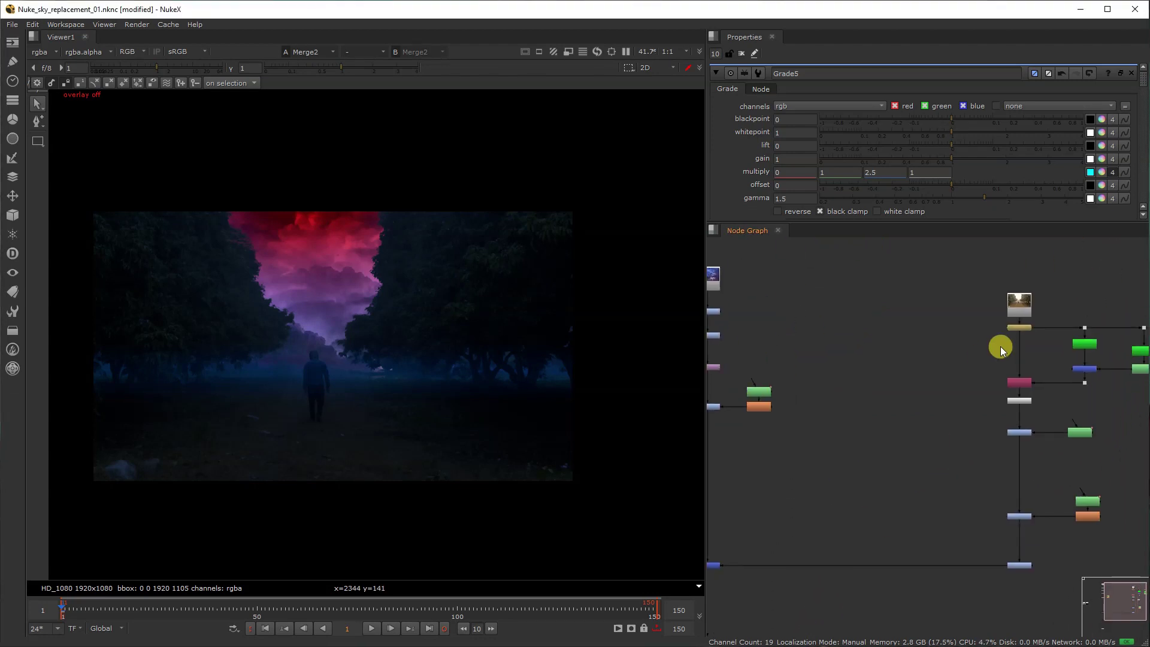
scroll(1001, 346, up, 4)
double_click(970, 380)
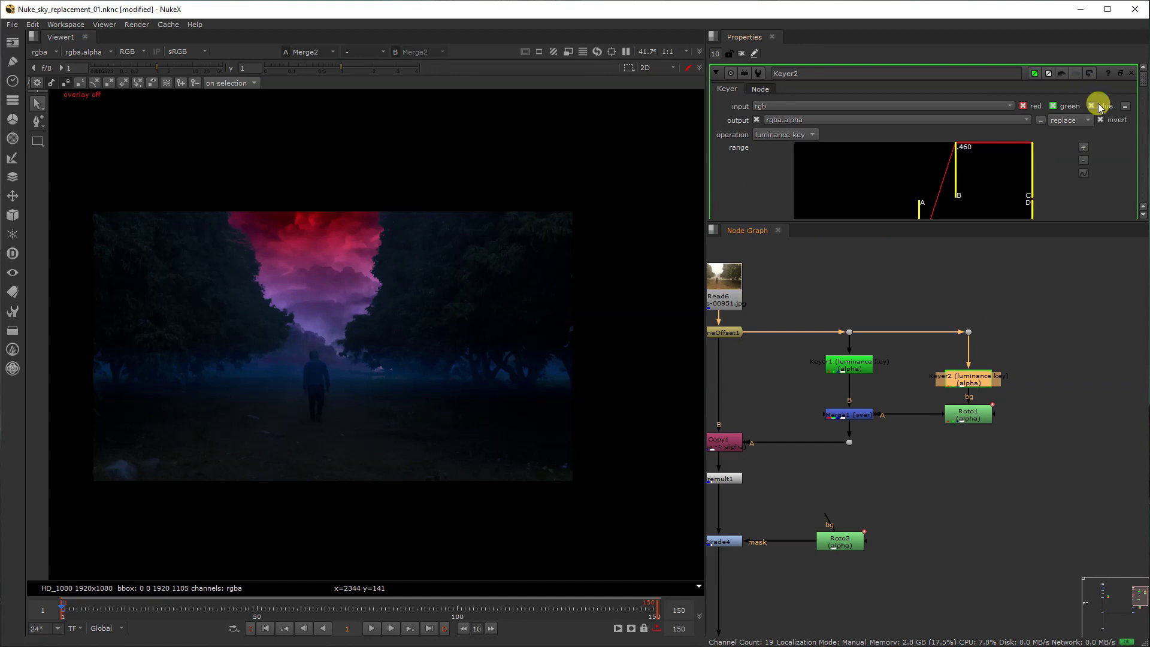
click(1120, 73)
drag(941, 77, 883, 105)
drag(868, 221, 889, 226)
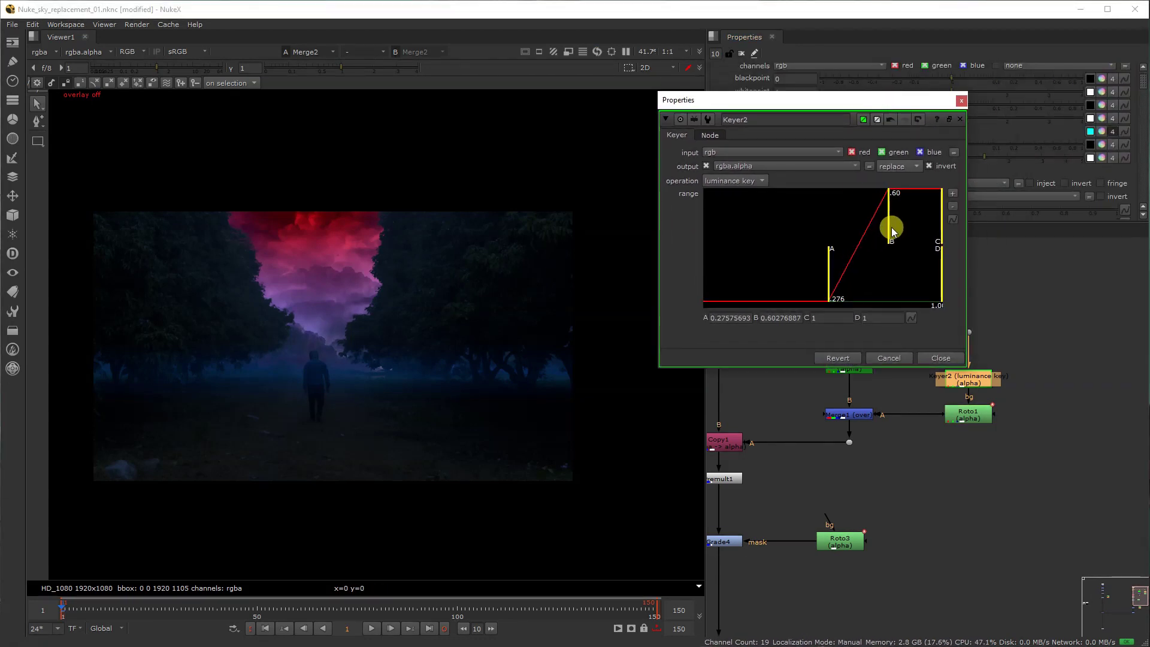
drag(903, 235, 907, 241)
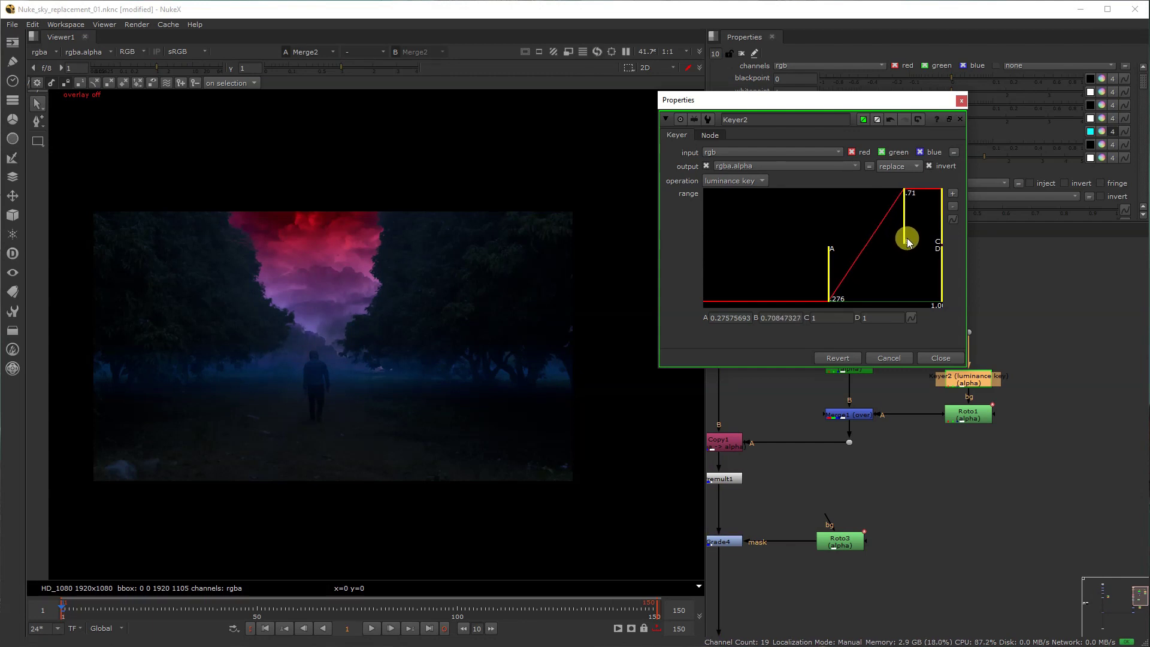
drag(908, 241, 914, 241)
drag(837, 279, 822, 299)
click(934, 358)
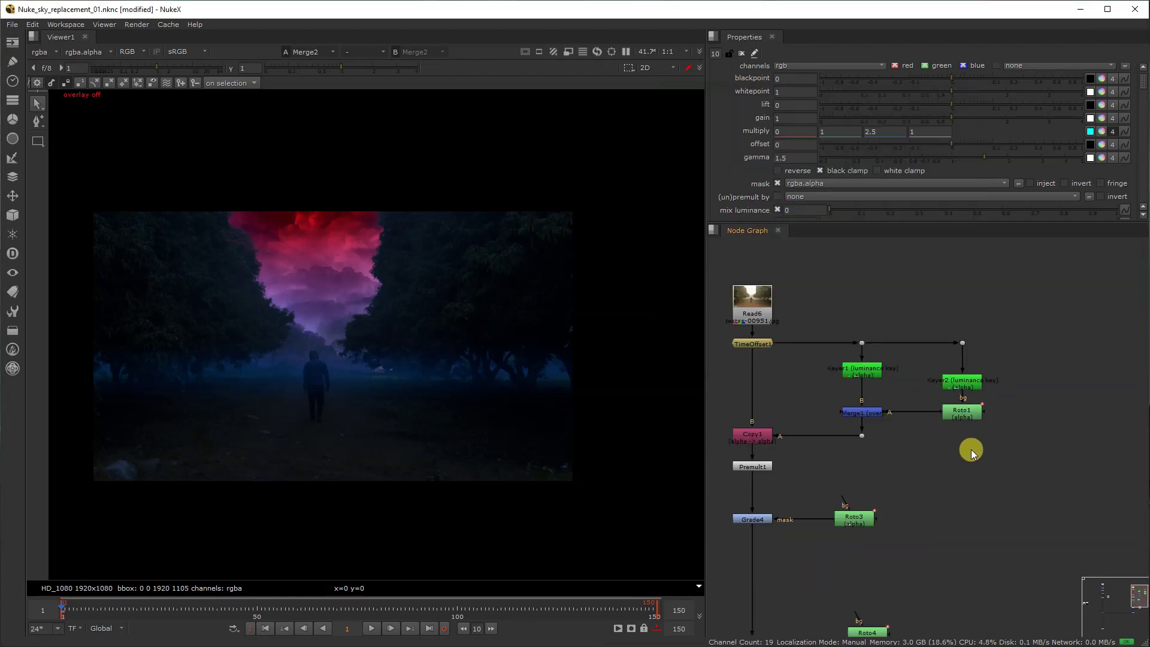
- Add a Roto node and draw a closed feathered shape overlapping the top edge of the frame above the sky opening
key(o)
right_click(235, 188)
click(236, 188)
click(217, 184)
drag(223, 235, 235, 238)
key(ctrl+z)
click(390, 238)
click(396, 185)
click(299, 164)
click(226, 173)
click(218, 185)
click(282, 243)
drag(408, 244, 397, 237)
key(e)
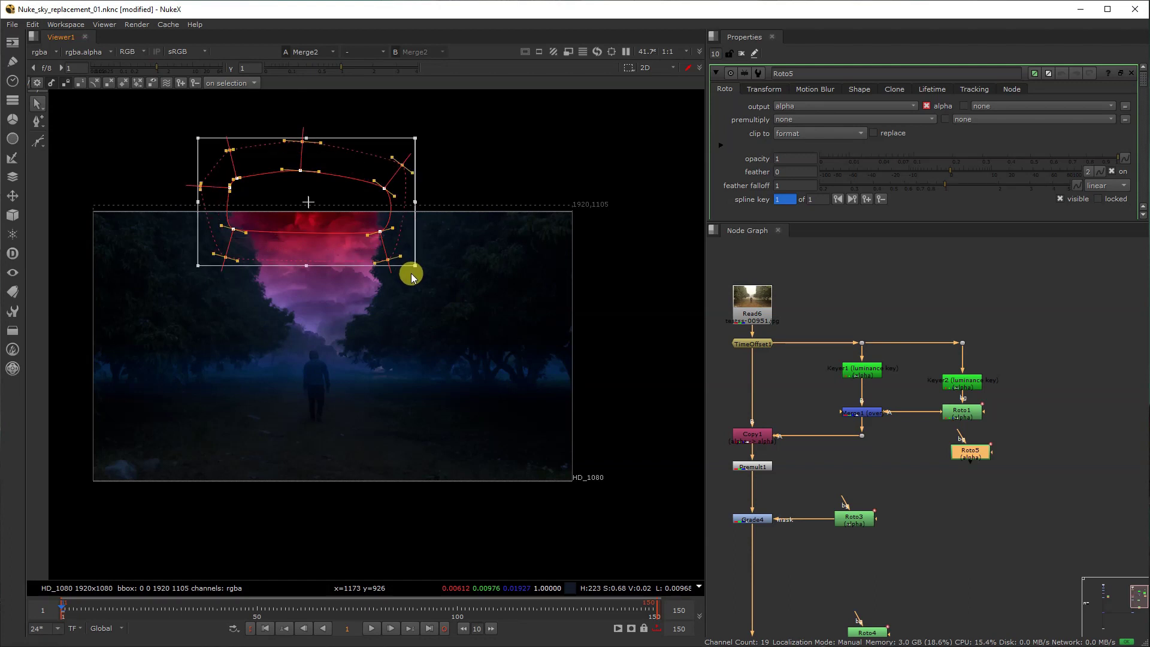
- Move Roto5 down beside the main foreground branch, between Roto3 and Roto4
middle_drag(989, 485, 1013, 468)
drag(997, 431, 818, 531)
click(785, 445)
click(851, 463)
scroll(855, 465, down, 2)
scroll(819, 533, up, 3)
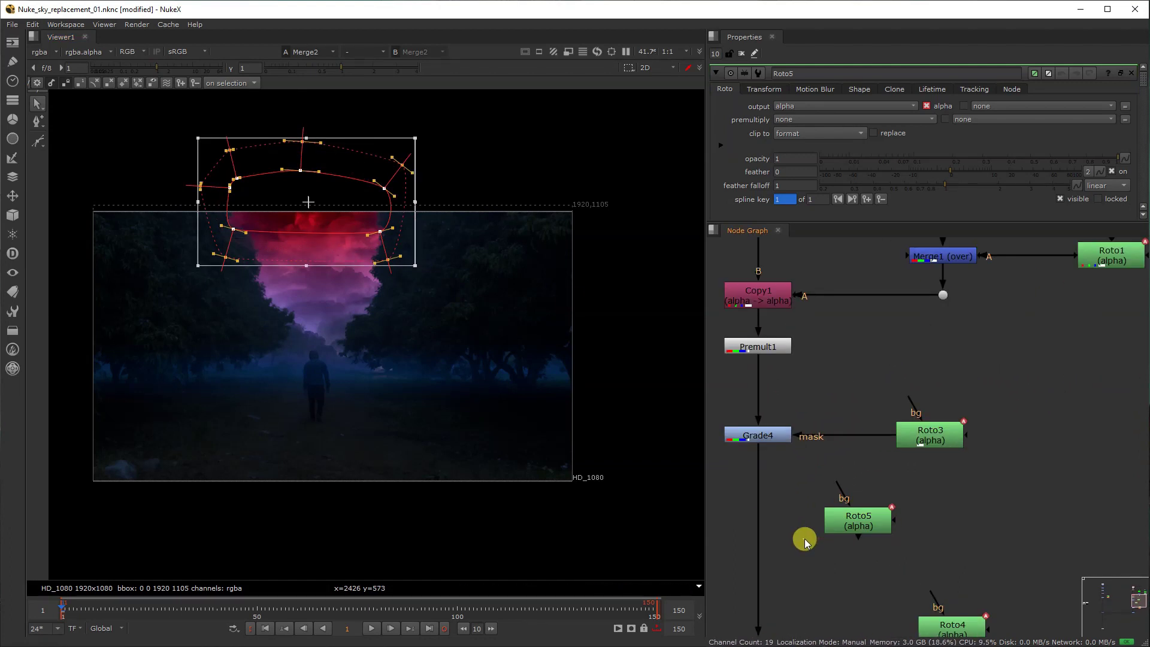
- Insert a Multiply node below Grade4, connect its mask input to Roto5 and view its output
key(Tab)
text(mu)
click(757, 550)
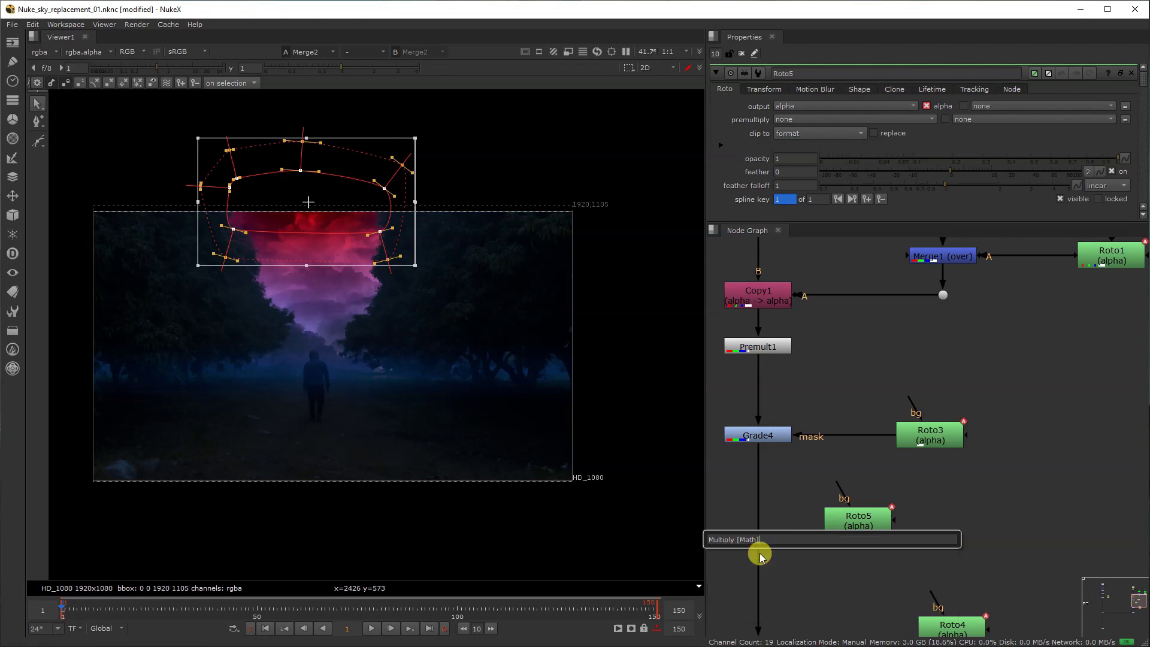
drag(807, 553, 773, 532)
key(1)
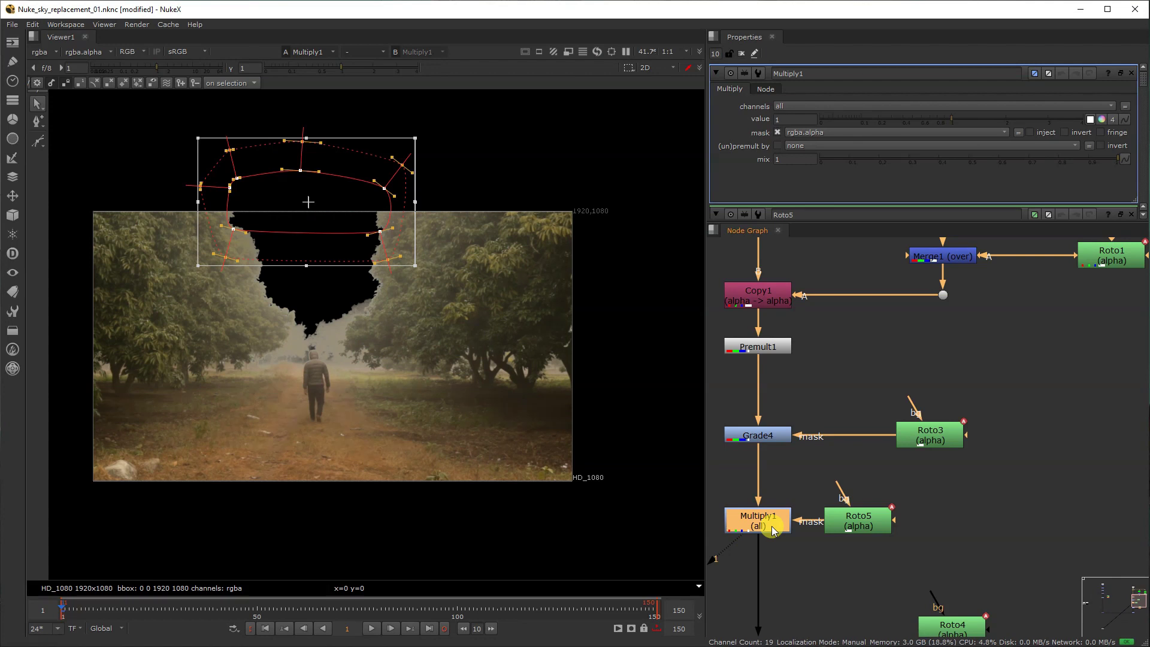
- Set Multiply1's value to 0.7 and toggle the node off and on to compare
drag(938, 125, 931, 120)
key(d)
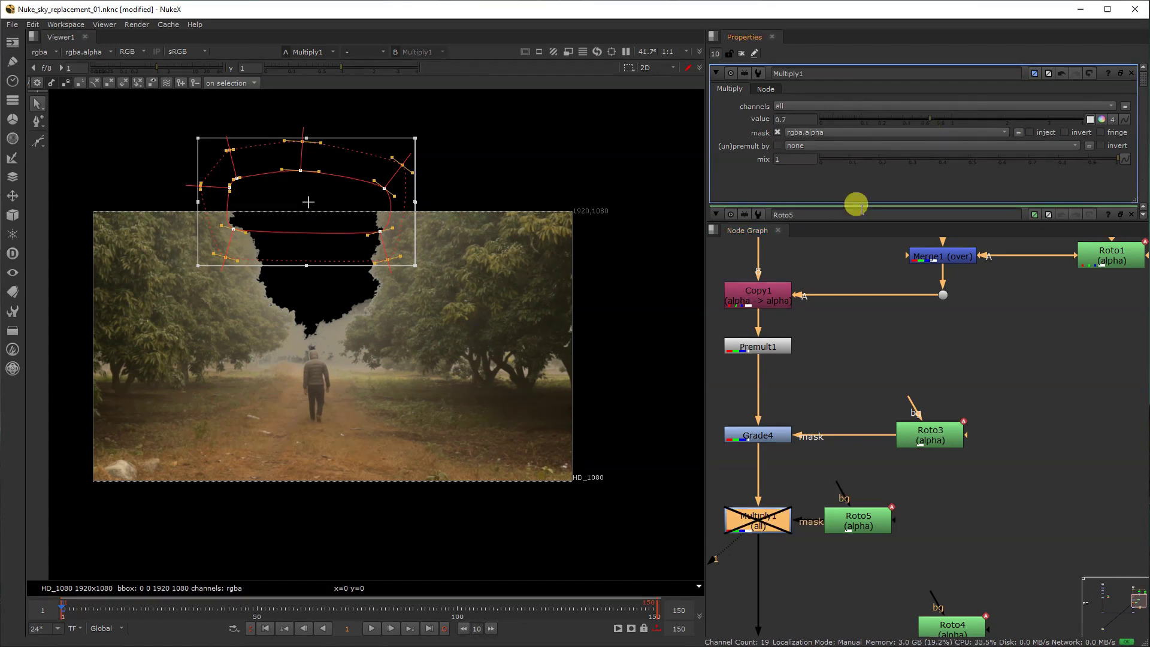
scroll(365, 227, up, 1)
key(d)
- View the Merge2 composite again with the viewer overlay turned off
scroll(780, 384, down, 5)
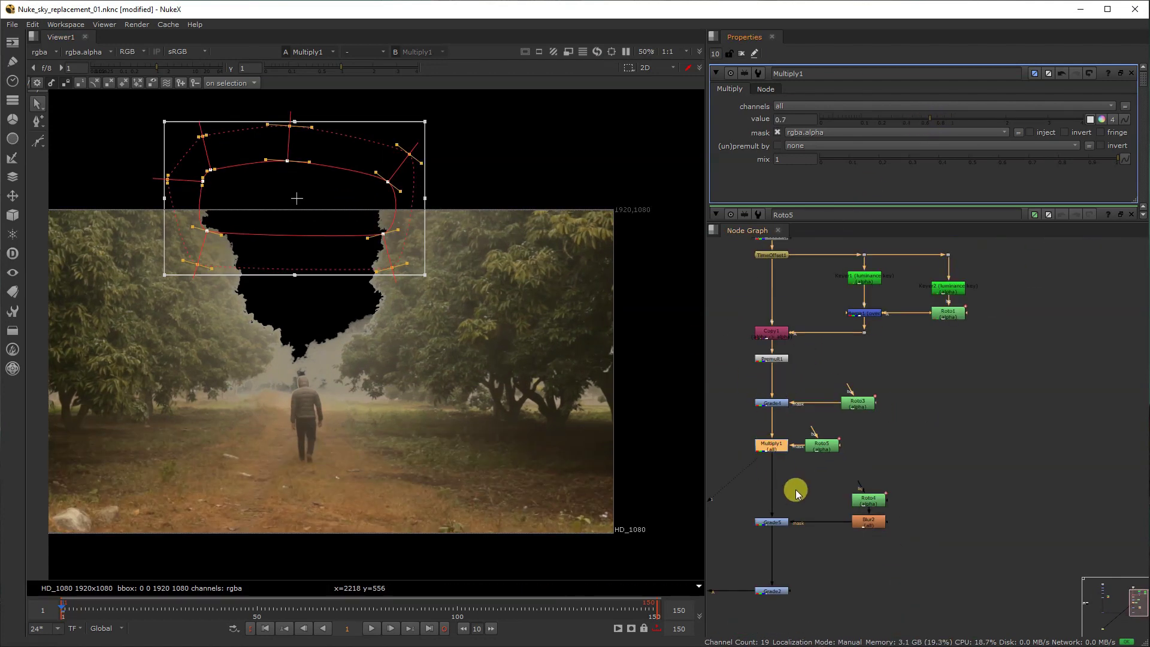
middle_drag(829, 492, 915, 329)
middle_drag(782, 477, 959, 388)
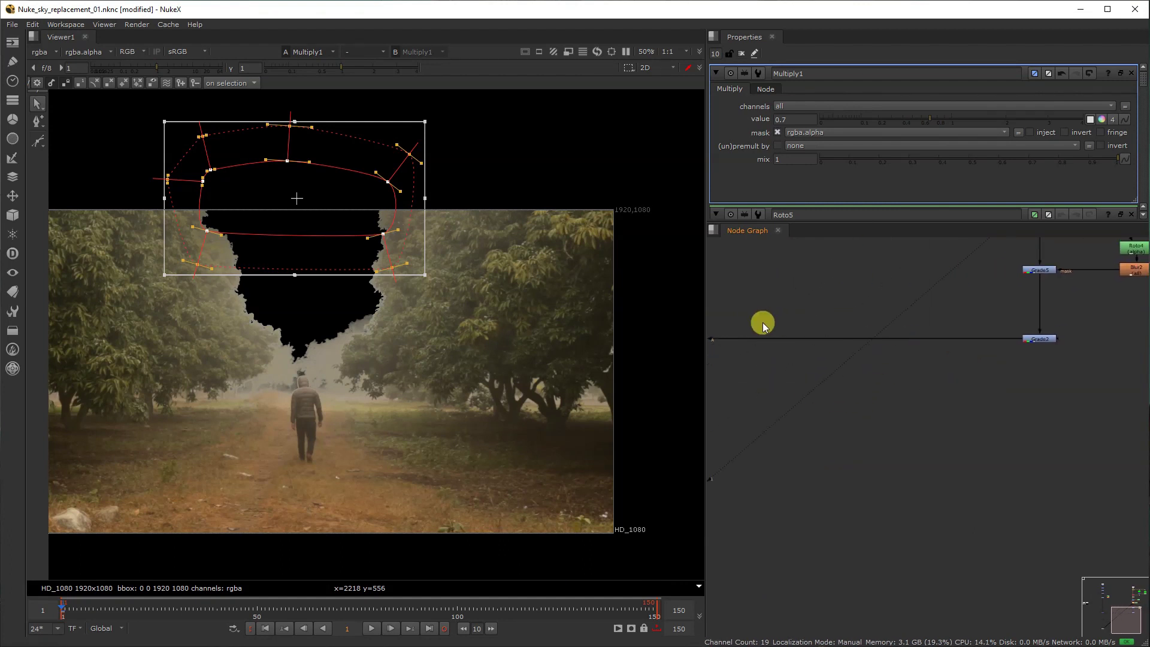
middle_drag(764, 323, 960, 354)
scroll(862, 356, down, 1)
drag(861, 323, 741, 421)
key(1)
key(f)
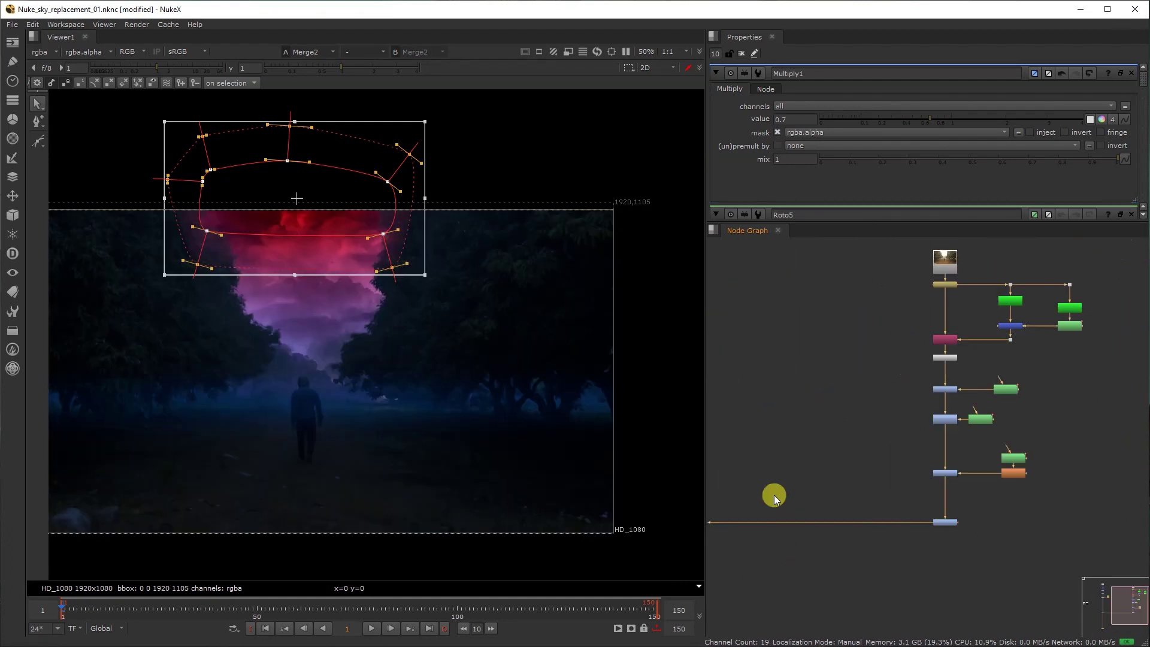
key(o)
- Add a Blur node below Roto5 and set its size to about 64
scroll(941, 449, up, 4)
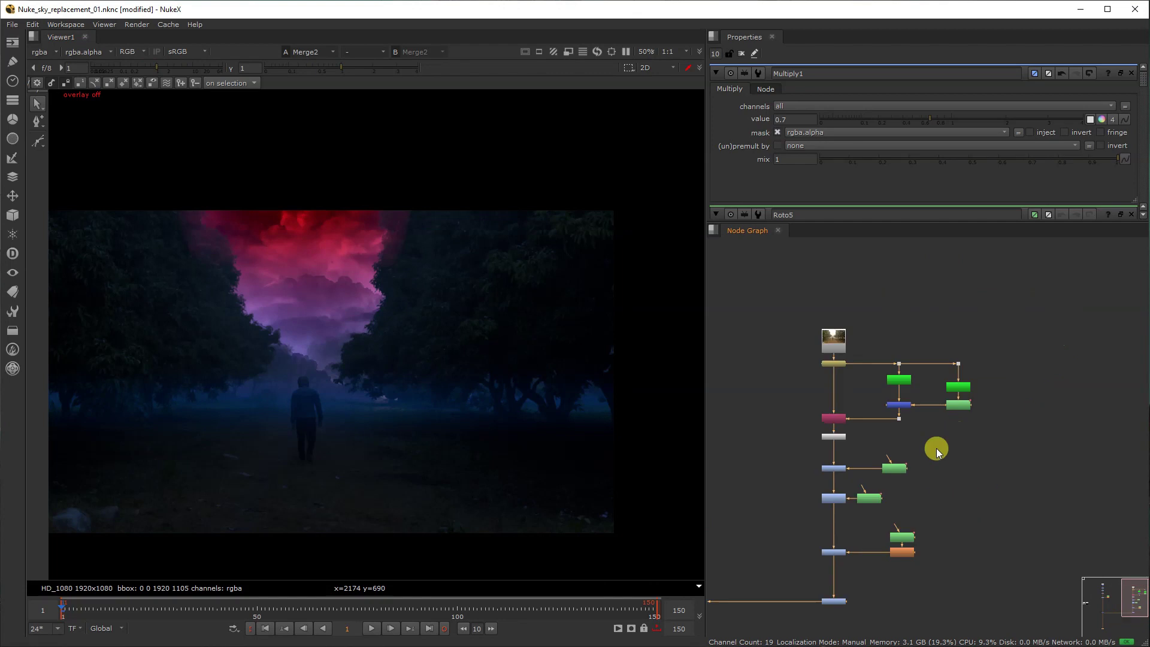
click(865, 506)
key(b)
drag(938, 121, 1070, 125)
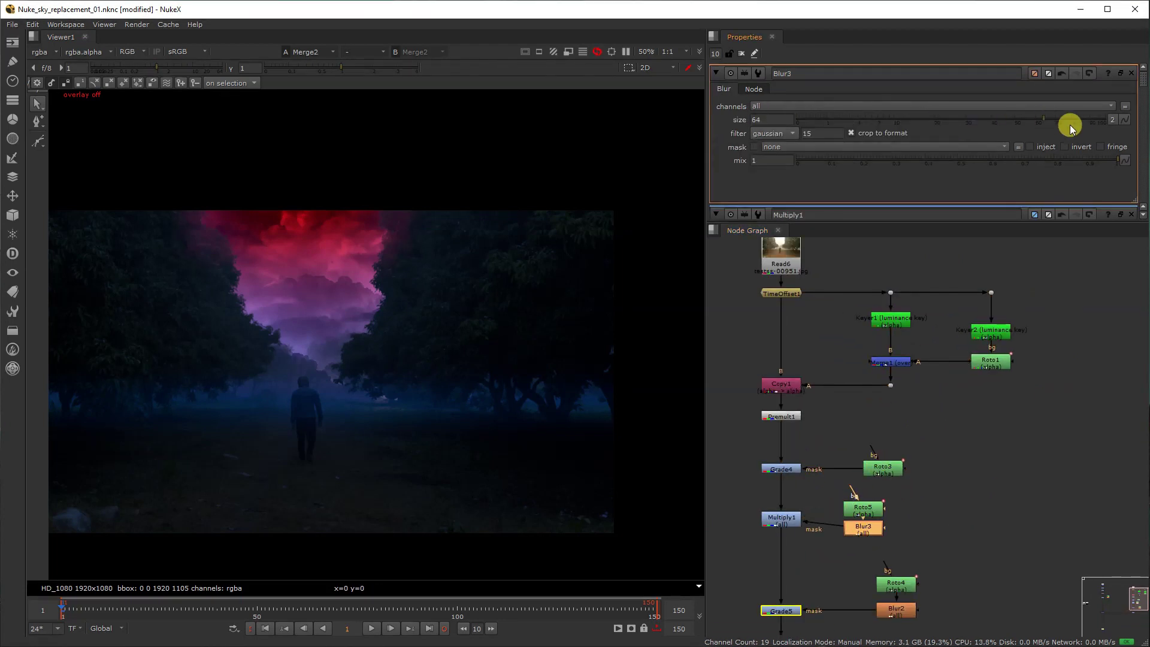
- Show the overlay for Roto5 and pull both sides of its inner shape inward to narrow it
double_click(862, 508)
right_click(381, 282)
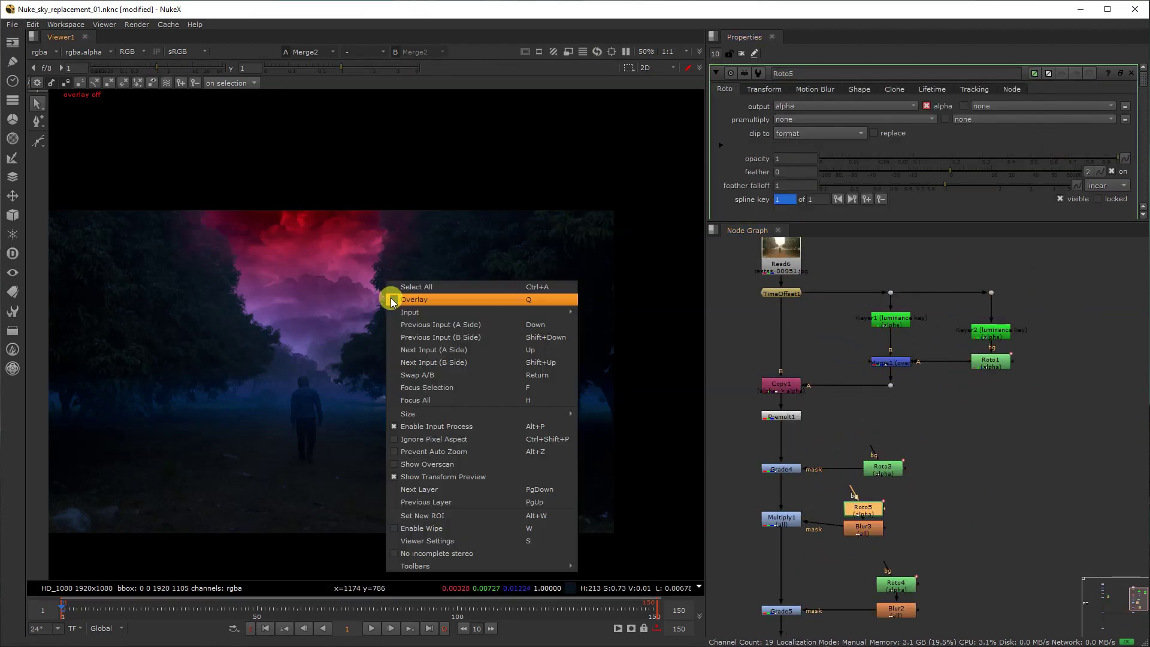
click(389, 298)
drag(388, 233, 368, 229)
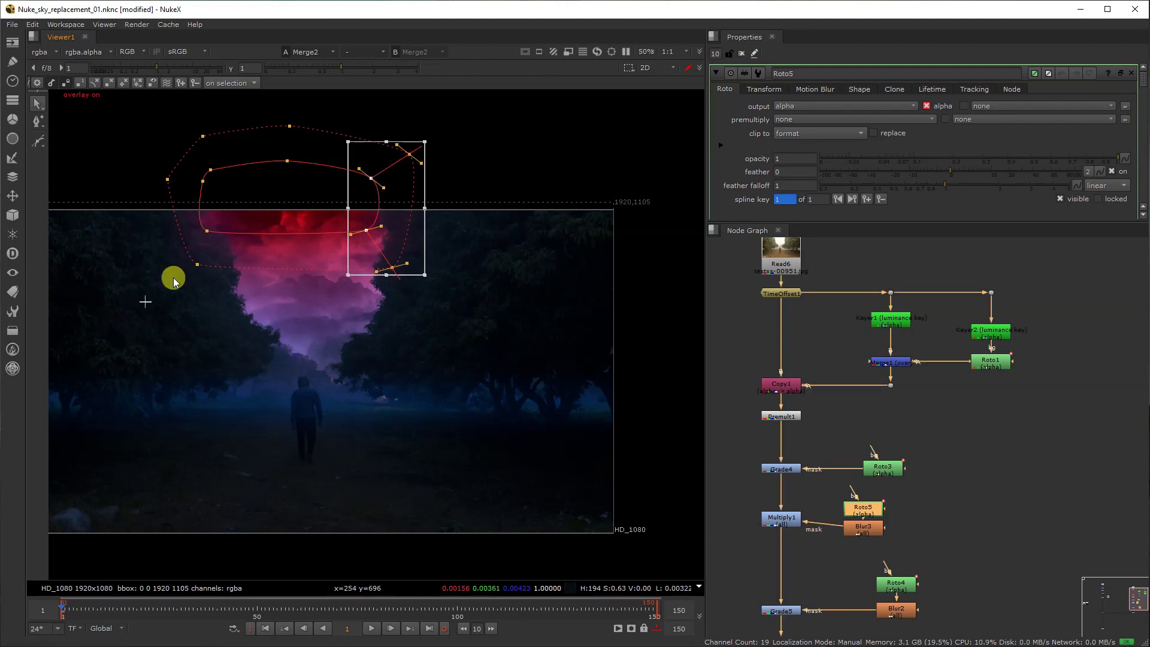
drag(122, 310, 237, 167)
- Align Multiply1 level with Blur3 in the node graph and save the script
scroll(785, 513, up, 1)
middle_drag(785, 514, 830, 446)
drag(834, 458, 835, 469)
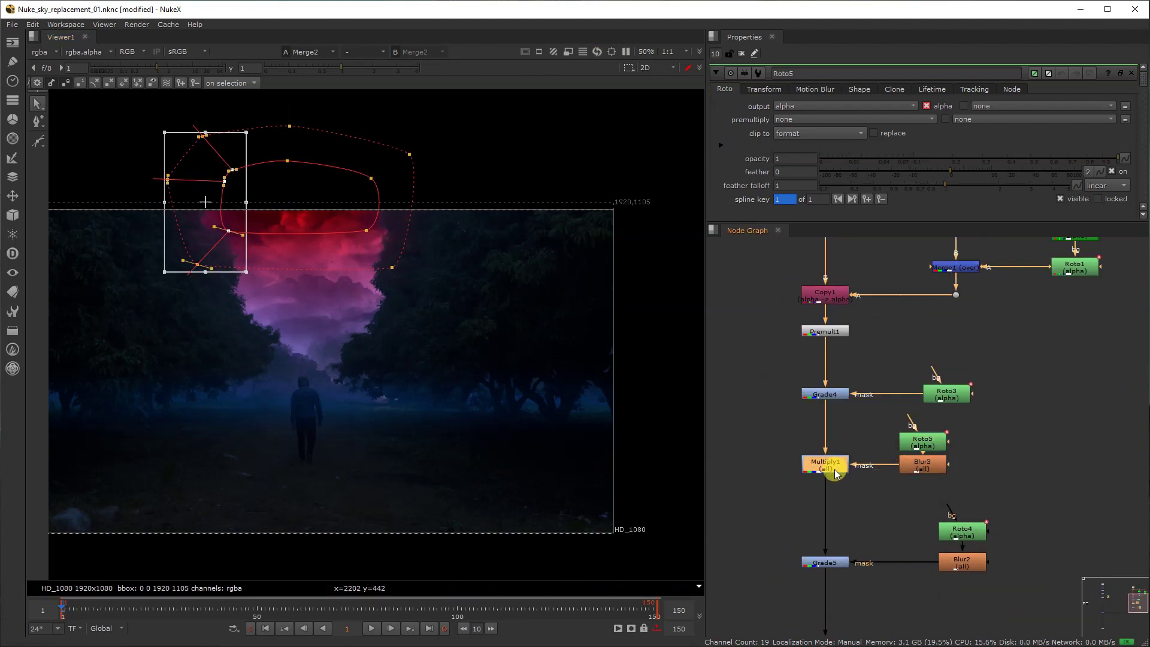
click(898, 506)
key(ctrl+s)
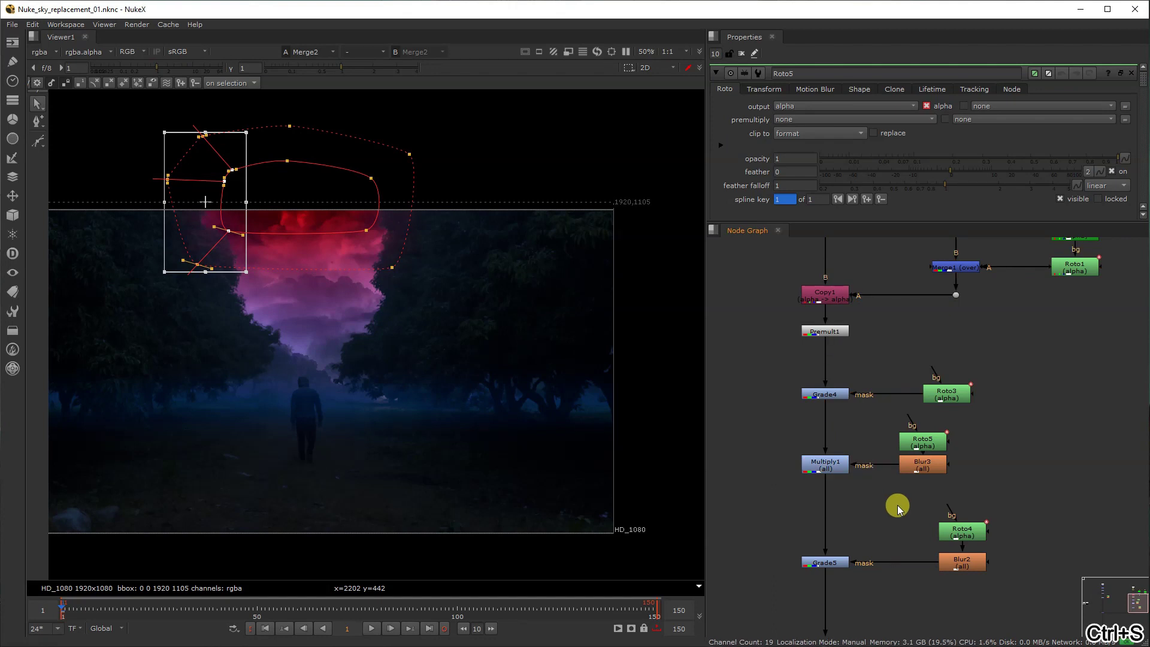
scroll(901, 507, down, 5)
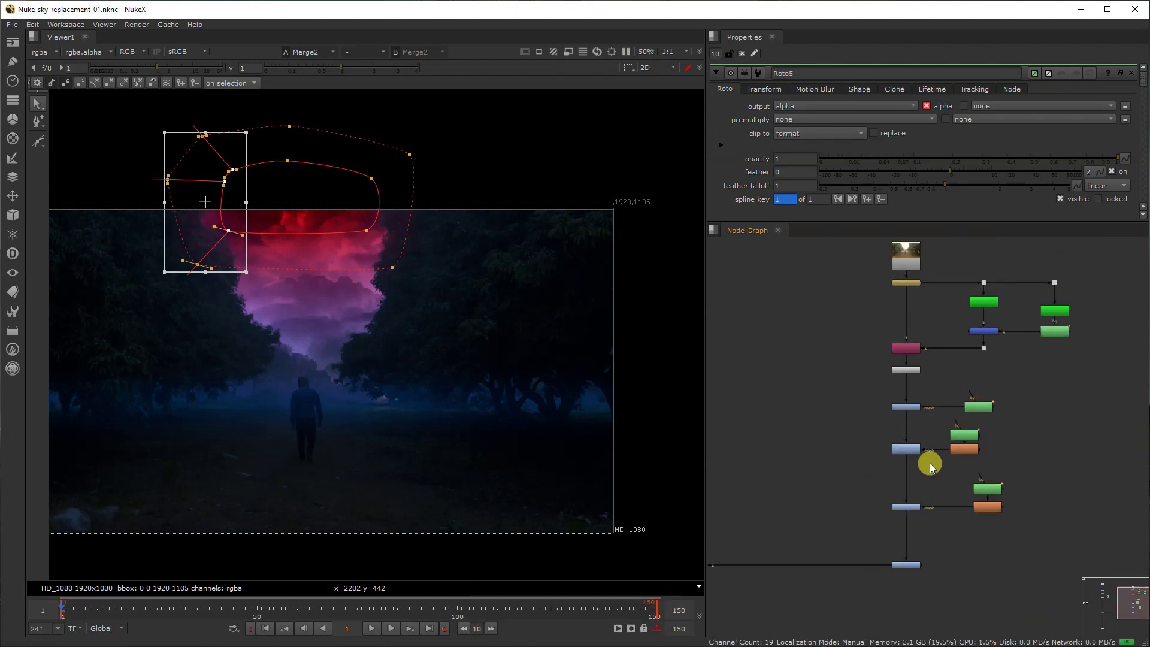
middle_drag(799, 502, 873, 474)
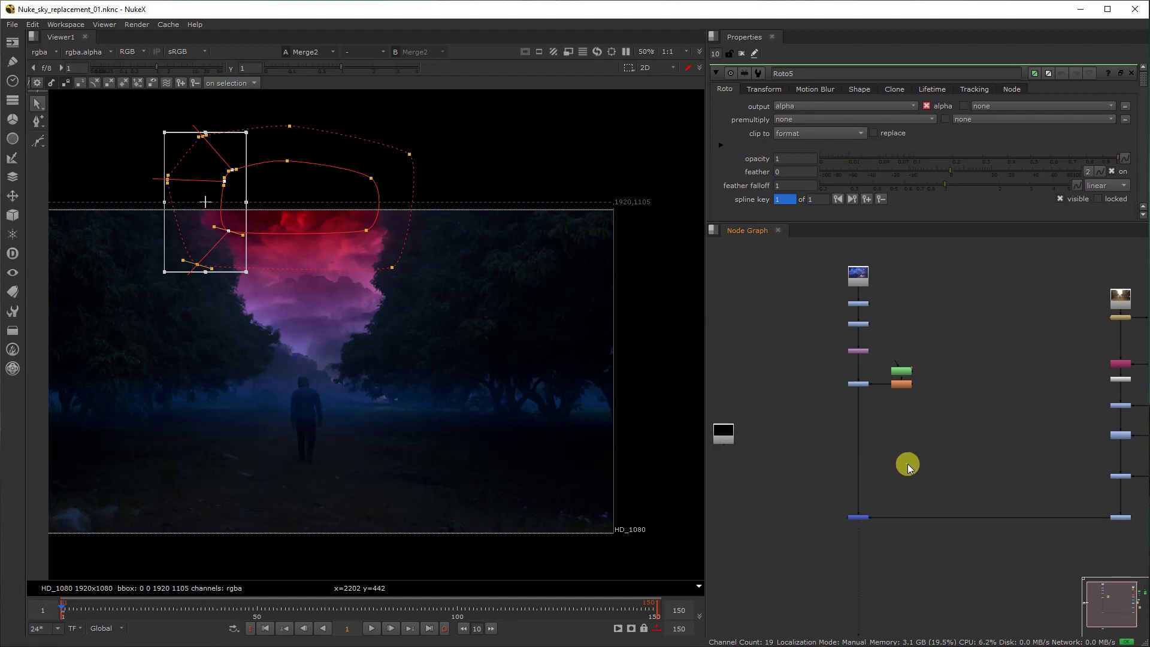
- View the alpha of the spider image and move the other spare image node away from it
middle_drag(843, 429, 932, 429)
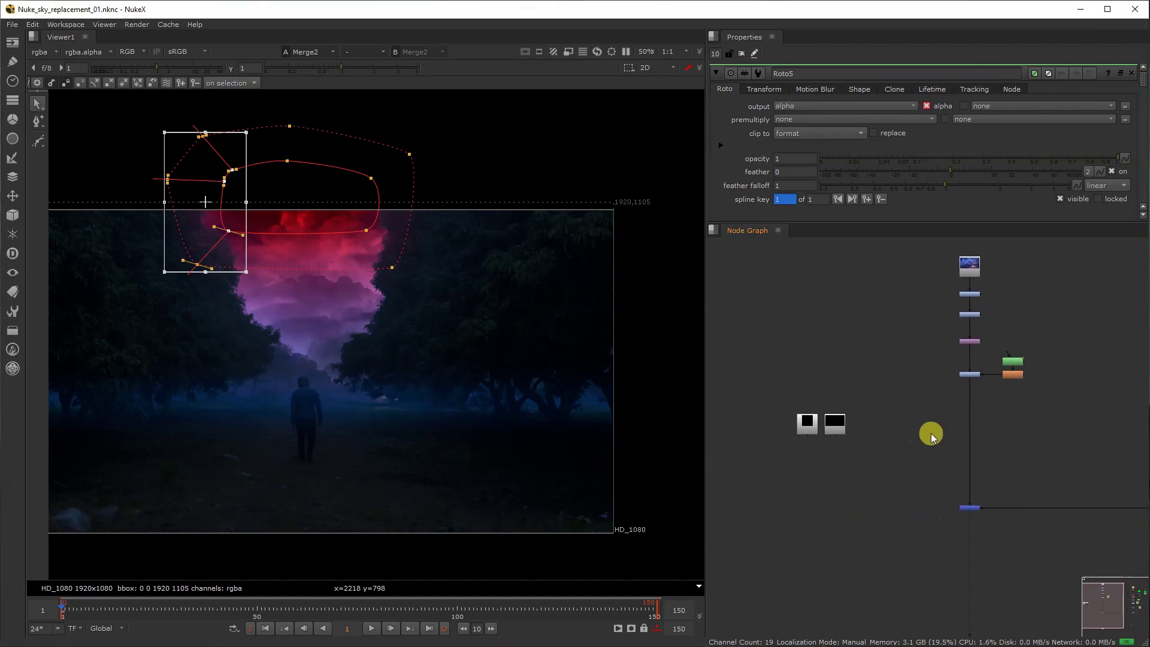
scroll(822, 428, up, 2)
key(1)
key(a)
scroll(390, 310, down, 2)
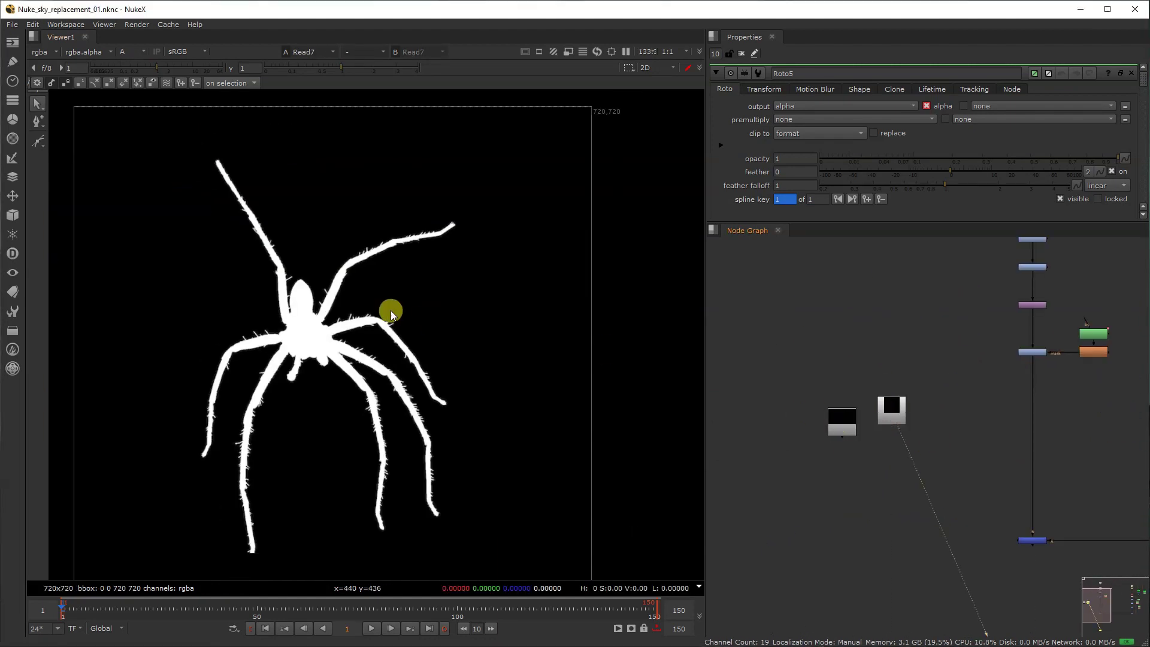
drag(848, 409, 671, 431)
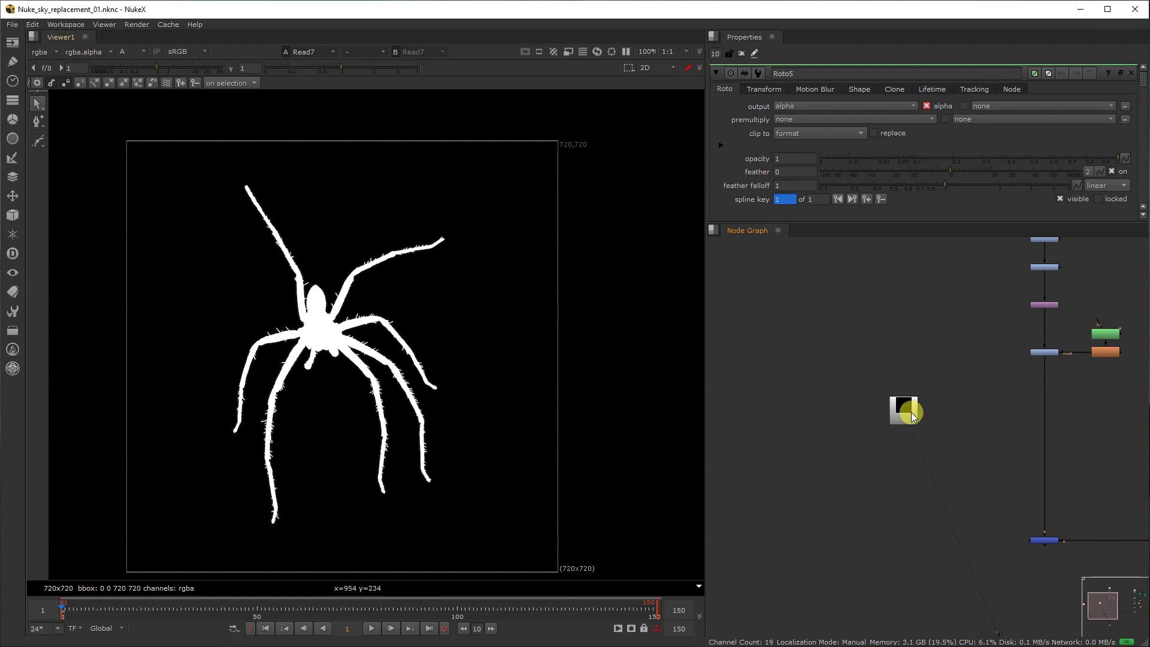
click(1130, 79)
- Add a Grade node below the spider image and set its (un)premult by option to rgba.alpha
scroll(863, 422, up, 2)
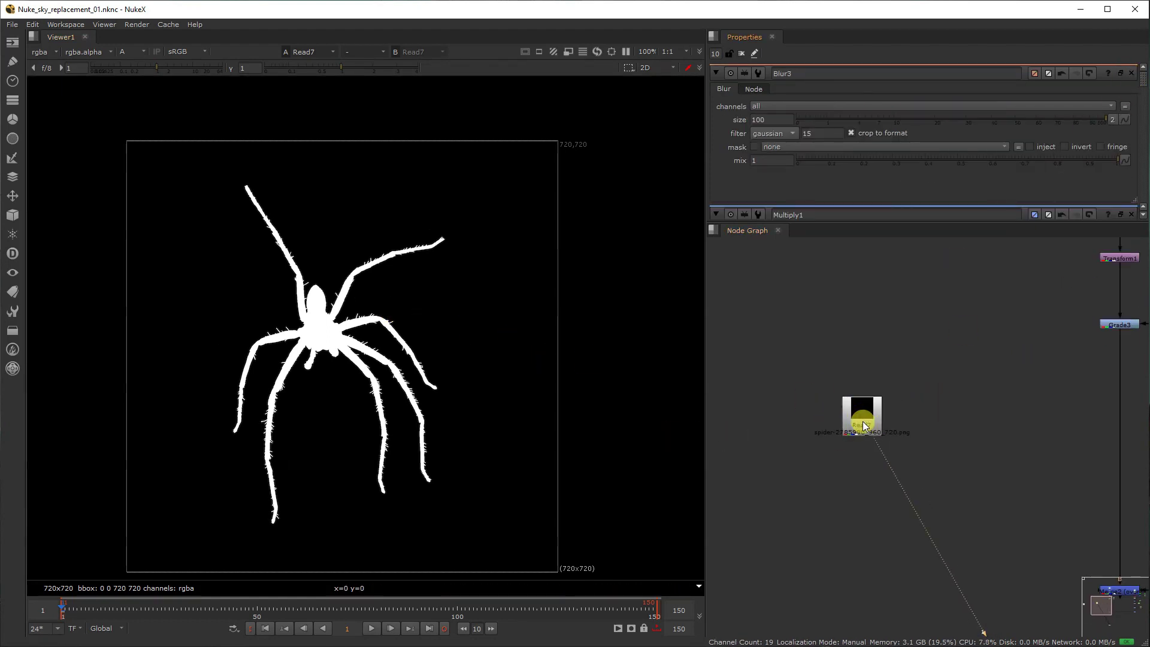
click(855, 415)
key(g)
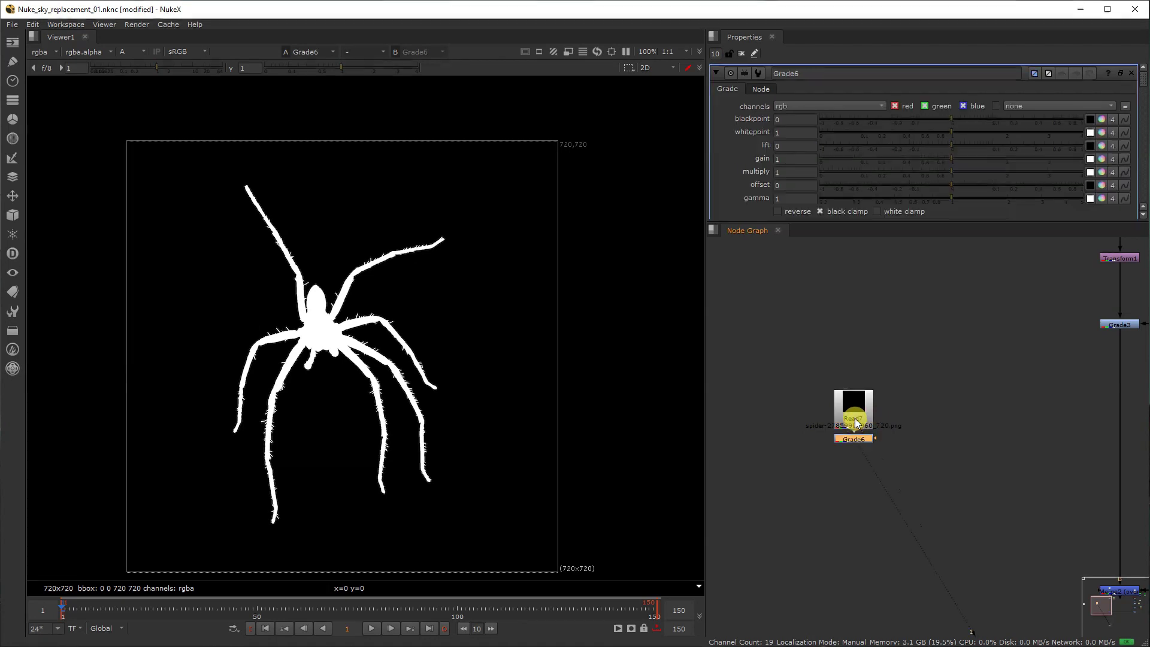
click(1121, 73)
click(816, 257)
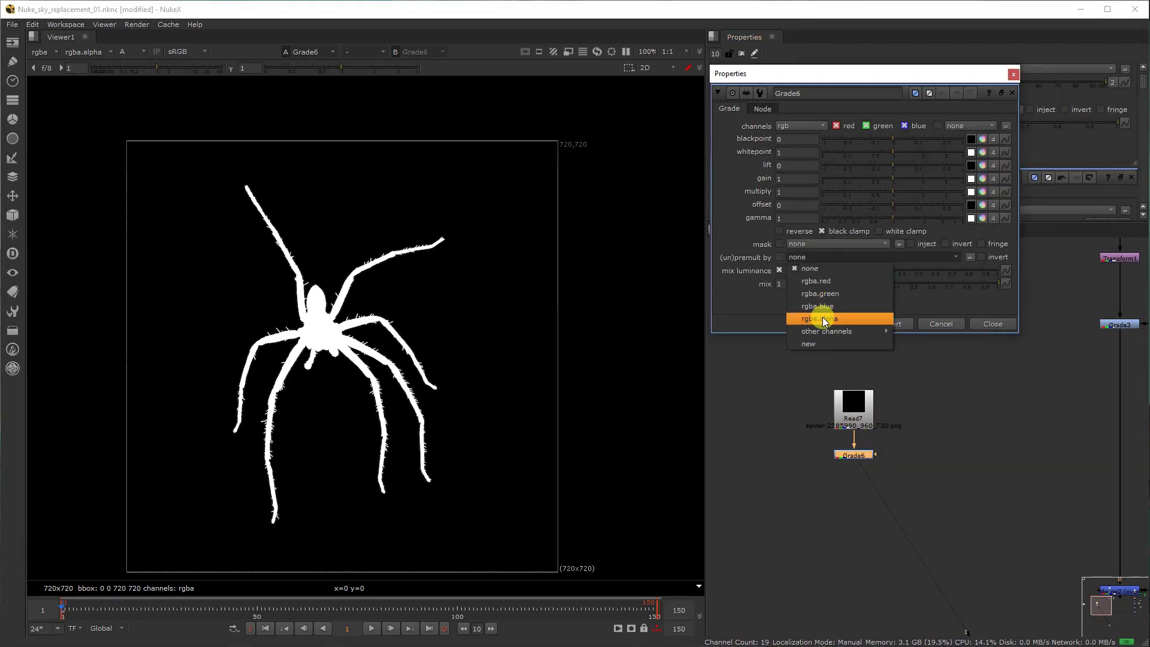
click(822, 317)
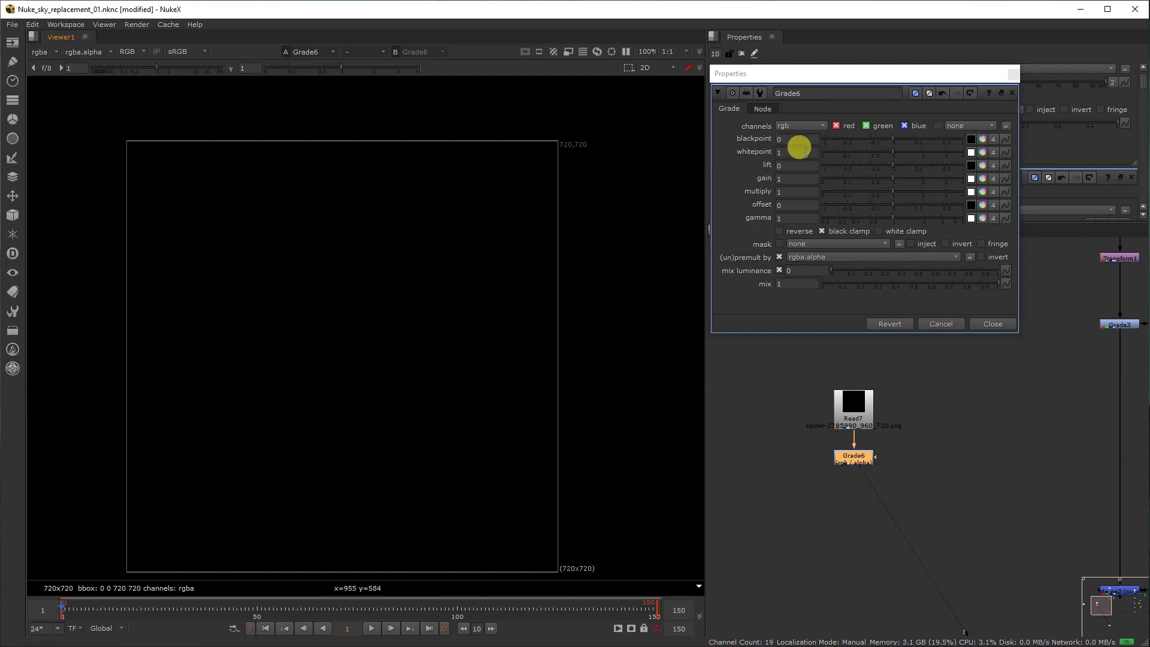
- Split the spider grade's lift into separate channels and set it to red 0.0015, green 0.004 and blue 0.018
click(992, 166)
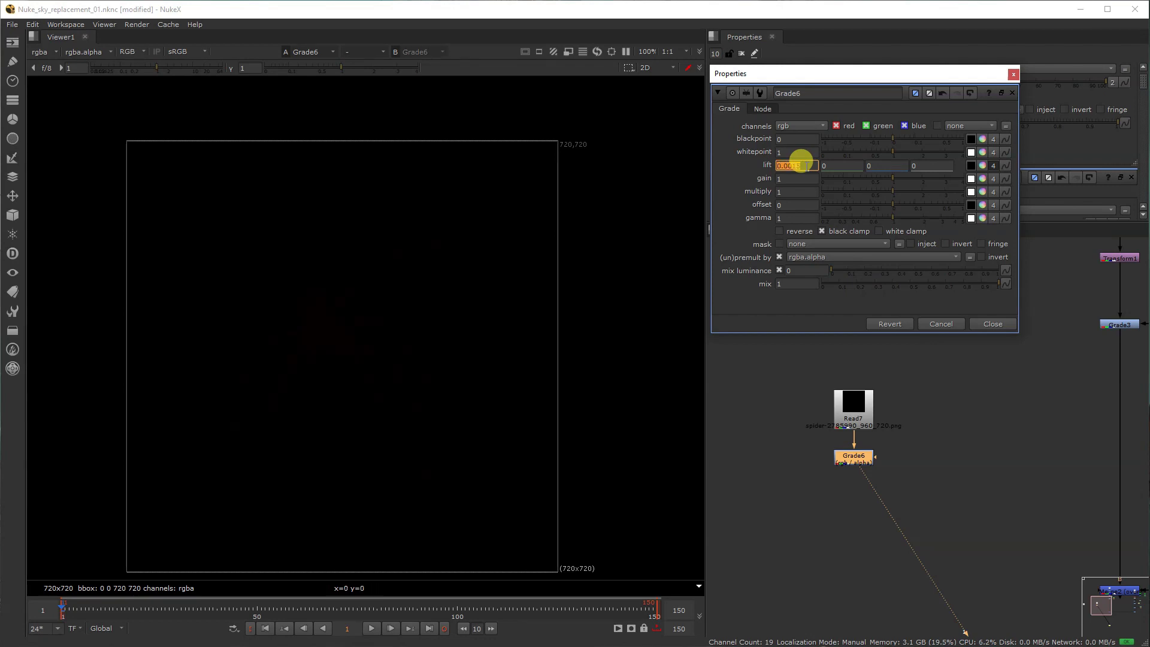
key(Tab)
text(.004)
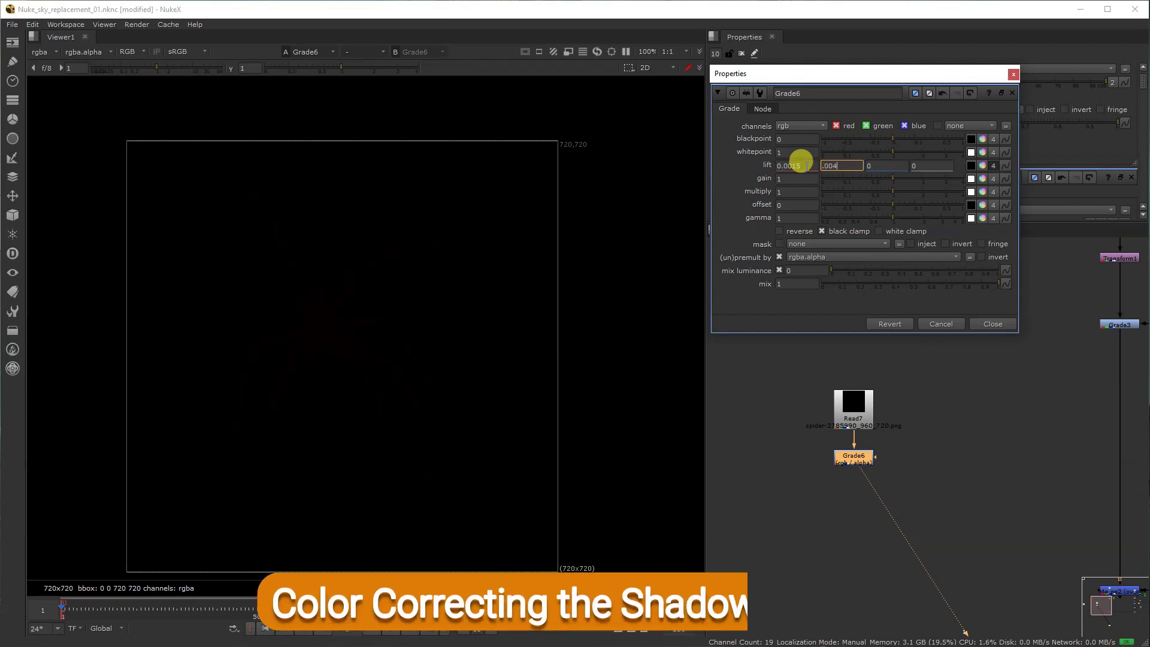
key(Tab)
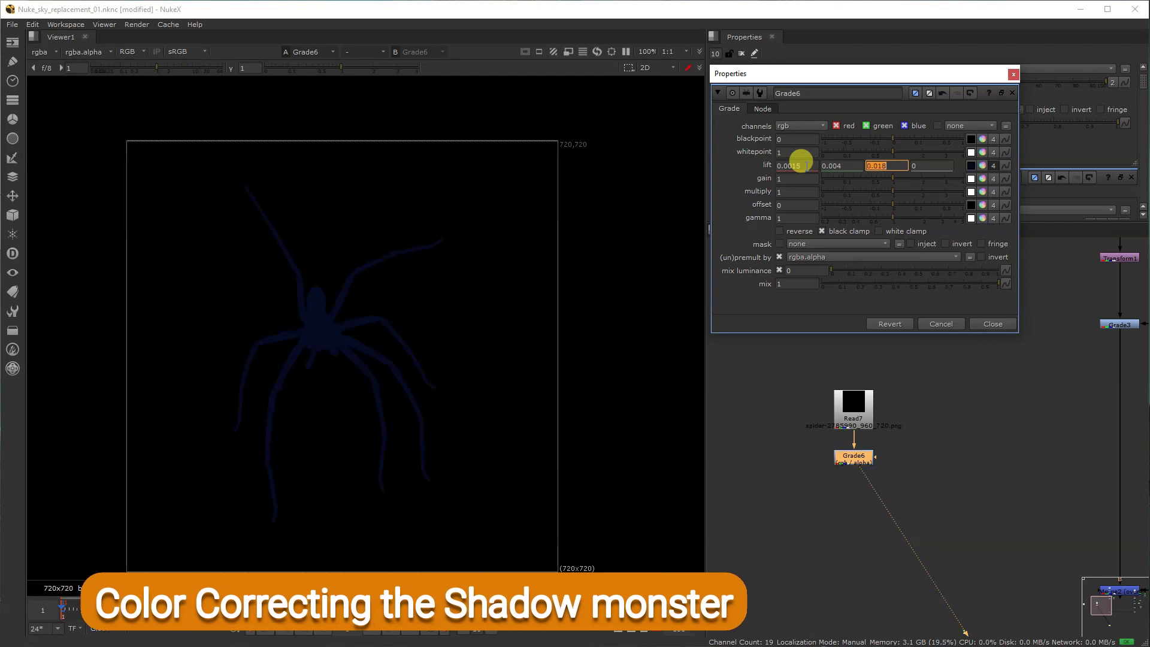
- Set the spider grade's offset to 0.005 and its gamma to 1.1
double_click(790, 204)
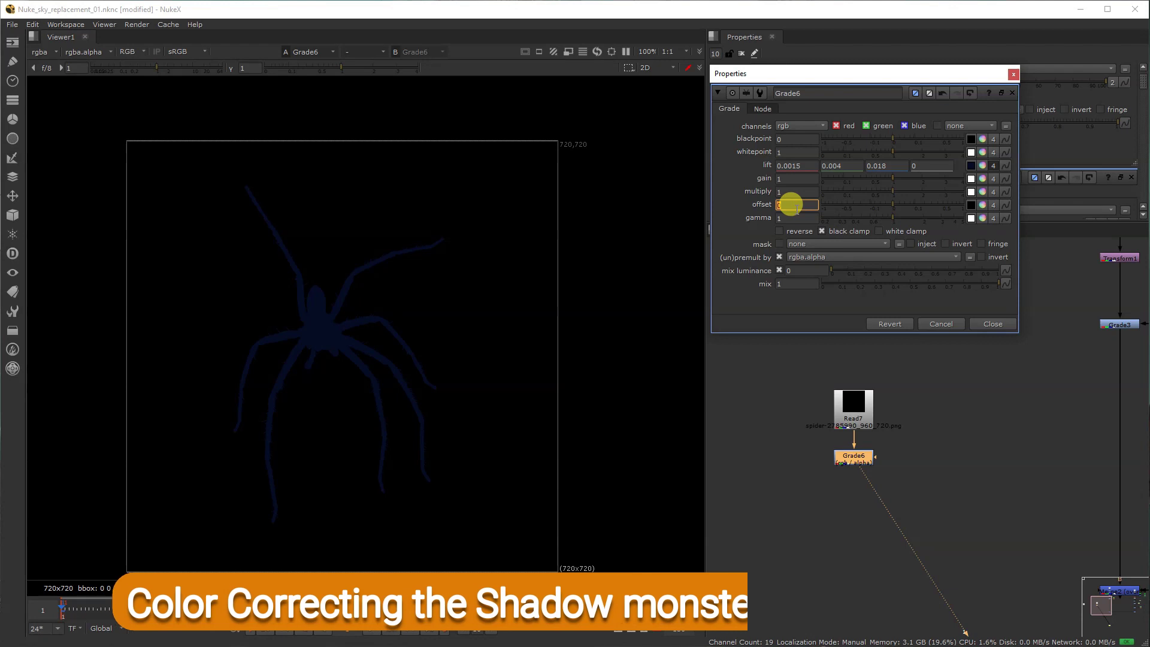
text(.005)
key(Tab)
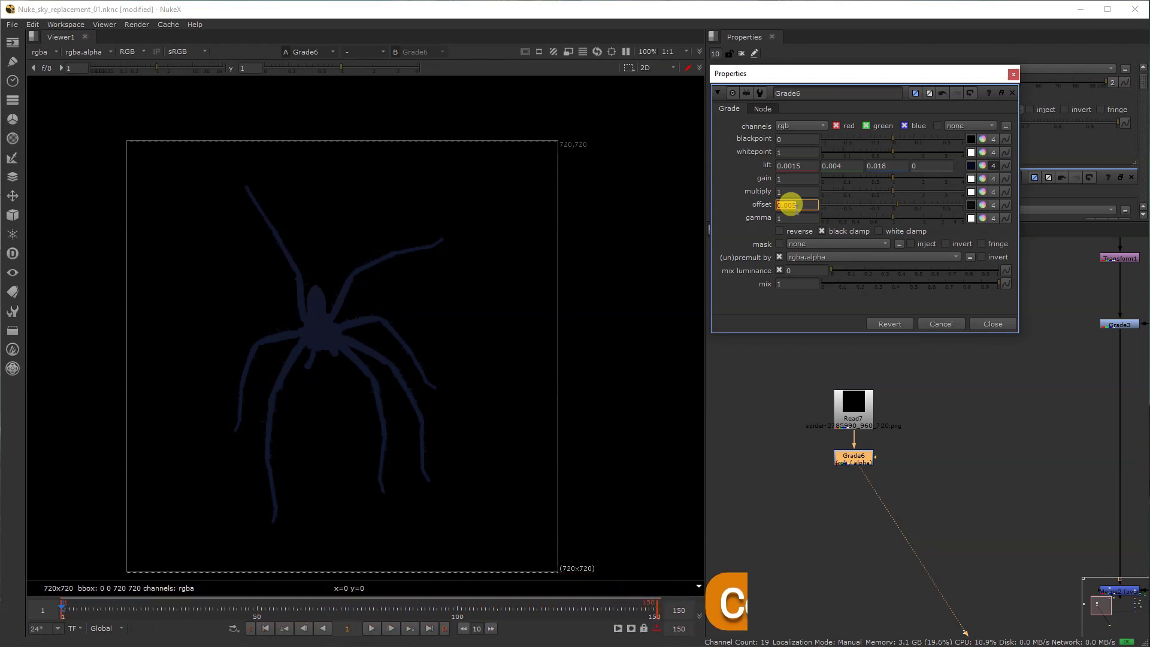
text(1.1)
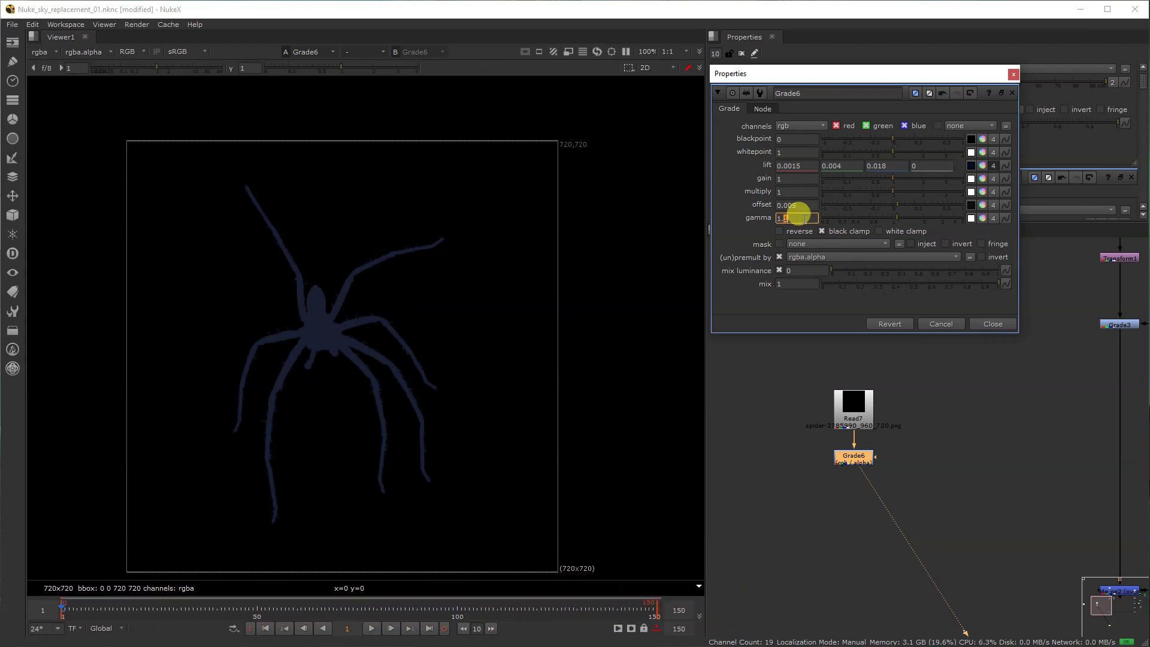
- Add a Reformat node below Grade6 and close the grade's floating properties
key(Tab)
text(ref)
click(797, 469)
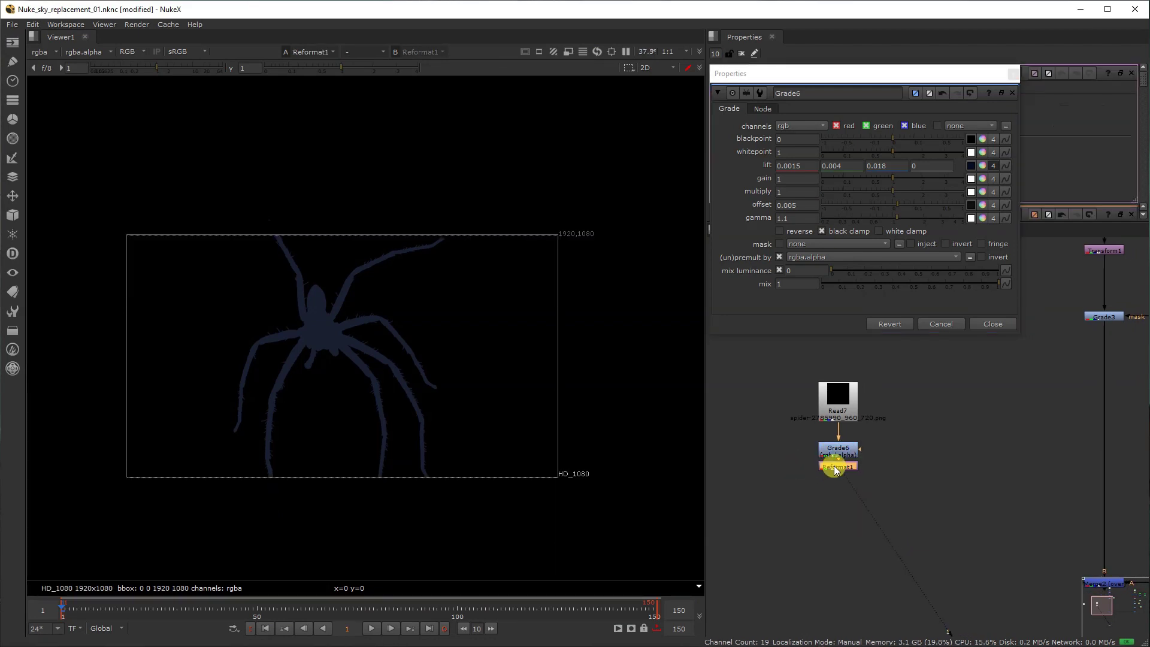
click(999, 332)
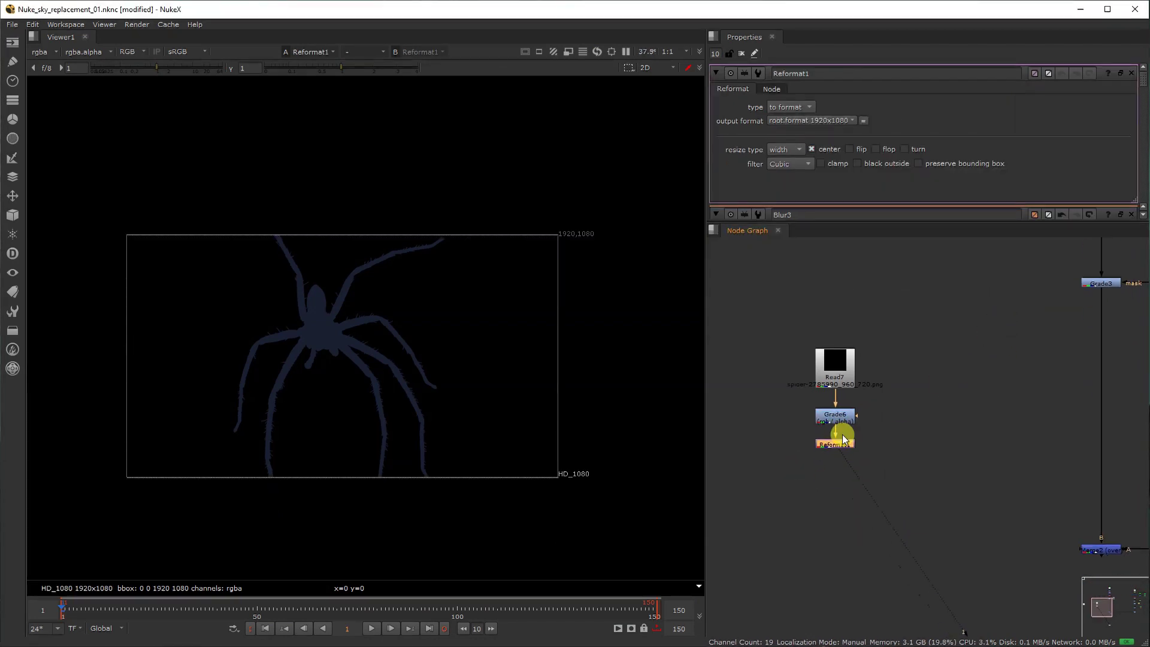
- Try the preserve bounding box option on the Reformat node and turn it off again
double_click(845, 450)
click(976, 166)
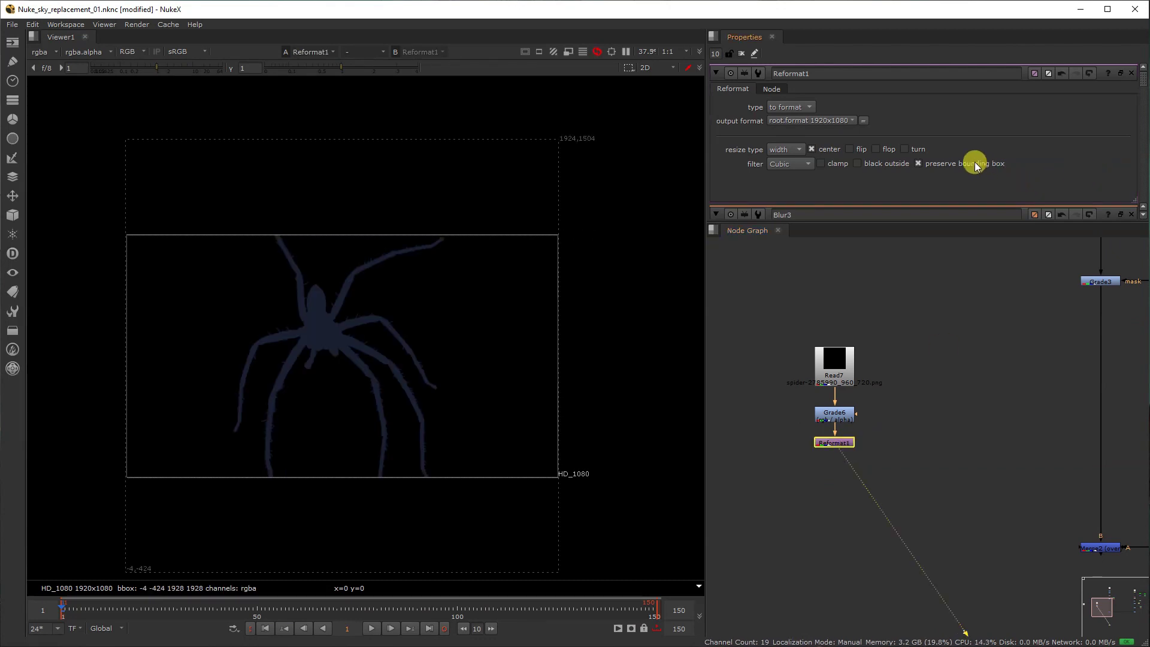
click(976, 164)
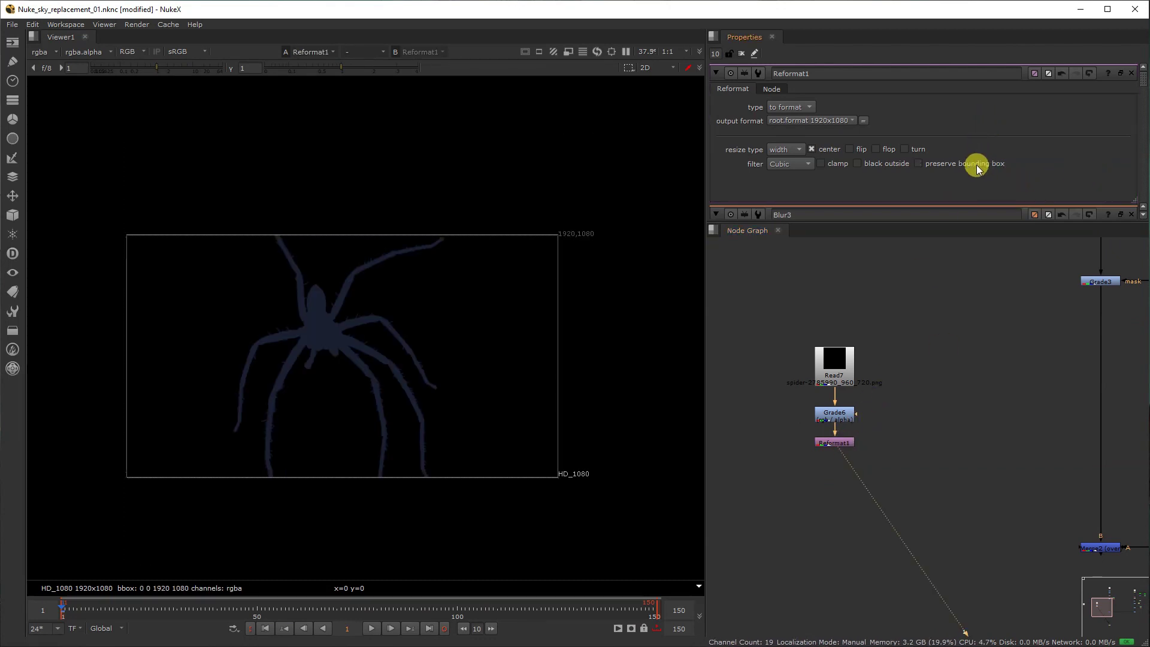
- Add an unconnected Roto node and start its curve from outside the frame down to the base of the spider's abdomen, undoing misplaced points
middle_drag(876, 397, 830, 340)
key(o)
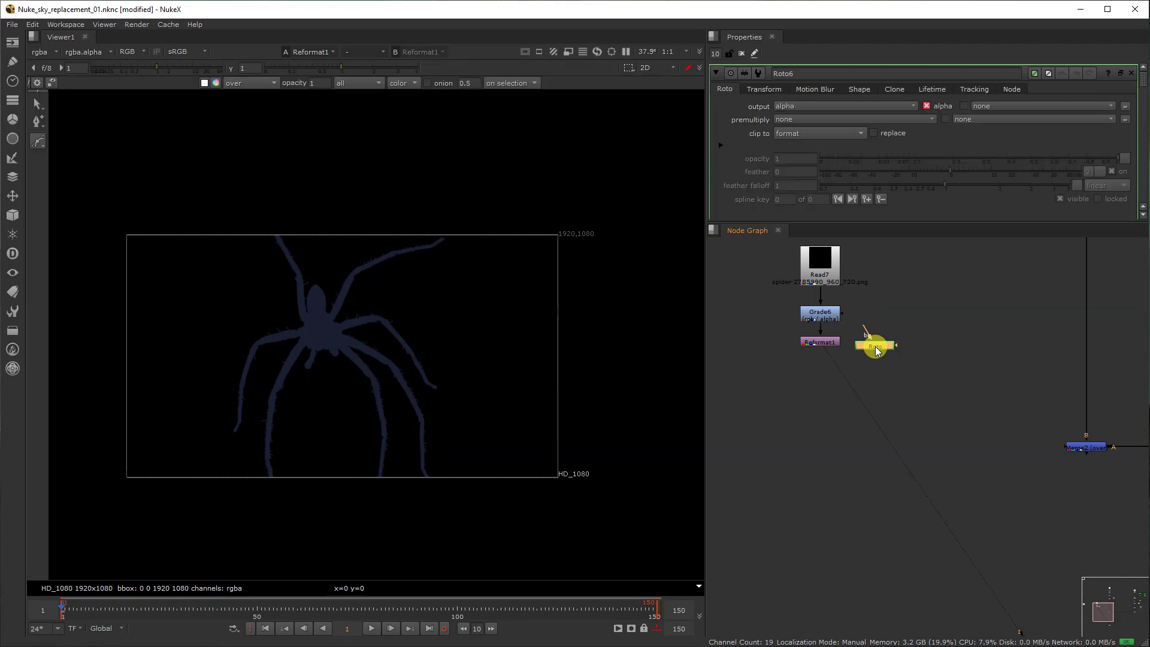
drag(213, 205, 213, 257)
scroll(275, 318, up, 5)
drag(321, 344, 352, 318)
key(ctrl+z)
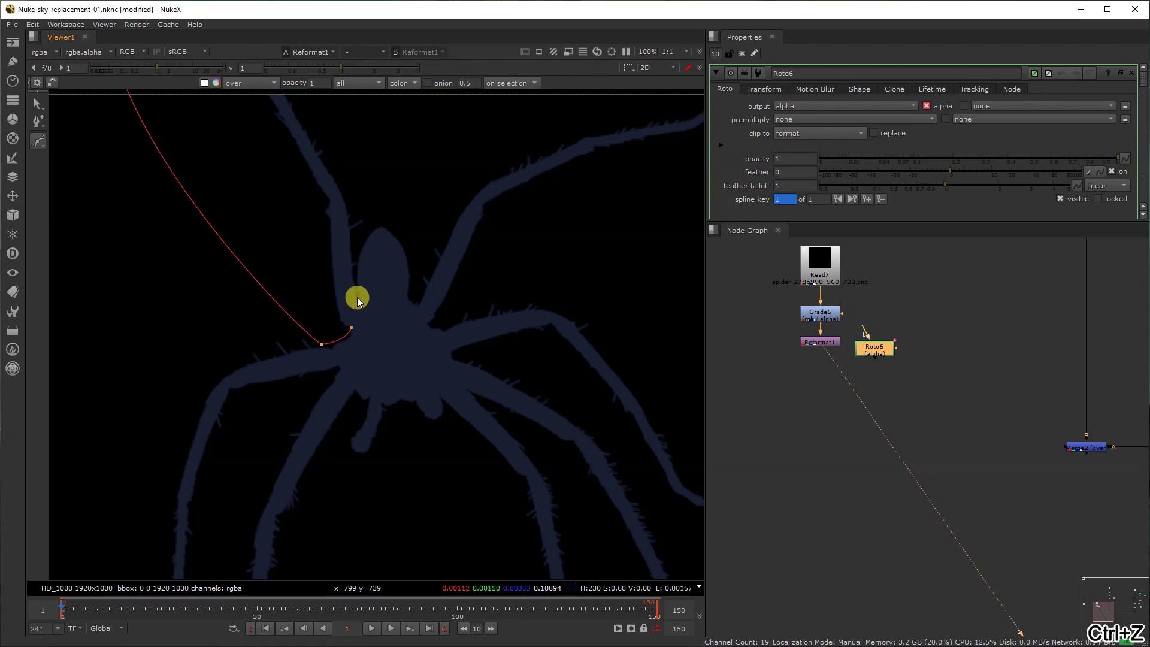
drag(395, 221, 406, 243)
key(ctrl+z)
key(ctrl+z)
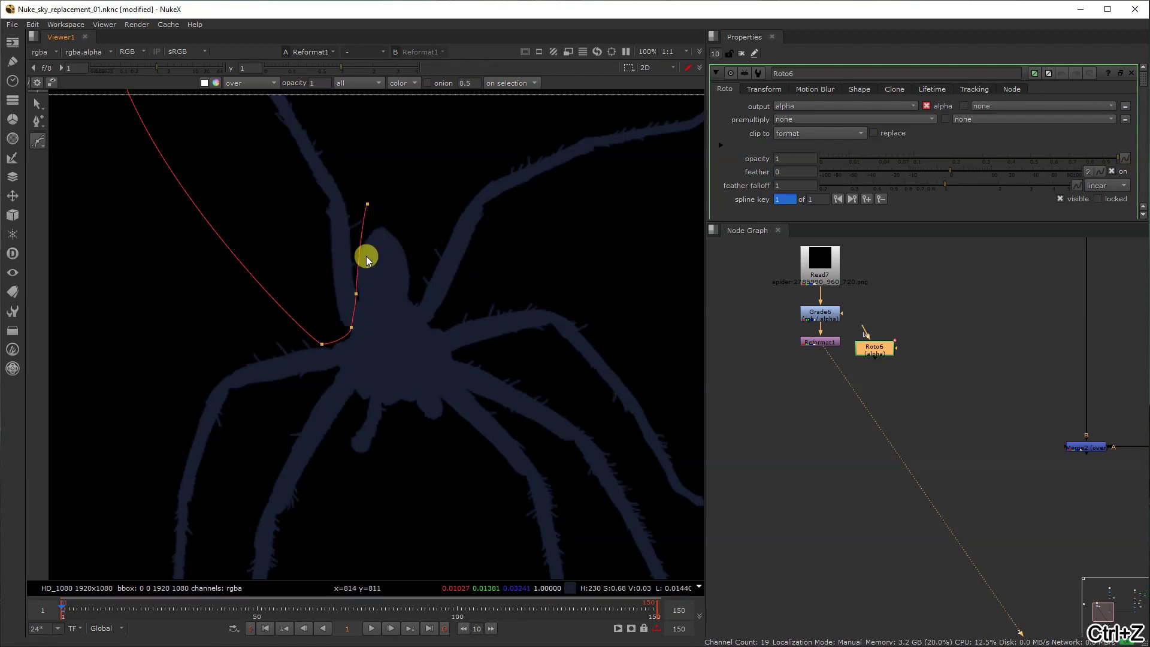
- Continue the Roto curve closely around the spider's abdomen to the base of its other upper leg
scroll(359, 266, up, 3)
drag(351, 267, 354, 257)
scroll(380, 180, down, 2)
drag(388, 170, 397, 167)
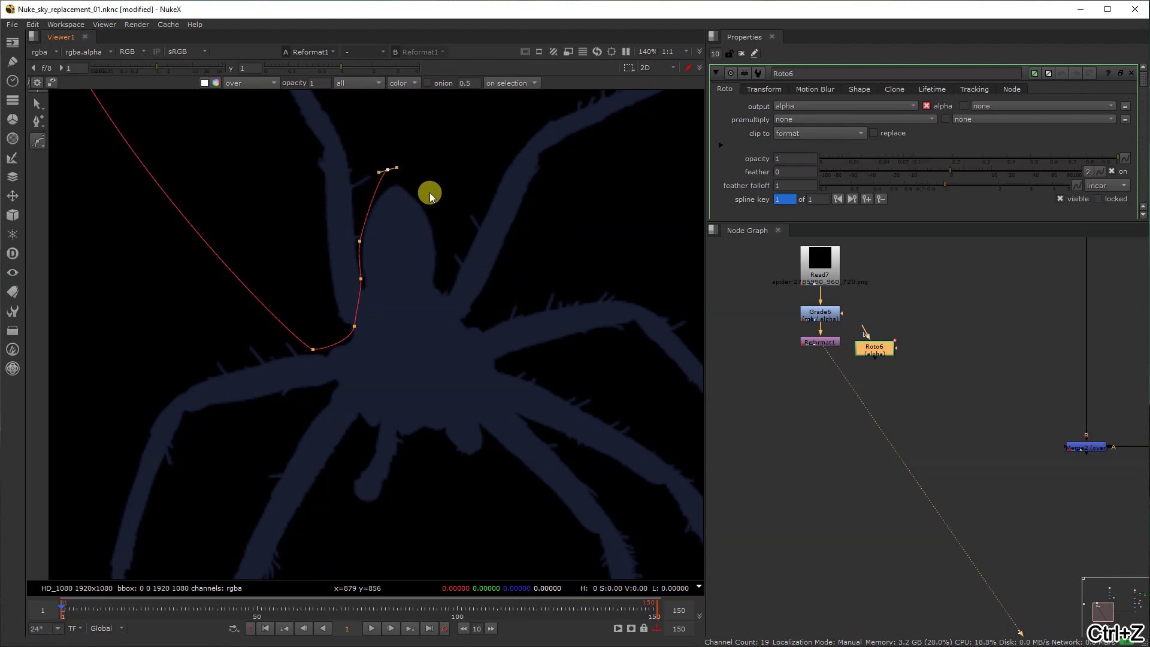
click(448, 300)
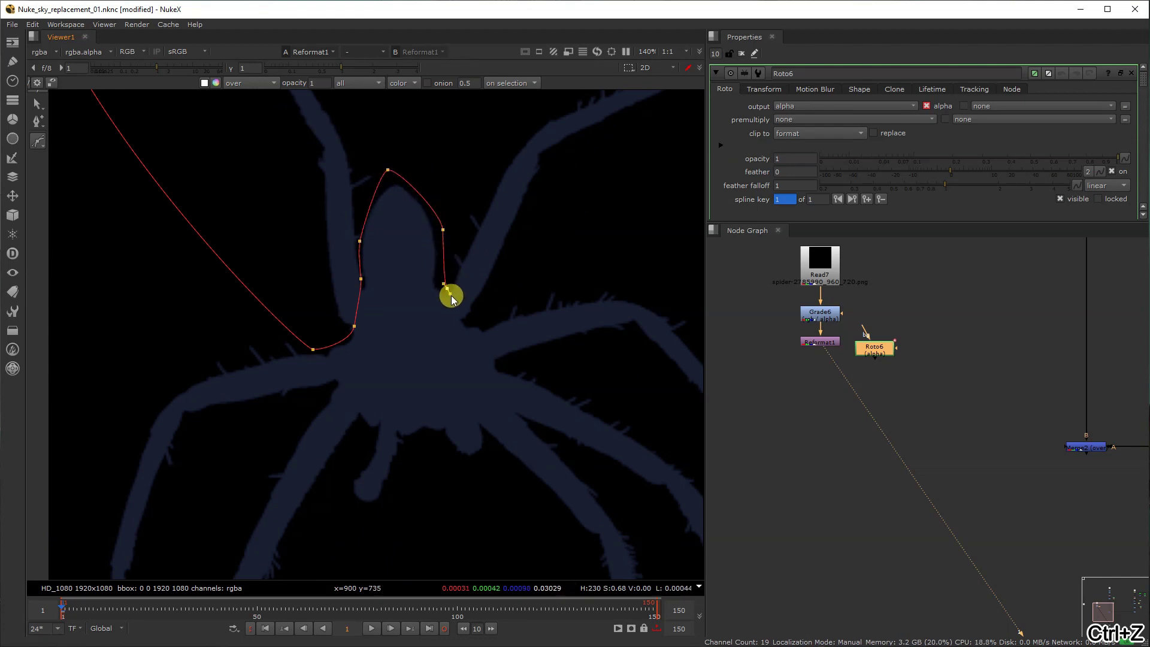
click(468, 322)
- Extend the Roto curve around the two upper legs and above the frame, and close the shape
scroll(473, 326, down, 5)
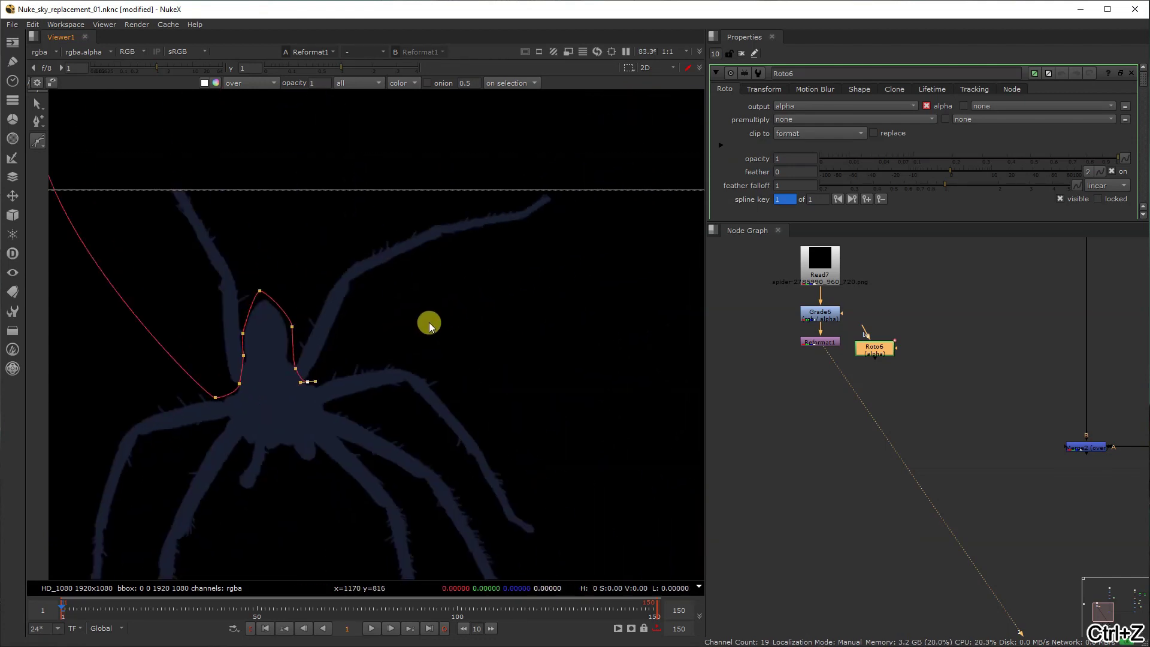
drag(617, 170, 627, 176)
click(270, 126)
click(200, 138)
click(152, 174)
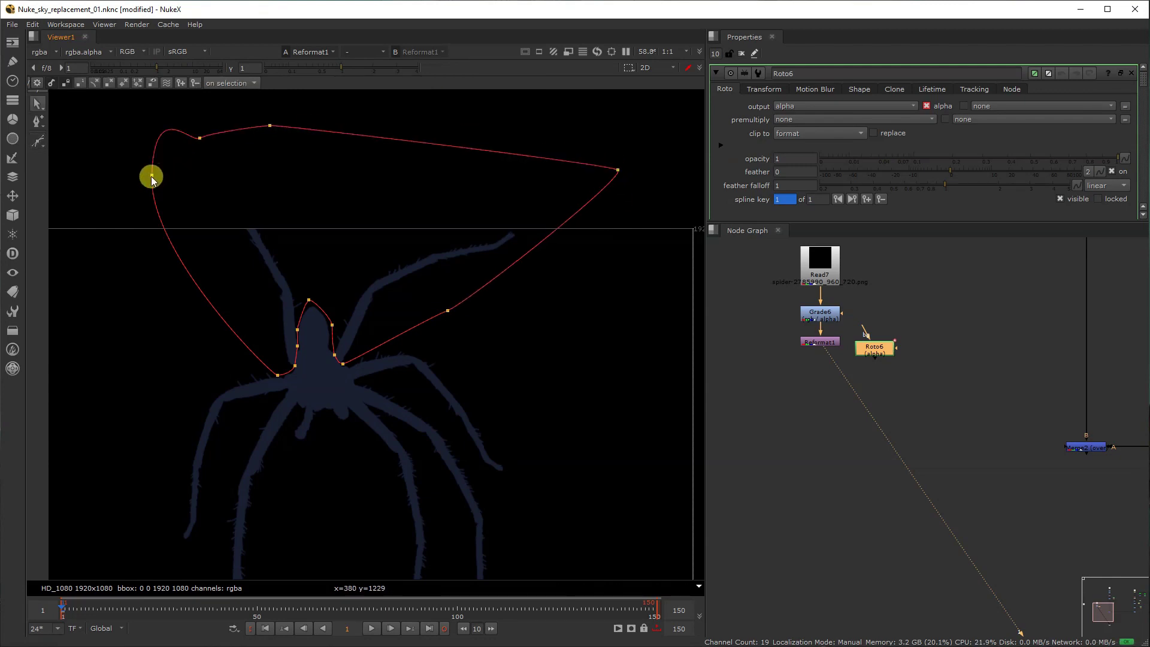
- Add a Multiply node below the Reformat node, mask it with Roto6 and set its value to 0
click(819, 347)
key(Tab)
text(mu)
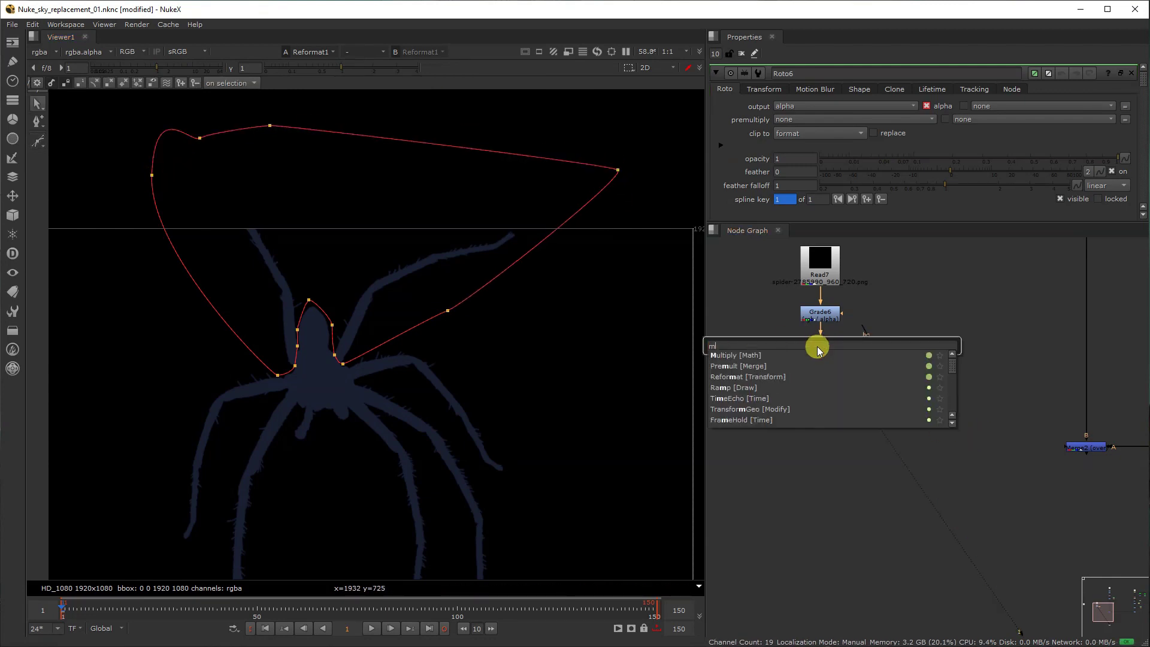
click(786, 357)
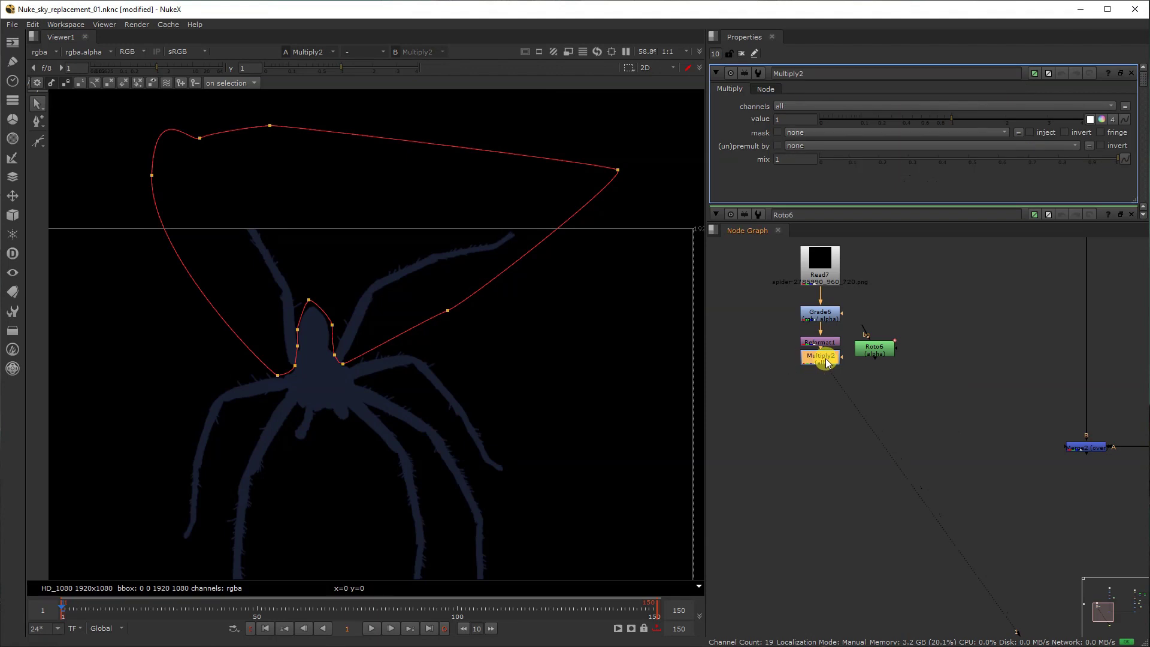
drag(869, 120, 464, 175)
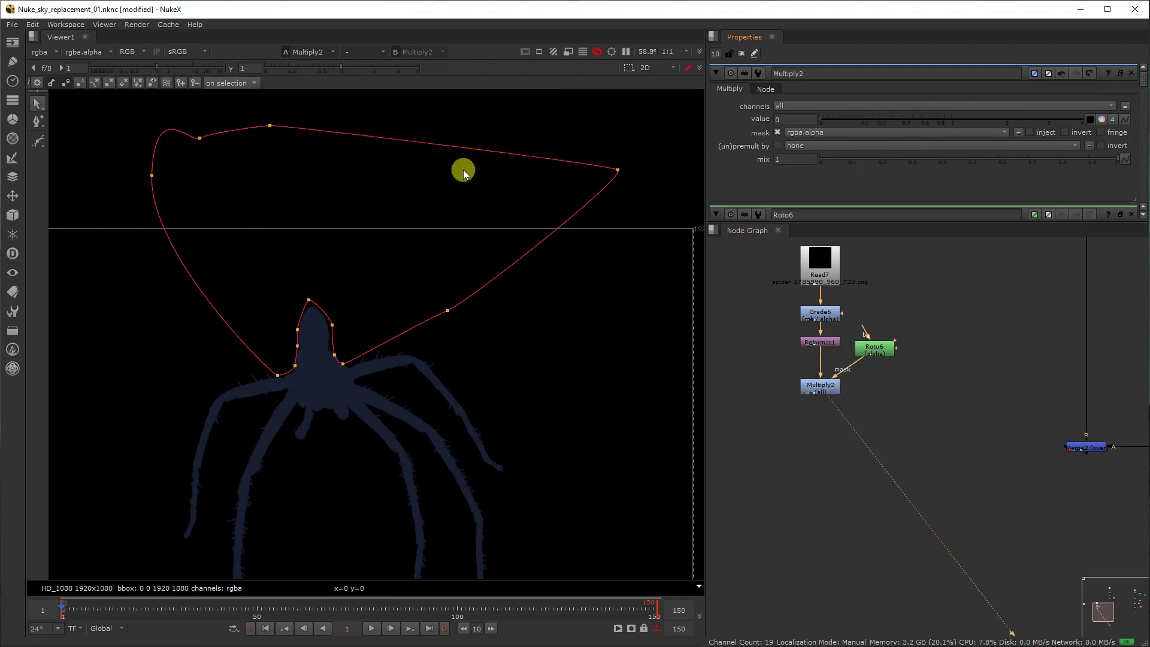
- Turn off the viewer overlay and inspect the spider with its upper legs masked out
scroll(300, 327, up, 2)
click(321, 310)
key(o)
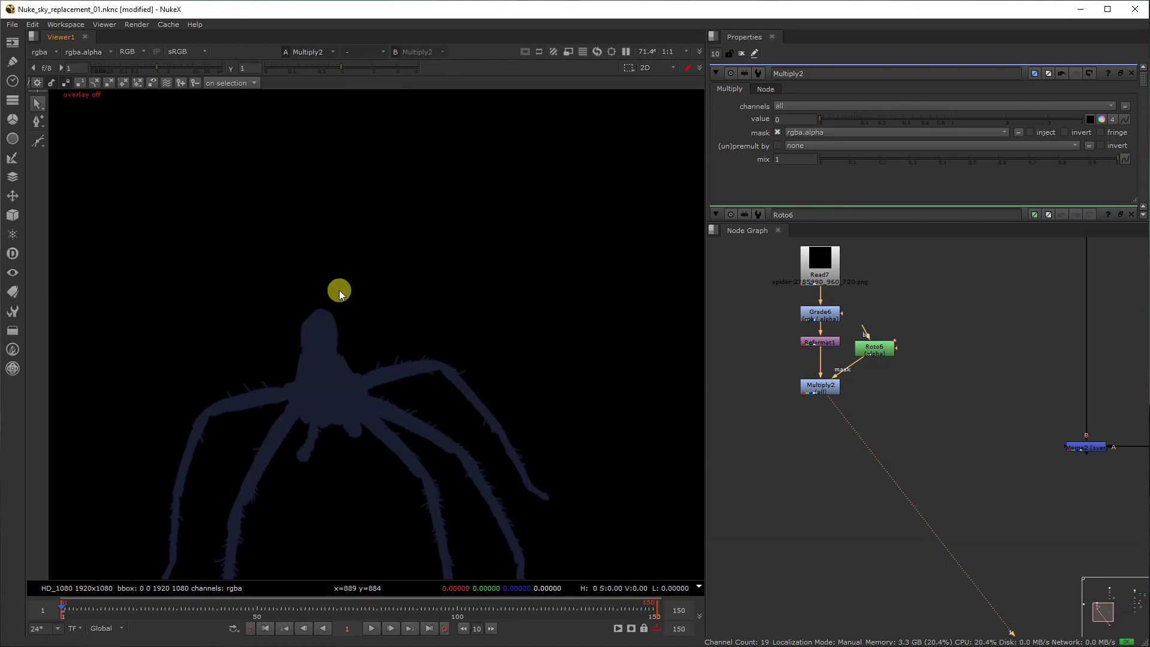
scroll(343, 285, down, 6)
key(f)
scroll(412, 304, down, 3)
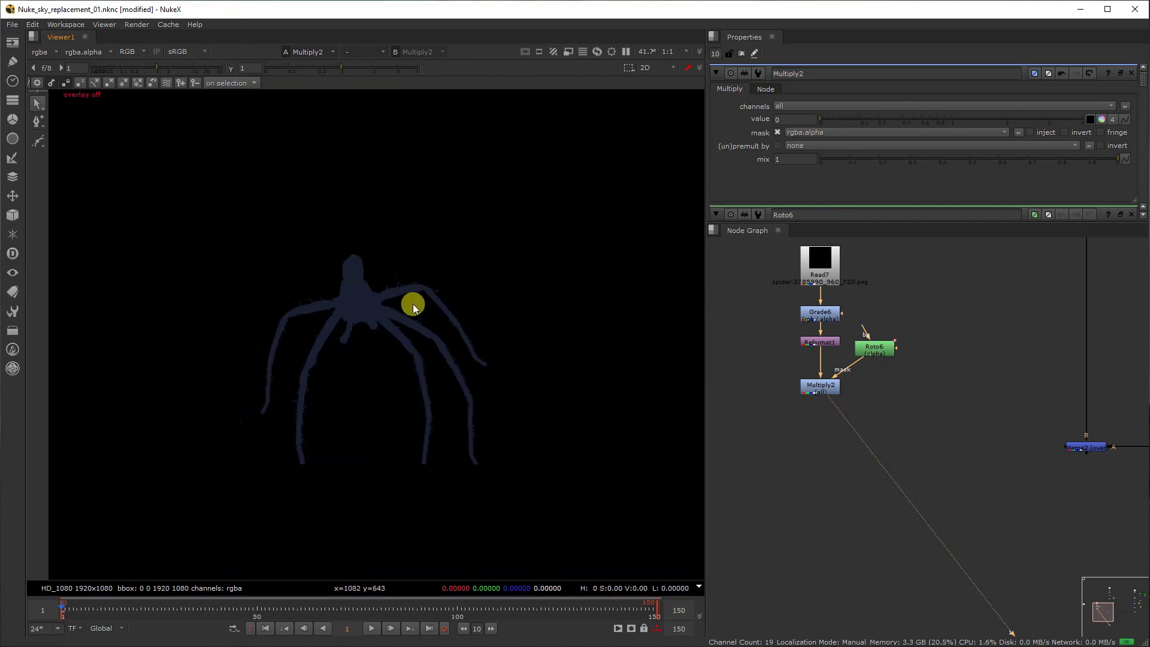
- Move Roto6 to the other side, level with Multiply2, and add a GridWarp node below Multiply2
drag(882, 359, 752, 398)
click(819, 387)
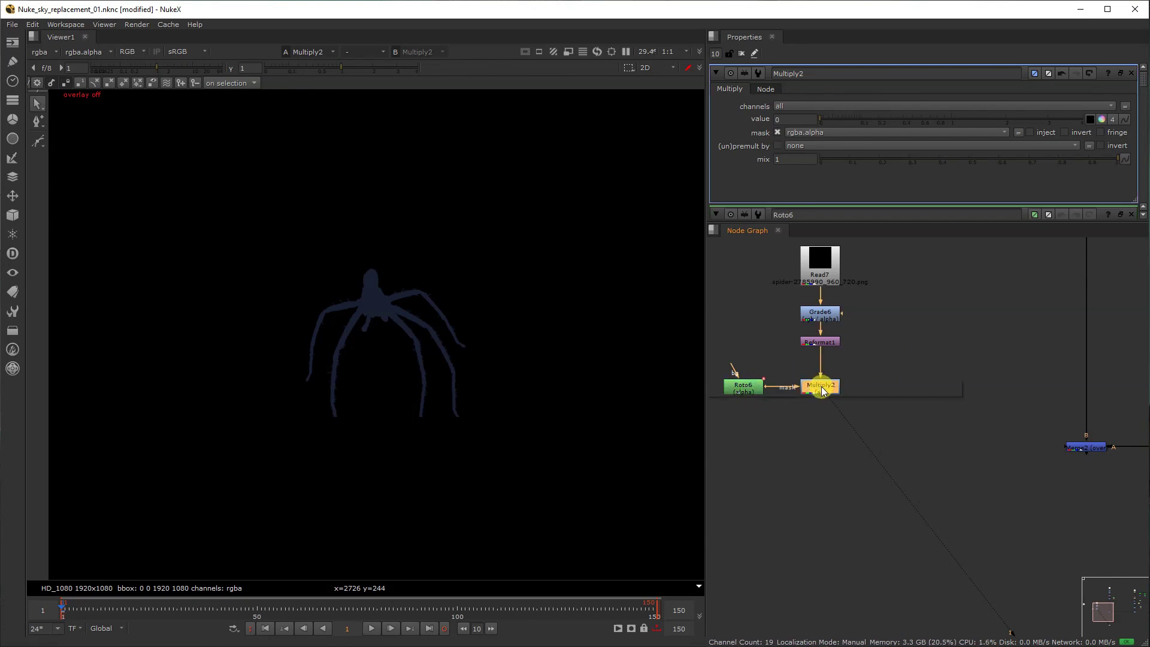
key(Tab)
text(gridwa)
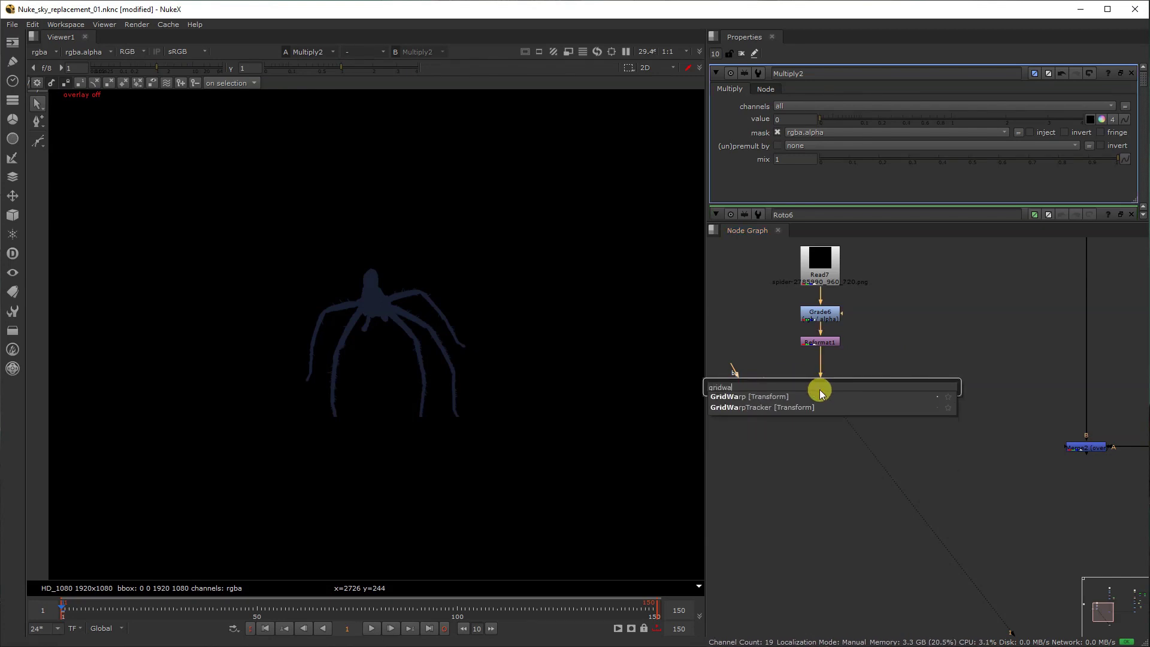
key(Return)
drag(821, 396, 821, 434)
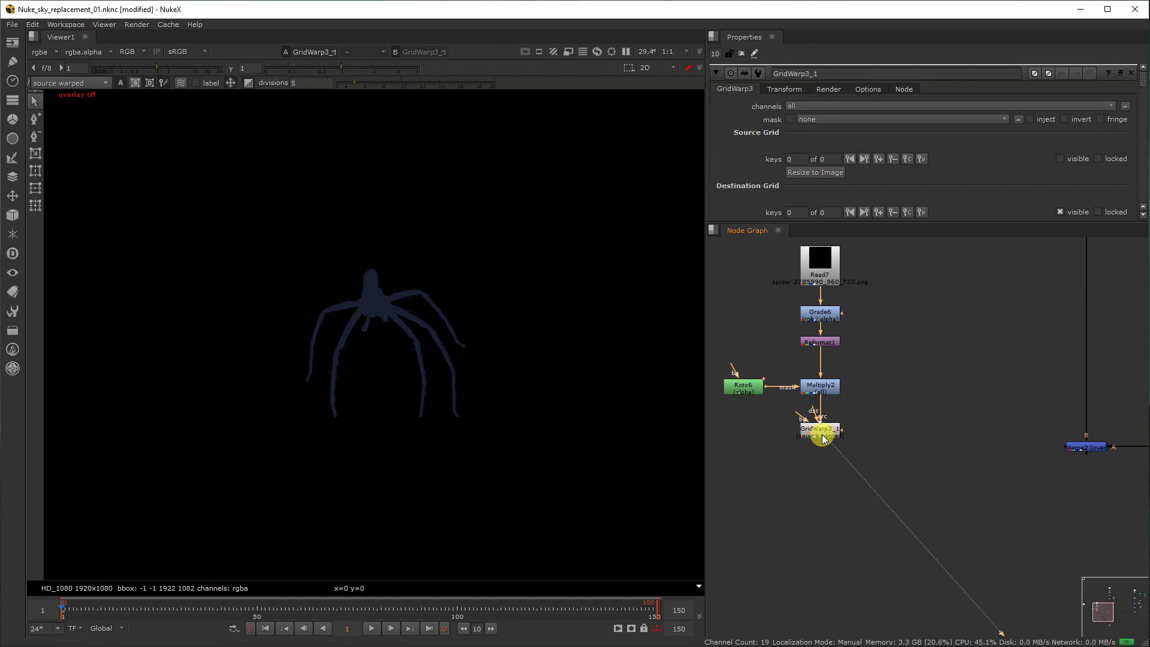
- Turn the viewer overlay back on to show the GridWarp control grid over the spider
click(811, 479)
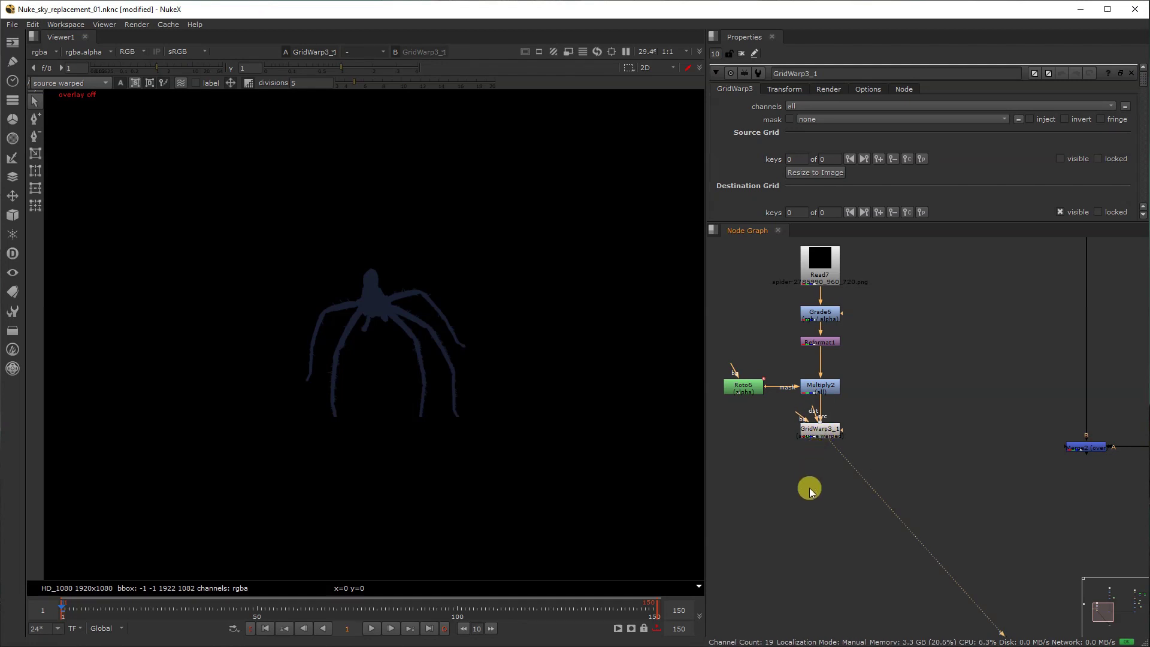
key(F7)
middle_drag(828, 450, 850, 466)
key(o)
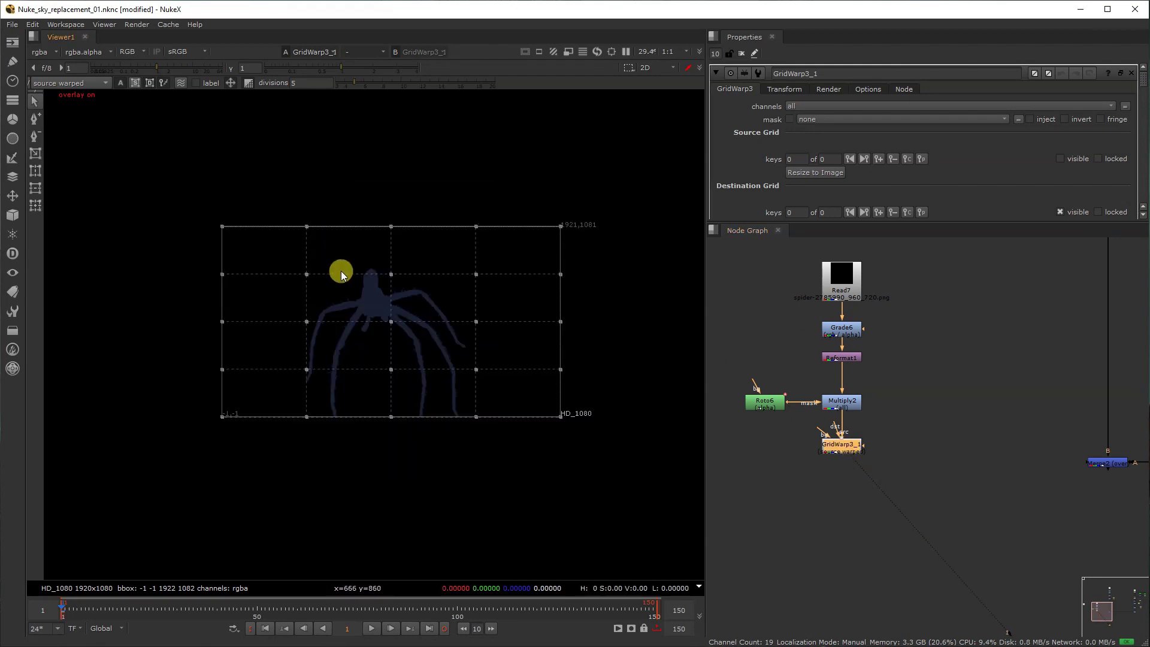
scroll(377, 291, up, 2)
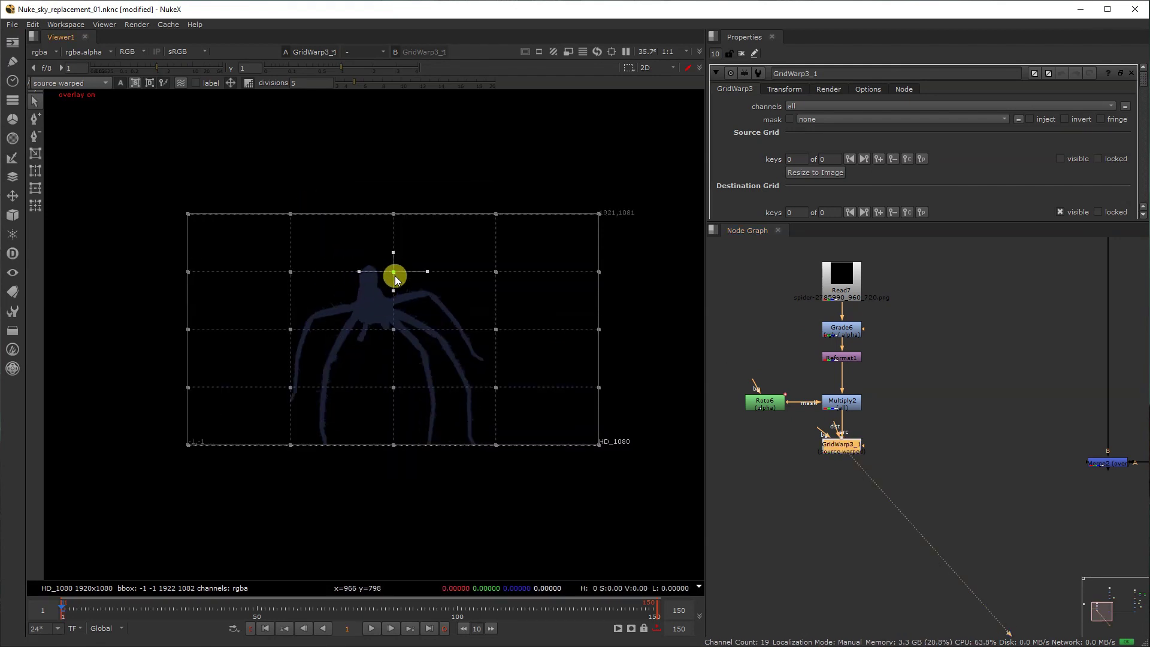
- Pull the two upper-middle points of the warp grid down to flatten the spider's body, and add a Transform node below GridWarp3_1
drag(394, 276, 399, 293)
mouse_move(390, 333)
mouse_down()
mouse_move(394, 347)
mouse_move(396, 337)
mouse_up()
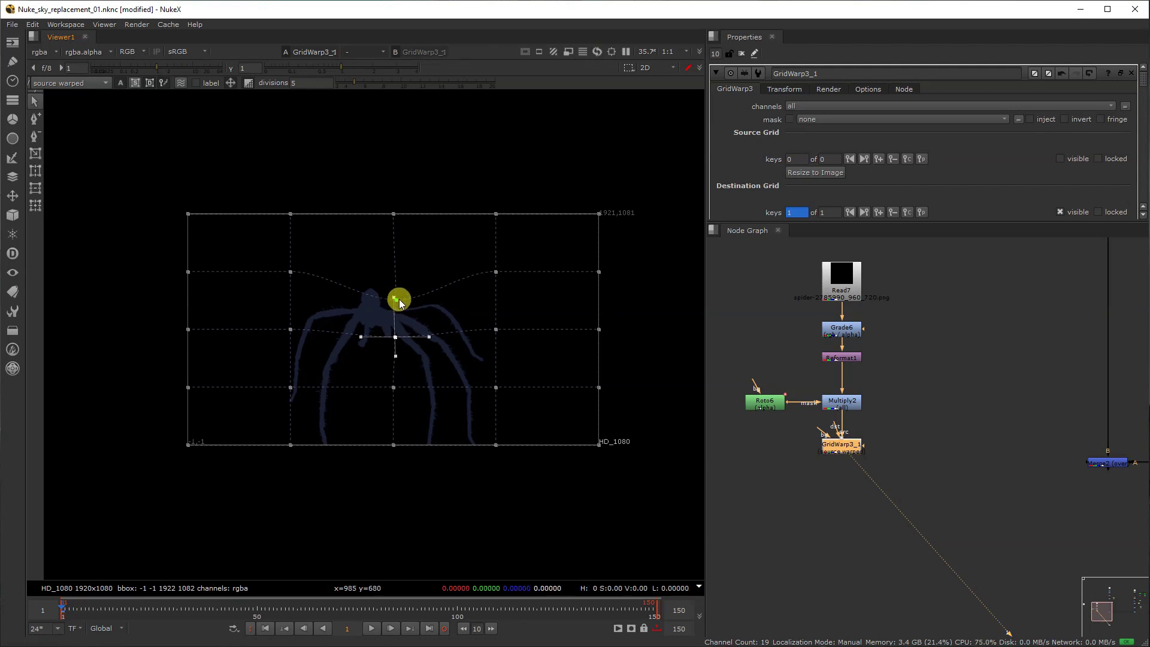
scroll(771, 437, down, 3)
click(816, 446)
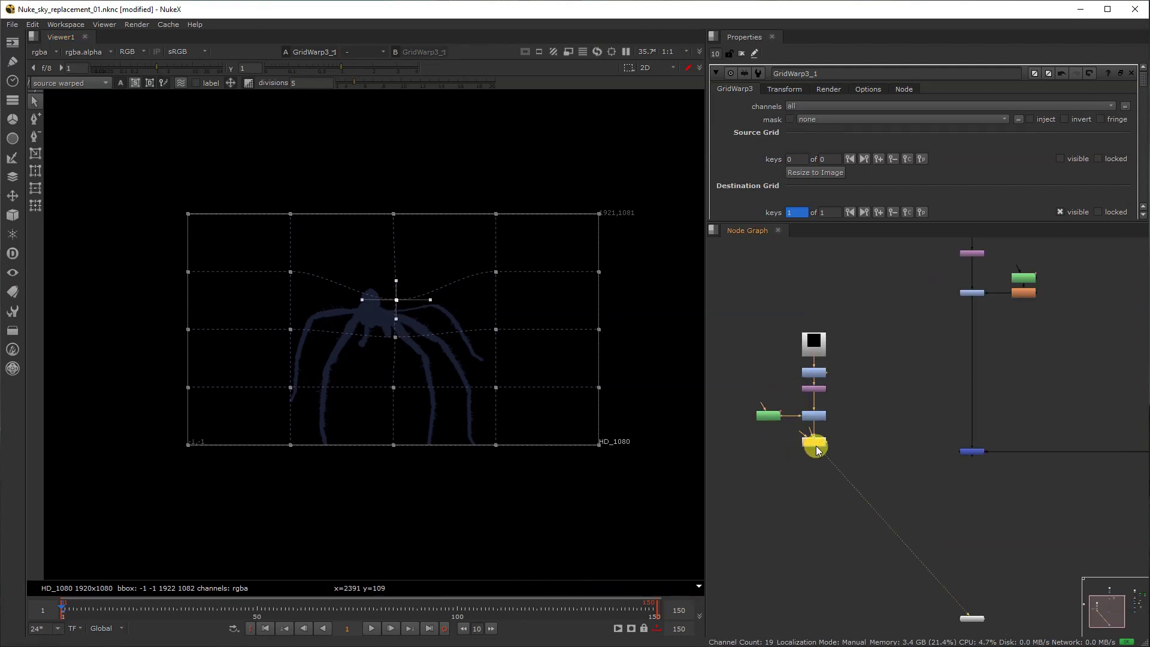
key(t)
drag(815, 457, 815, 470)
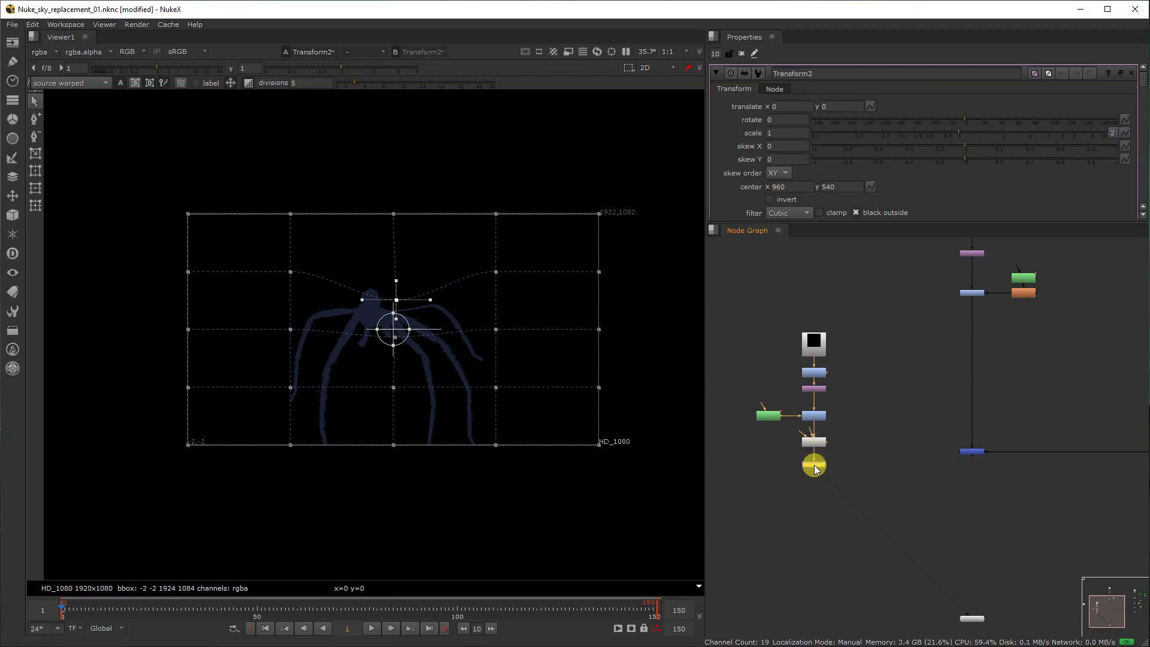
- Limit the number of open property panels to 1 and open Transform2's properties in a floating window
click(1120, 74)
click(1013, 73)
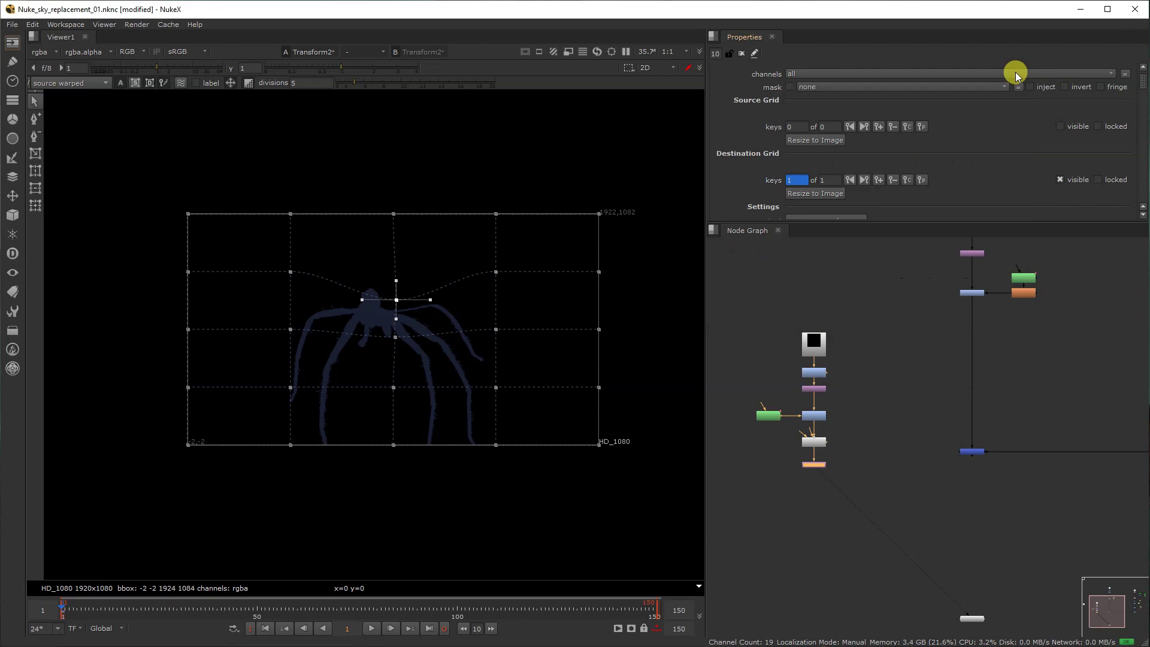
double_click(714, 51)
text(1)
key(Return)
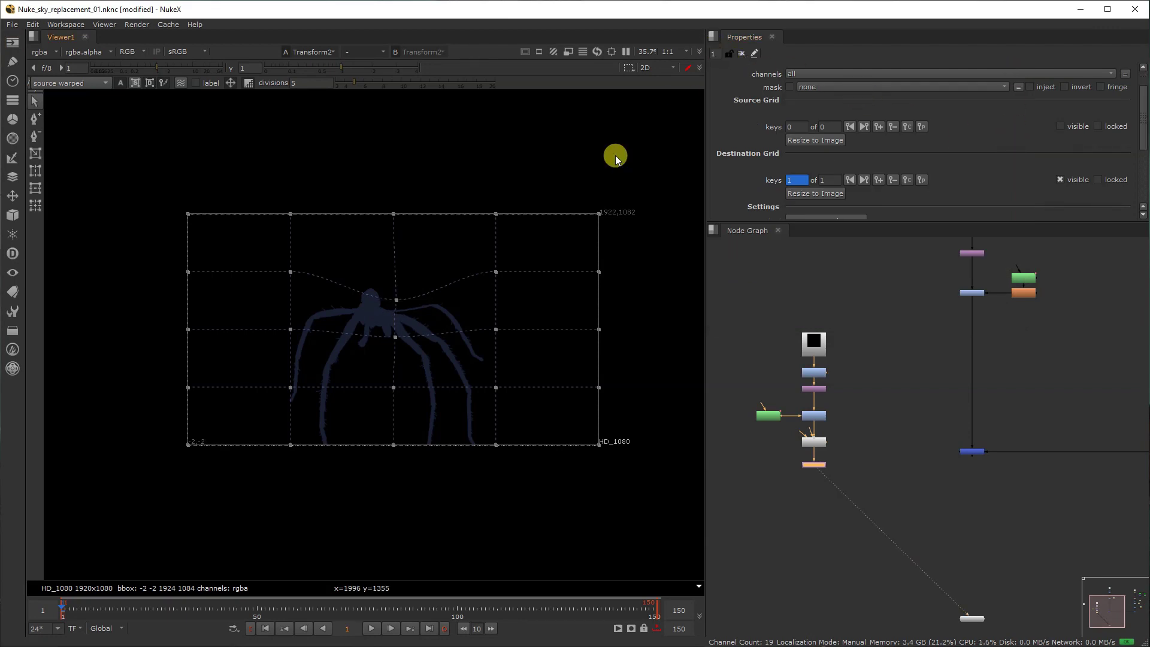
double_click(814, 468)
click(1049, 101)
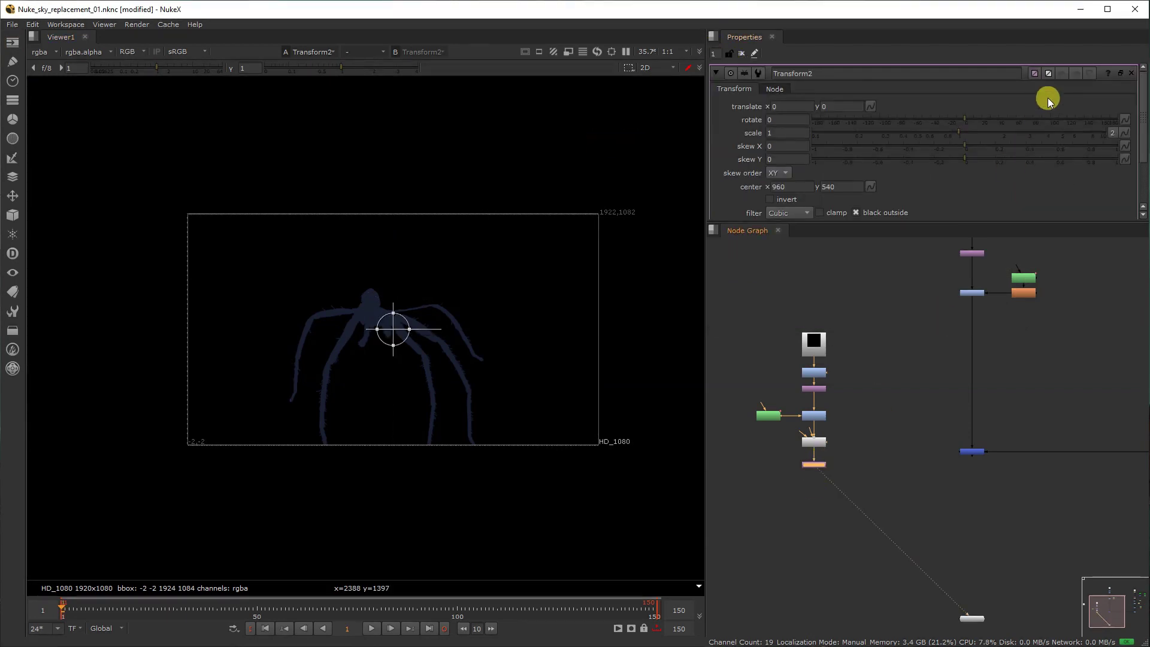
click(1118, 75)
- Add a Merge node on the sky branch above Merge2, with the spider's Transform2 as its A input
middle_drag(901, 405, 778, 433)
middle_drag(772, 496, 901, 554)
key(m)
drag(841, 573, 958, 531)
- Set Transform2's translate to x -15 and y -30, and its rotate to -8
click(779, 125)
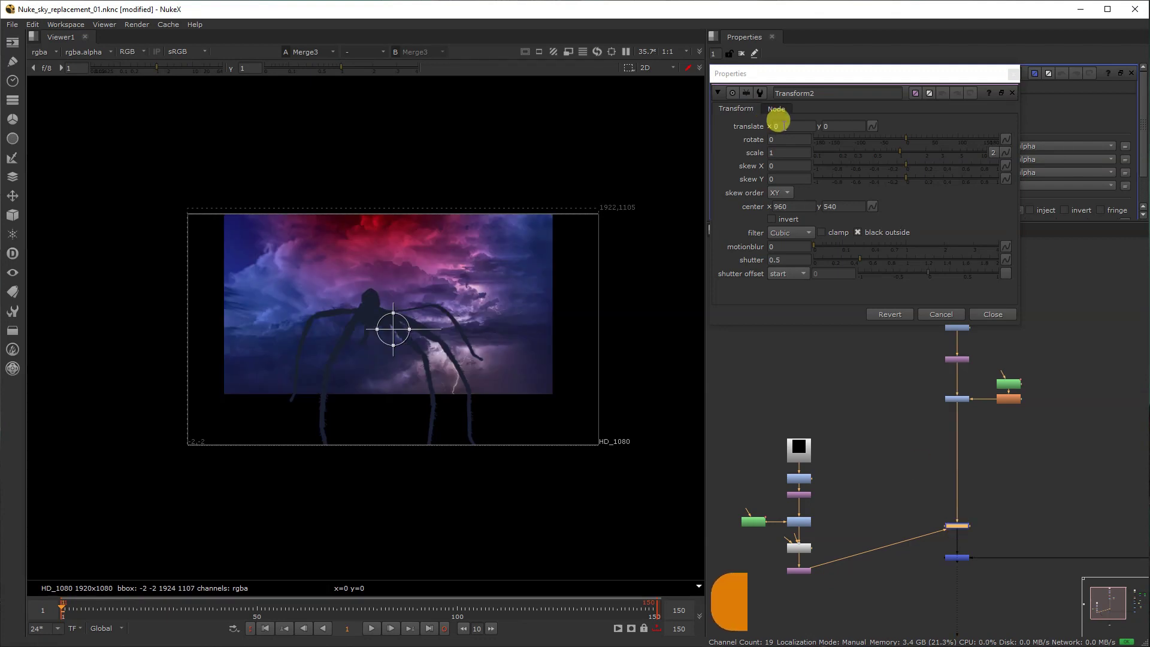
text(-15)
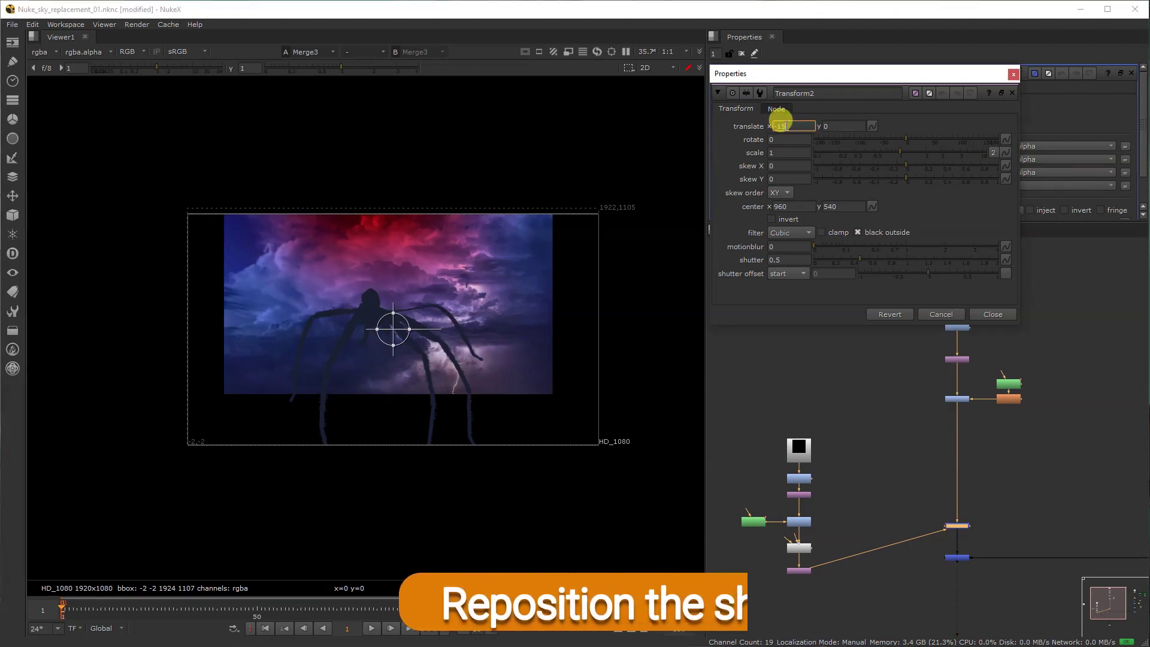
key(Tab)
text(1)
key(ctrl+a)
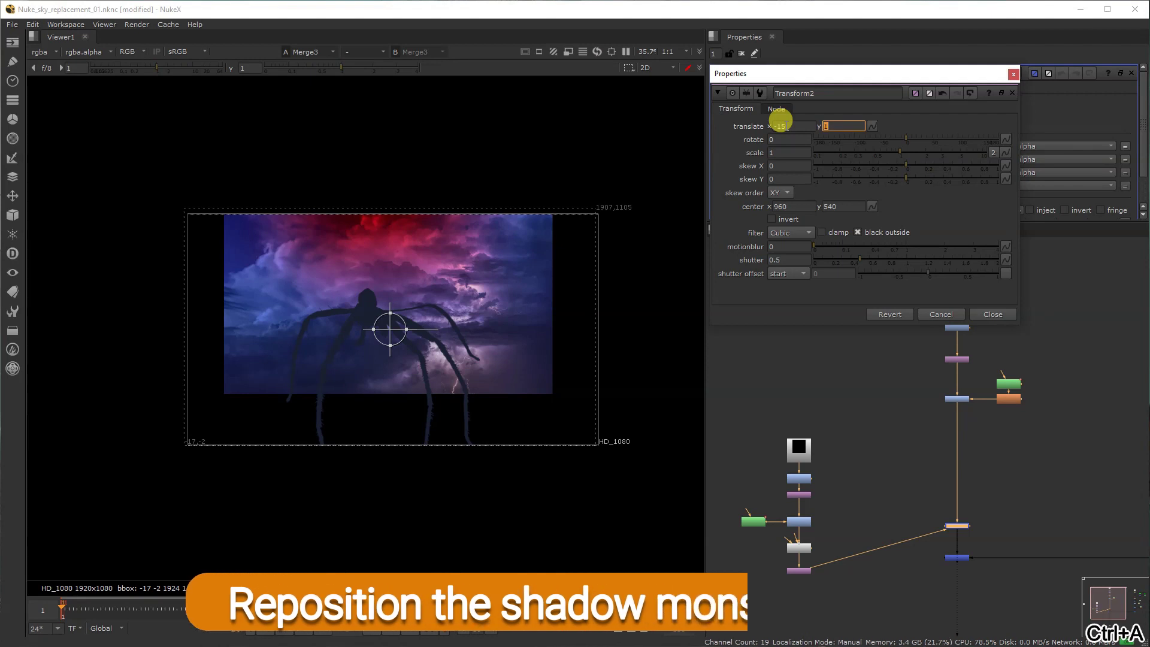
text(-30)
key(Tab)
text(-8)
key(Return)
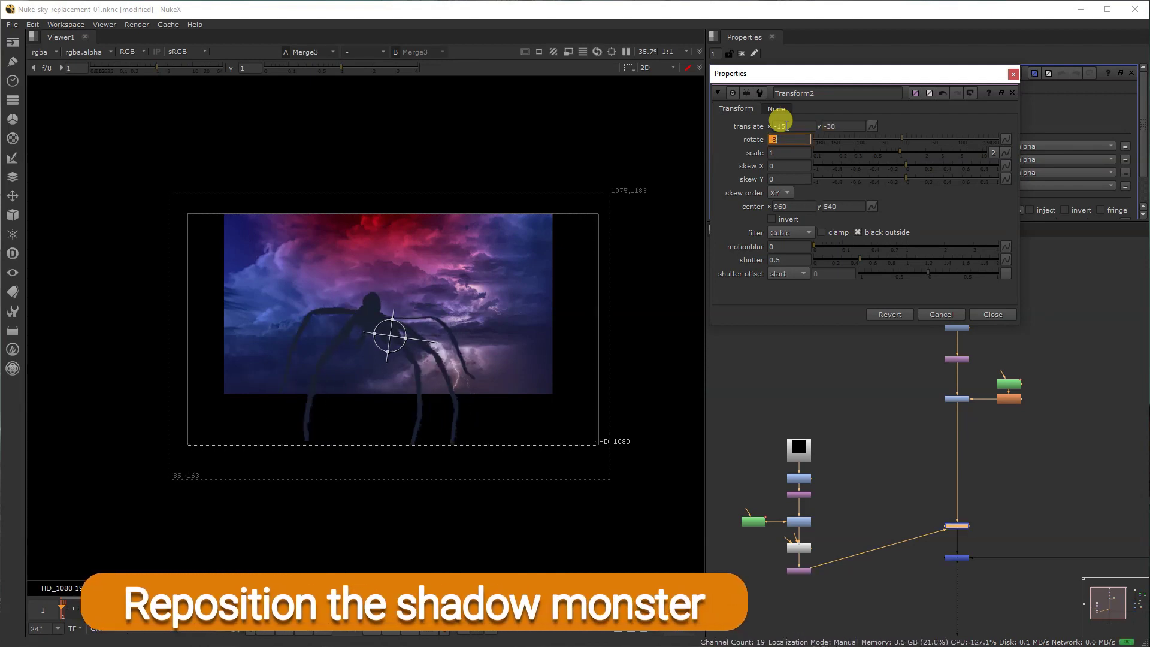
- Split Transform2's scale into separate values and set width to 0.45 and height to 0.5
click(992, 152)
click(788, 152)
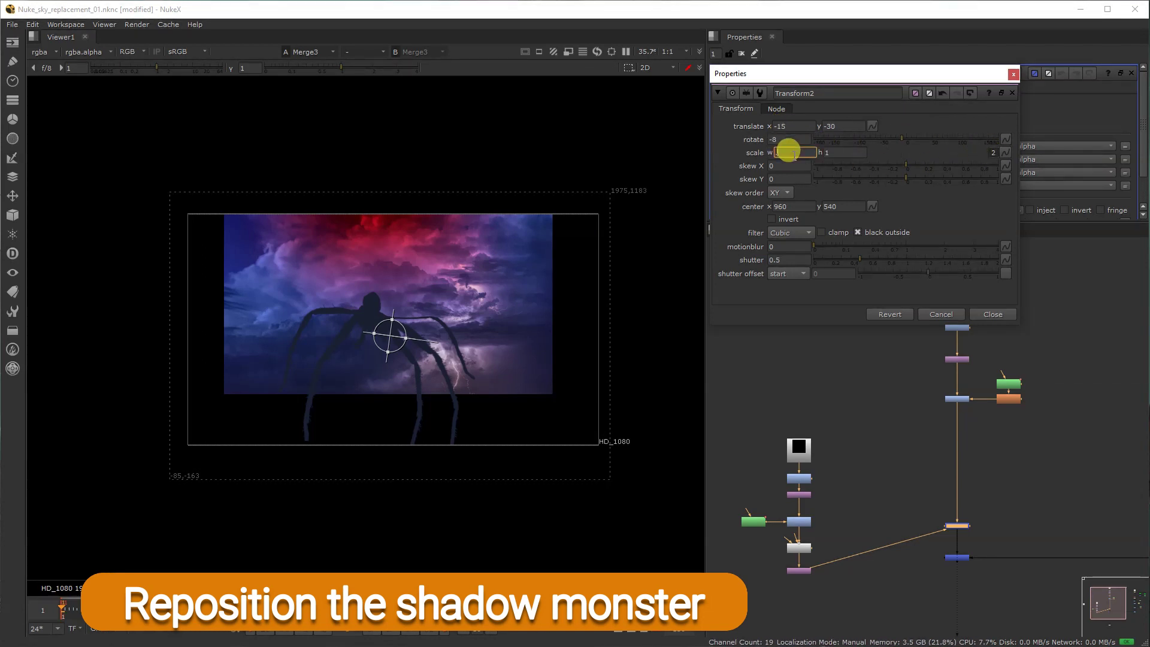
text(0.45)
key(Tab)
text(0.5)
key(Return)
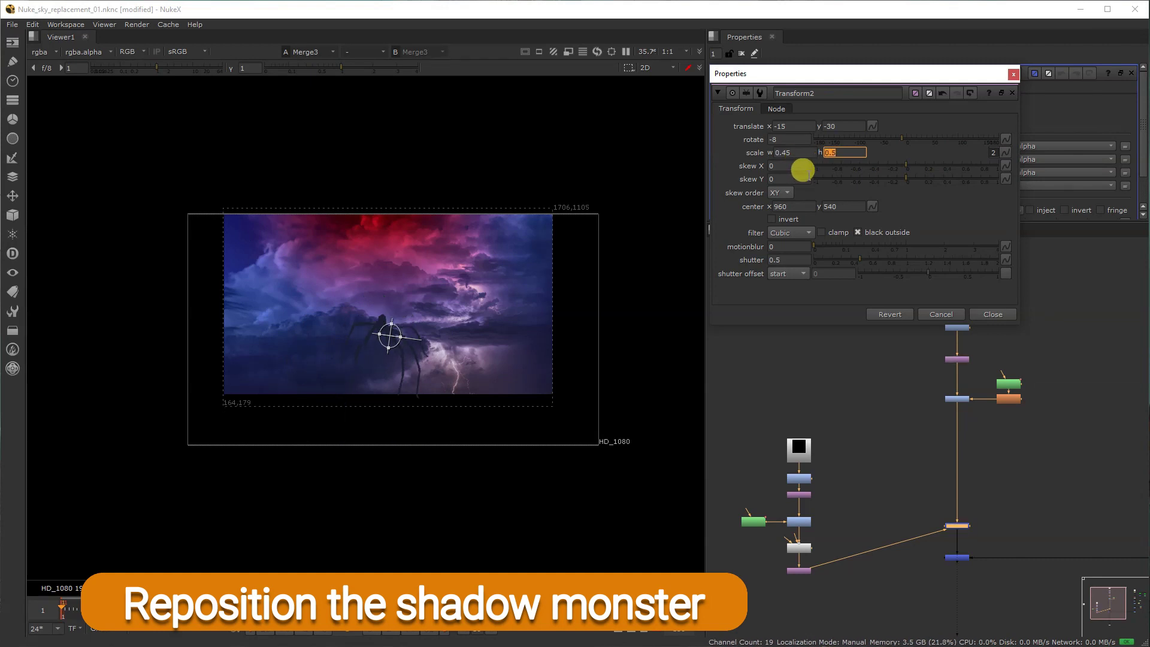
- Set Transform2's skew X to -0.1 and skew Y to 0.1
text(-0.1)
key(Return)
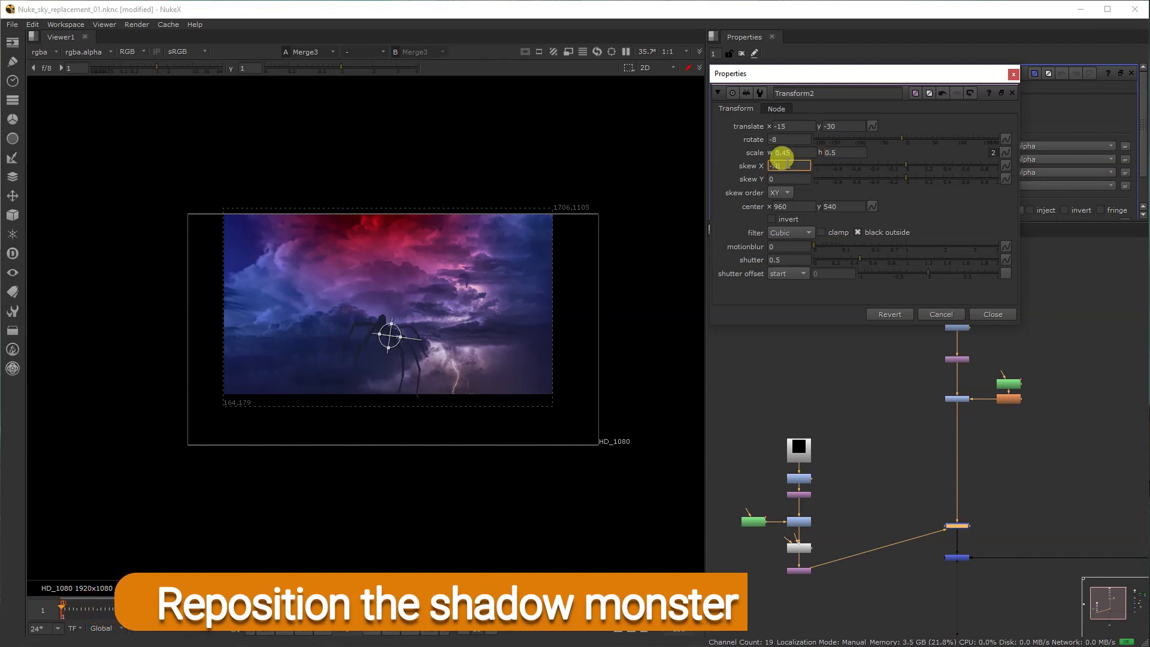
key(Tab)
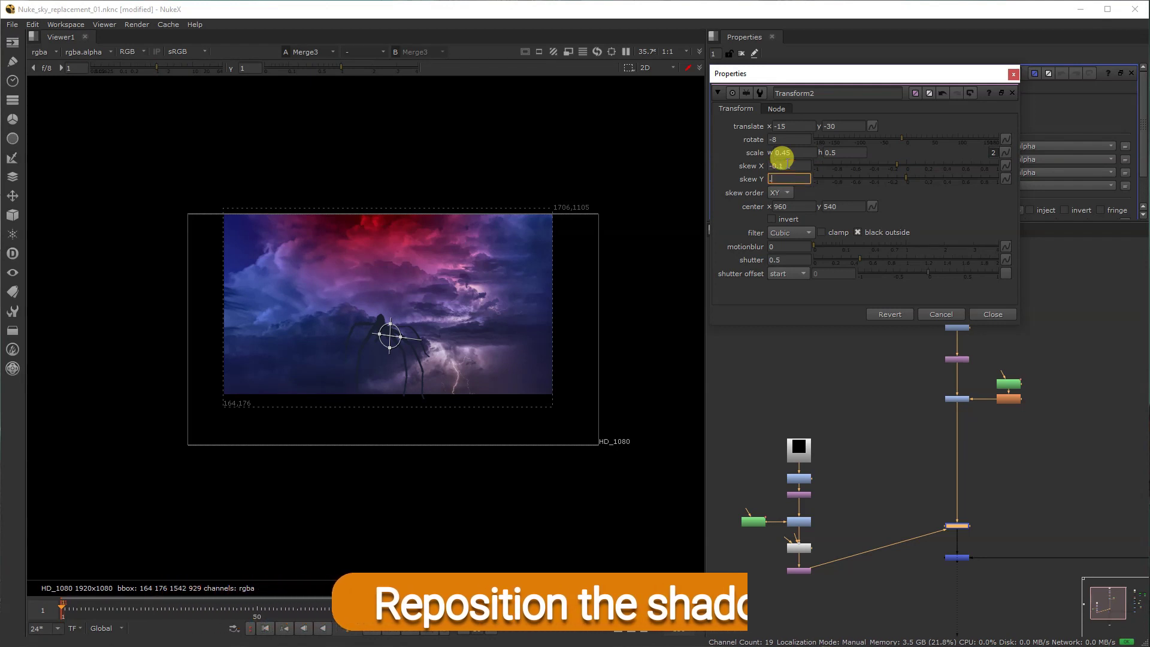
text(0.1)
key(Return)
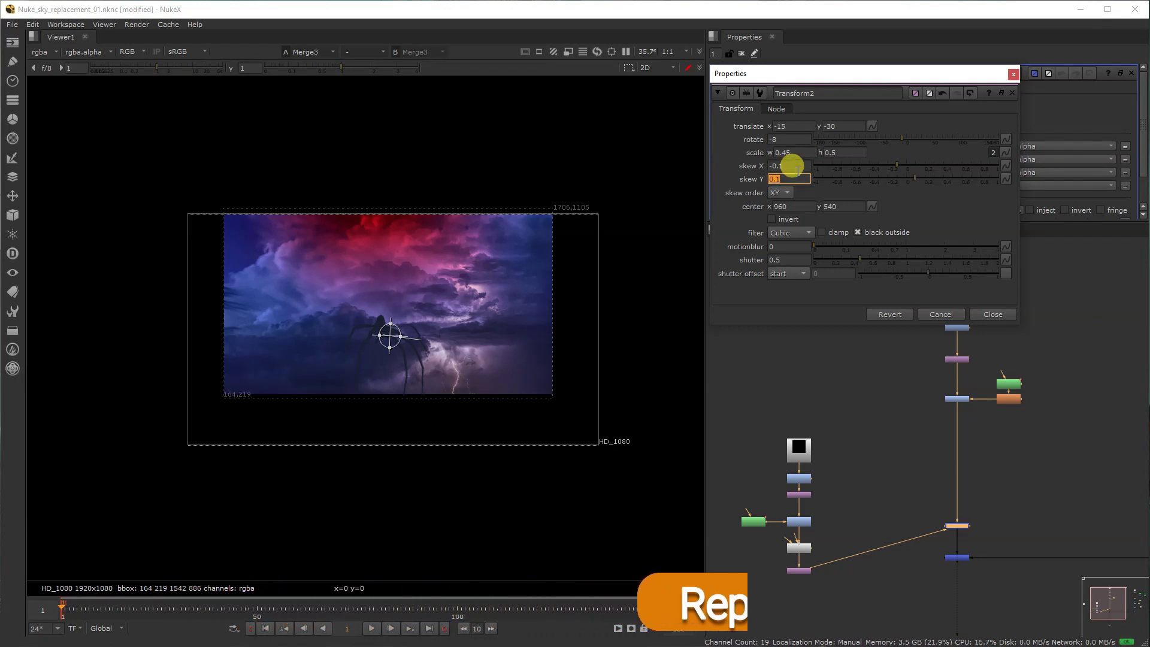
- Show the Merge2 composite in the viewer and examine the spider branch feeding into it
click(935, 589)
middle_drag(927, 592, 851, 545)
key(1)
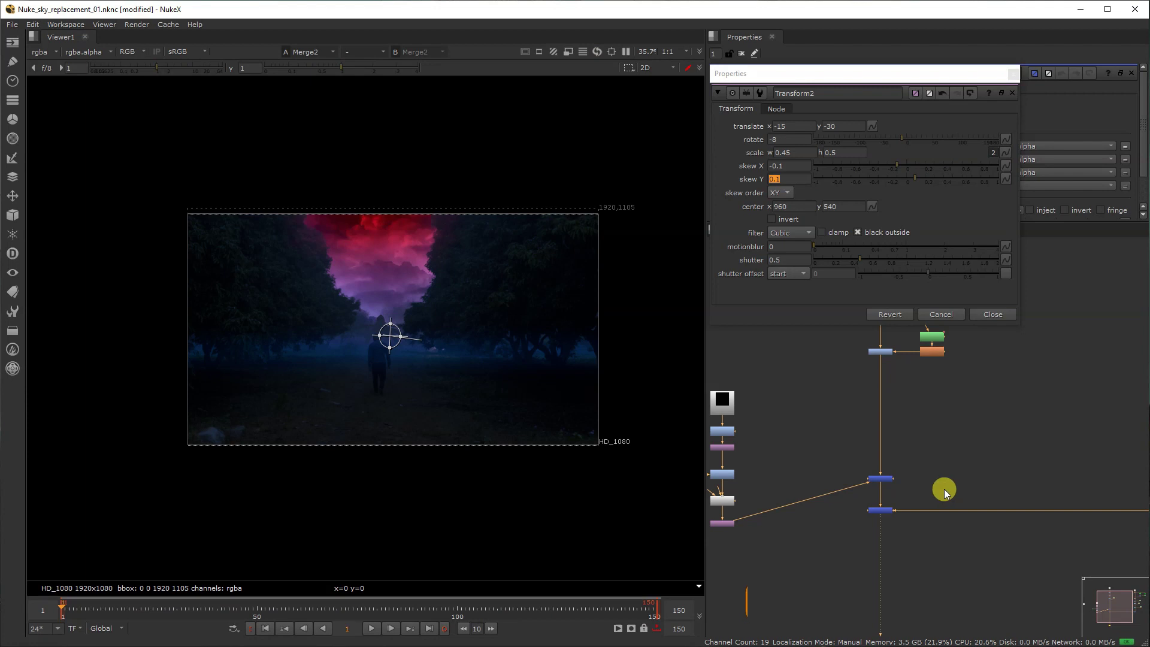
scroll(851, 497, up, 2)
middle_drag(827, 495, 1047, 484)
scroll(1047, 484, up, 1)
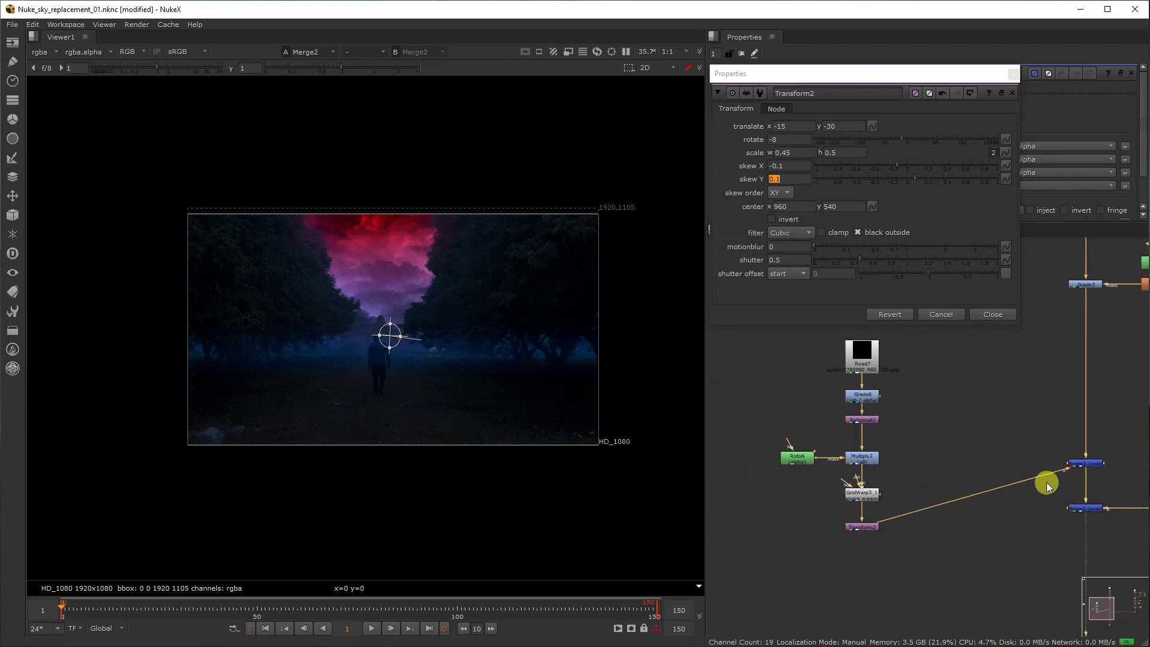
scroll(814, 549, down, 2)
- Move the spider up into the sky gap between the trees, to a translate of about x -11, y 92
drag(779, 559, 883, 409)
scroll(380, 338, up, 4)
drag(406, 334, 413, 274)
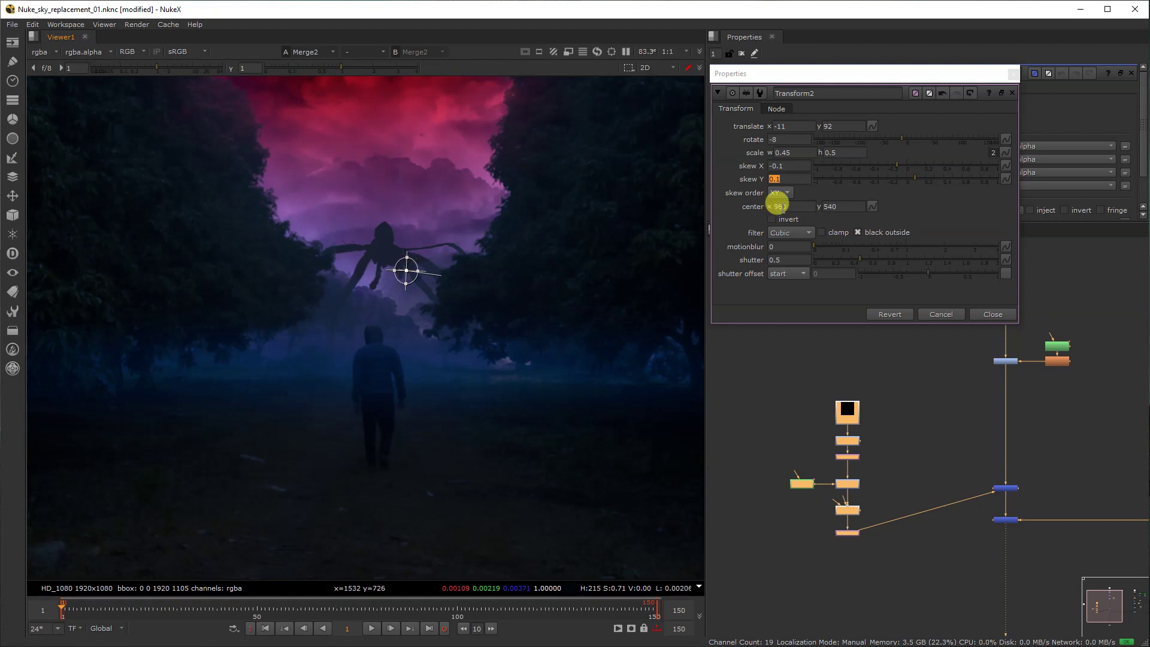
- Fine-tune Transform2 with translate x -13 and scale height 0.54, and close its floating properties
click(835, 153)
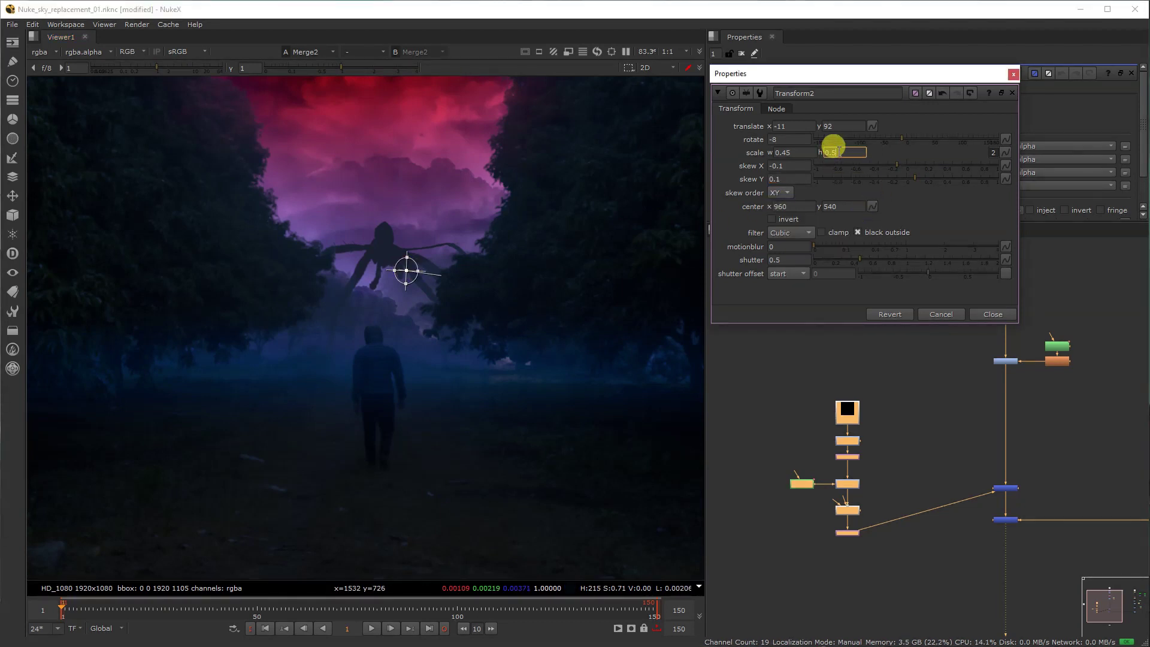
text(5)
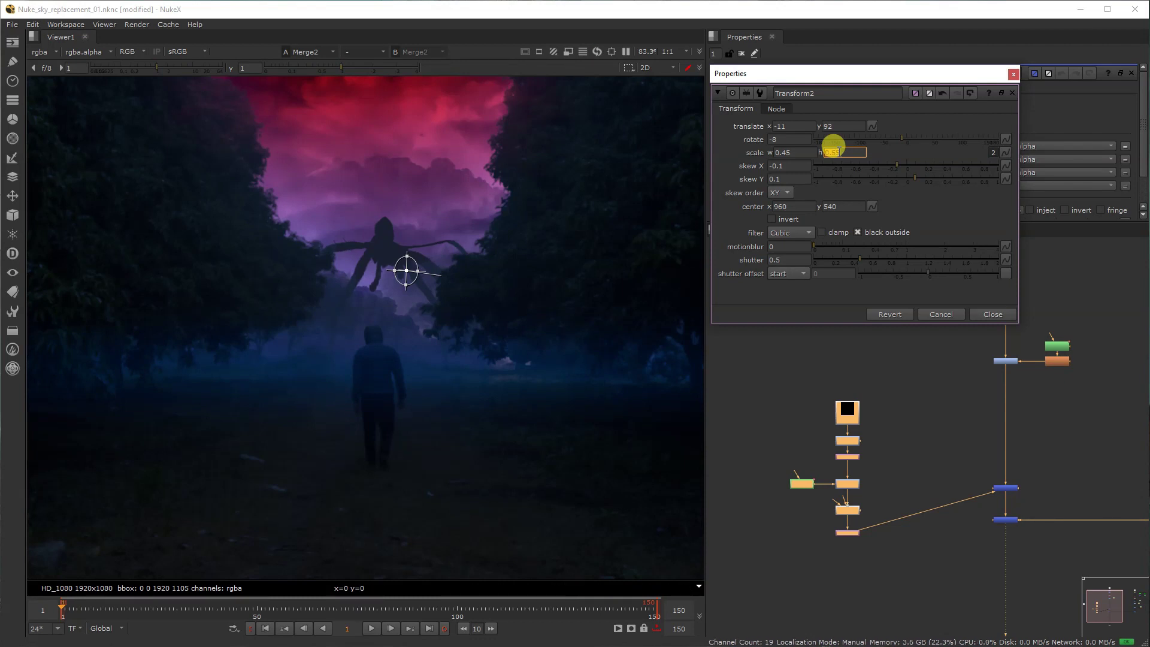
double_click(783, 124)
key(Return)
double_click(839, 151)
key(Return)
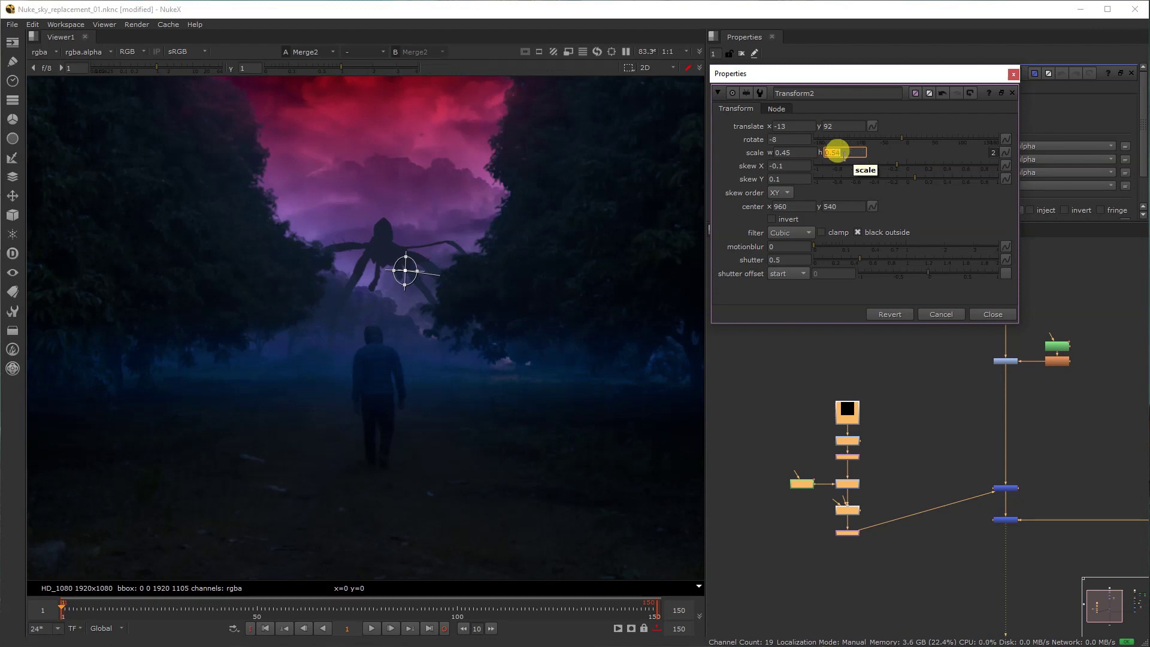
double_click(784, 152)
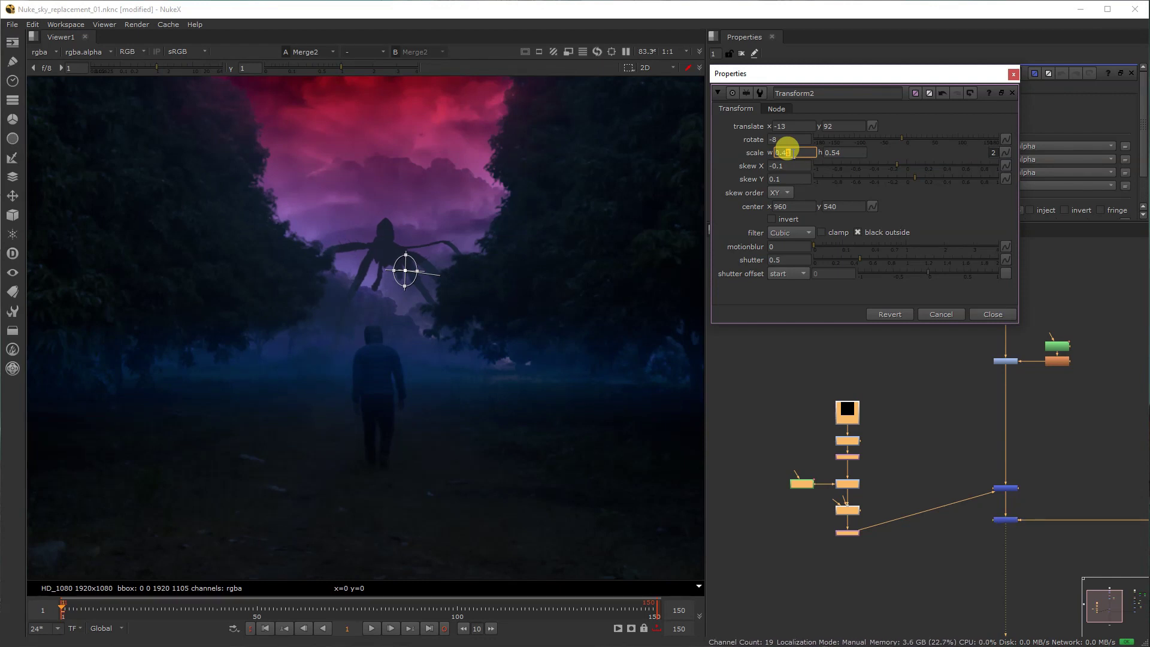
click(470, 195)
click(992, 314)
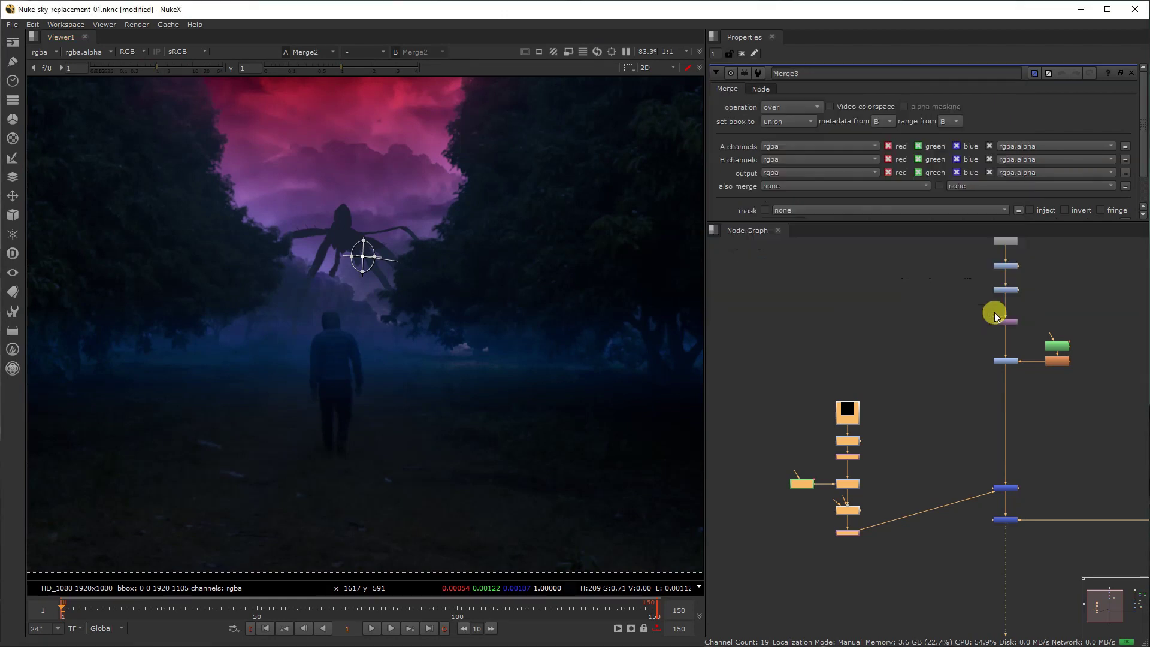
- Align the spider branch so that Transform2 sits level with Merge3, and move the footage's Read node higher above its branch
scroll(837, 398, down, 5)
drag(864, 412, 858, 389)
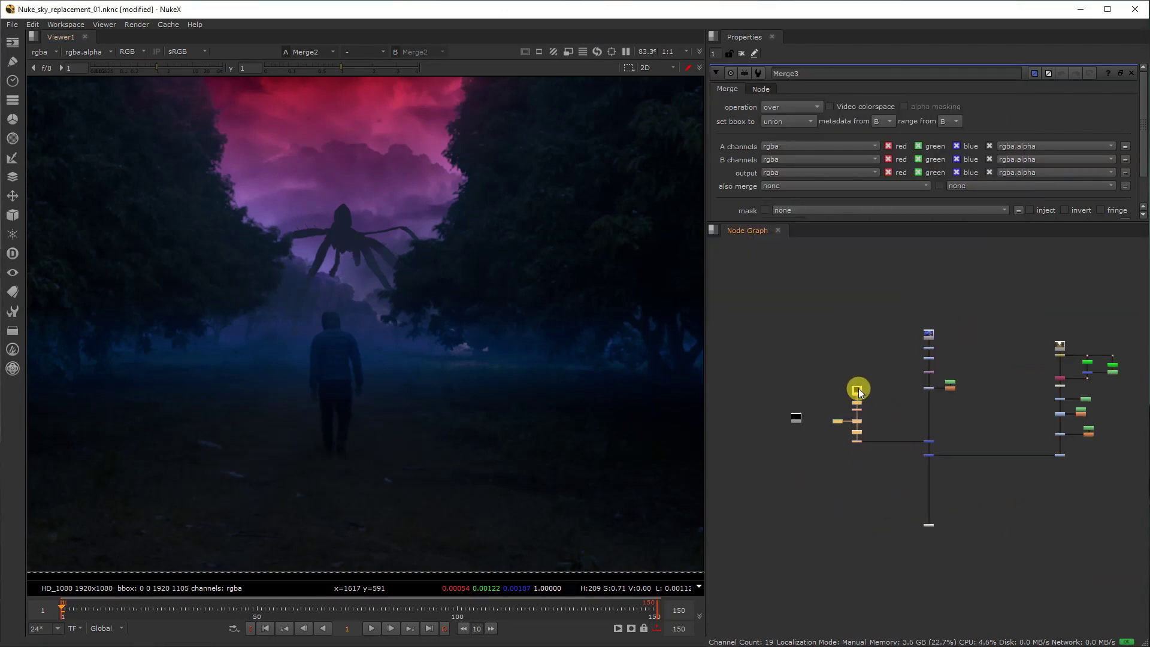
middle_drag(961, 379, 853, 394)
scroll(936, 341, up, 3)
drag(964, 367, 968, 305)
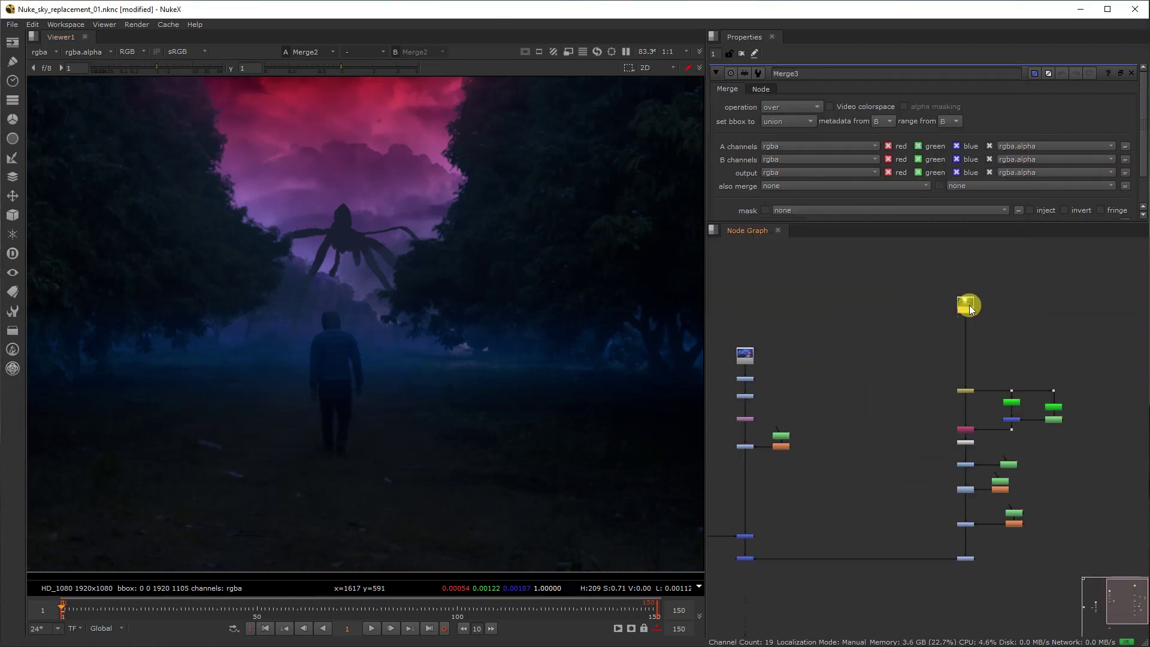
- Select all nodes of the sky branch down to its last Grade and add a Backdrop around them
middle_drag(830, 365, 943, 375)
drag(817, 474, 964, 333)
key(Tab)
text(ba)
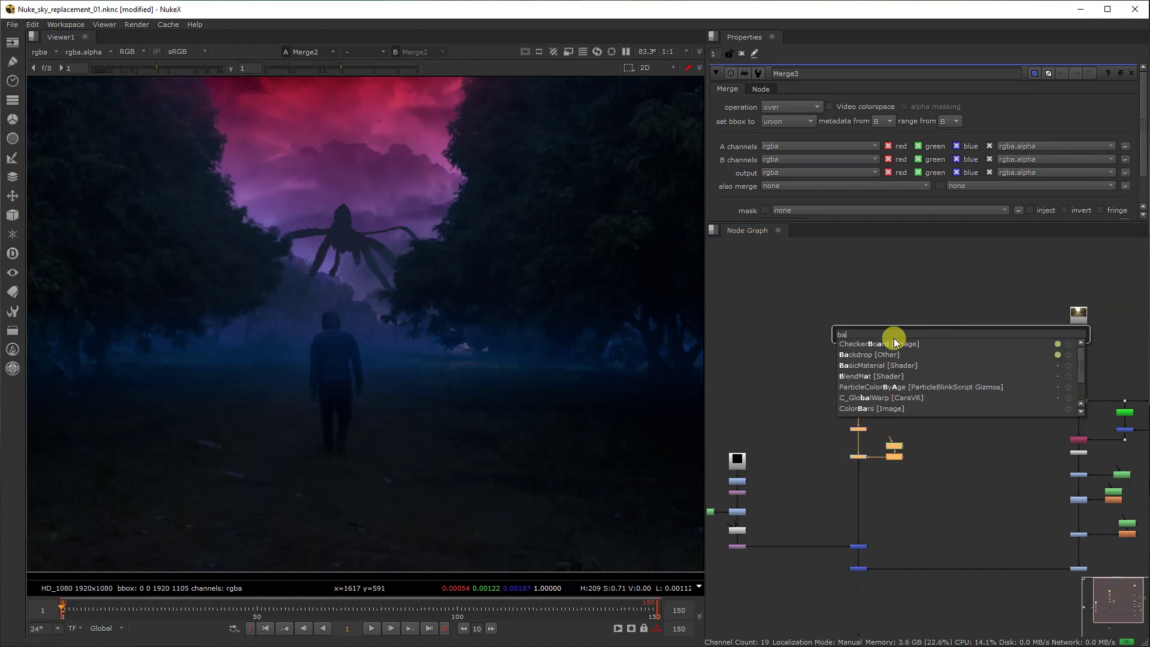
click(889, 354)
scroll(881, 358, up, 2)
- Label the new backdrop "Sky" and close its properties
double_click(881, 337)
double_click(881, 338)
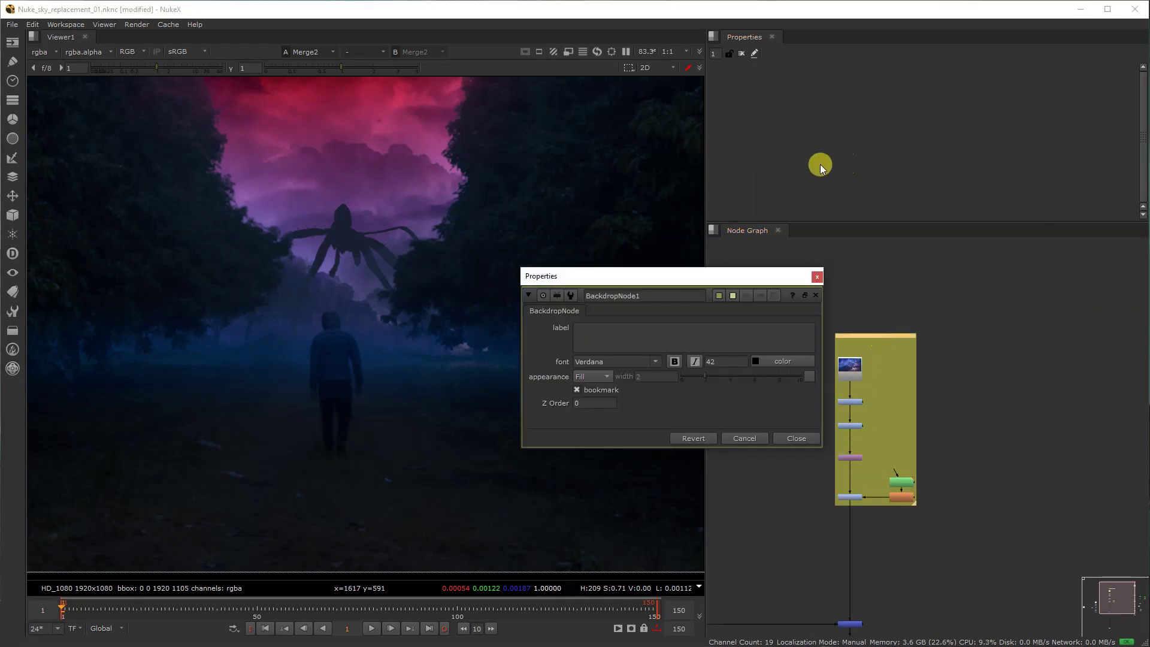
click(1005, 427)
middle_drag(925, 484, 1004, 447)
click(801, 438)
- Examine how the spider branch connects to the merge nodes below the Sky backdrop
middle_drag(846, 473, 976, 415)
drag(820, 543, 916, 370)
scroll(847, 417, down, 4)
scroll(965, 479, up, 2)
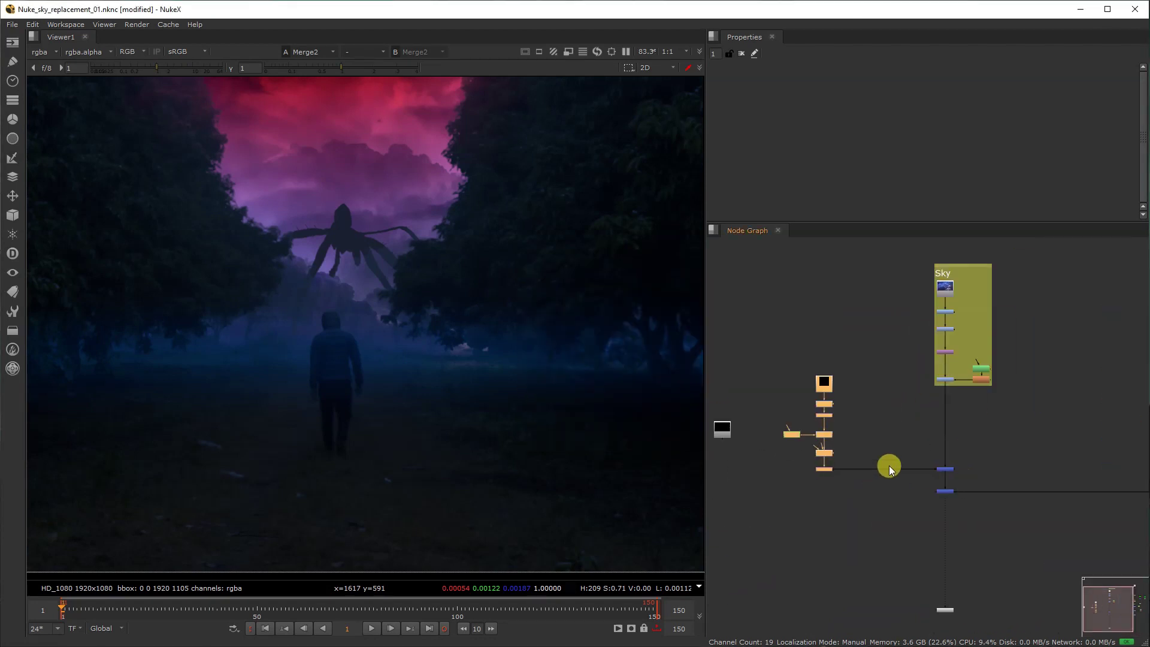
middle_drag(806, 450, 832, 441)
middle_drag(987, 485, 1057, 477)
click(840, 544)
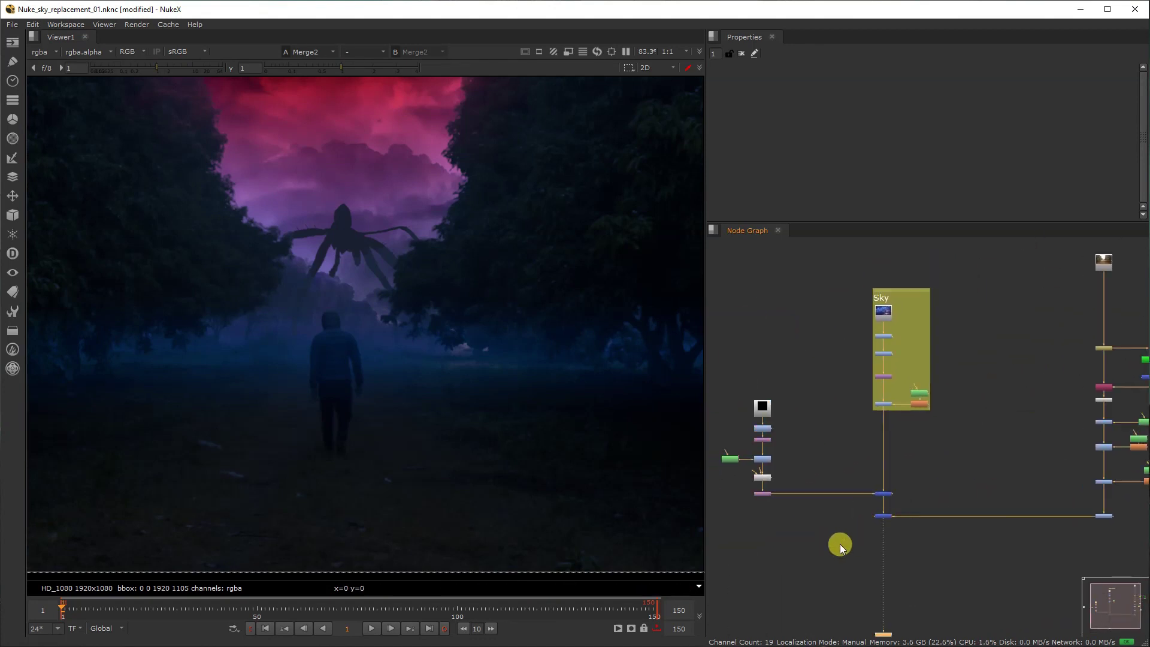
middle_drag(922, 504, 928, 465)
scroll(822, 440, up, 3)
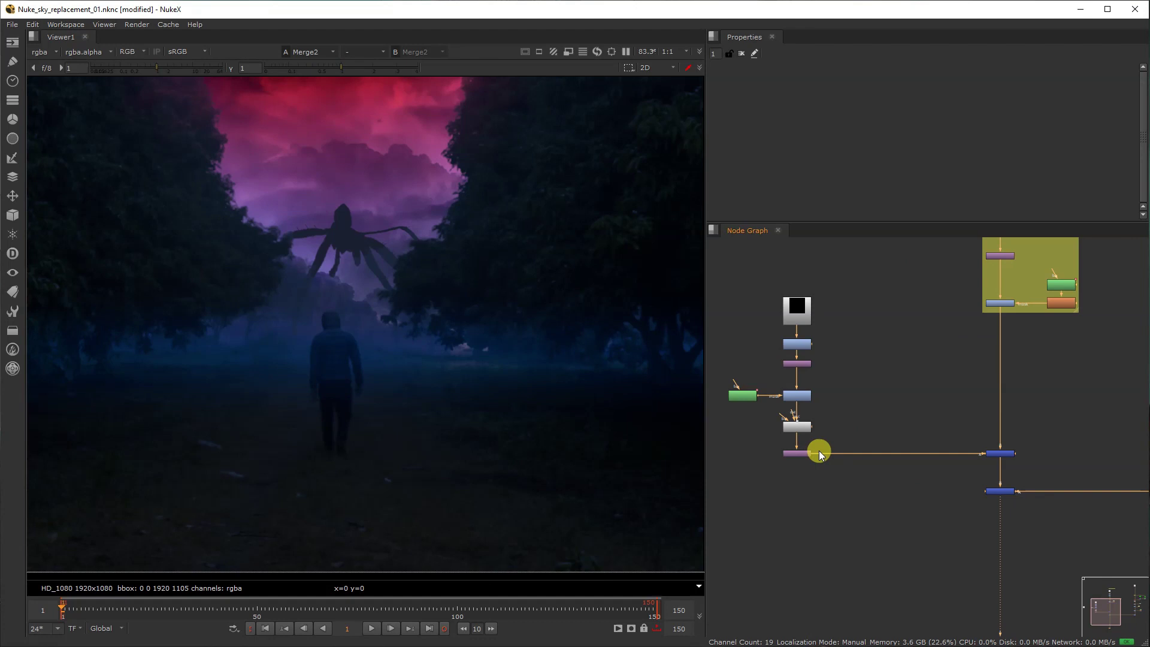
scroll(844, 445, down, 3)
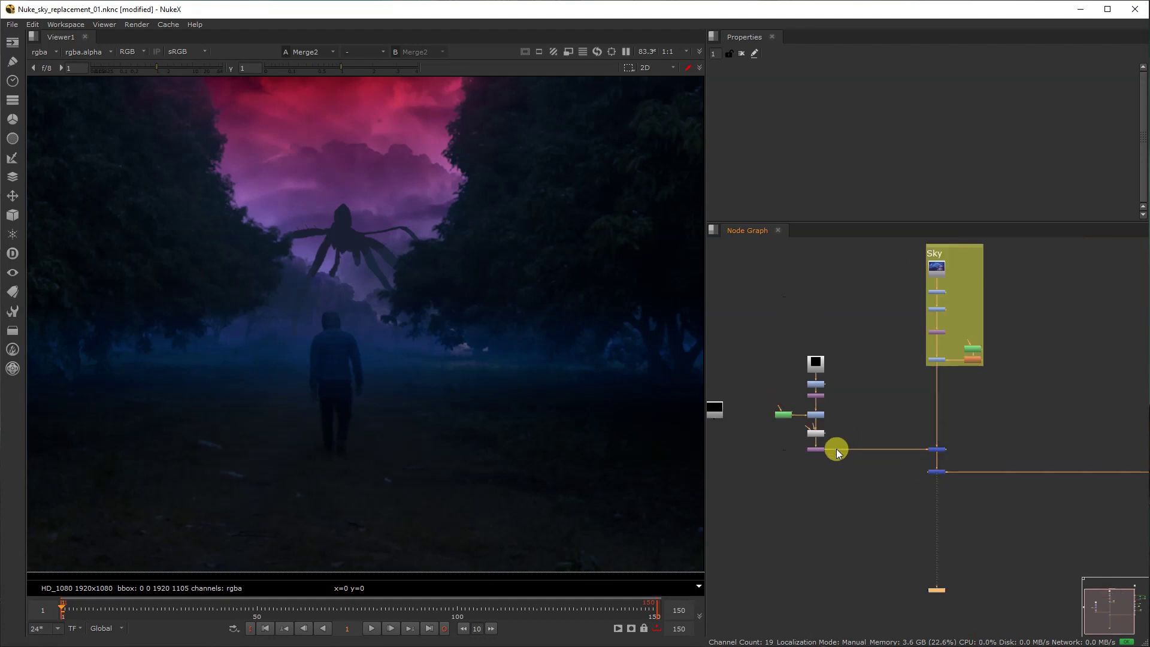
scroll(828, 418, up, 3)
middle_drag(1011, 418, 921, 457)
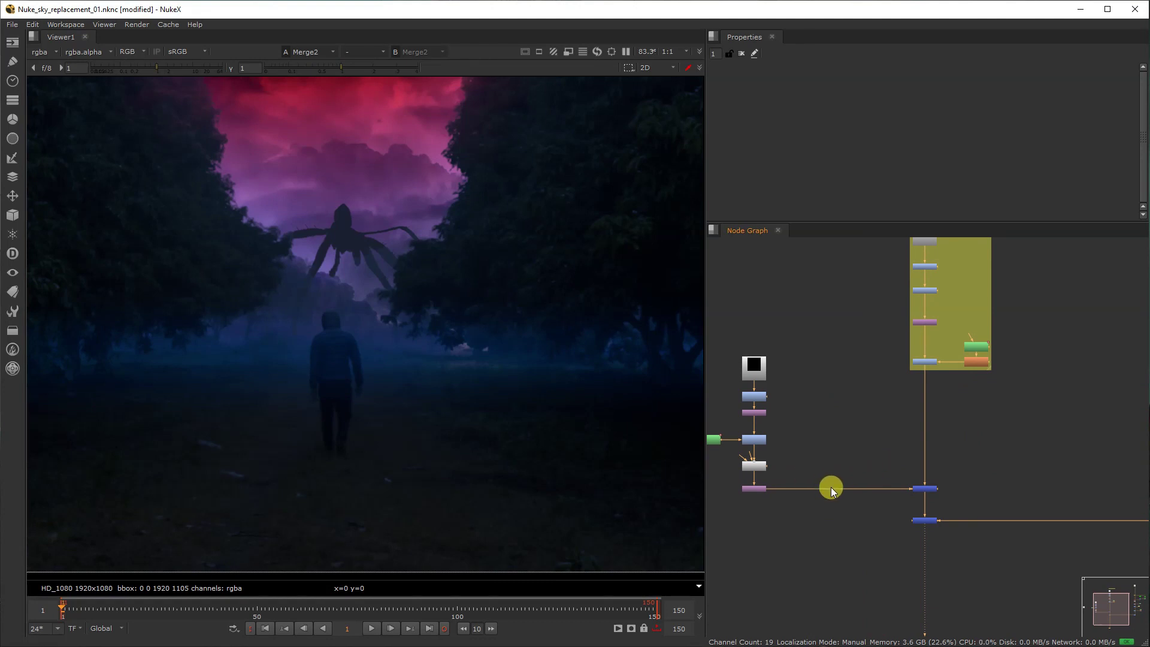
click(861, 534)
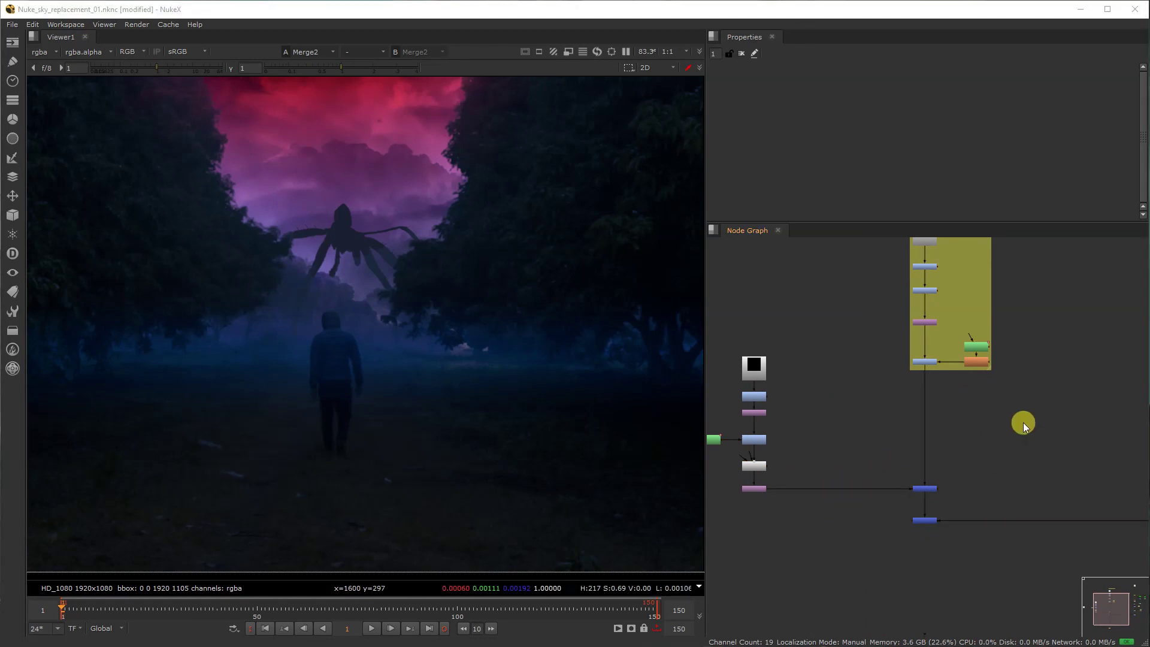
- Show the output of Grade3, the last node in the Sky backdrop, in the viewer
middle_drag(1022, 423, 863, 509)
scroll(862, 509, down, 2)
scroll(882, 347, up, 2)
middle_drag(998, 348, 1002, 375)
scroll(1001, 375, up, 1)
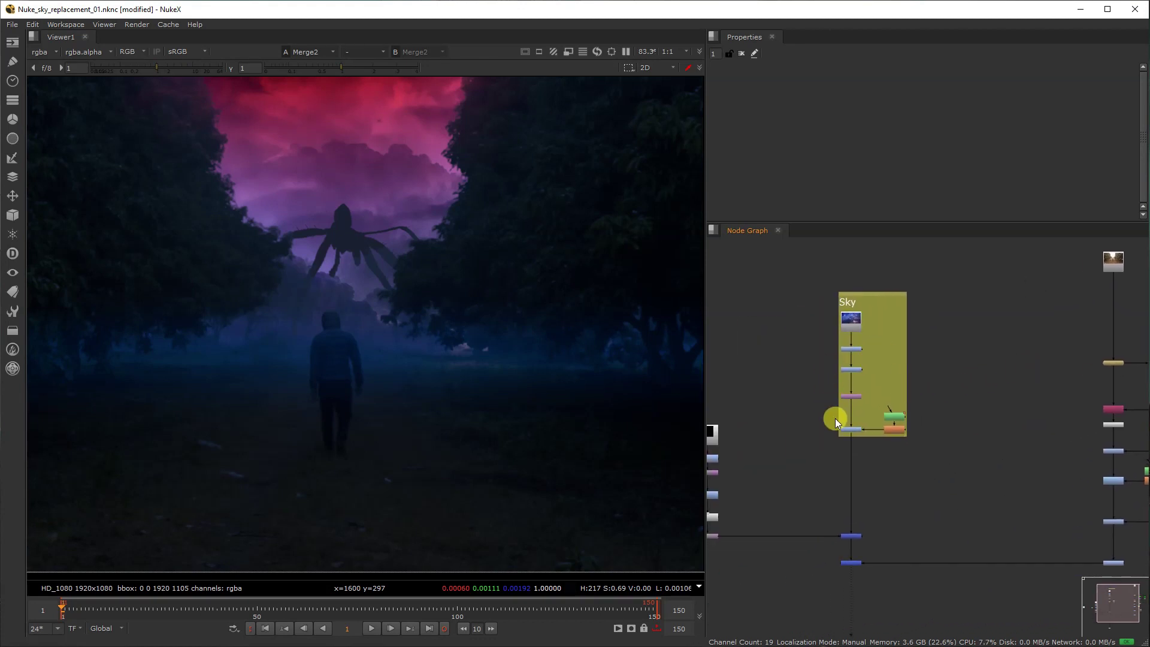
click(853, 429)
key(1)
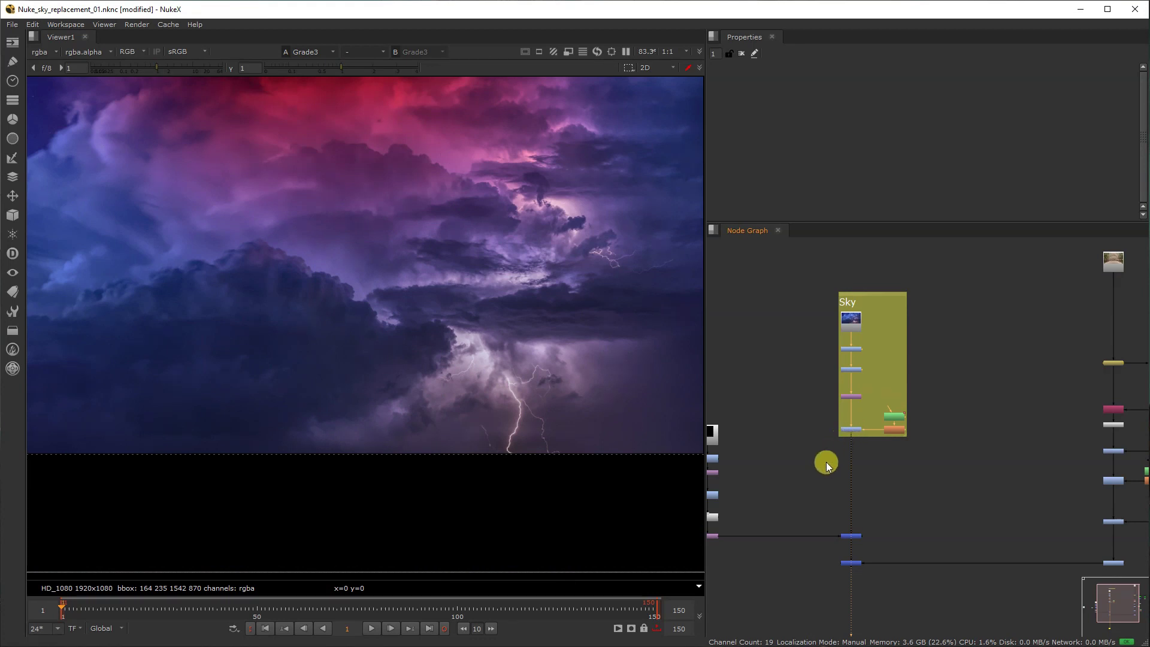
- Examine the node graph around the spider branch, the Sky backdrop's merge nodes and the footage branch with its roto masks
middle_drag(826, 462, 959, 438)
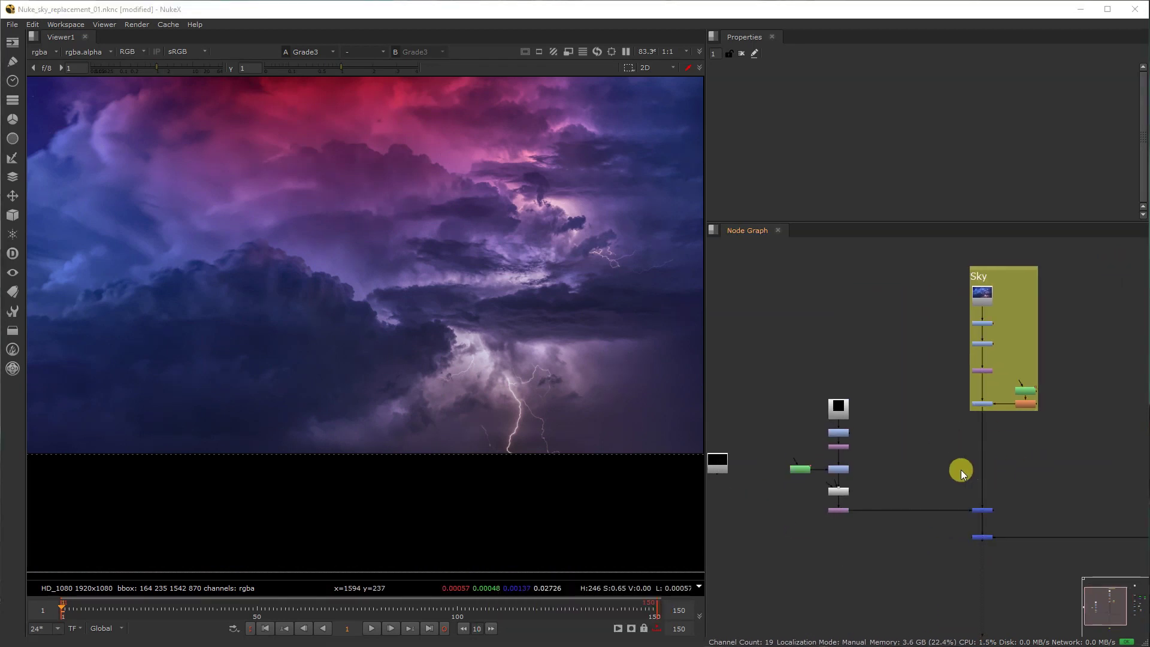
middle_drag(961, 470, 853, 469)
scroll(853, 469, down, 2)
middle_drag(1106, 449, 1043, 462)
scroll(1042, 461, up, 3)
drag(1002, 544, 1087, 478)
drag(1023, 508, 957, 474)
click(1038, 490)
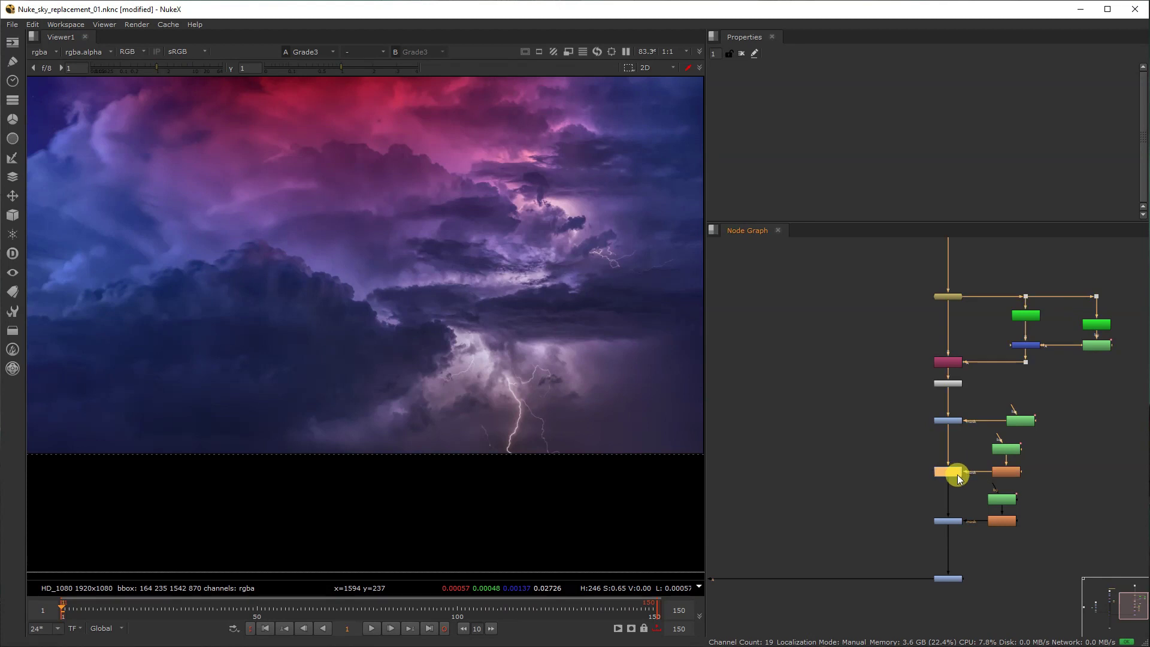
scroll(957, 475, down, 5)
middle_drag(847, 510, 943, 480)
scroll(882, 364, up, 2)
middle_drag(957, 529, 1003, 457)
- Compare the spider branch's Transform2 output with the full Merge2 composite in the viewer
key(1)
click(824, 449)
key(1)
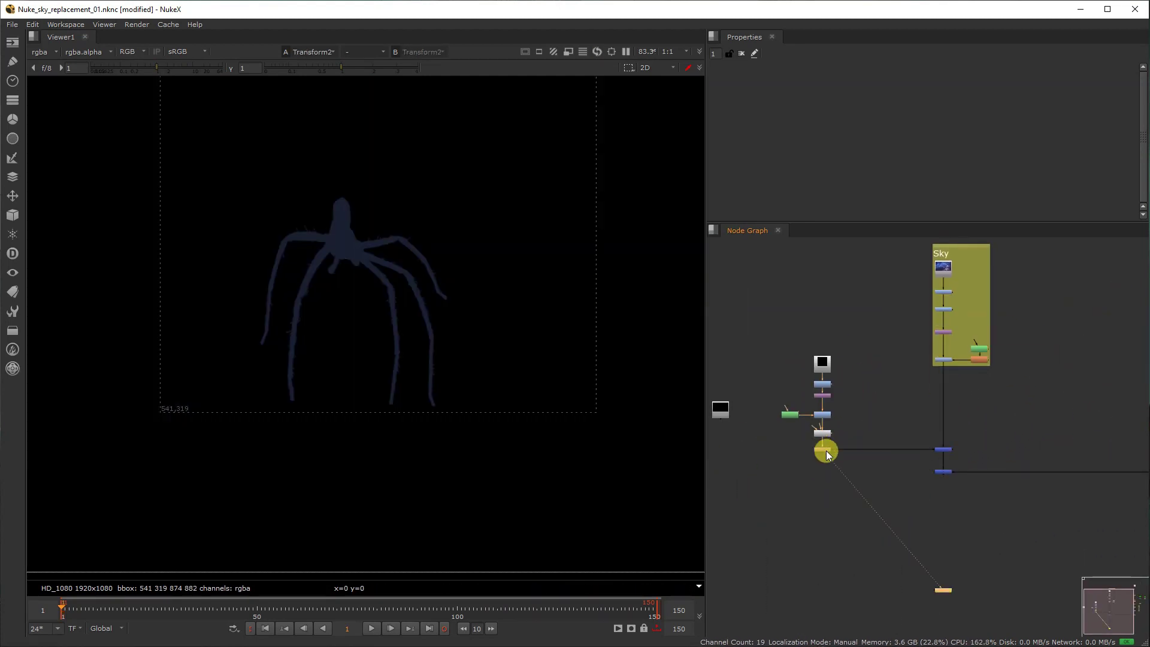
drag(893, 504, 984, 462)
key(1)
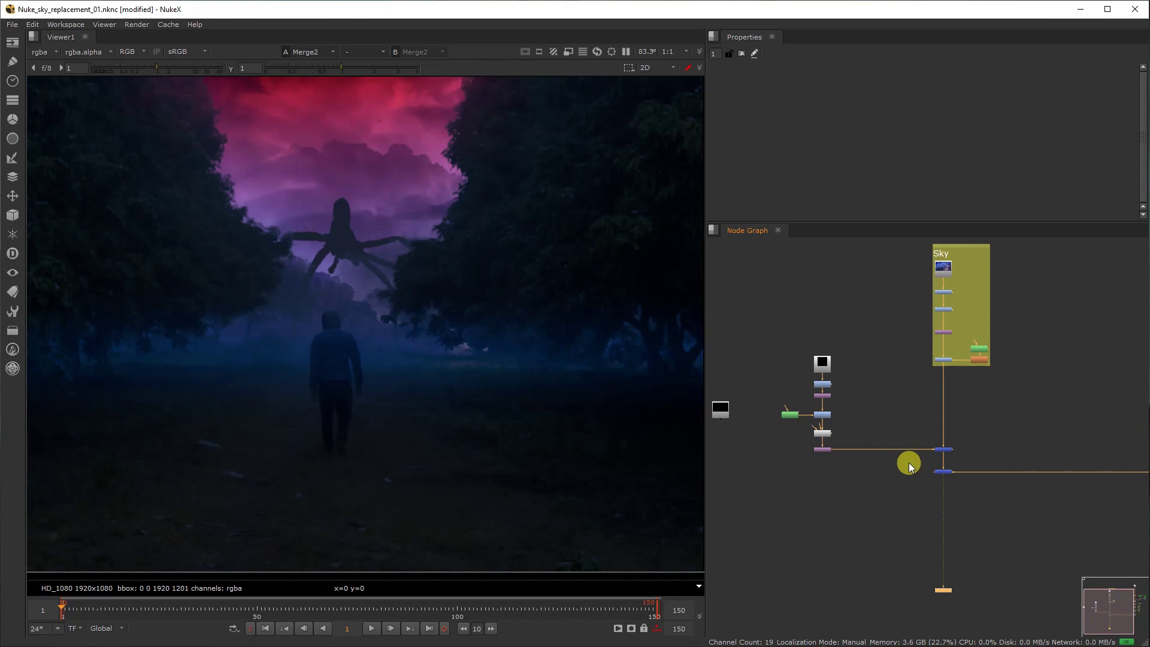
- View the spider's Transform2 output, branch a new Transform off it and set its translate y to -5
middle_drag(909, 463, 958, 412)
scroll(883, 400, up, 3)
click(883, 406)
key(1)
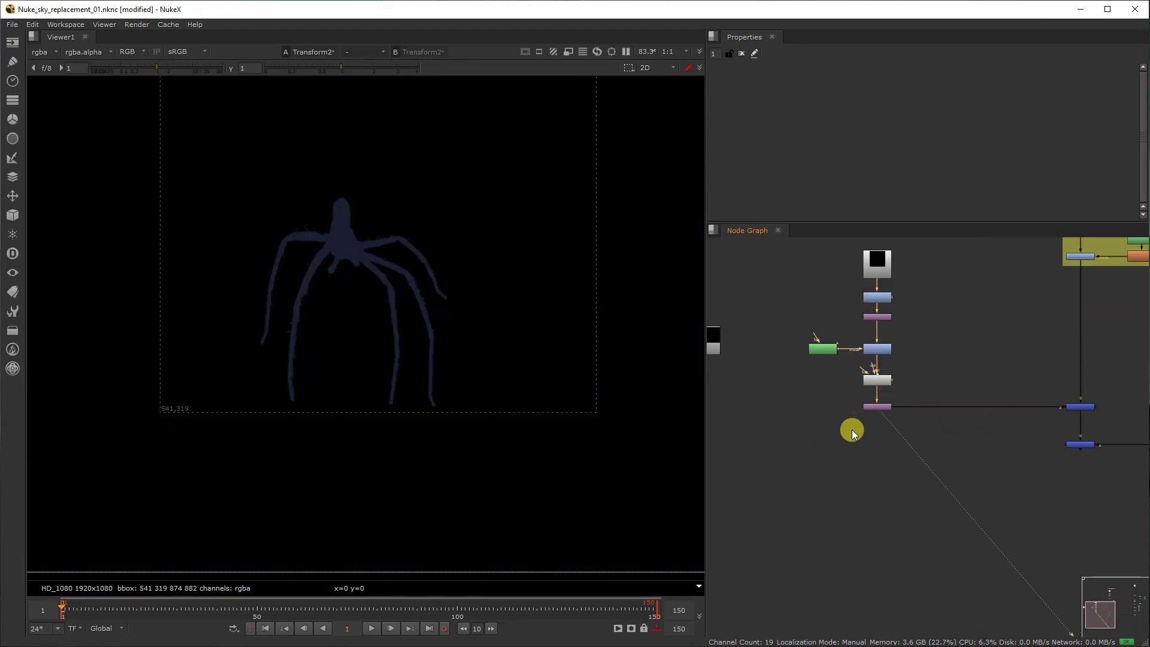
scroll(852, 430, up, 2)
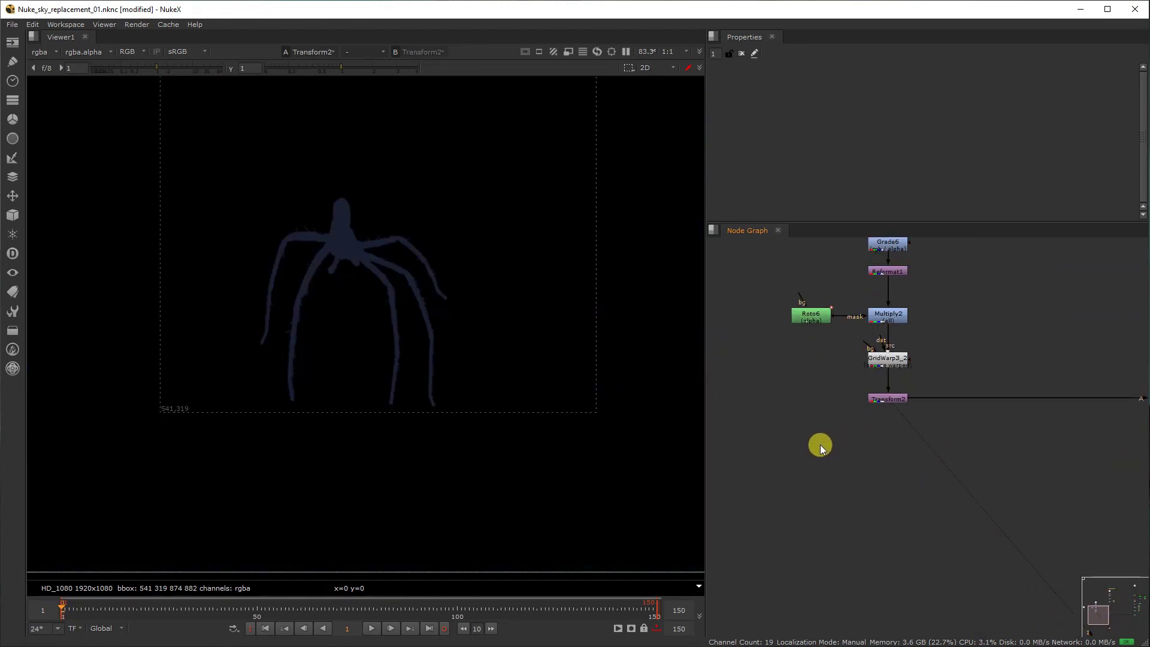
key(t)
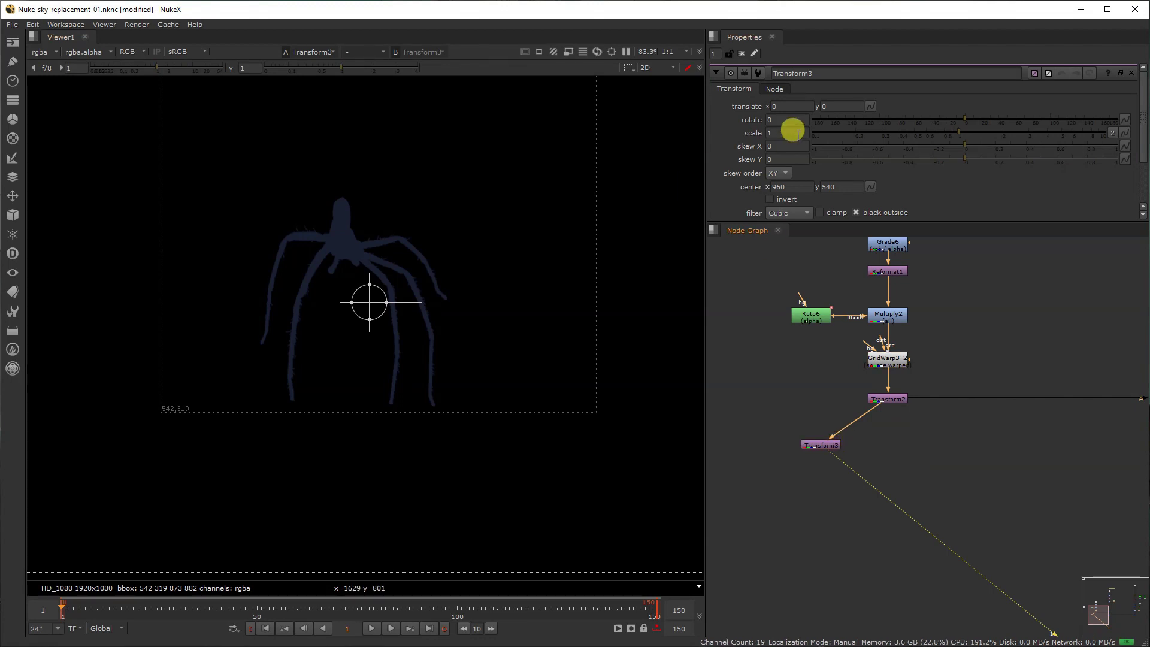
click(821, 106)
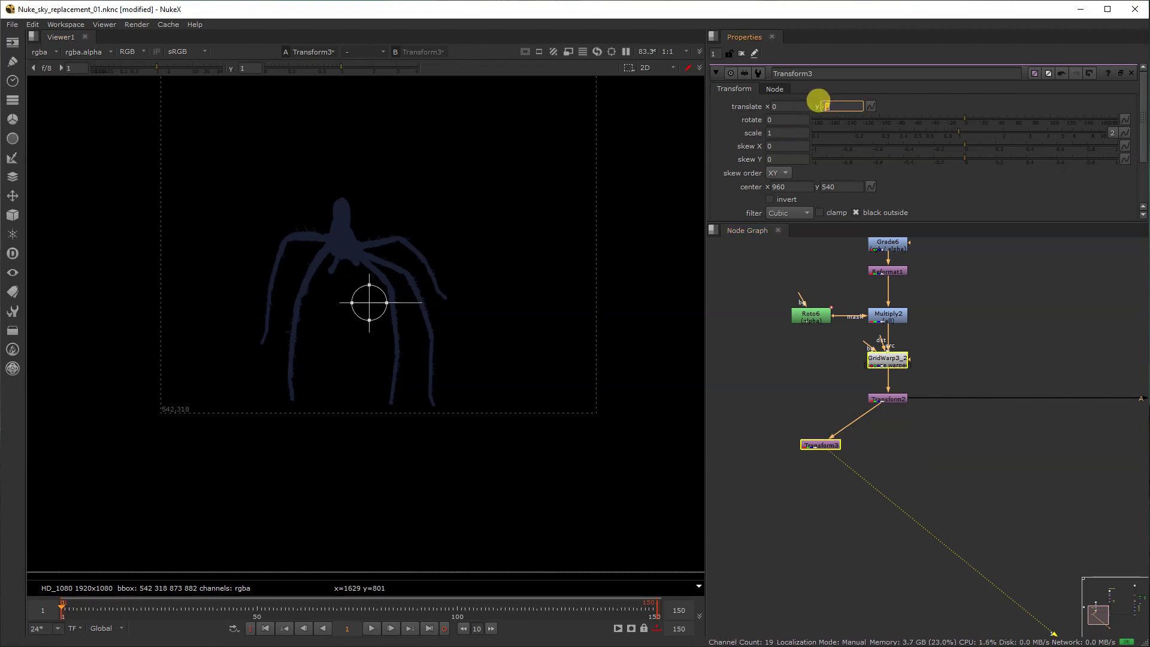
text(-5)
key(Return)
- Add a Merge with the new Transform as its A input and connect its B input to Transform2
click(833, 446)
key(m)
drag(881, 426, 893, 394)
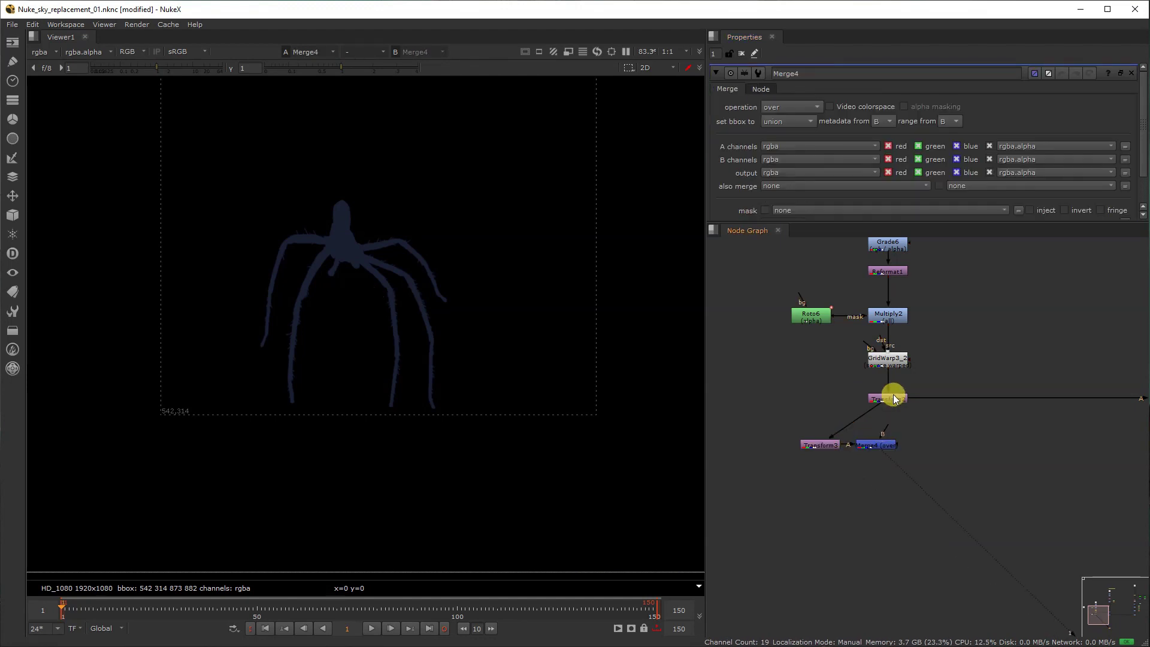
- Arrange Transform3 and Merge4 beside Transform2 in the node graph and set Merge4's operation to from
drag(821, 444, 781, 393)
drag(866, 444, 809, 444)
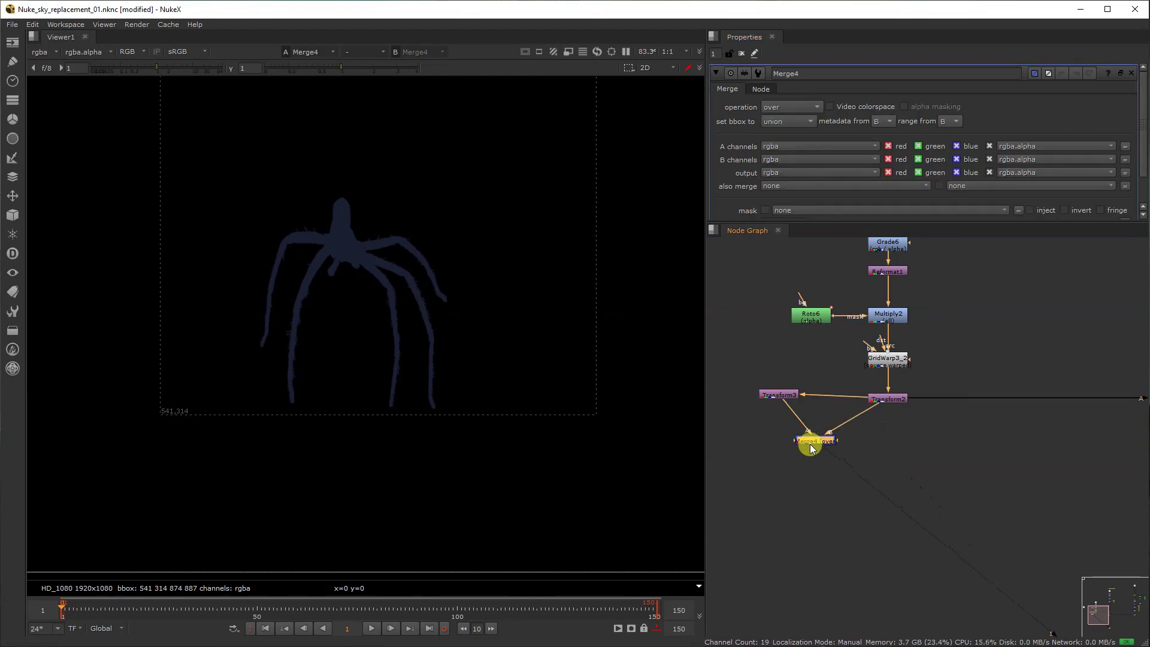
click(797, 108)
click(801, 133)
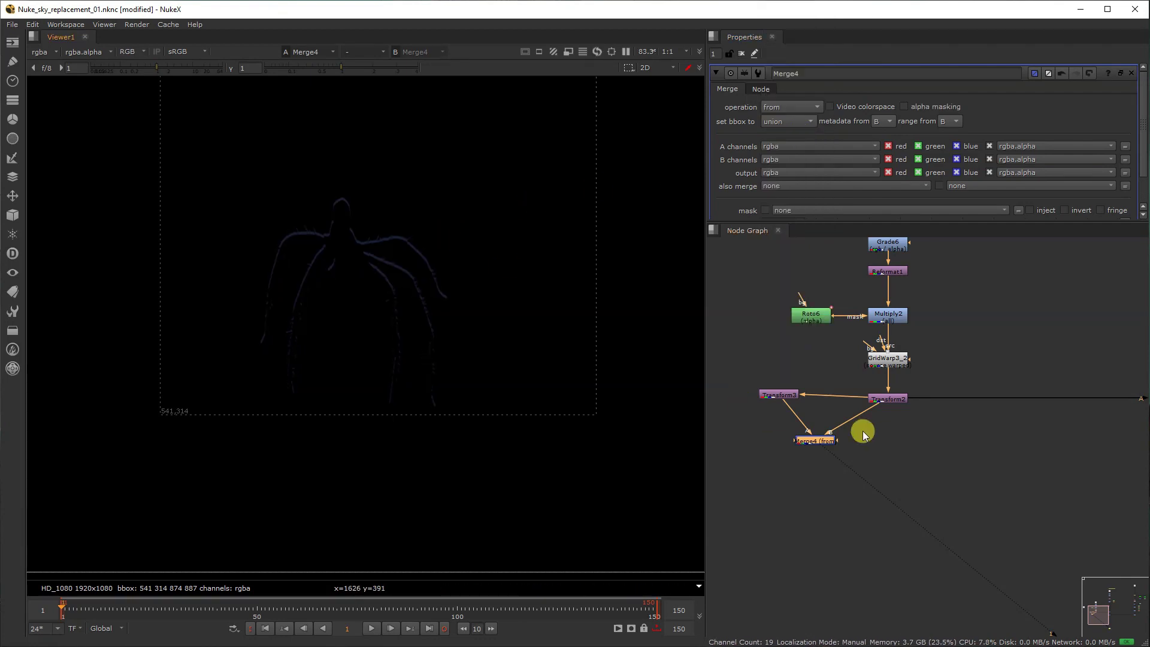
- Add a Grade node below Transform2, mask it with Merge4, and raise its multiply to 3.14
click(880, 400)
key(g)
mouse_move(901, 444)
mouse_down()
mouse_move(835, 444)
mouse_move(879, 439)
mouse_up()
drag(964, 177, 1053, 171)
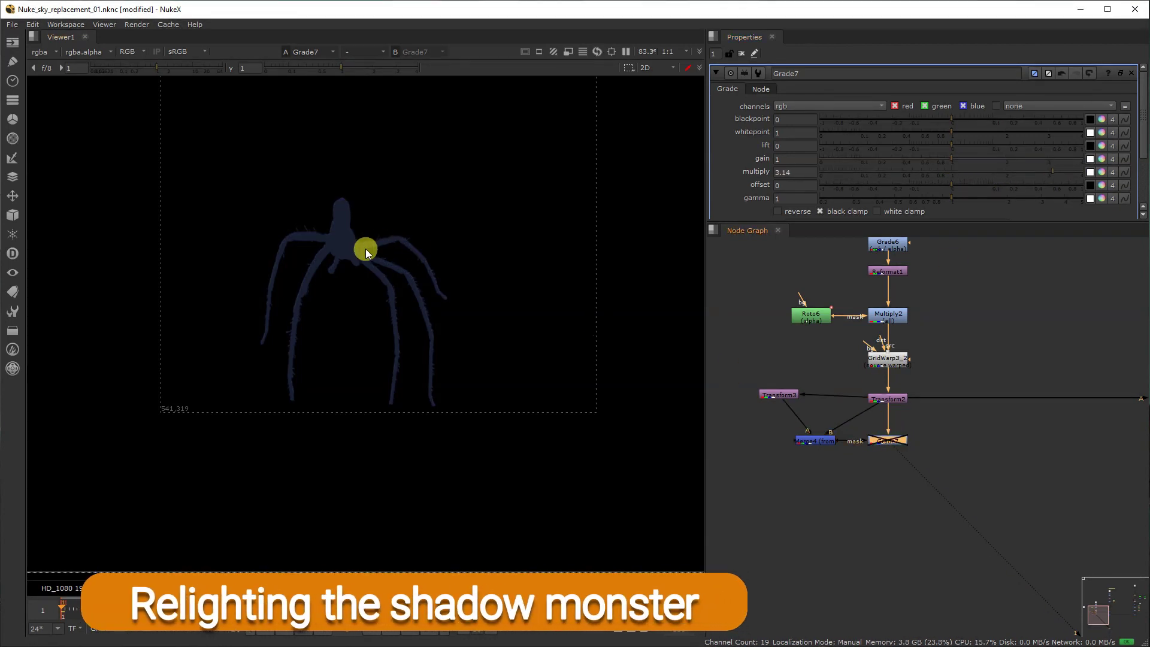
scroll(366, 249, up, 2)
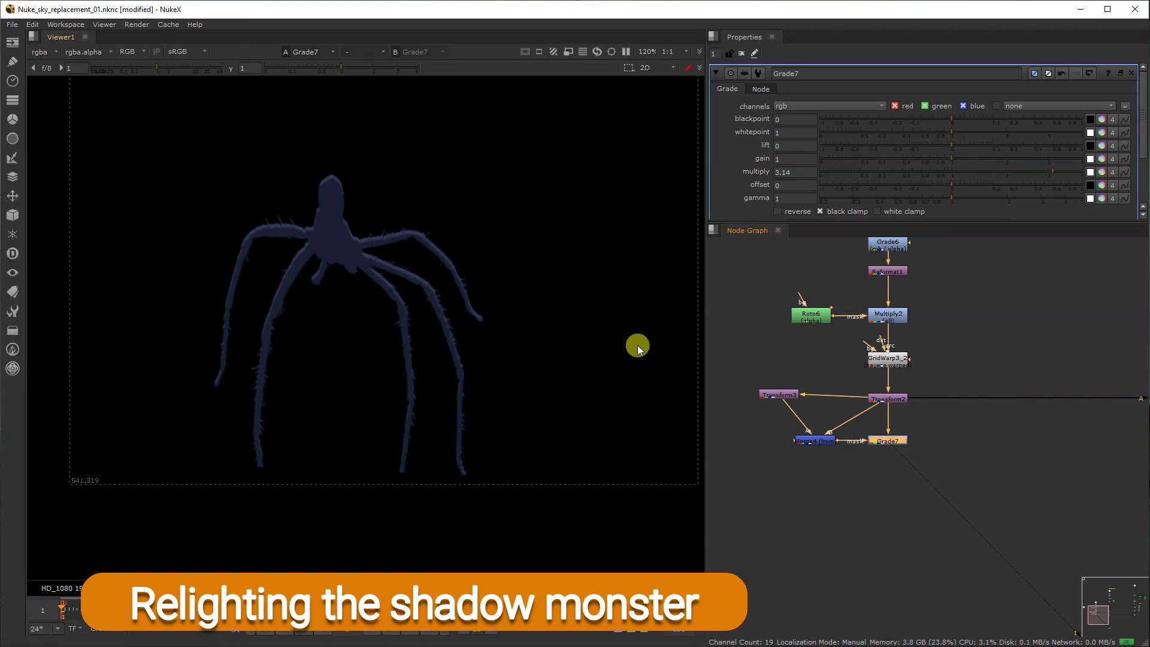
- Insert a Blur node of size 5.8 between Transform3 and Merge4, and space out the mask branch nodes
key(b)
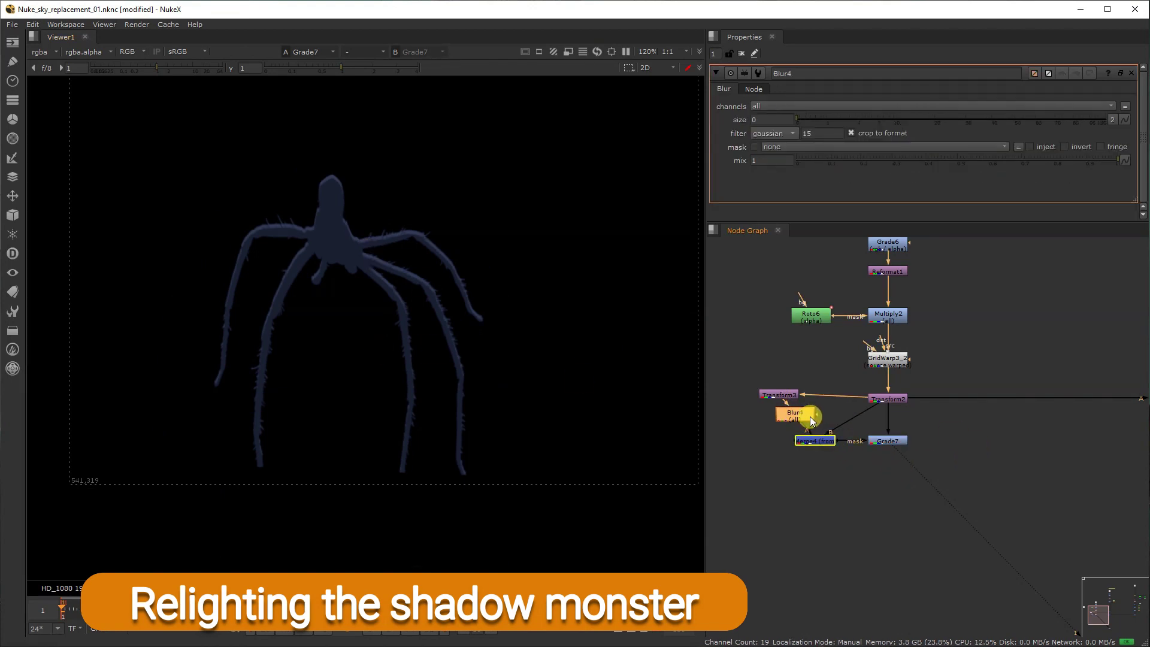
drag(855, 122, 872, 122)
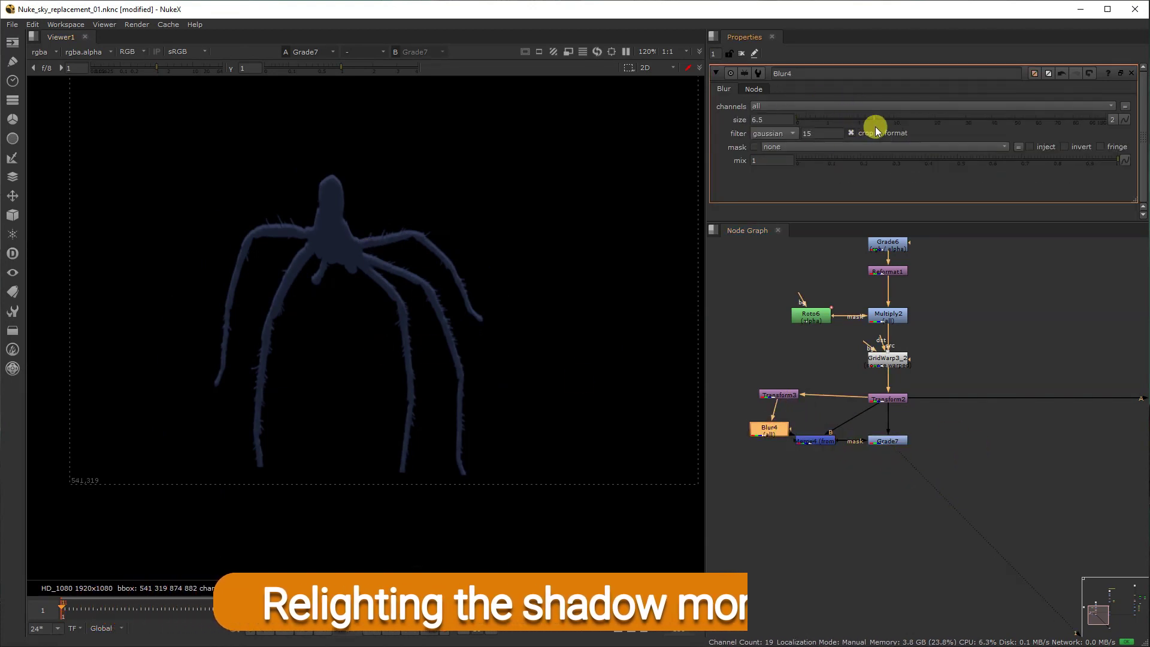
drag(820, 441, 760, 444)
drag(781, 395, 750, 398)
scroll(883, 395, up, 2)
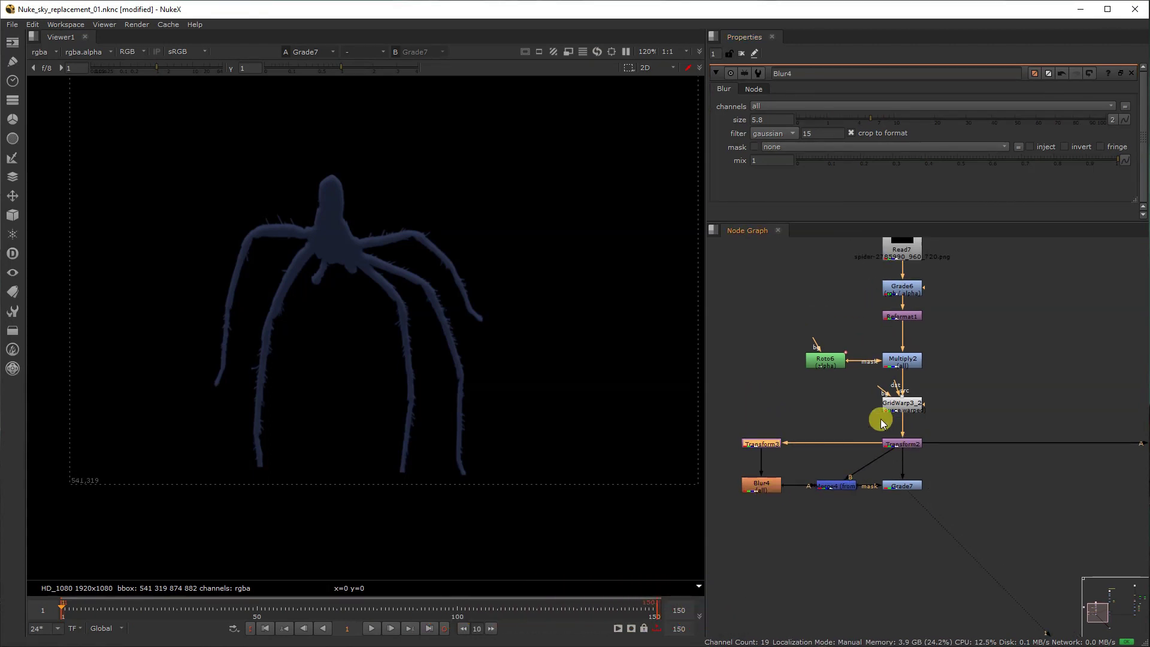
- Tint the Grade7 rim light reddish by setting multiply to red 4, green 0.89 and blue 1.06
click(923, 504)
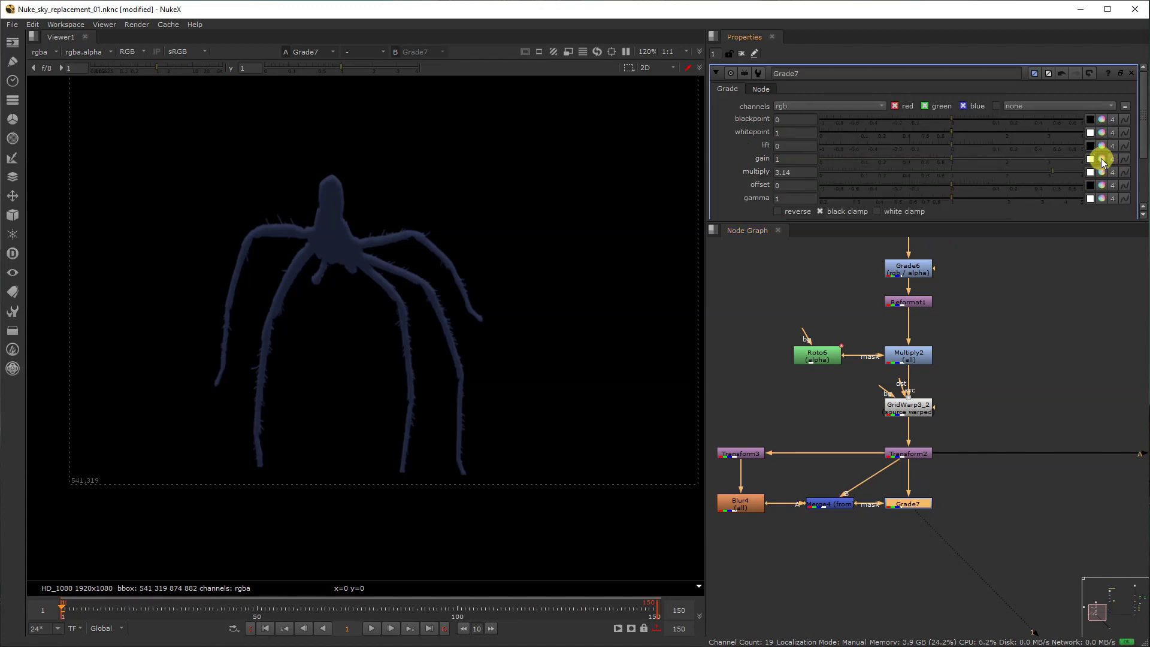
click(1101, 159)
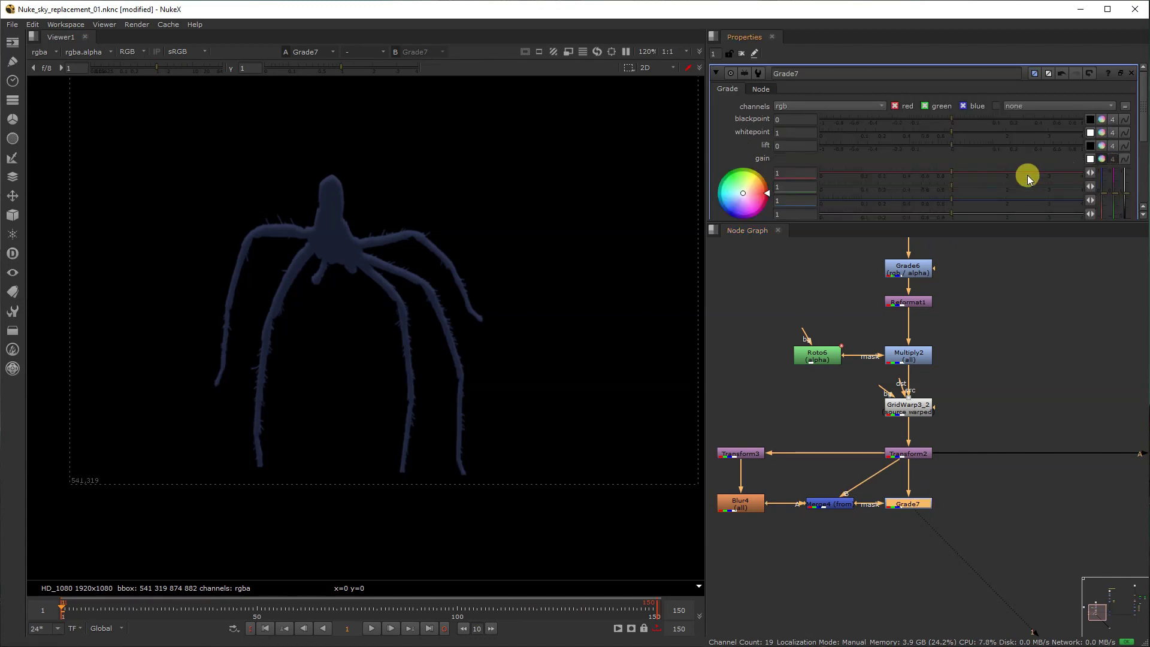
click(1102, 159)
click(1102, 172)
drag(1054, 187, 1083, 187)
click(942, 200)
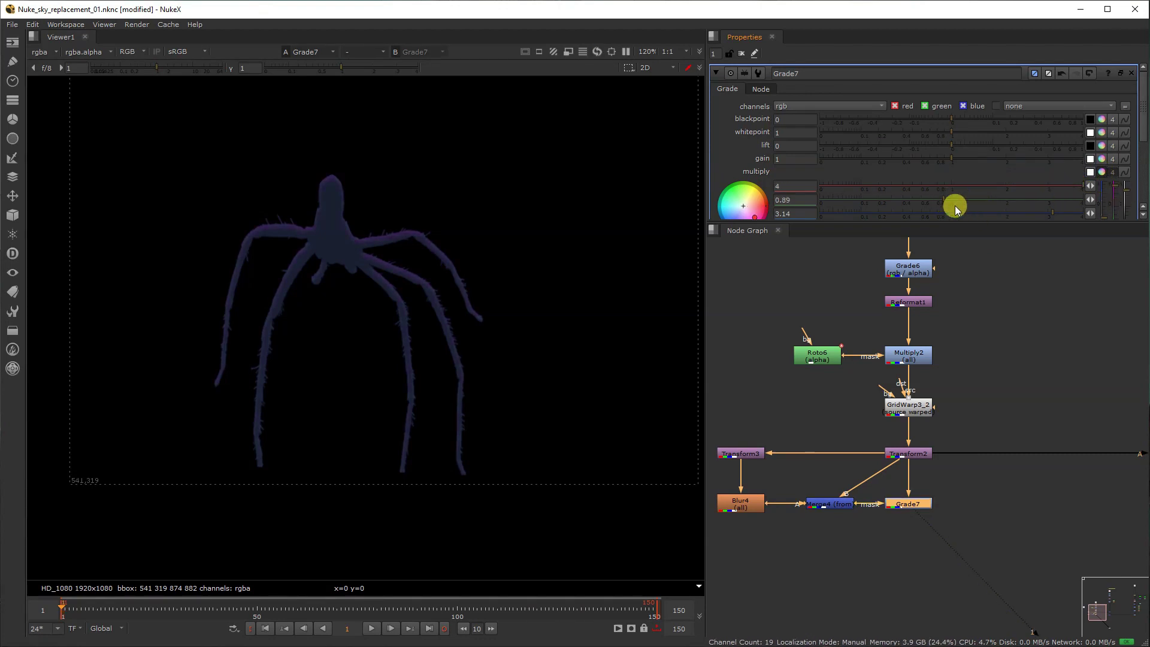
click(965, 213)
drag(962, 217, 956, 217)
scroll(806, 447, down, 3)
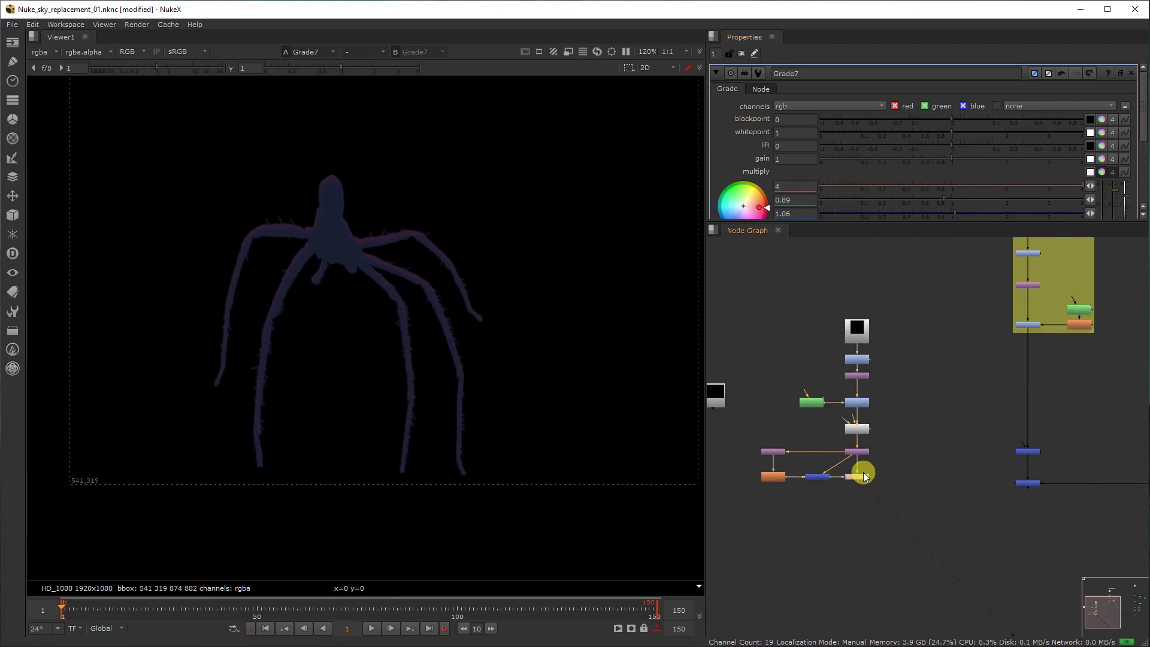
- Connect Grade7 to the A input of Merge3 and view the composite through Merge3 and Merge2
key(ctrl+z)
drag(983, 473, 1046, 440)
key(1)
middle_drag(1001, 437, 978, 434)
click(967, 502)
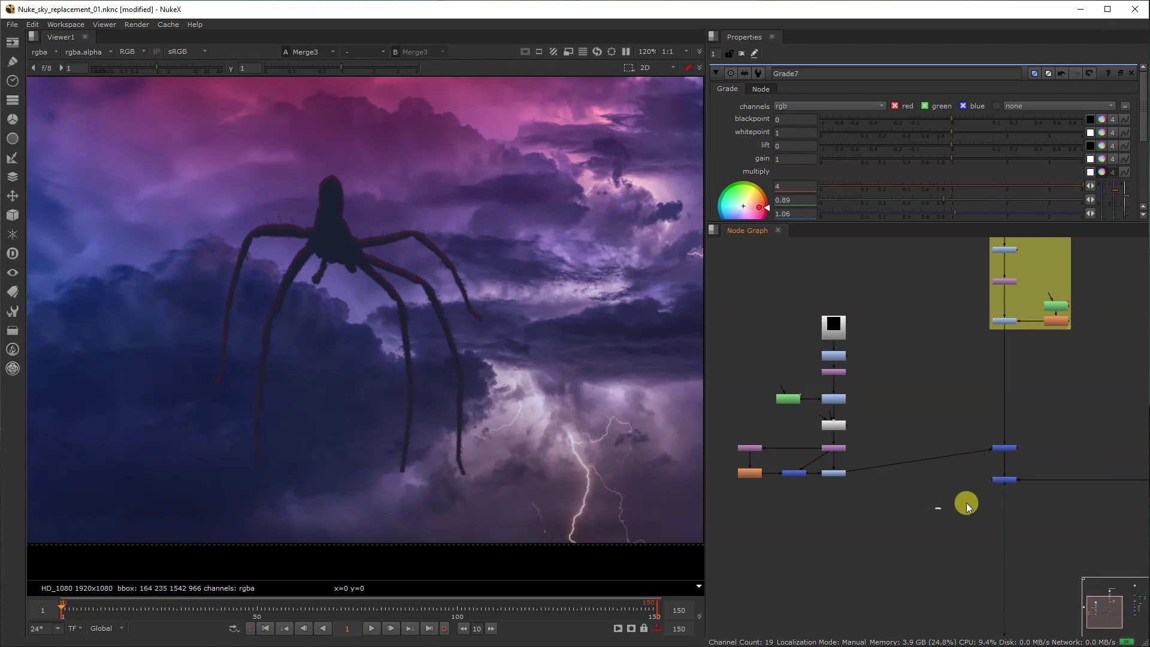
drag(966, 502, 1047, 462)
key(1)
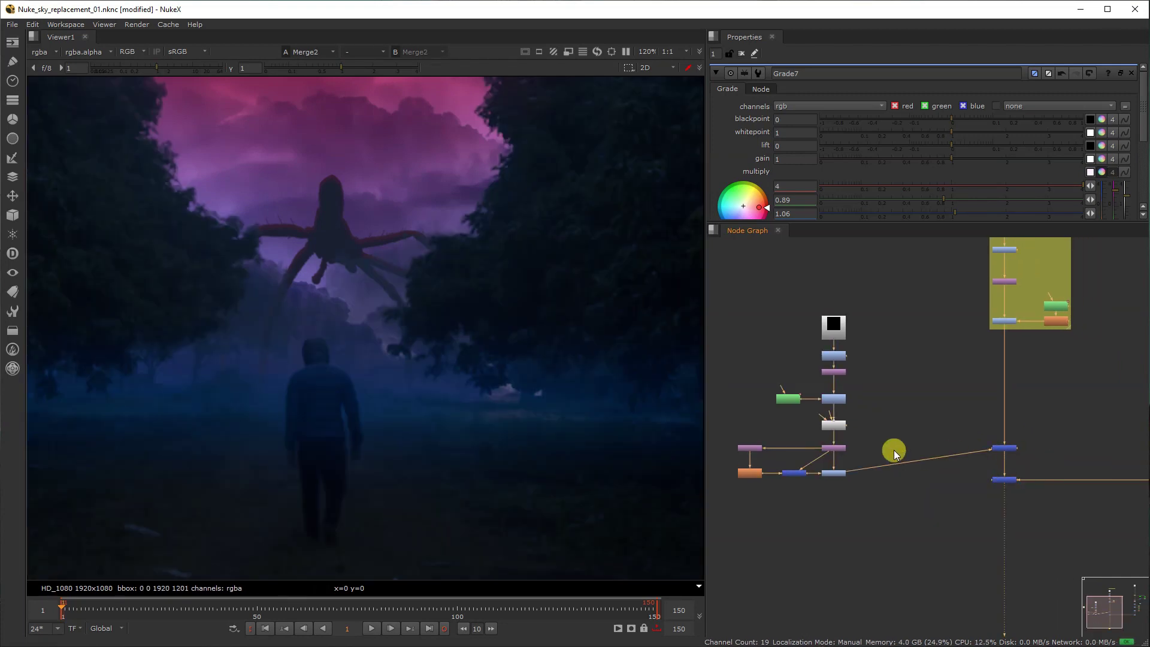
- Open the properties of Transform2 and Transform3 to check the rim light's offset settings
scroll(853, 441, up, 5)
double_click(853, 441)
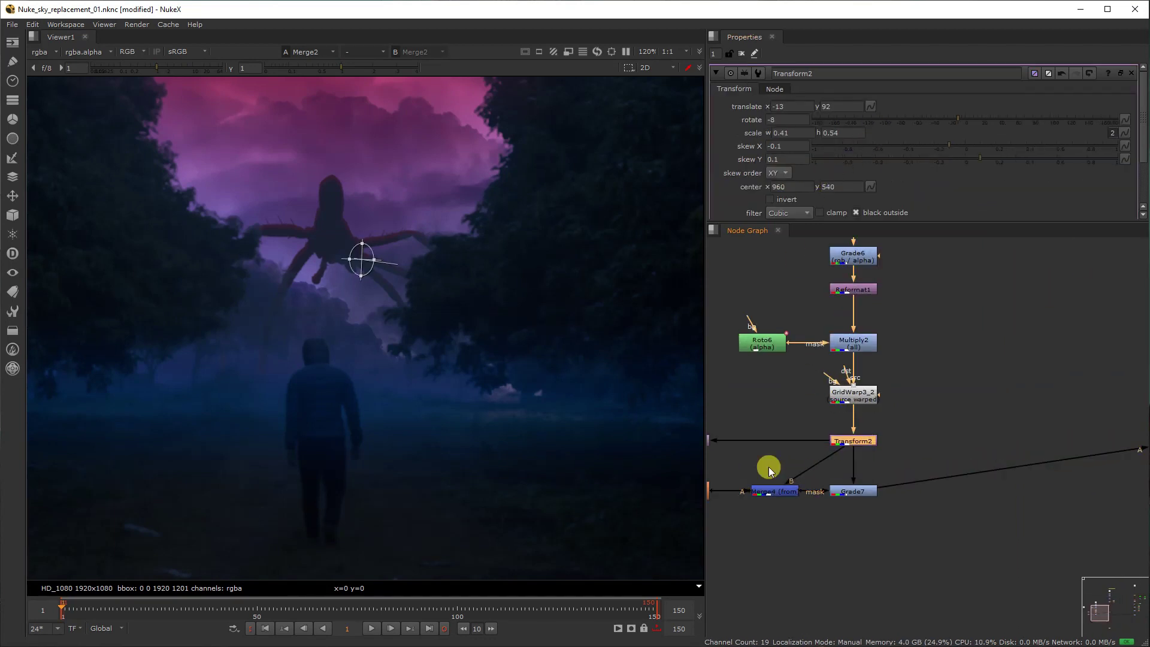
middle_drag(768, 466, 871, 457)
double_click(805, 451)
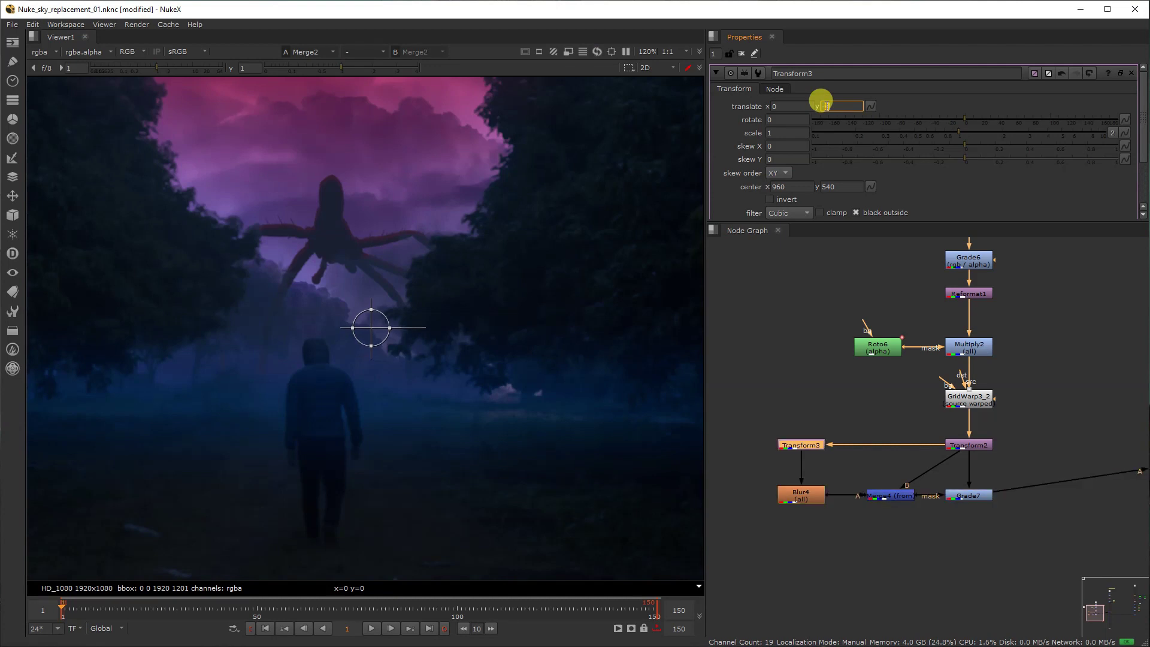
- Brighten the spider by setting the gamma of Grade6 to 1.2
scroll(863, 353, down, 5)
scroll(934, 309, up, 4)
double_click(884, 384)
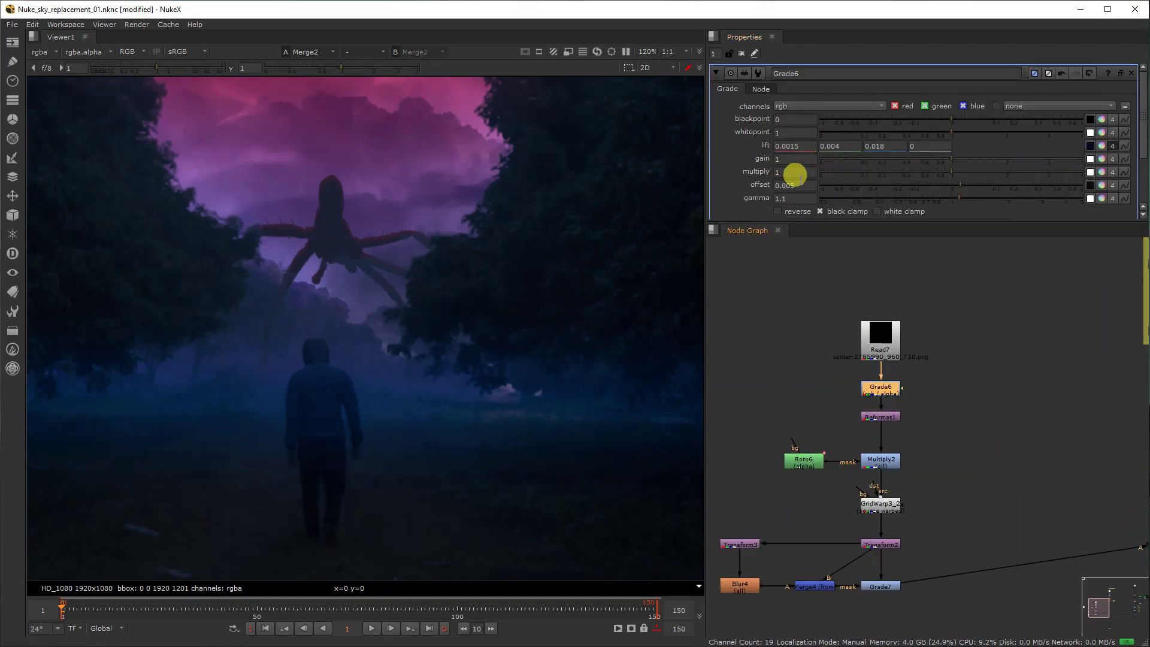
click(783, 200)
key(Up)
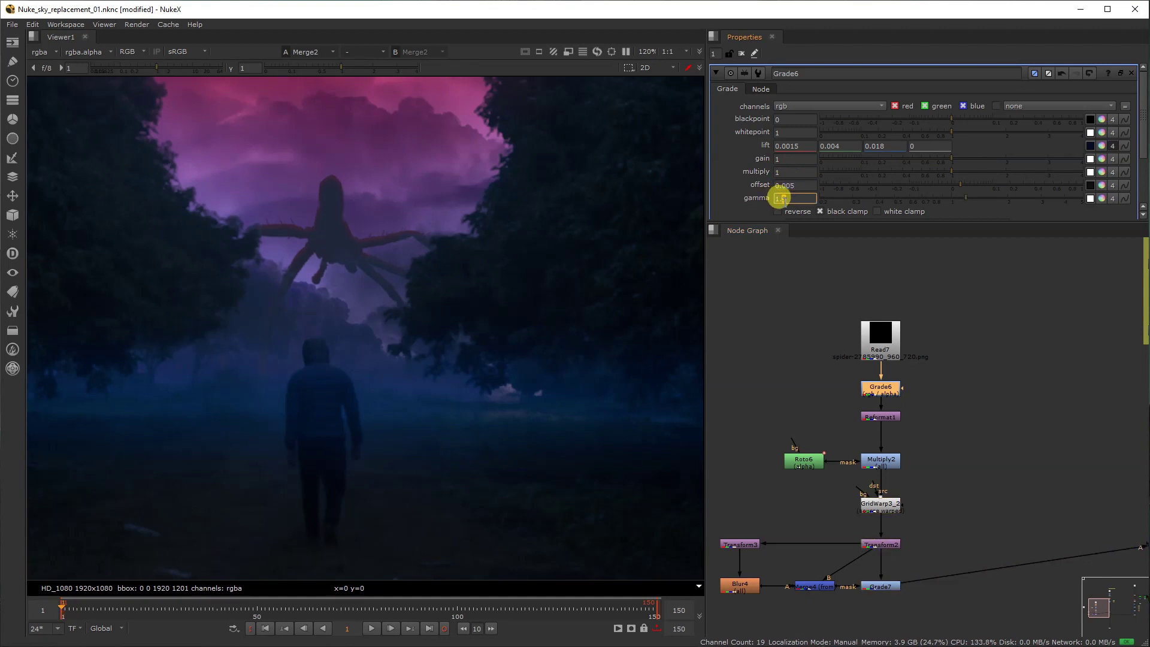
- Set the blue lift of Grade6 to 0.022 and view the whole composite frame
click(881, 146)
key(Up)
key(Up)
key(Up)
key(Up)
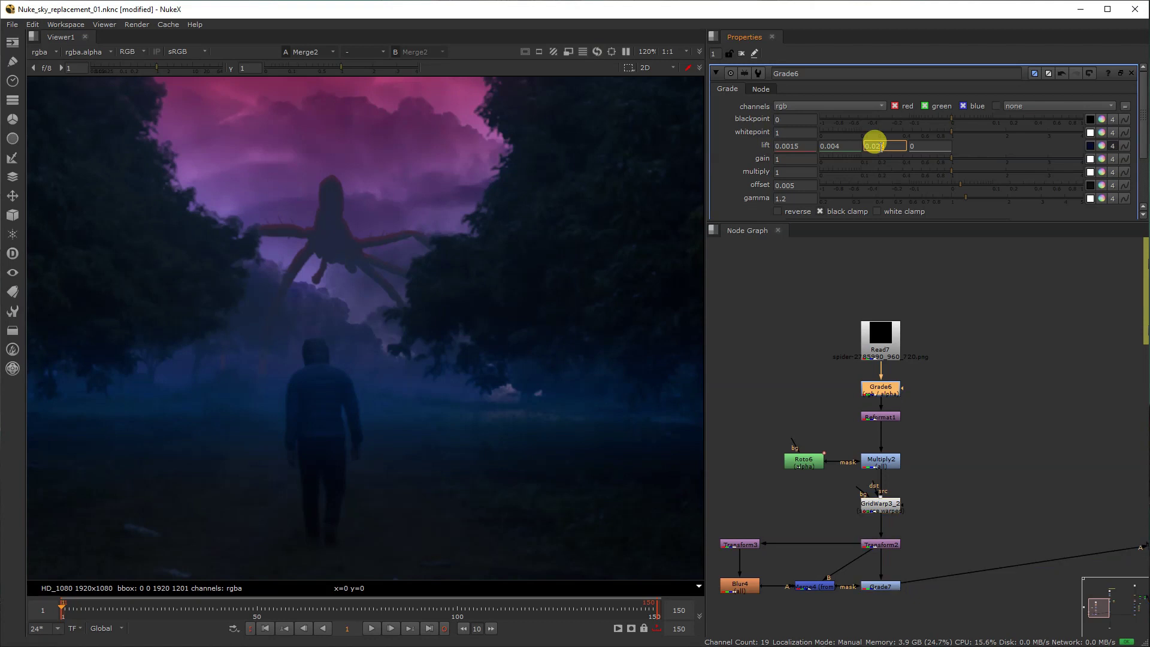
key(f)
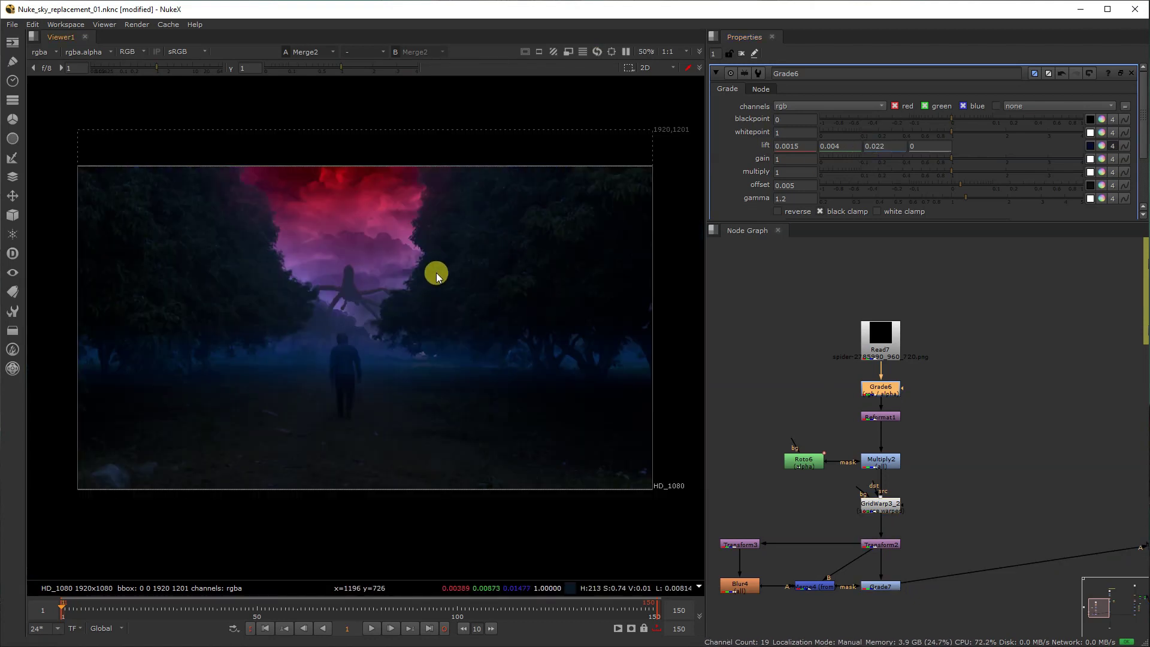
- Set the translate y of Transform3 to -5
middle_drag(844, 432, 865, 382)
middle_drag(800, 466, 845, 441)
double_click(810, 469)
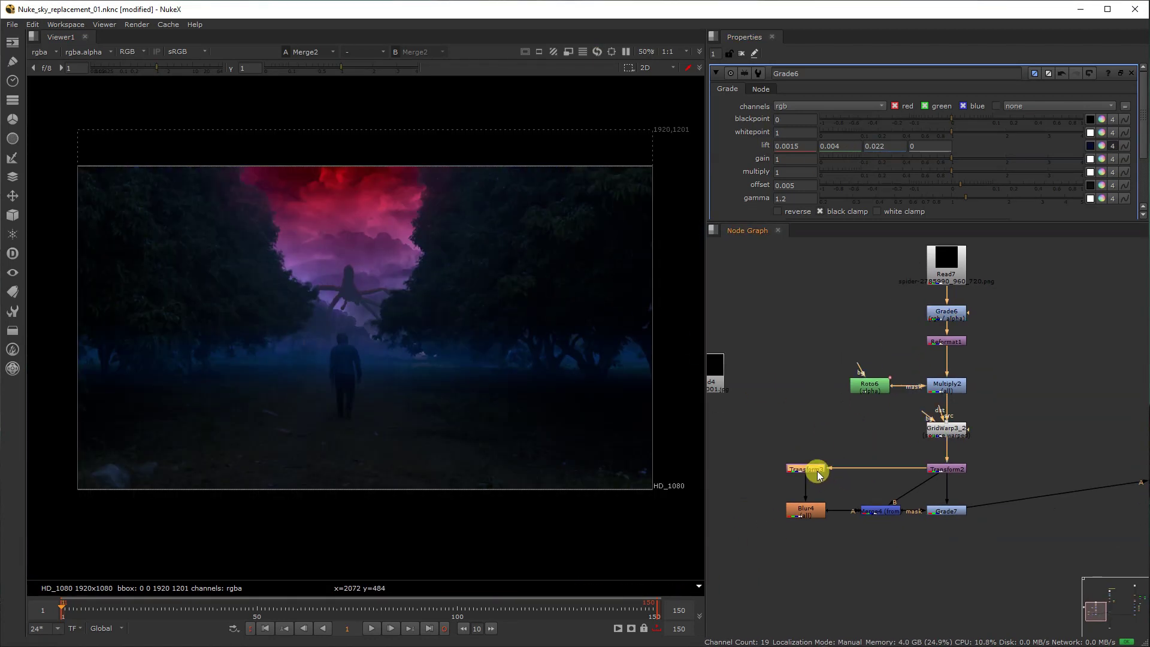
click(824, 106)
text(-5)
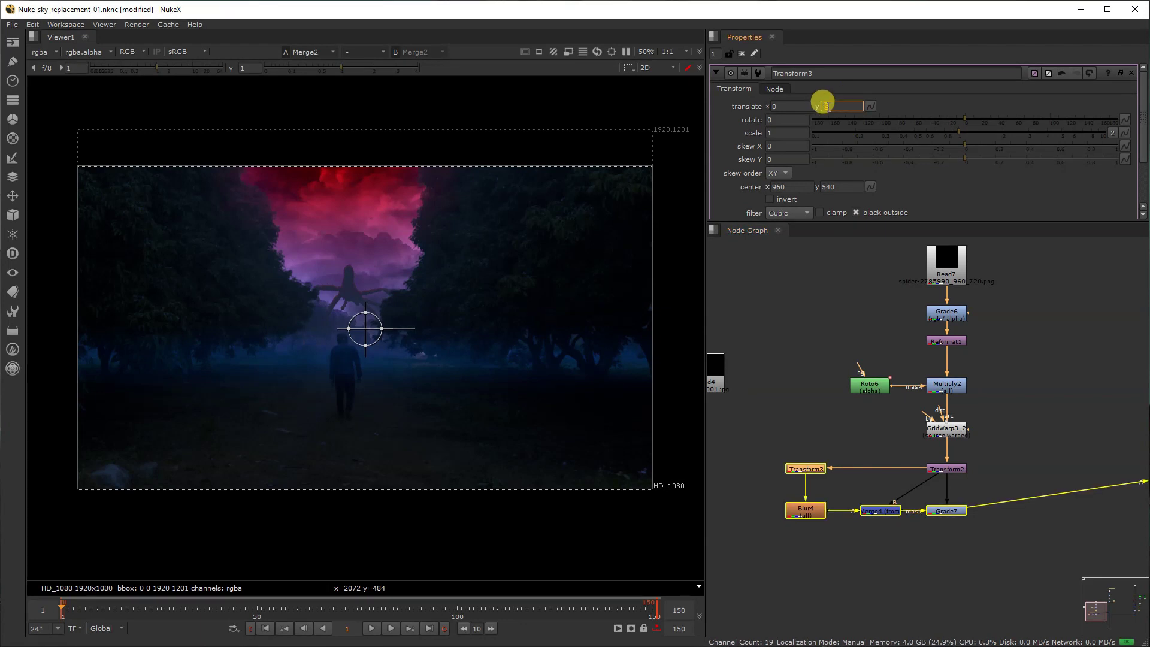
- Move the spider branch in the node graph so that Grade7 lines up with Merge3
scroll(785, 459, down, 5)
drag(771, 505, 846, 367)
click(850, 526)
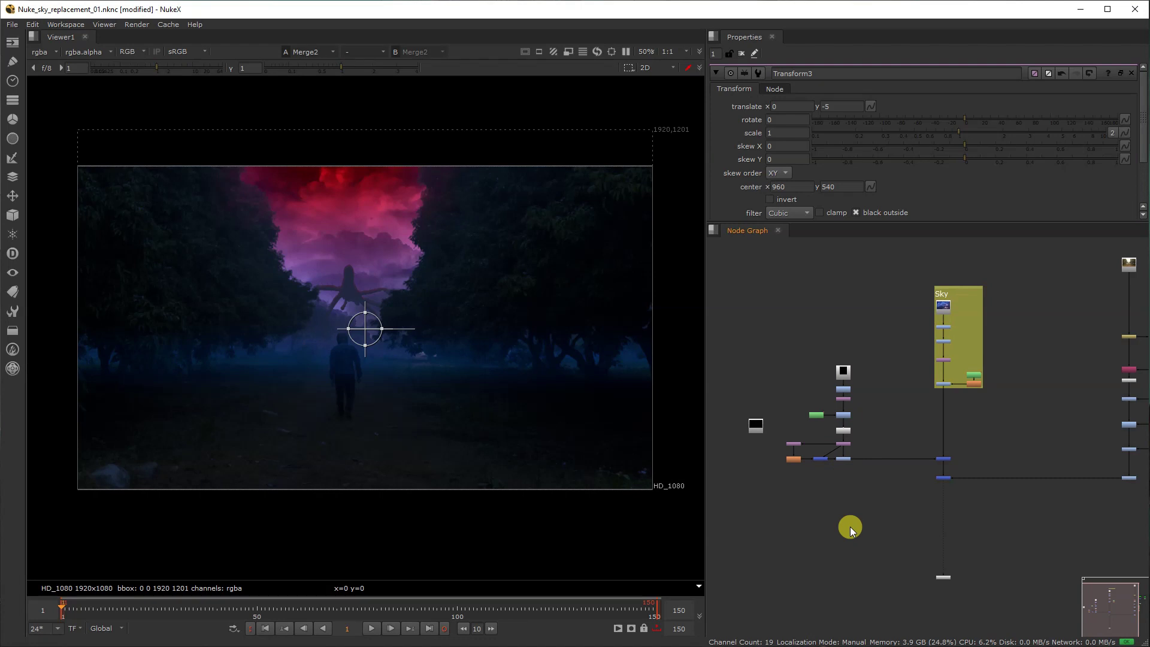
scroll(894, 455, up, 4)
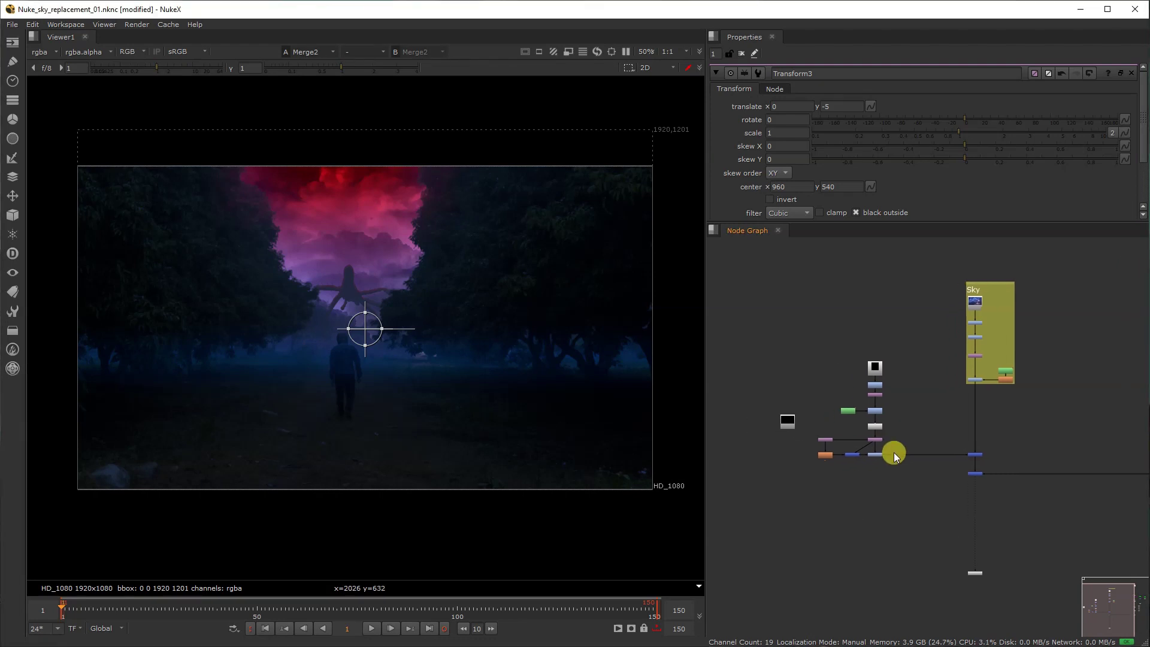
- View the Grade7 output, then add a Noise node below the spider branch and view it
drag(852, 497, 931, 442)
key(1)
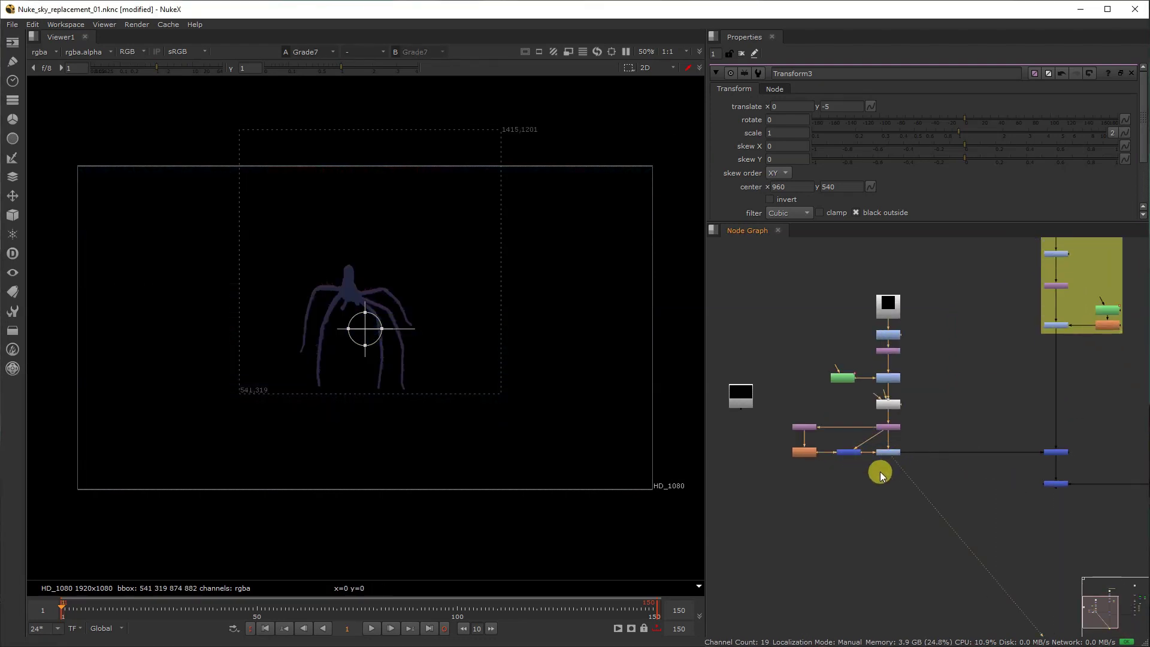
scroll(853, 490, up, 2)
click(853, 492)
text(noi)
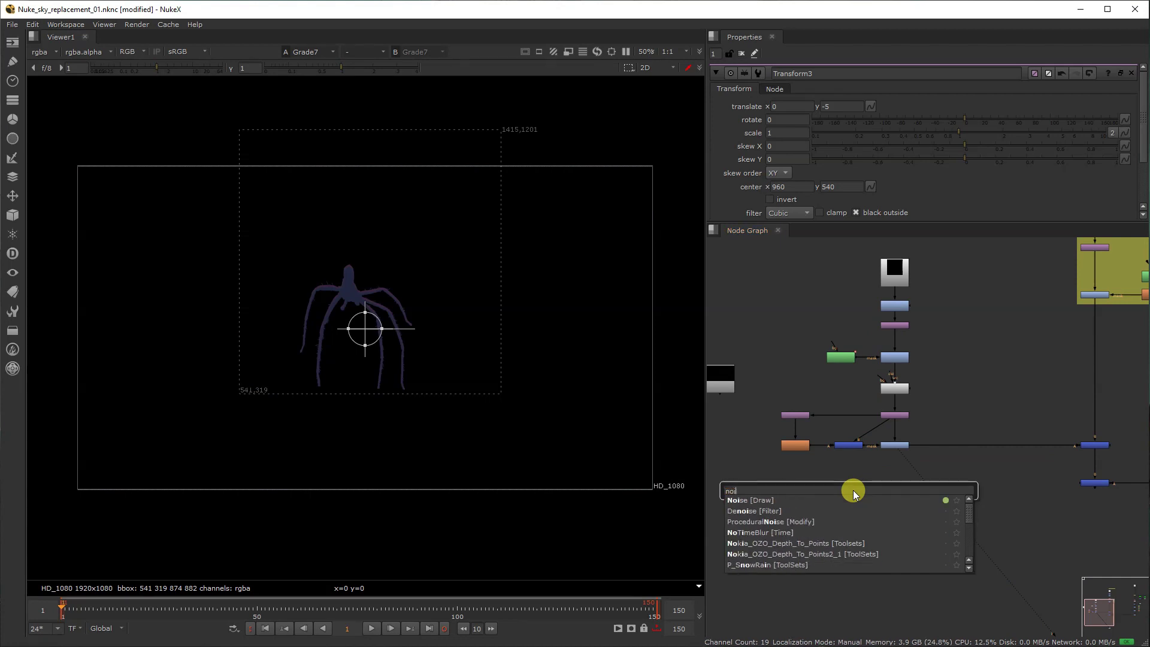
key(Return)
scroll(863, 486, up, 1)
key(1)
- Add a Copy node with Noise1 as A and Grade7 as B, copying rgba.alpha to depth.Z
key(k)
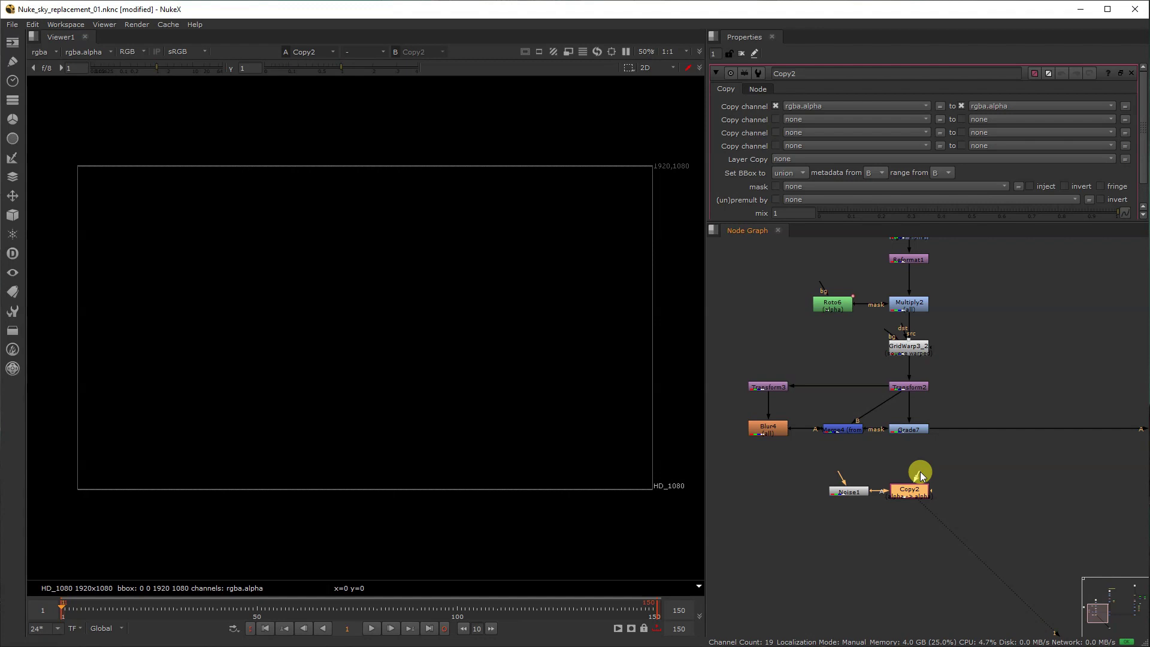
drag(920, 472, 910, 430)
click(996, 105)
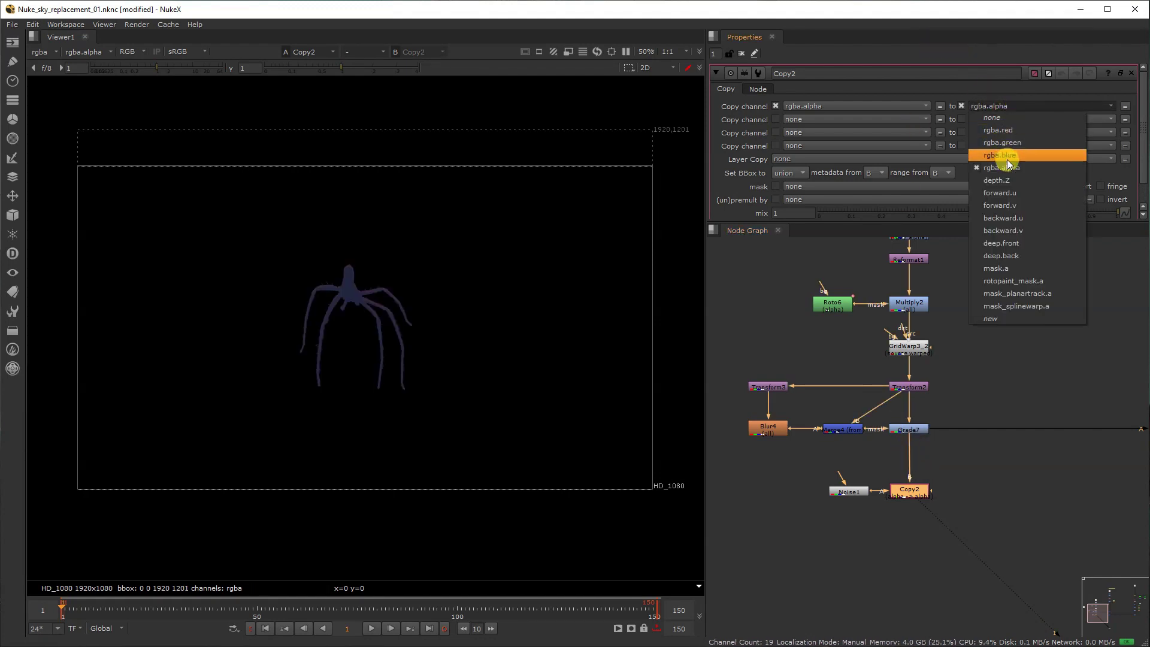
click(1016, 179)
- Add an IDistort node below Copy2
key(Tab)
text(idi)
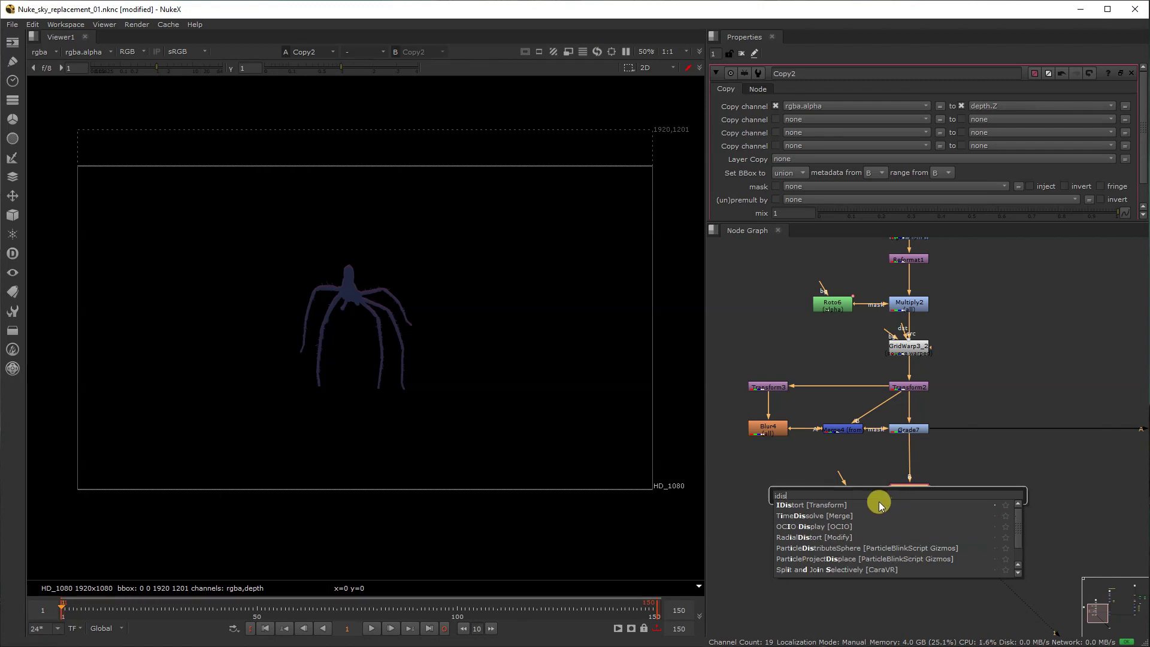
click(879, 504)
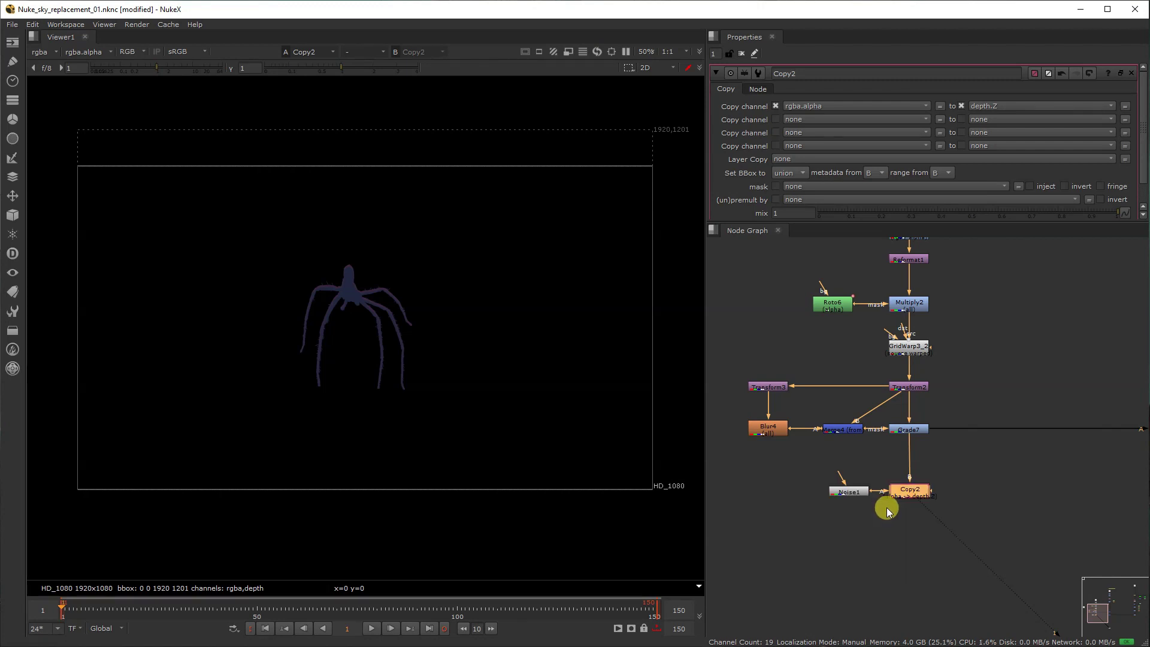
- Keyframe the z value of Noise1 from 0 at the first frame to 1 at the last, and view the noise
double_click(841, 493)
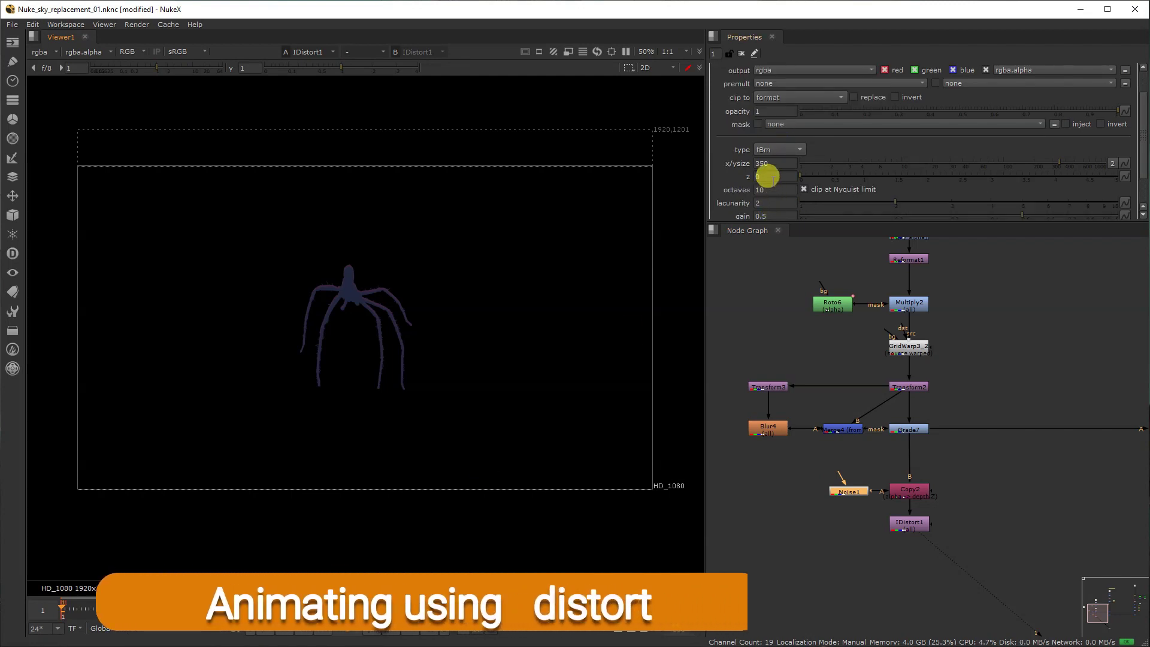
right_click(771, 177)
click(786, 185)
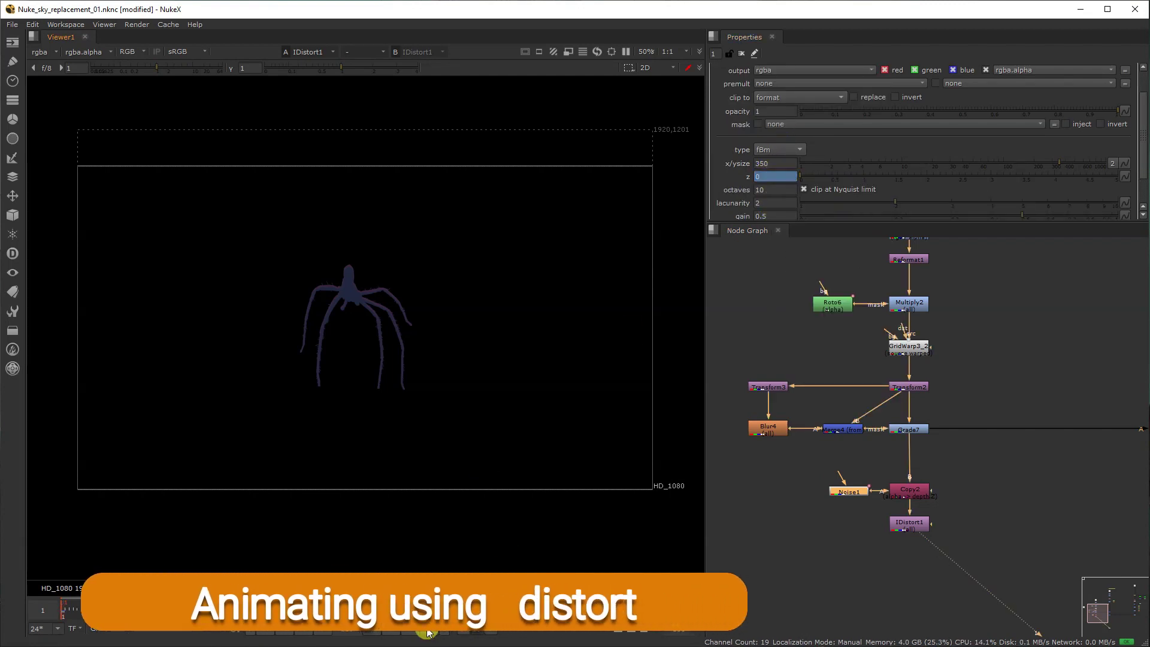
double_click(756, 176)
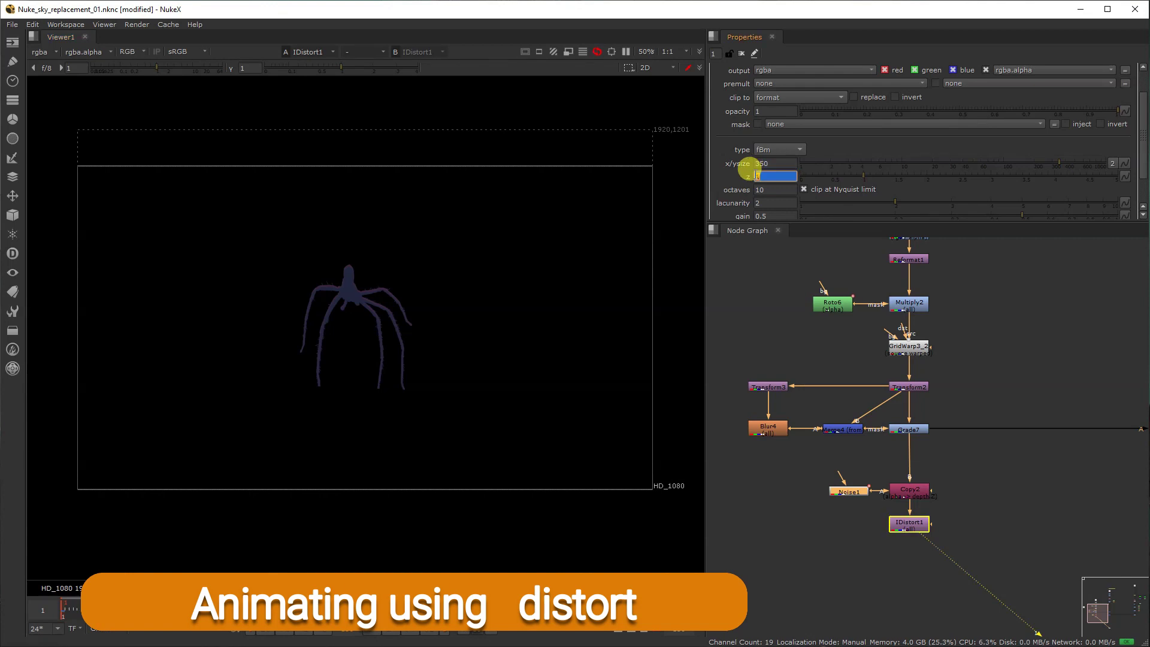
click(846, 494)
key(1)
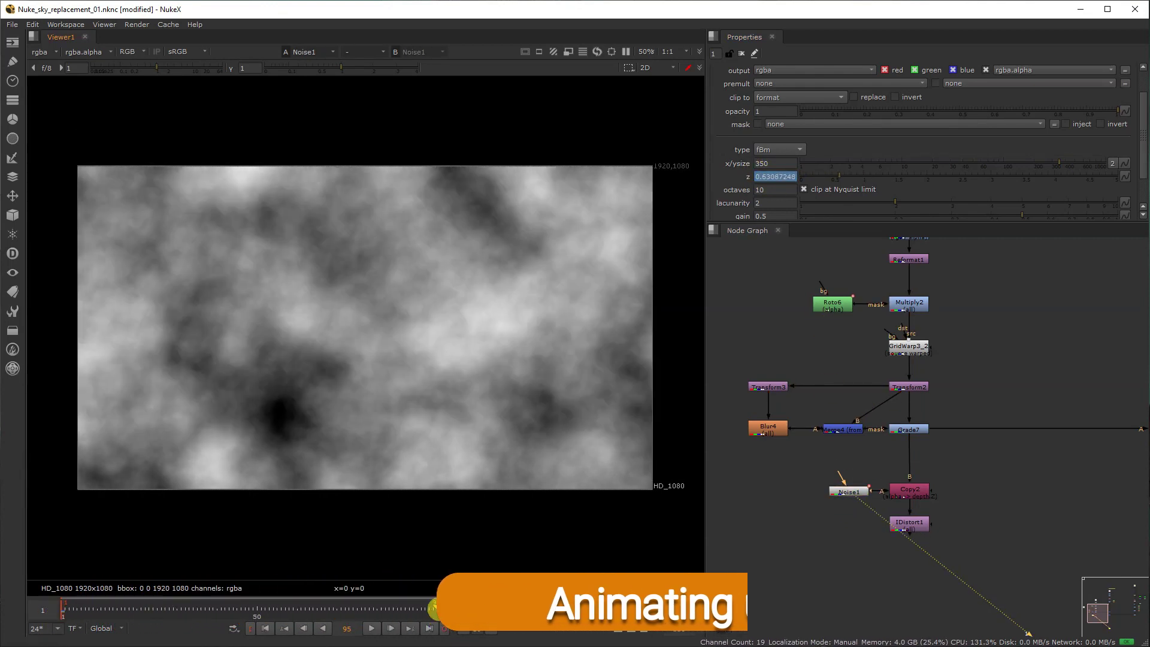
- View IDistort1 and set its UV channels to depth
click(925, 529)
key(1)
click(802, 119)
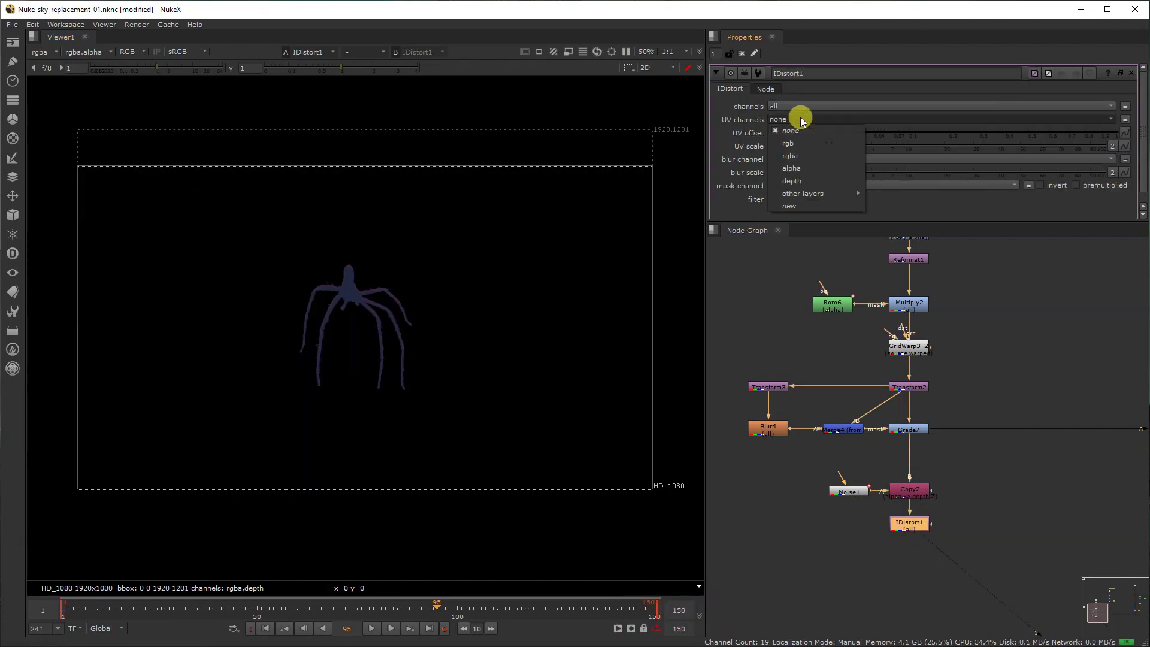
click(803, 181)
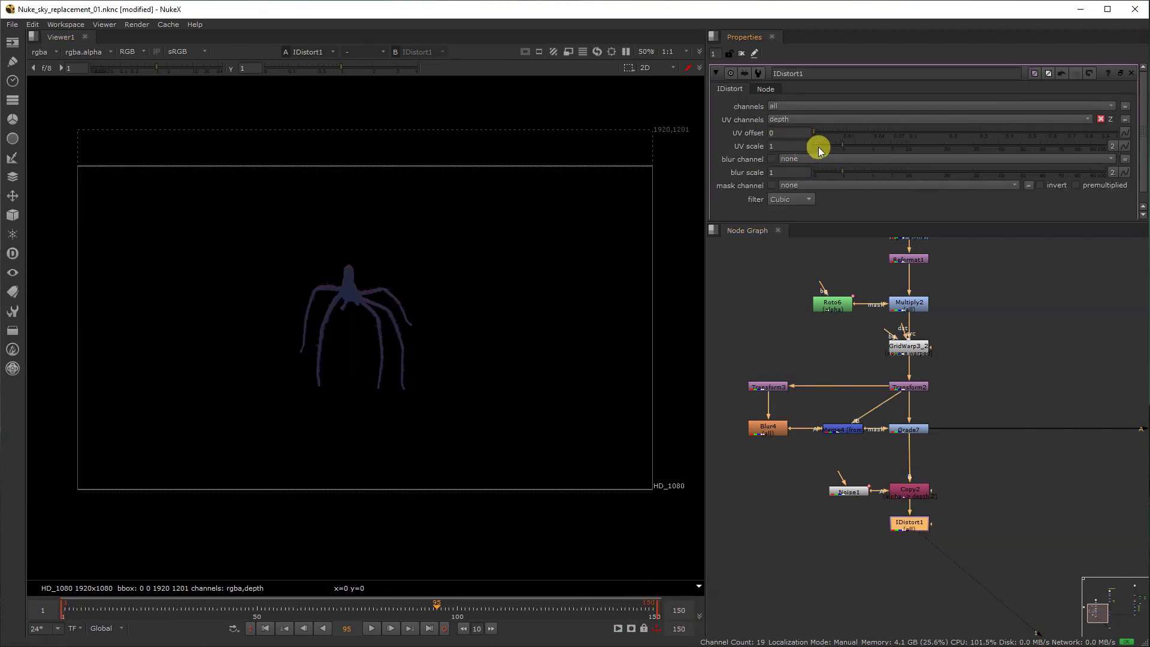
- Set IDistort1's UV scale to 60 and preview the distorted creature over the timeline
click(801, 146)
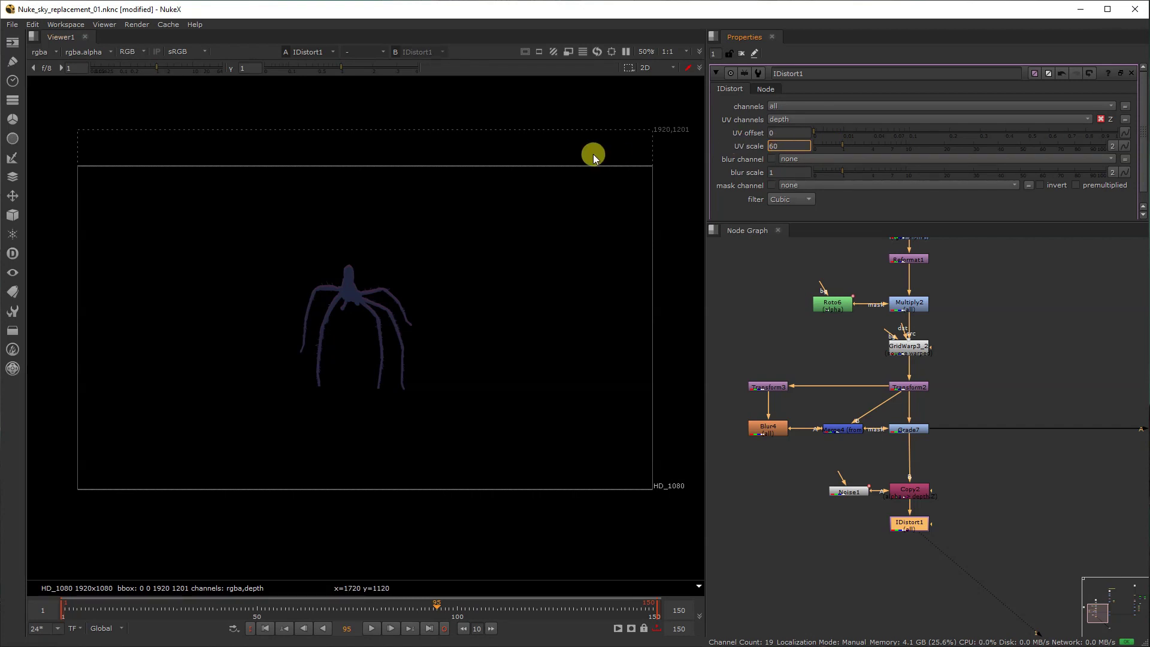
key(Return)
click(373, 626)
scroll(376, 377, up, 2)
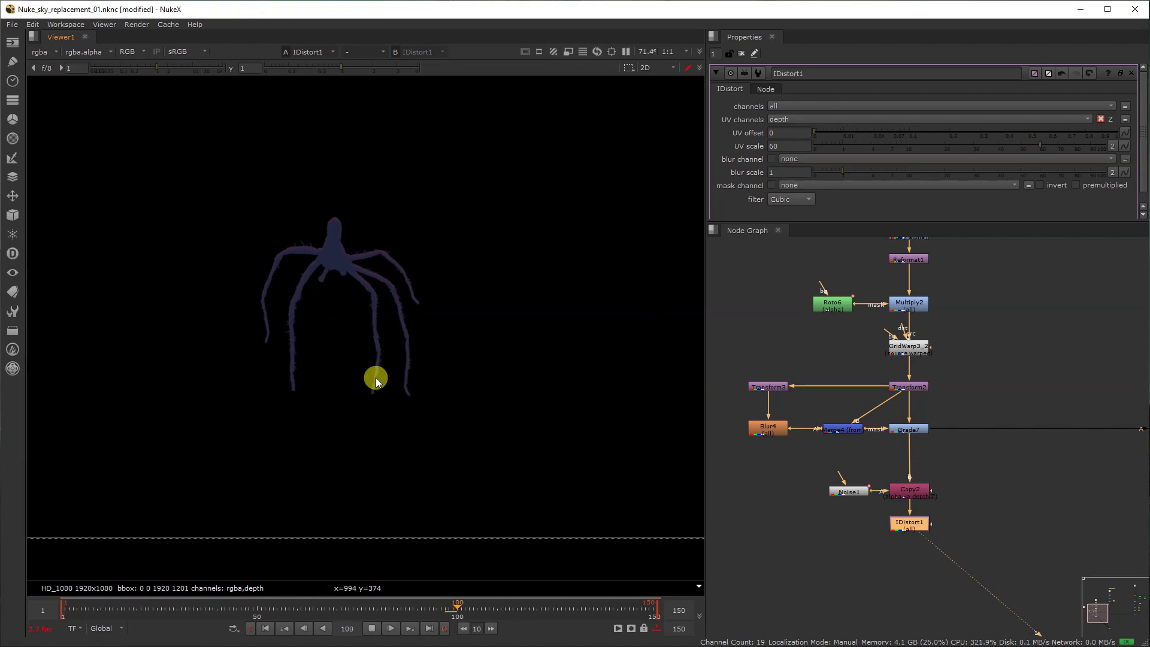
drag(448, 603, 445, 609)
click(446, 609)
click(446, 608)
click(445, 609)
scroll(846, 476, down, 3)
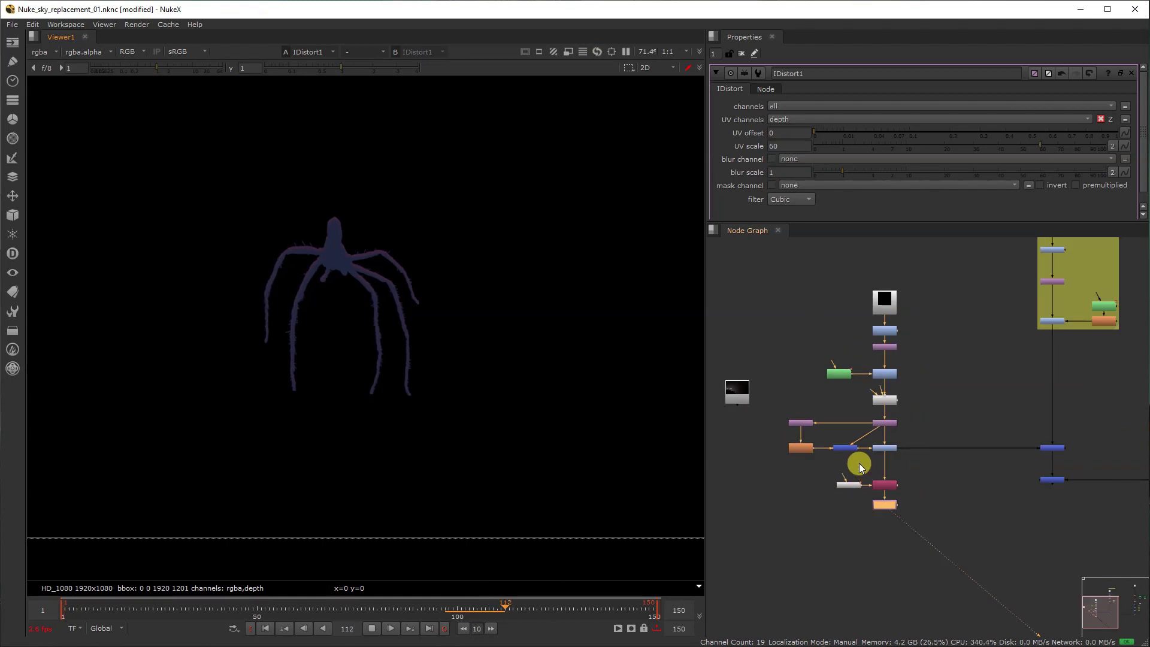
drag(509, 614, 399, 614)
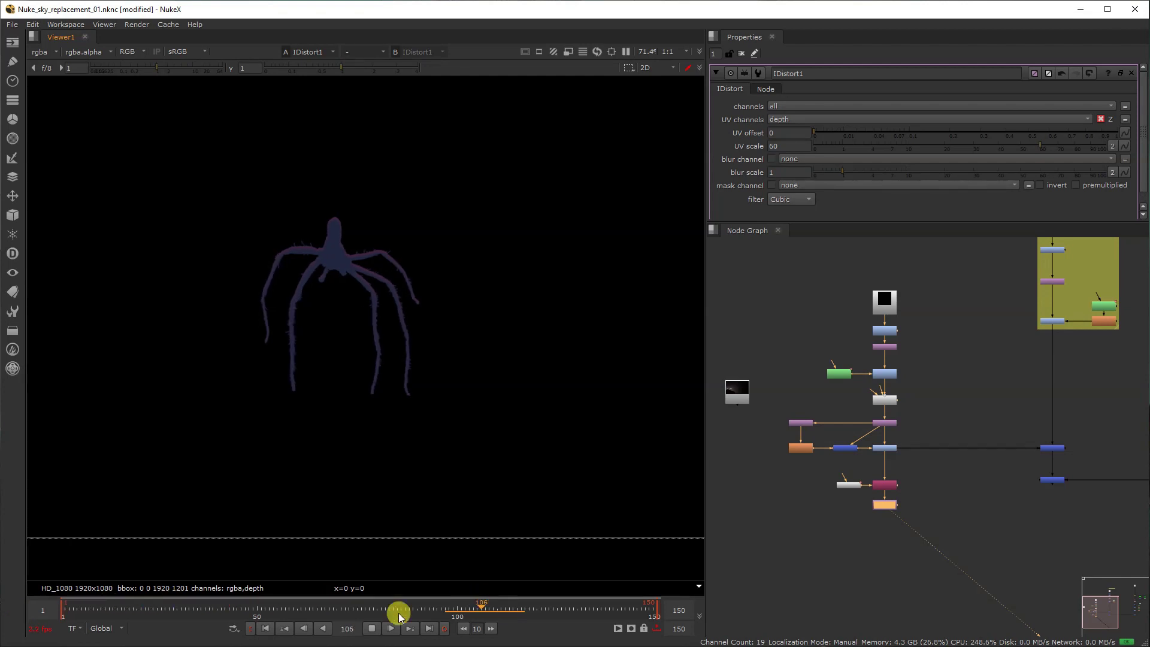
click(373, 628)
- Feed Merge3 from IDistort1 instead of Grade7 and realign the creature's node branch with it
drag(908, 451, 889, 505)
drag(749, 533, 969, 250)
drag(889, 301, 887, 241)
middle_drag(948, 400, 786, 378)
click(943, 401)
- Check the creature against the sky at Merge3 on another frame, and in the full composite at Merge2
click(889, 426)
key(1)
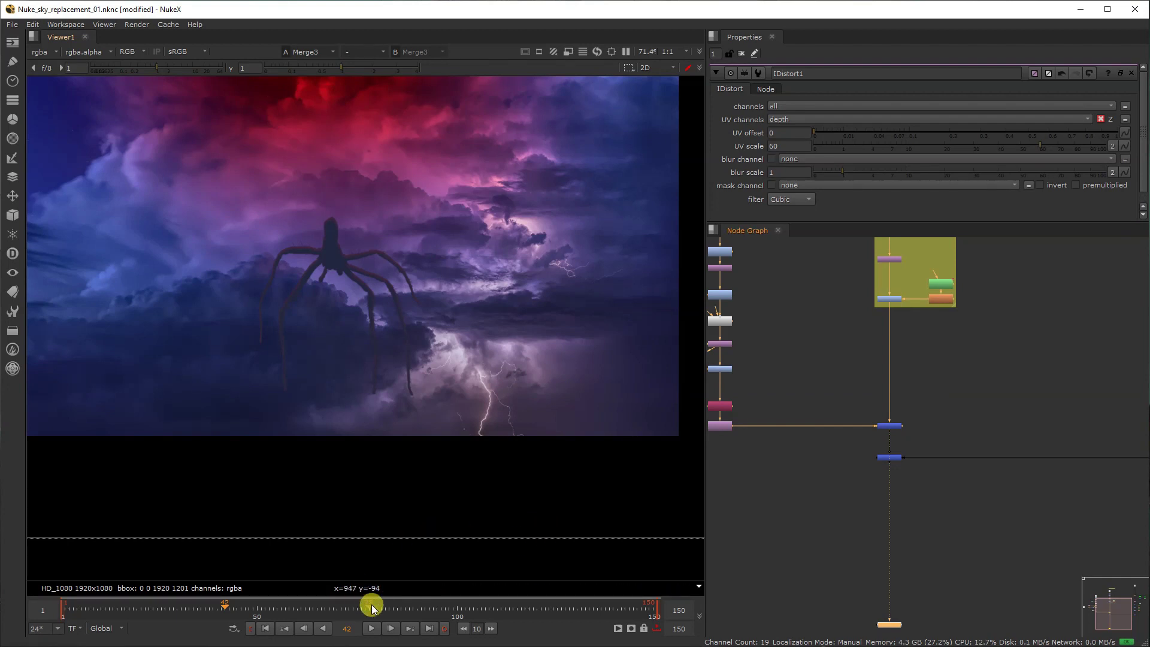
drag(372, 610, 469, 599)
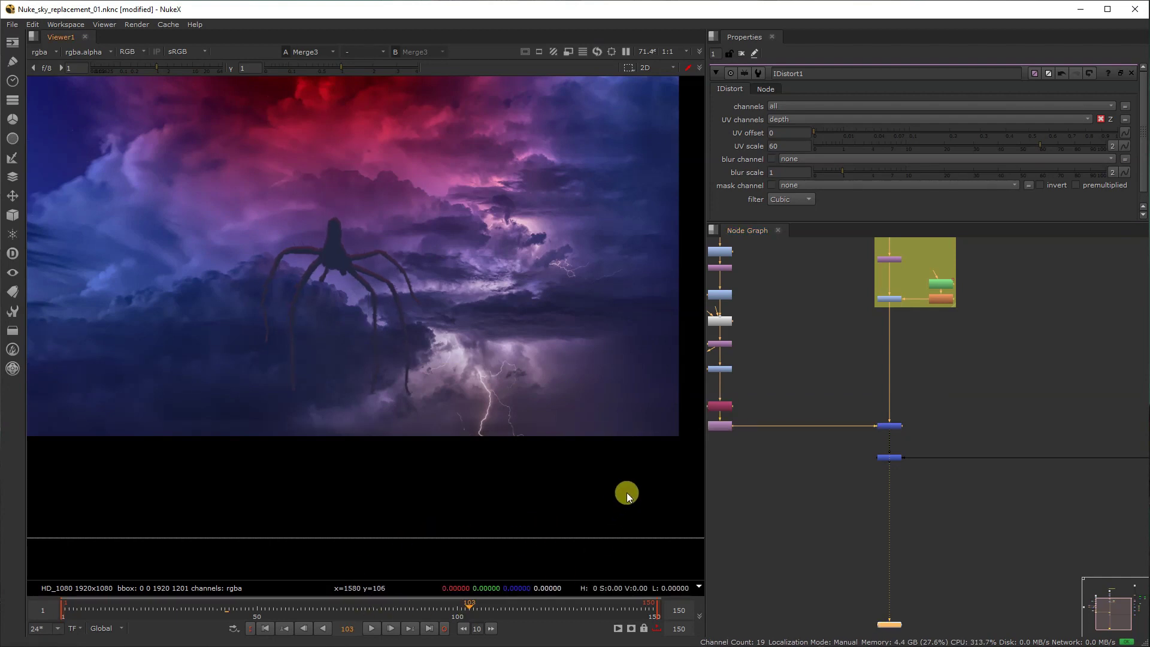
click(822, 398)
click(892, 458)
key(1)
click(811, 393)
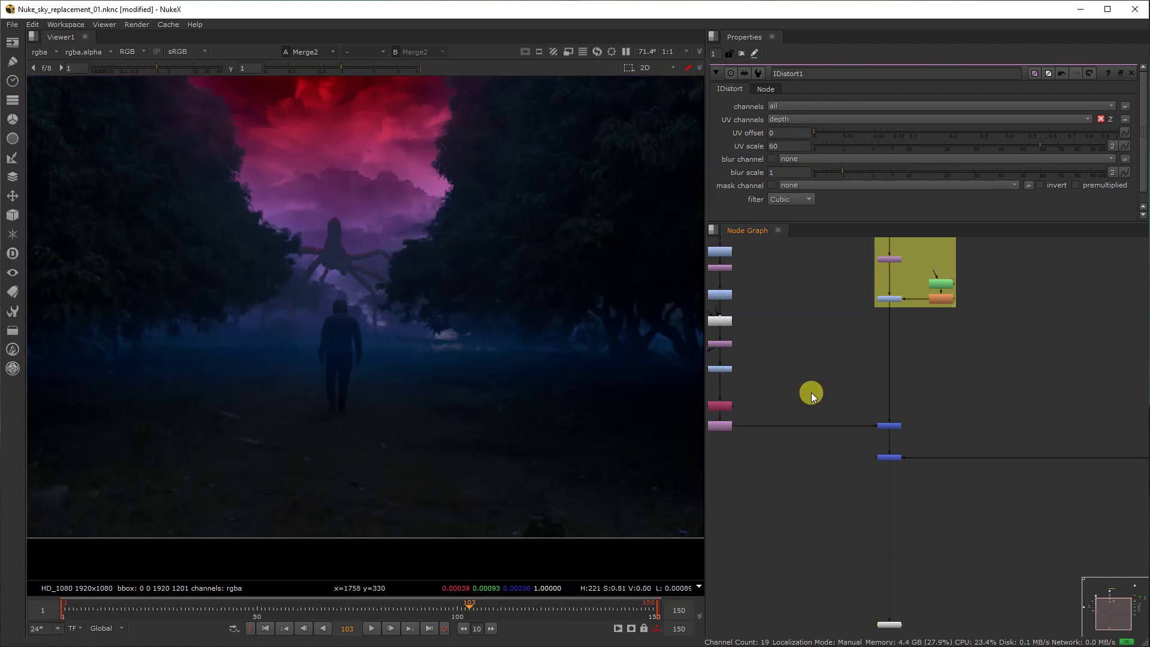
- Insert a LightWrap node between IDistort1 and Merge3
middle_drag(846, 482, 916, 484)
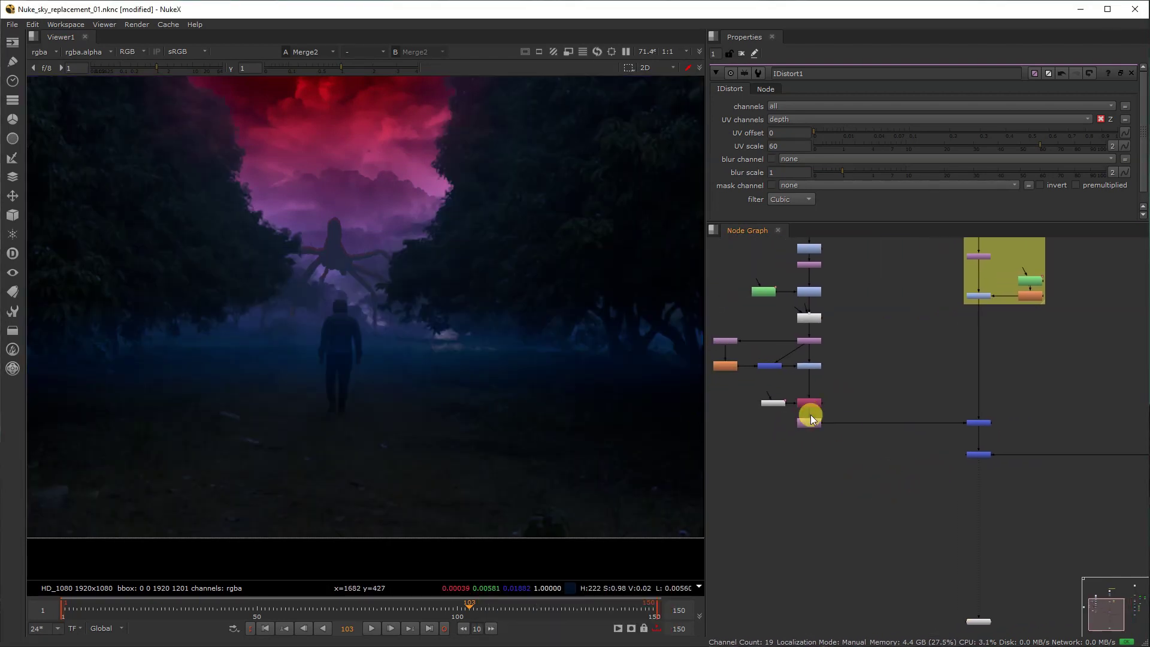
scroll(932, 432, up, 2)
key(Tab)
text(light)
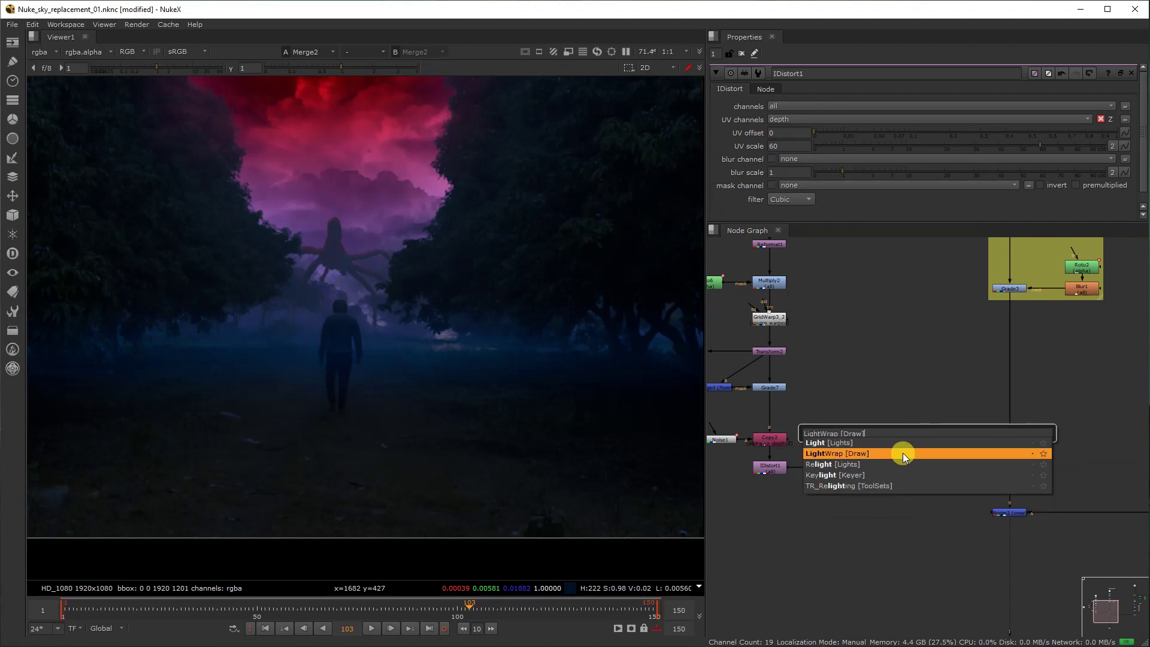
click(903, 453)
scroll(962, 427, up, 2)
drag(913, 447, 921, 486)
- Connect LightWrap1's B input to the sky branch above Merge3, routing the connection through two dots
ctrl+drag(1034, 411, 1032, 382)
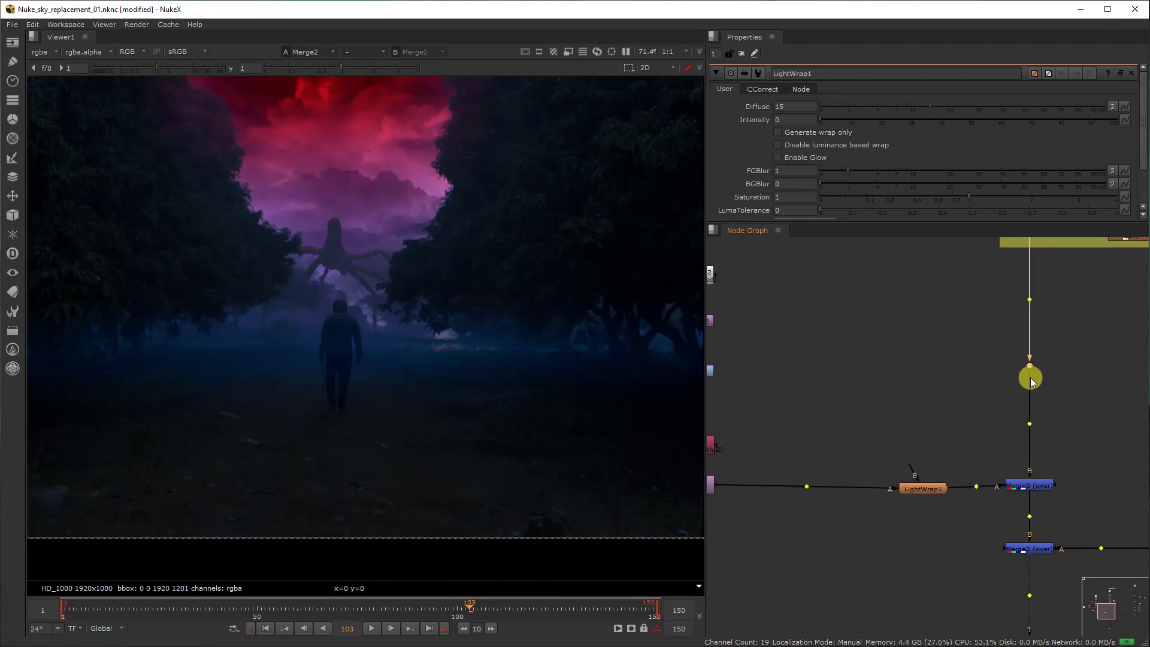
drag(923, 493, 921, 488)
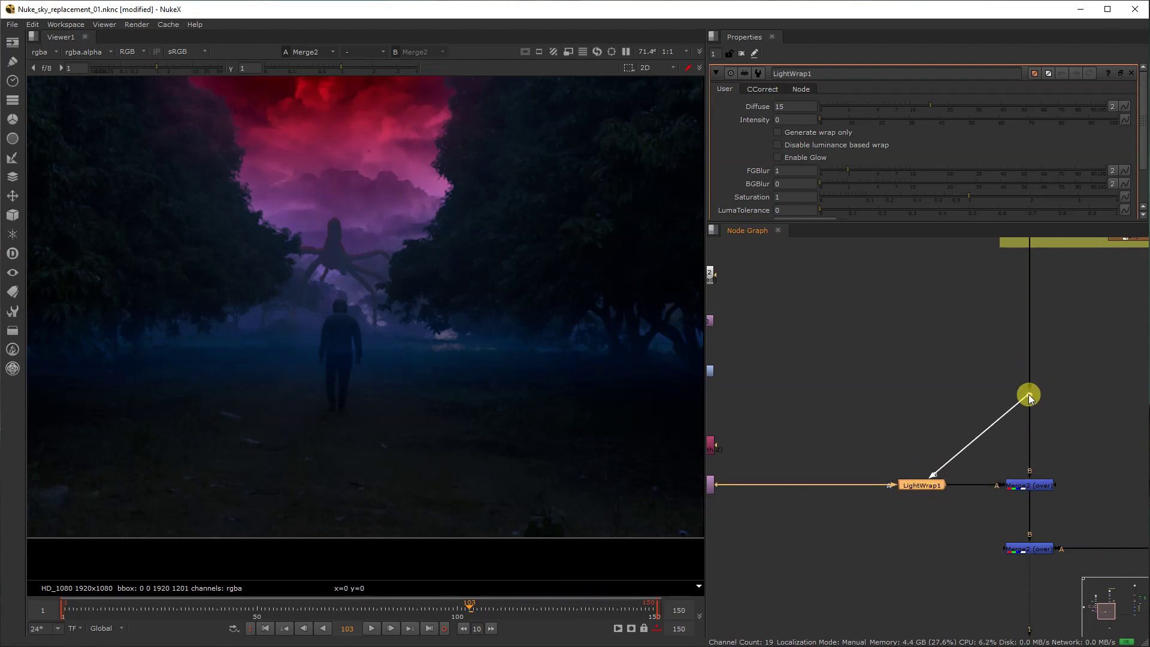
ctrl+drag(972, 446, 923, 398)
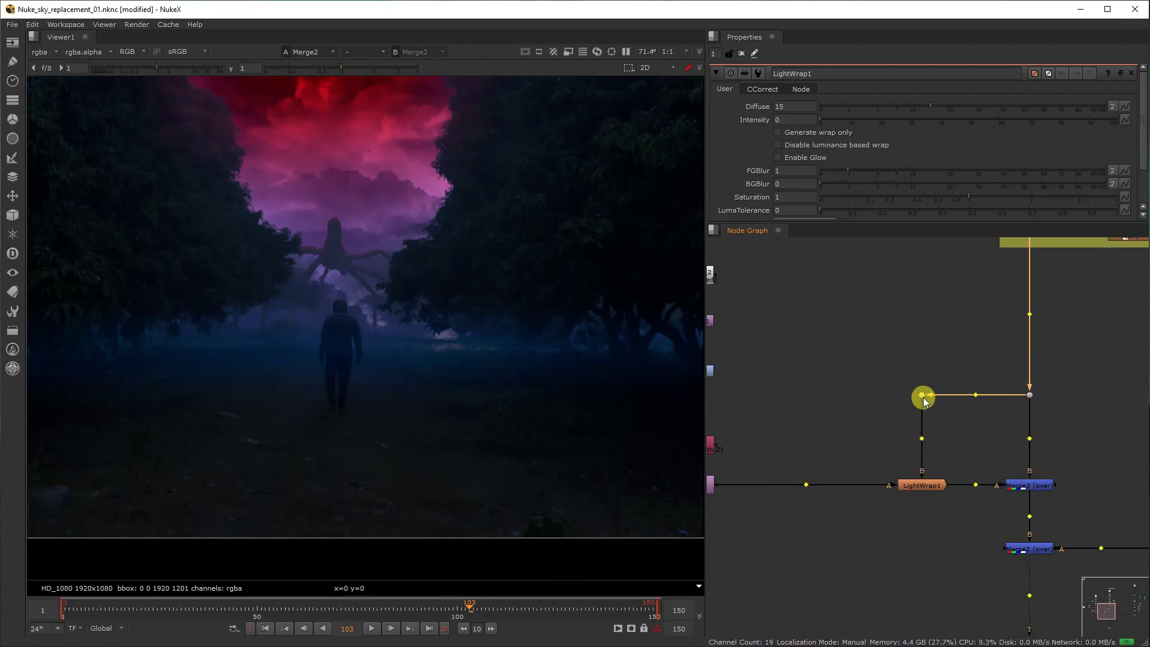
- View LightWrap1 and set its Diffuse to 40 and Intensity to 100
click(928, 486)
key(1)
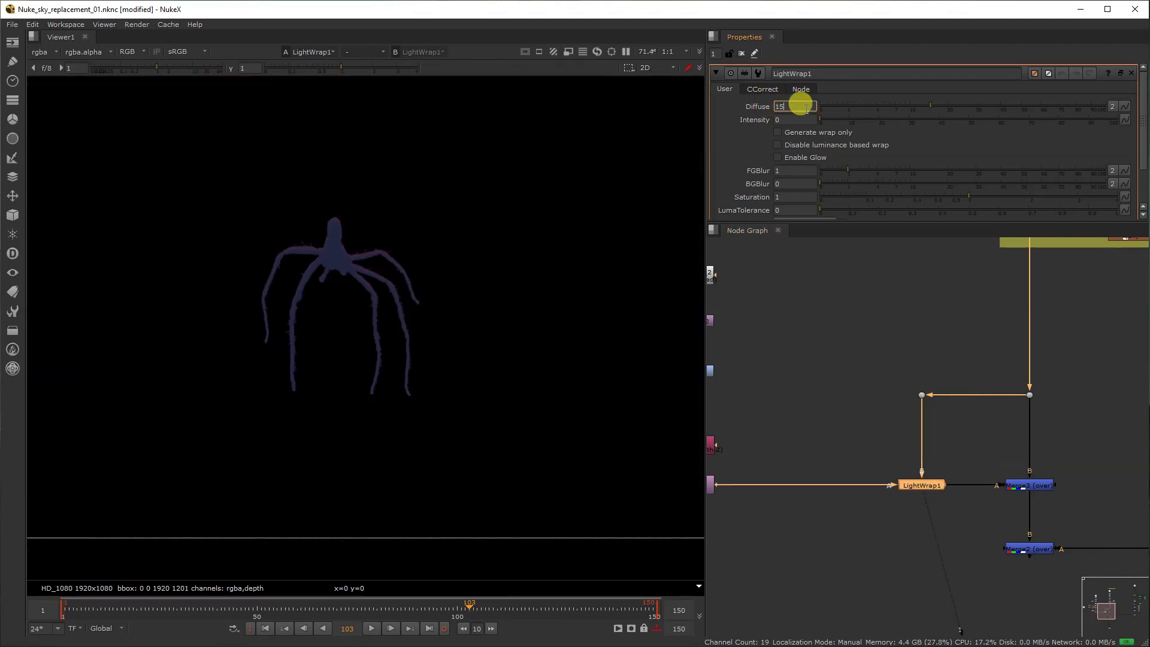
drag(805, 108, 747, 114)
text(40)
key(Tab)
text(100)
key(Return)
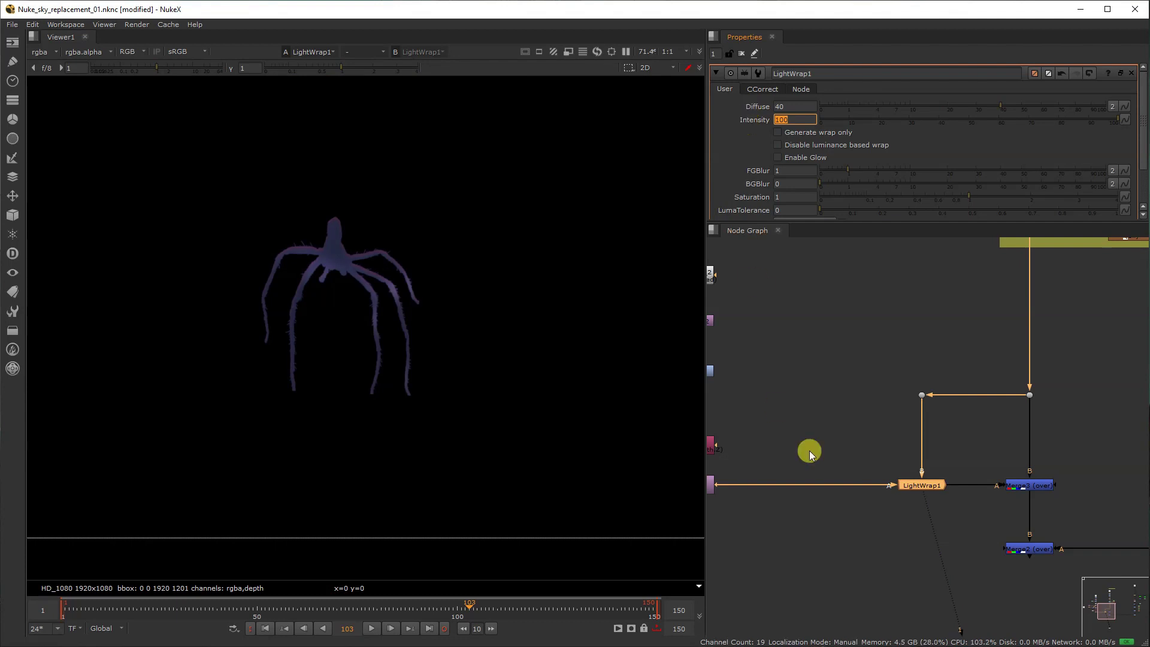
- Compare the Merge3 and Merge2 composites with LightWrap1 enabled and disabled, checking other frames too
click(1025, 485)
key(1)
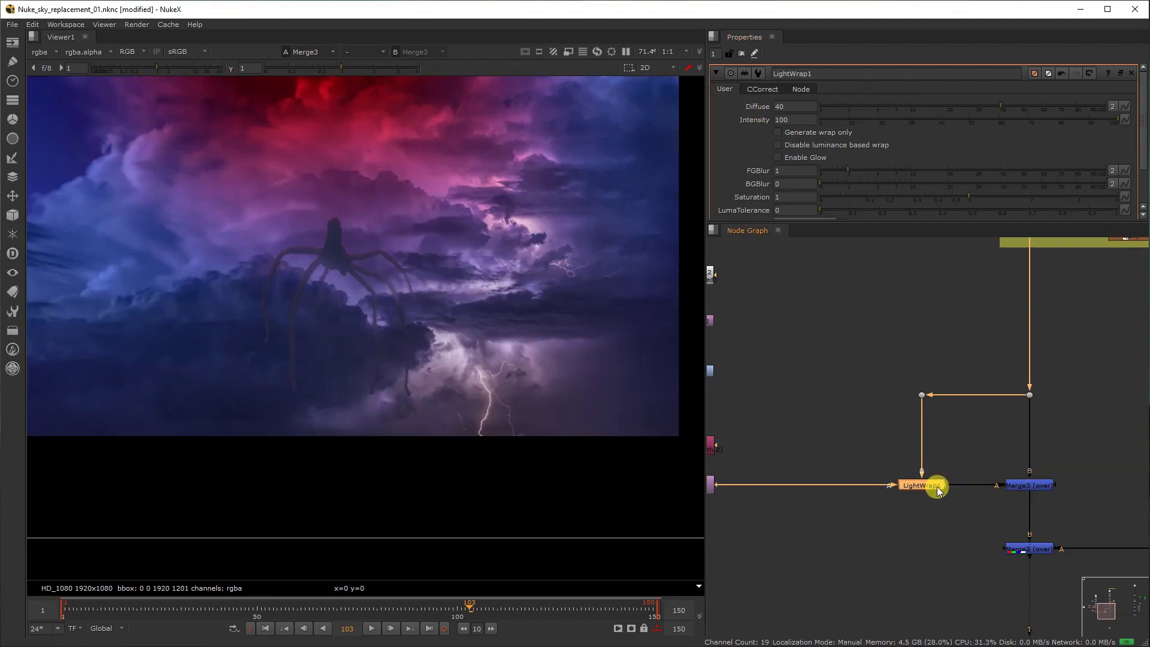
drag(951, 531, 1089, 593)
key(1)
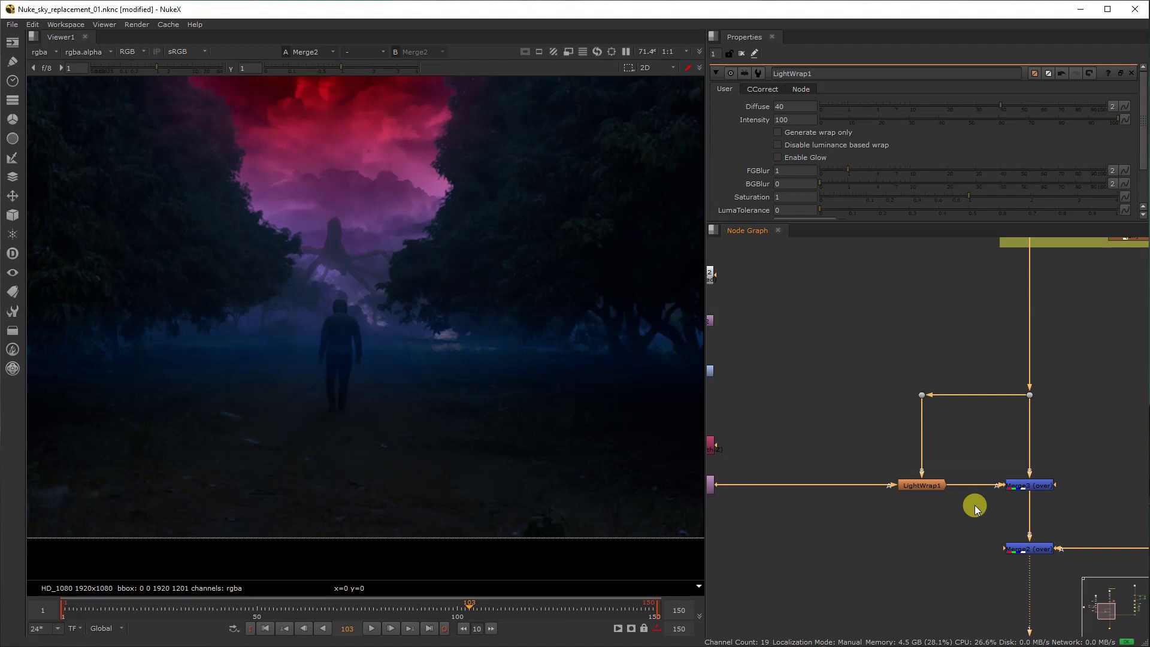
click(927, 486)
key(d)
key(d)
key(d)
key(d)
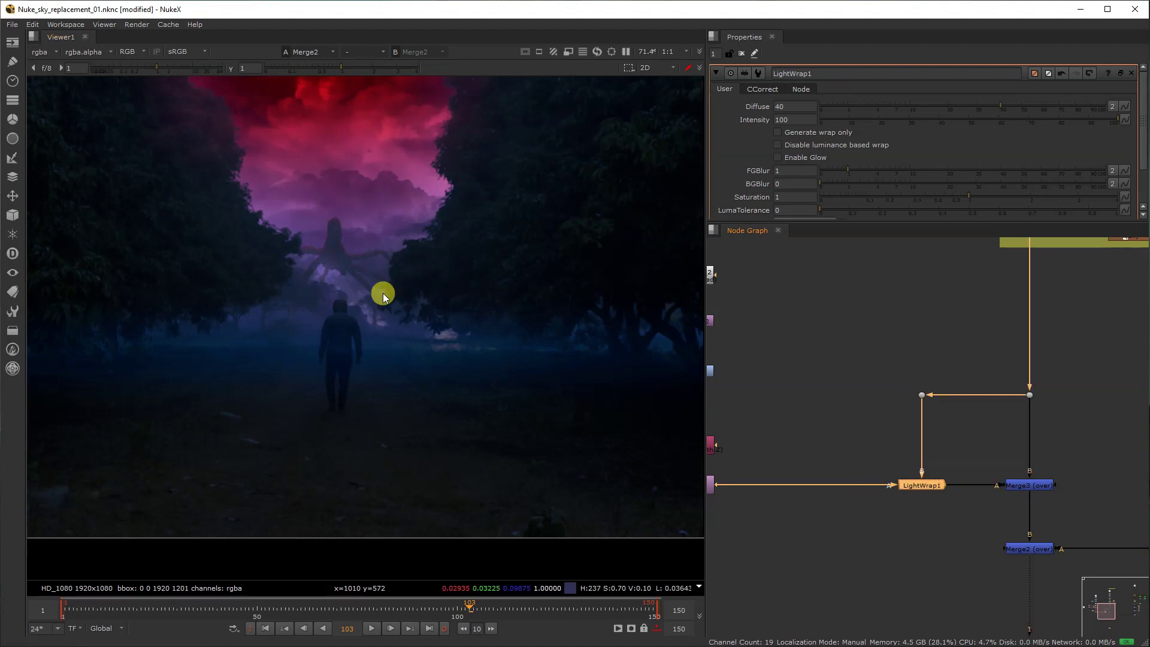
key(f)
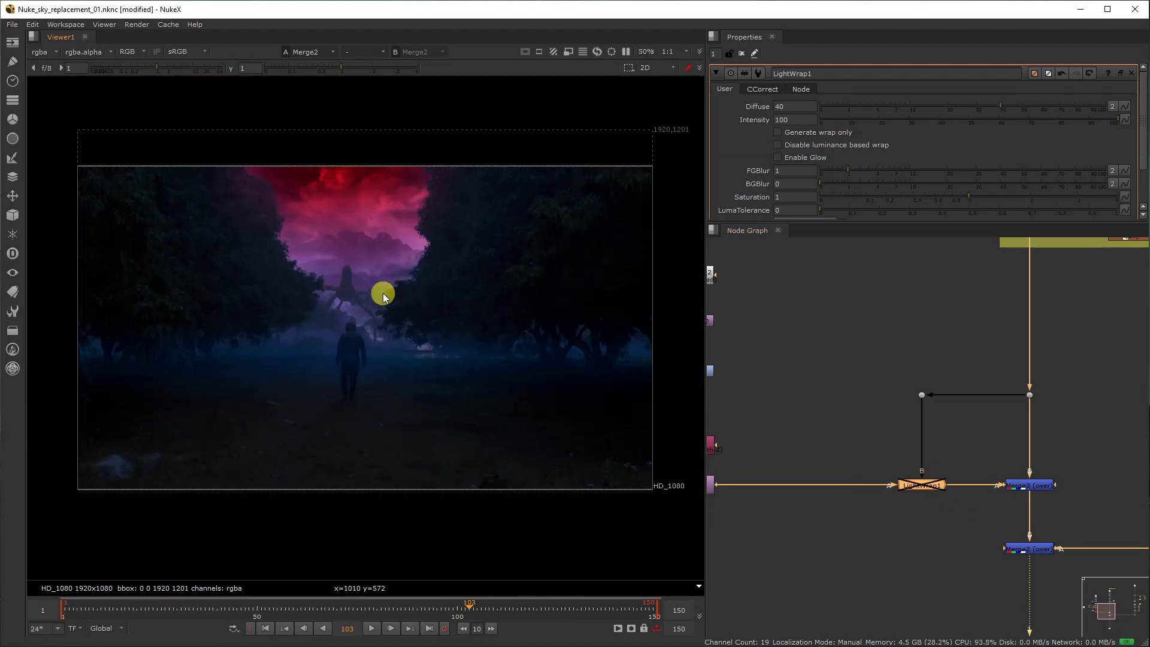
click(410, 612)
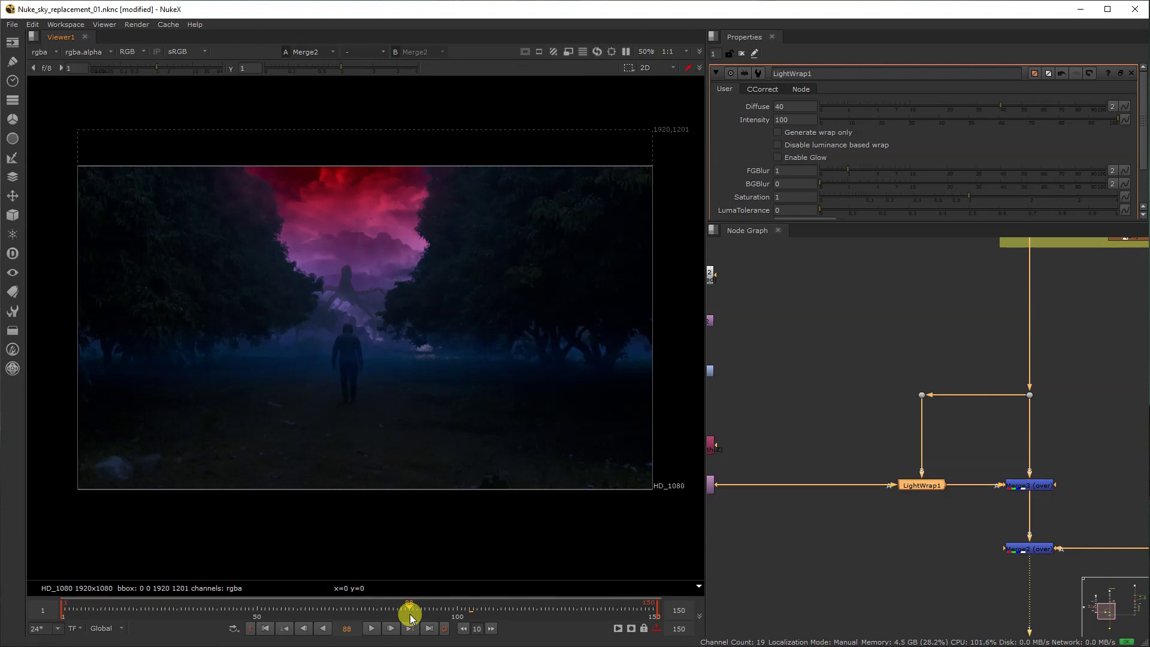
click(497, 612)
- View the source footage at TimeOffset1 and attach a PlanarTracker node to it
scroll(986, 426, down, 2)
middle_drag(1129, 357, 983, 494)
scroll(871, 475, down, 4)
middle_drag(1119, 311, 916, 385)
scroll(917, 385, up, 4)
click(860, 390)
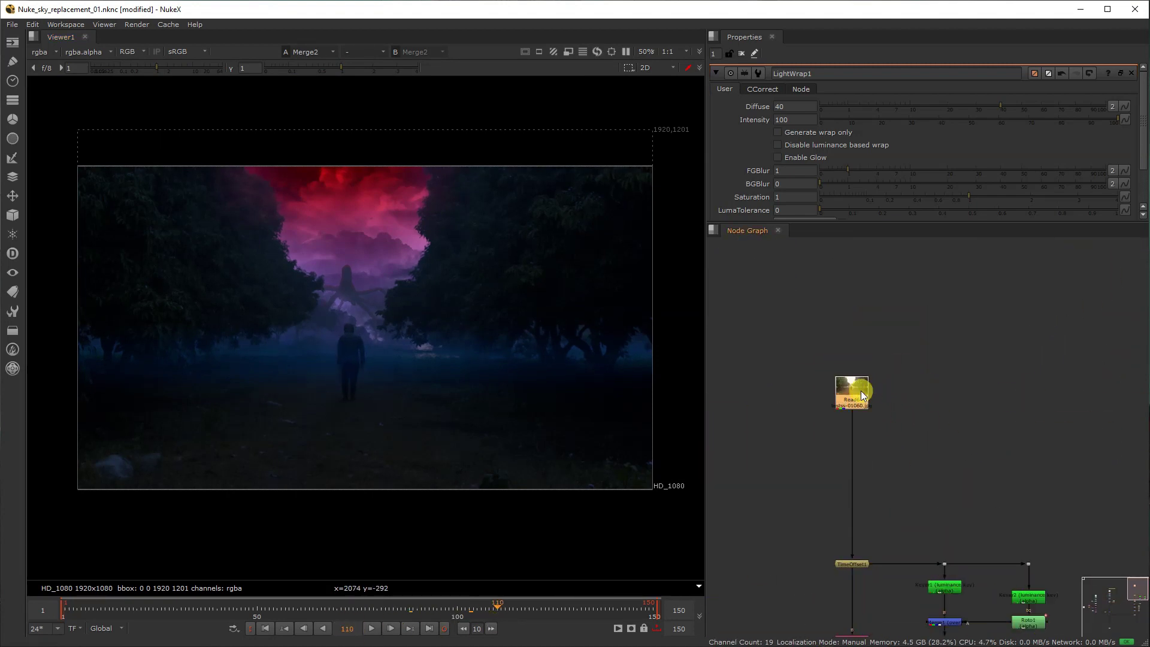
click(855, 564)
key(1)
scroll(810, 563, up, 2)
key(Tab)
text(planar)
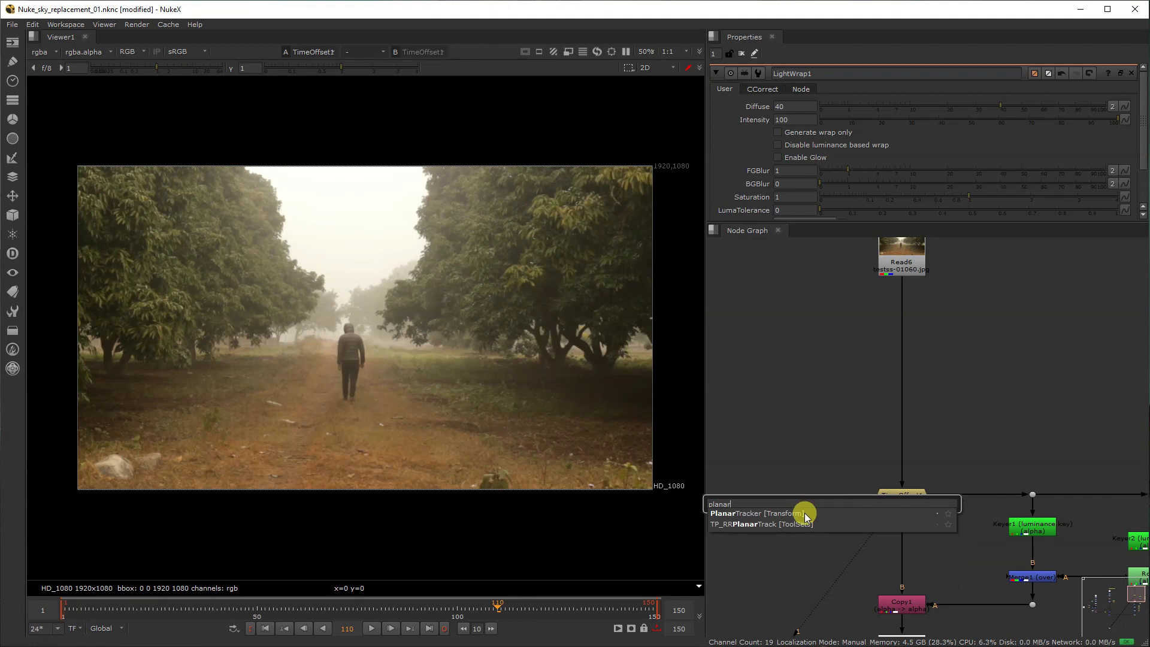
click(807, 514)
key(1)
- At the first frame, draw a closed planar tracking shape around the foliage of the left tree
click(265, 628)
click(191, 178)
click(266, 255)
click(236, 329)
click(137, 340)
click(110, 286)
drag(108, 231, 128, 203)
click(147, 185)
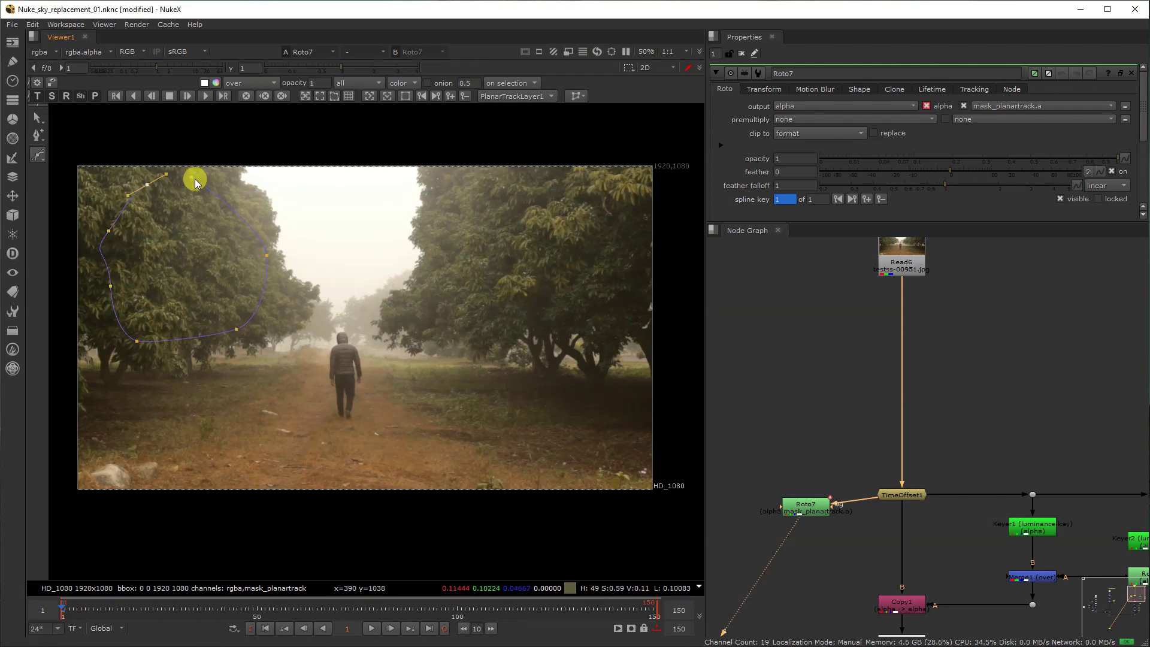
click(191, 178)
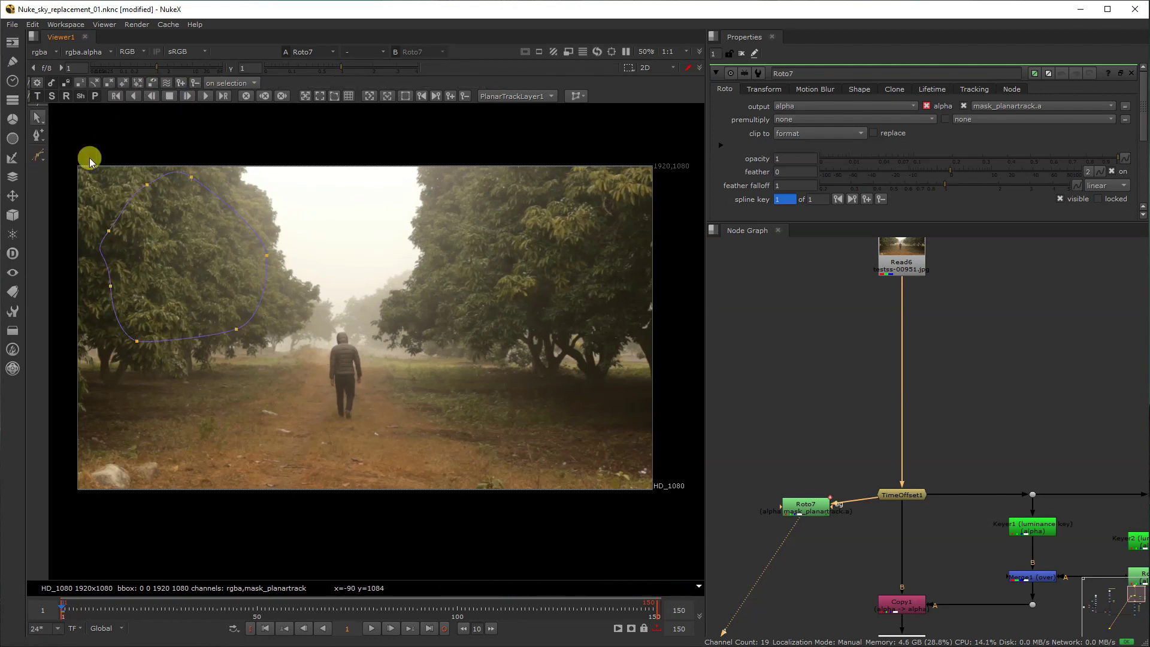
- Add a second closed shape around the right tree's foliage to PlanarTrackLayer1
scroll(799, 182, down, 5)
click(799, 119)
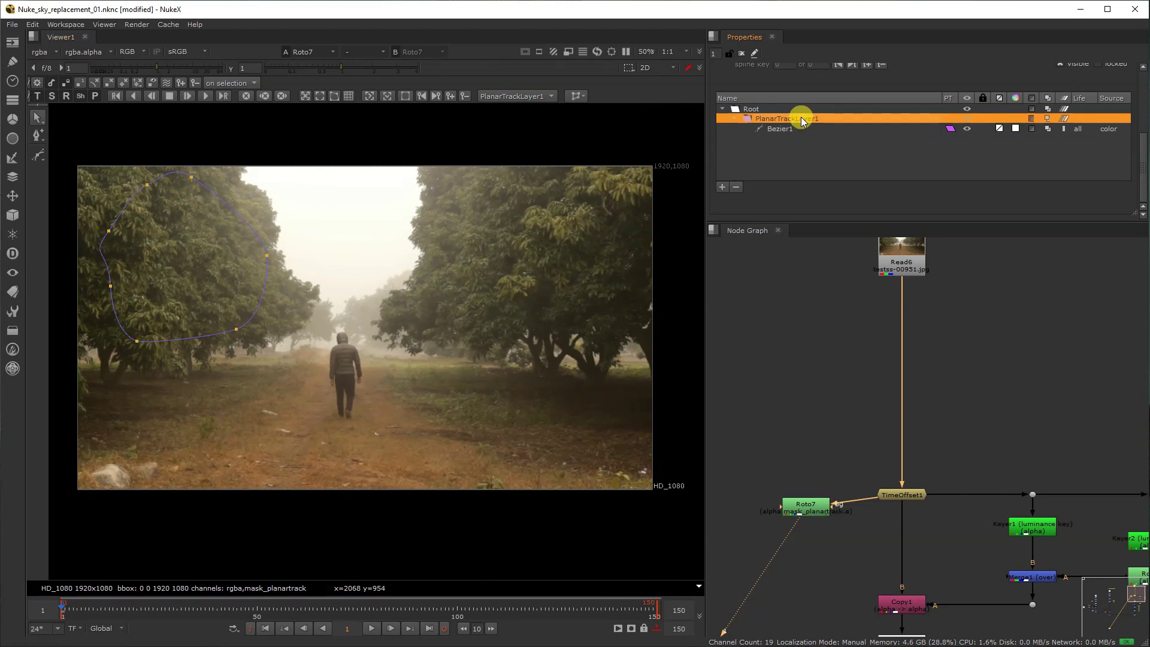
click(38, 156)
click(452, 314)
click(453, 210)
click(539, 181)
click(598, 207)
click(591, 267)
click(565, 314)
click(529, 327)
click(453, 314)
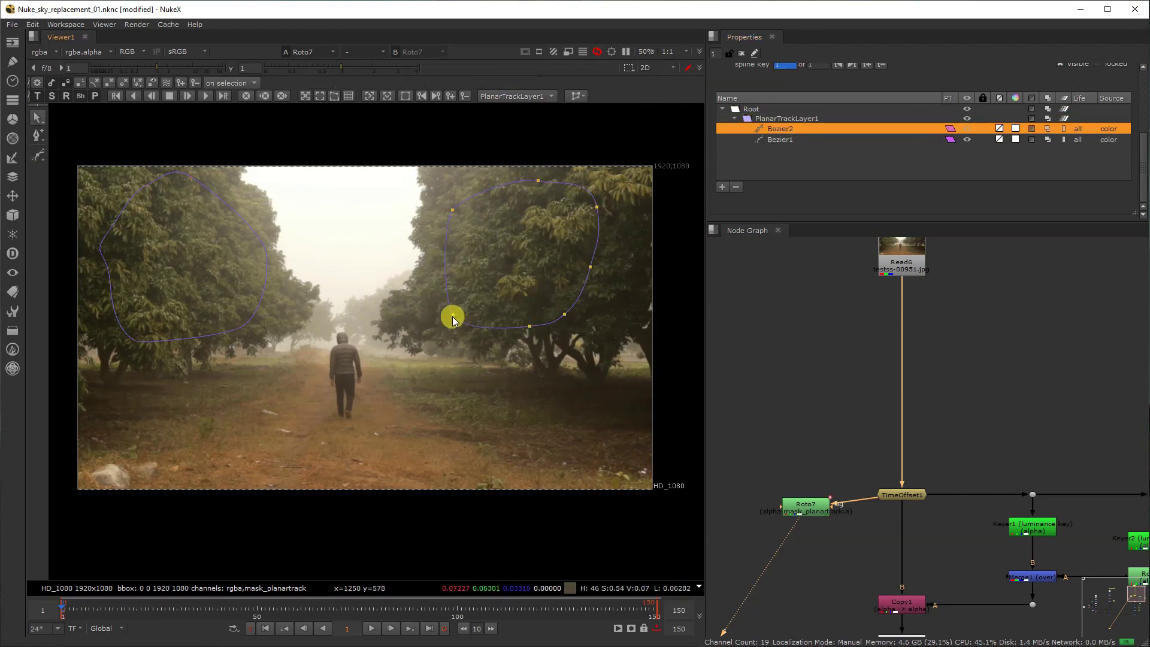
- Save the script and track the planar layer forward, stopping the tracking once it is past frame 150
click(264, 301)
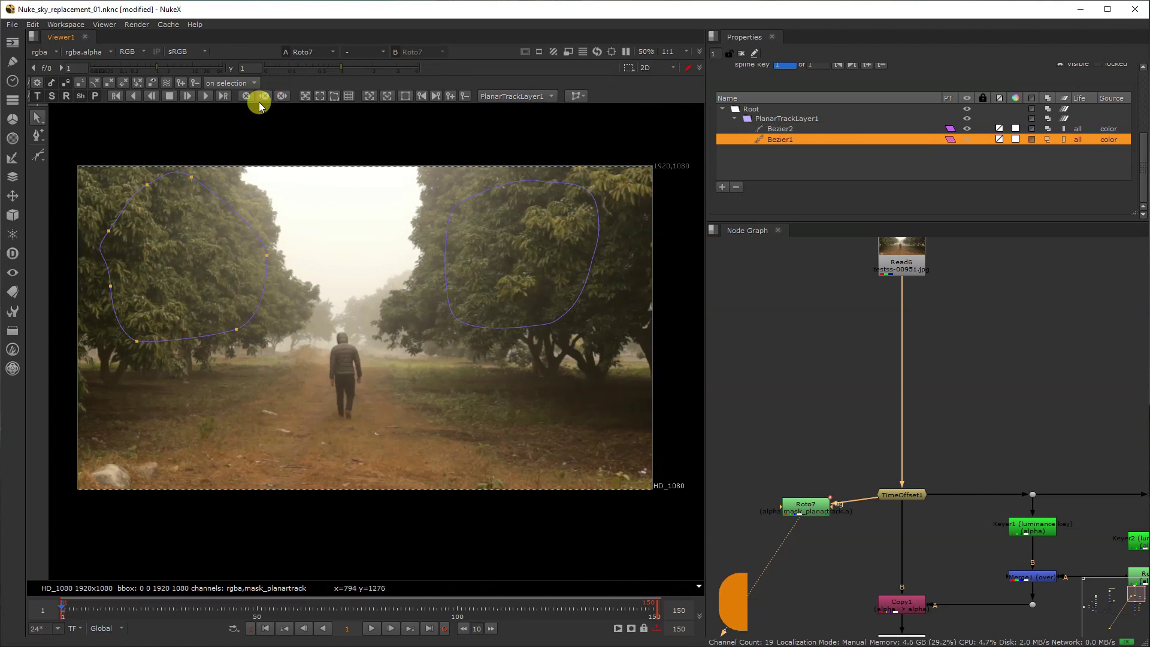
key(ctrl+s)
click(207, 100)
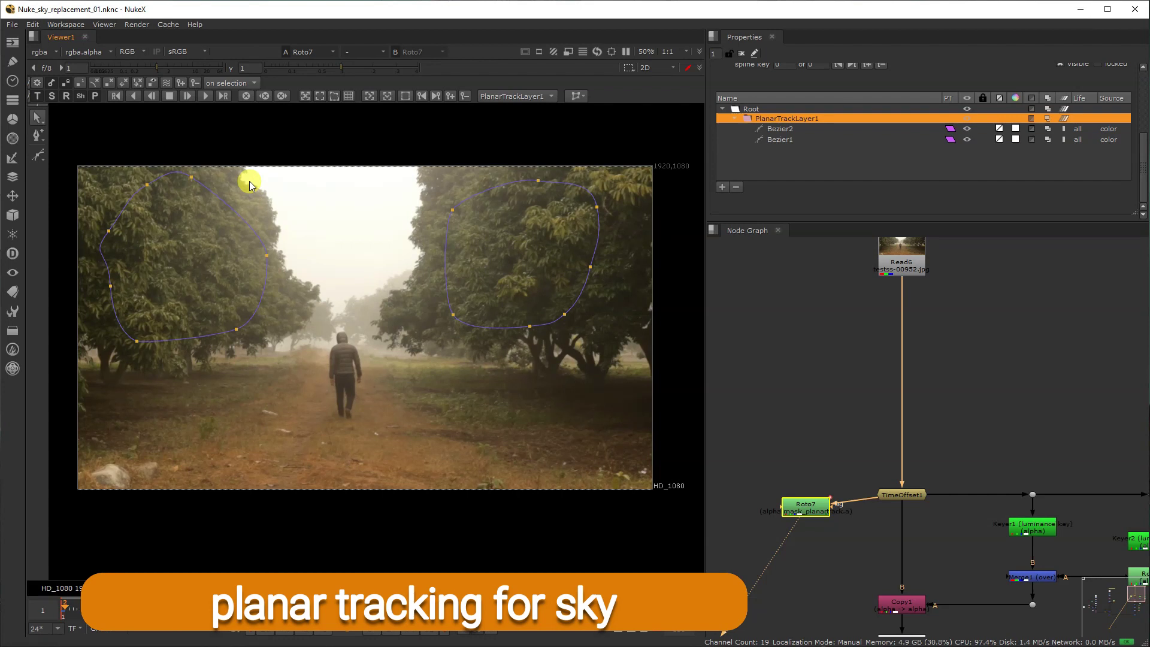
key(v)
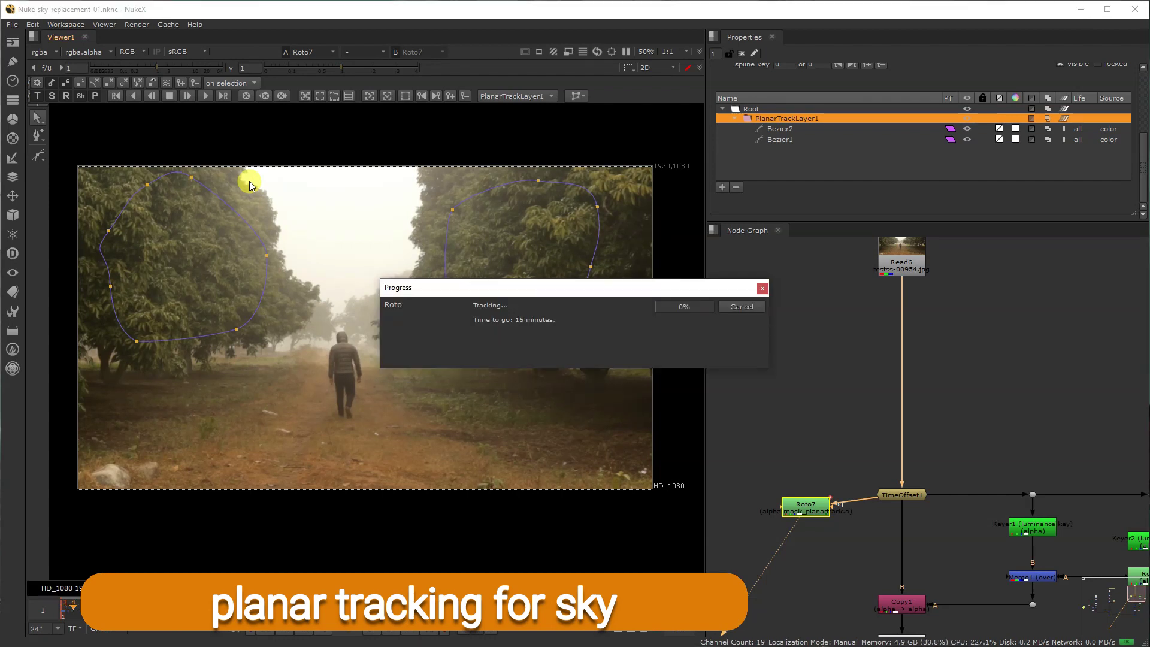
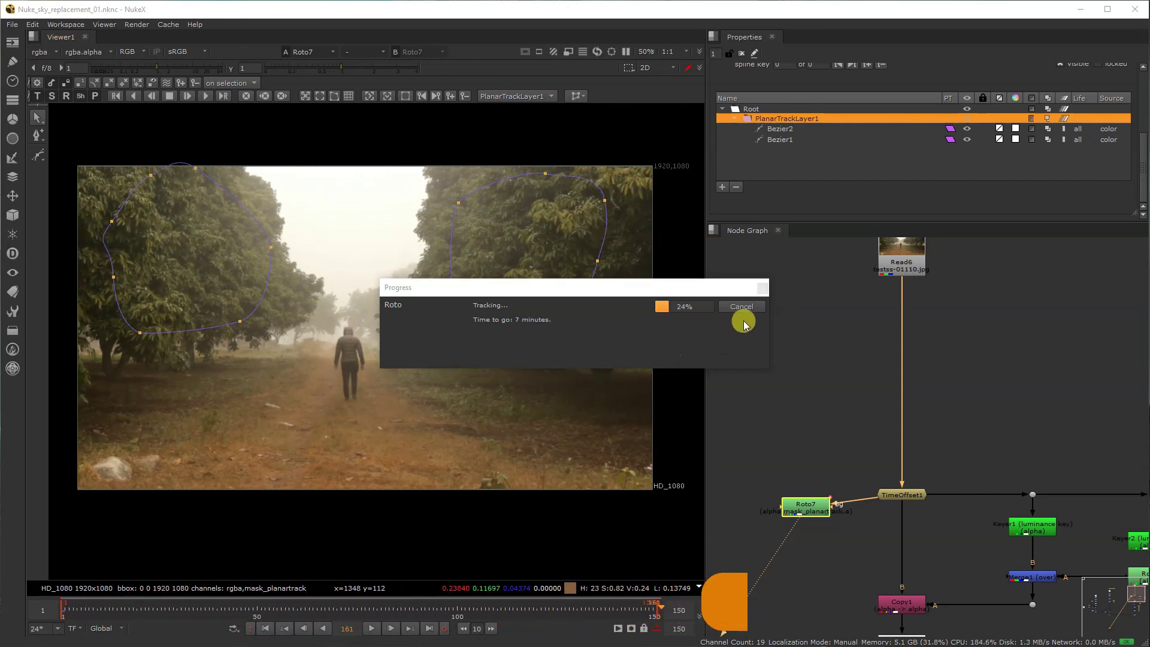
click(741, 306)
- Align Roto7 with TimeOffset1 and open its properties in a floating window beside the viewer
drag(810, 507, 801, 491)
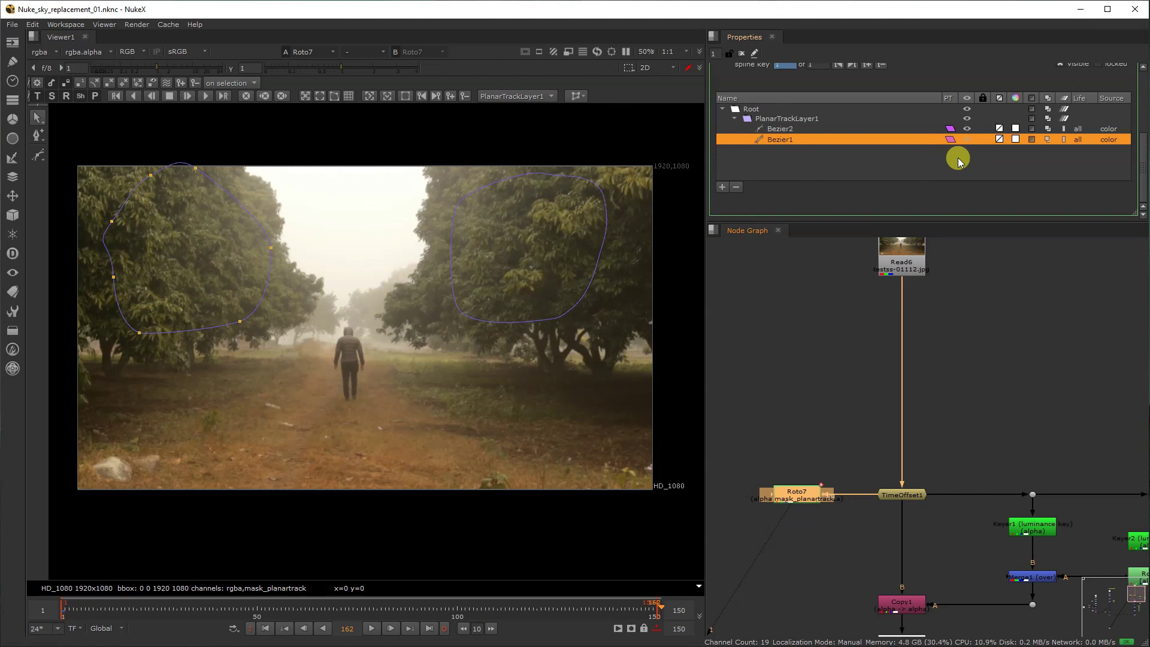
scroll(961, 157, up, 3)
click(1121, 76)
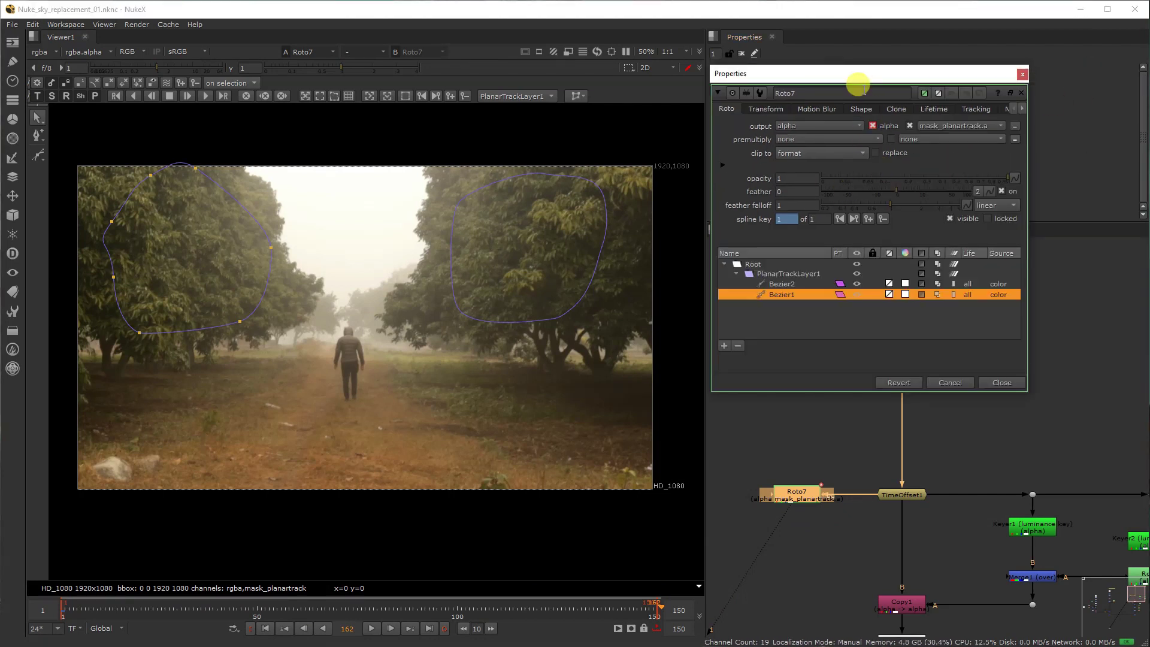
drag(858, 83, 787, 84)
- At the last frame, export Roto7's track as CornerPin2D (absolute) with link output off, and place the new node below Roto7
click(439, 632)
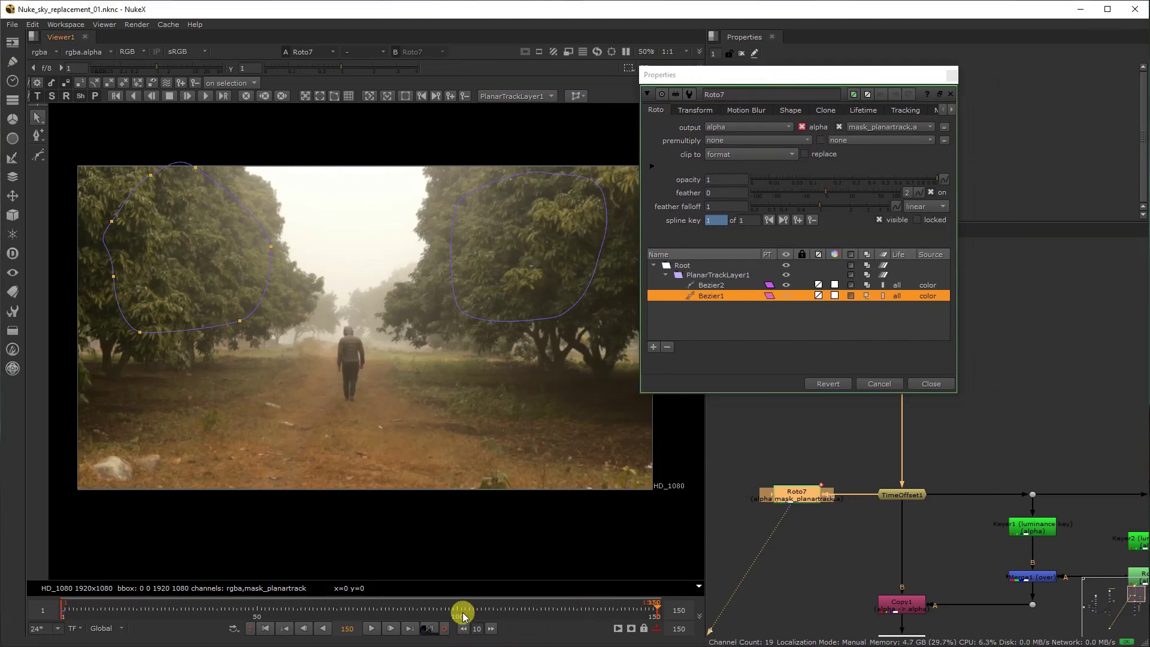
click(901, 111)
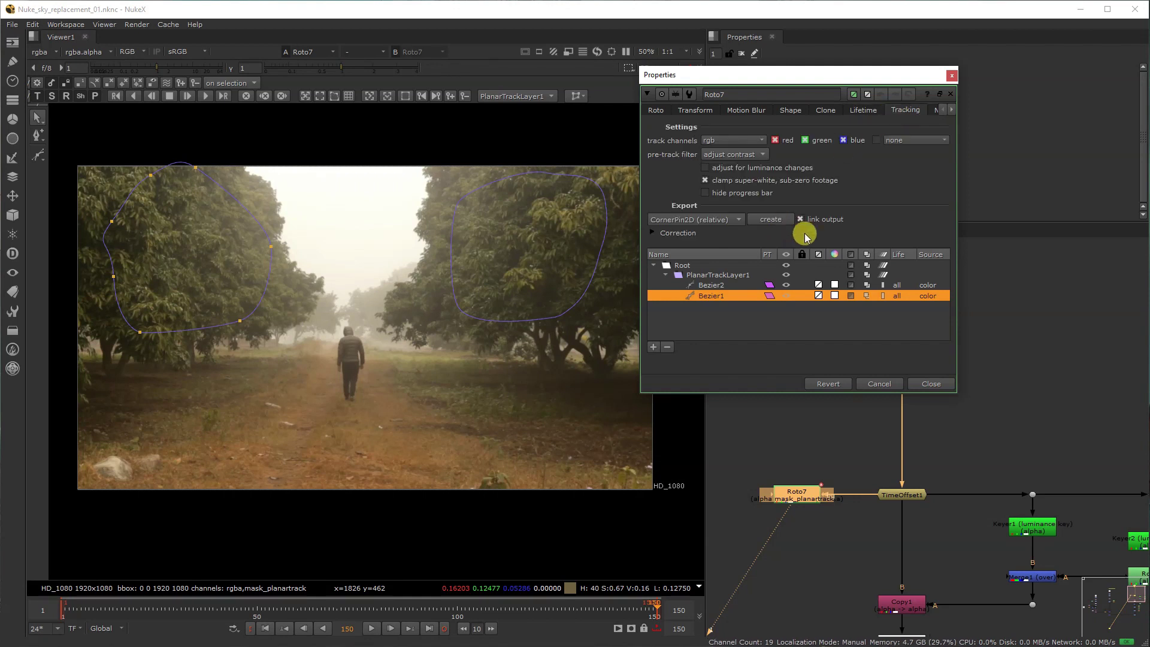
click(738, 220)
click(756, 233)
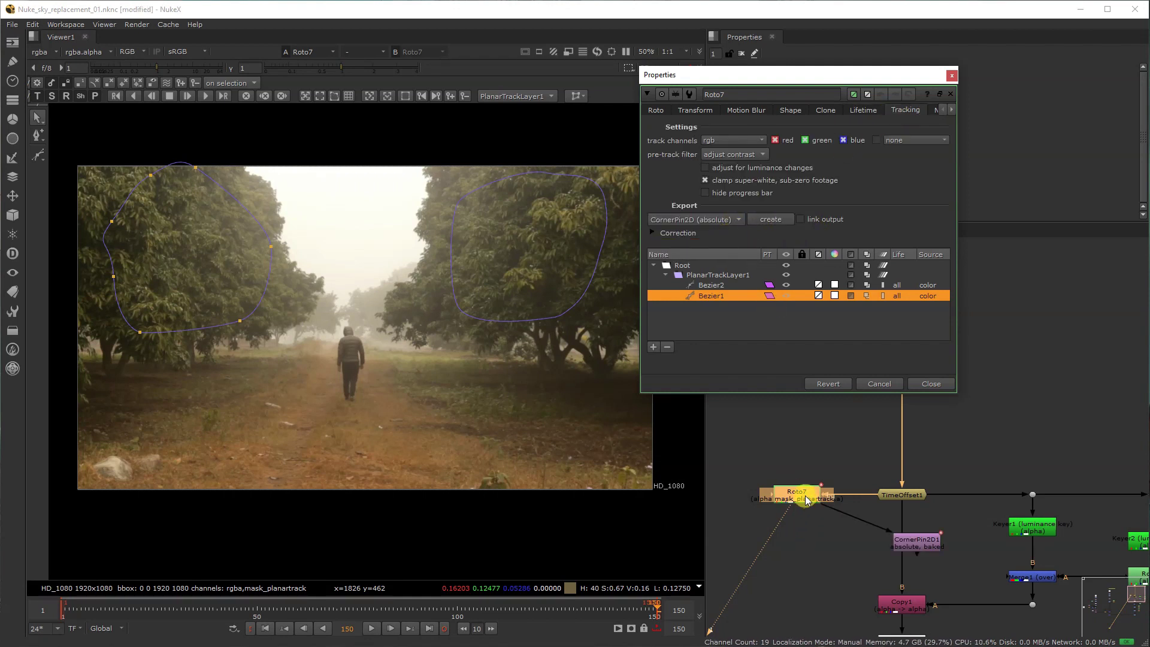
click(753, 221)
scroll(793, 513, down, 6)
scroll(825, 529, up, 3)
drag(814, 510, 782, 525)
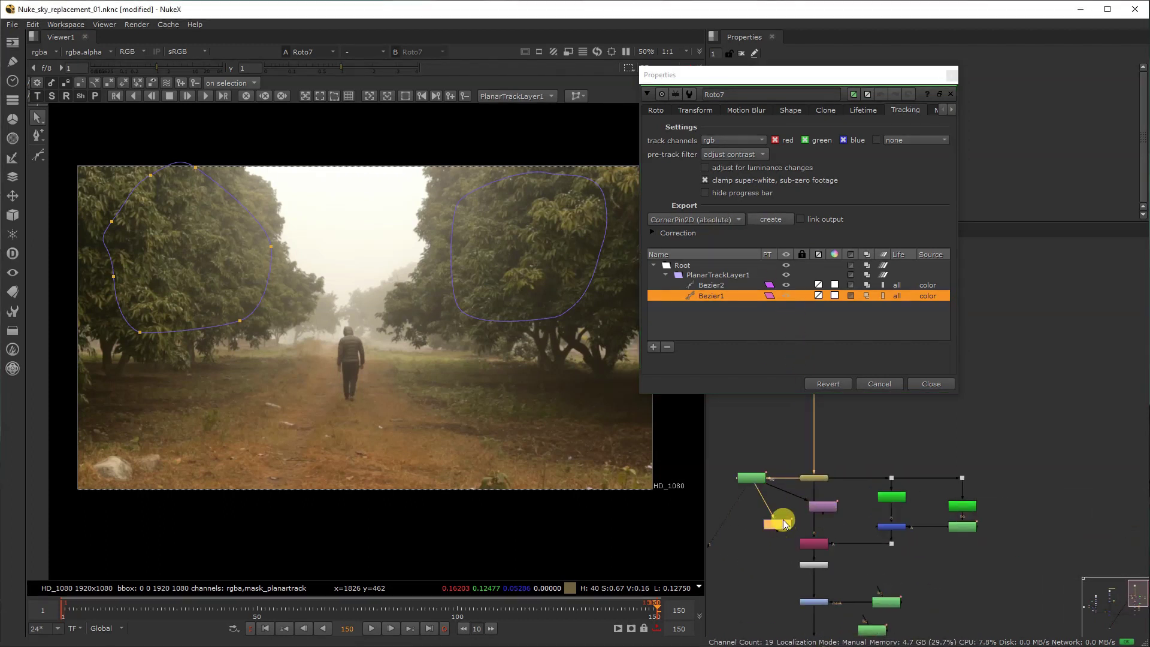
- Delete the extra corner pin node connected to Roto7 and close Roto7's properties
scroll(807, 511, up, 3)
click(836, 513)
key(Delete)
click(931, 385)
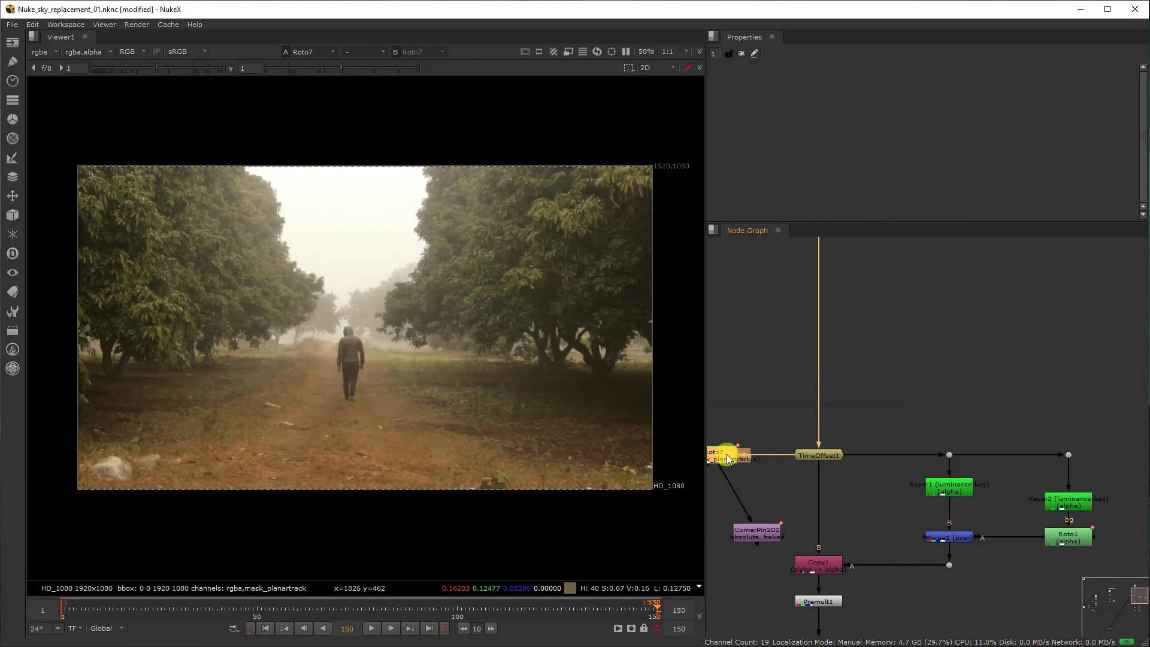
- Open CornerPin2D2's properties, show the node in the viewer and scrub the timeline back to the start
double_click(753, 535)
key(1)
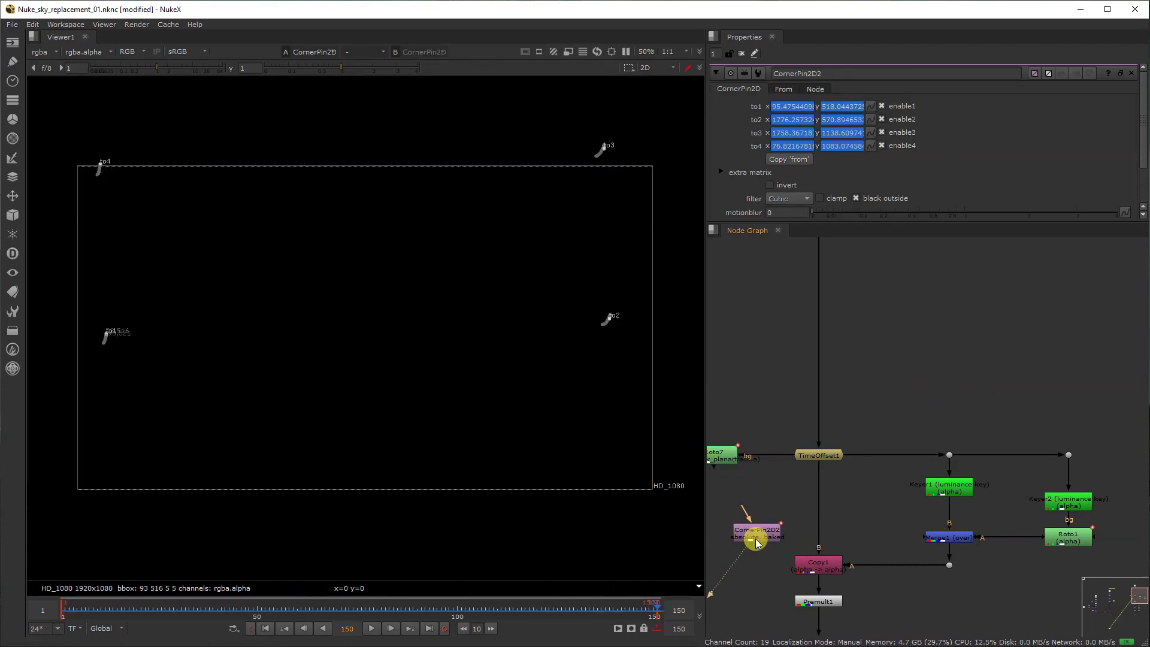
drag(372, 608, 54, 614)
scroll(1031, 442, down, 3)
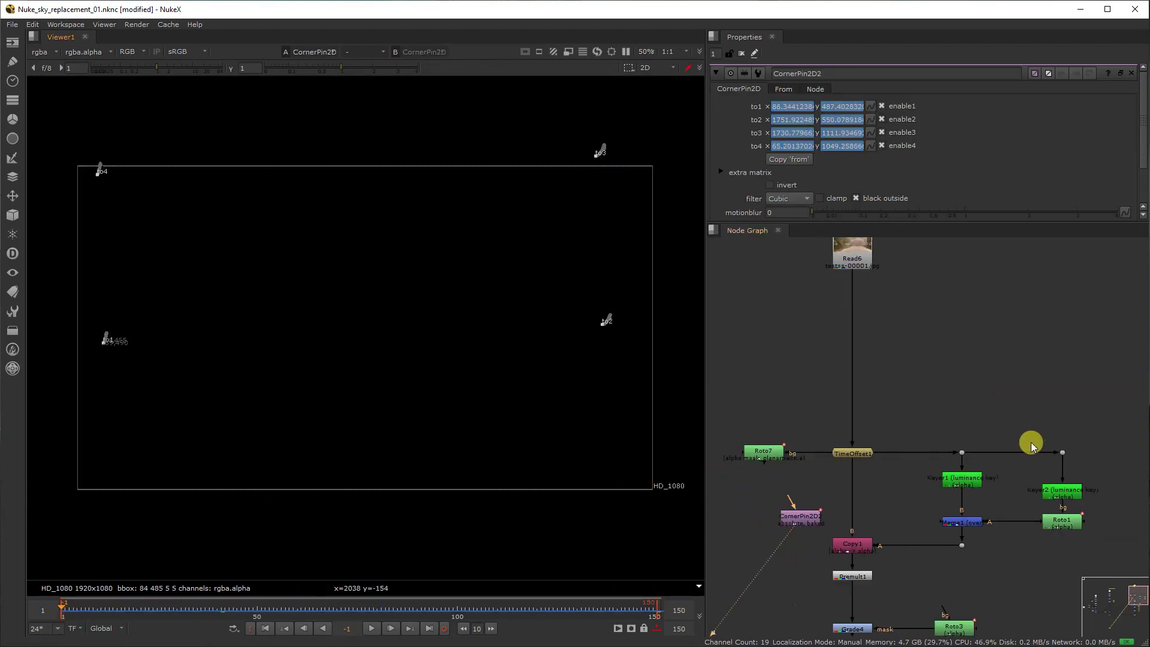
scroll(910, 479, down, 6)
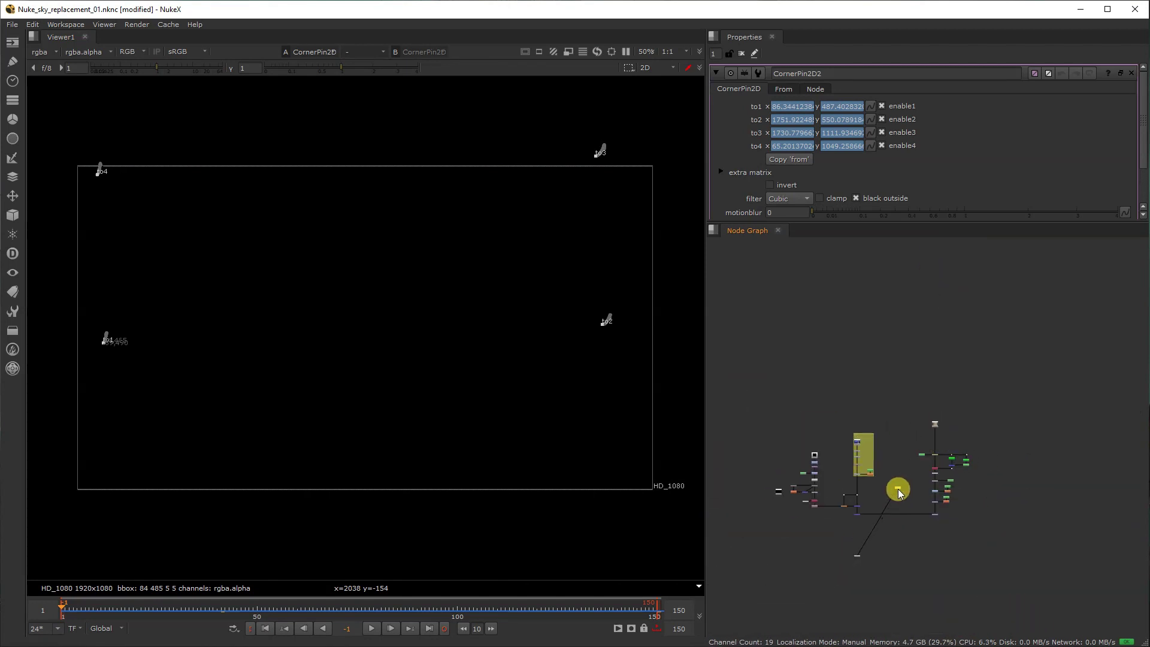
drag(862, 520, 838, 504)
scroll(836, 534, up, 5)
key(ctrl+z)
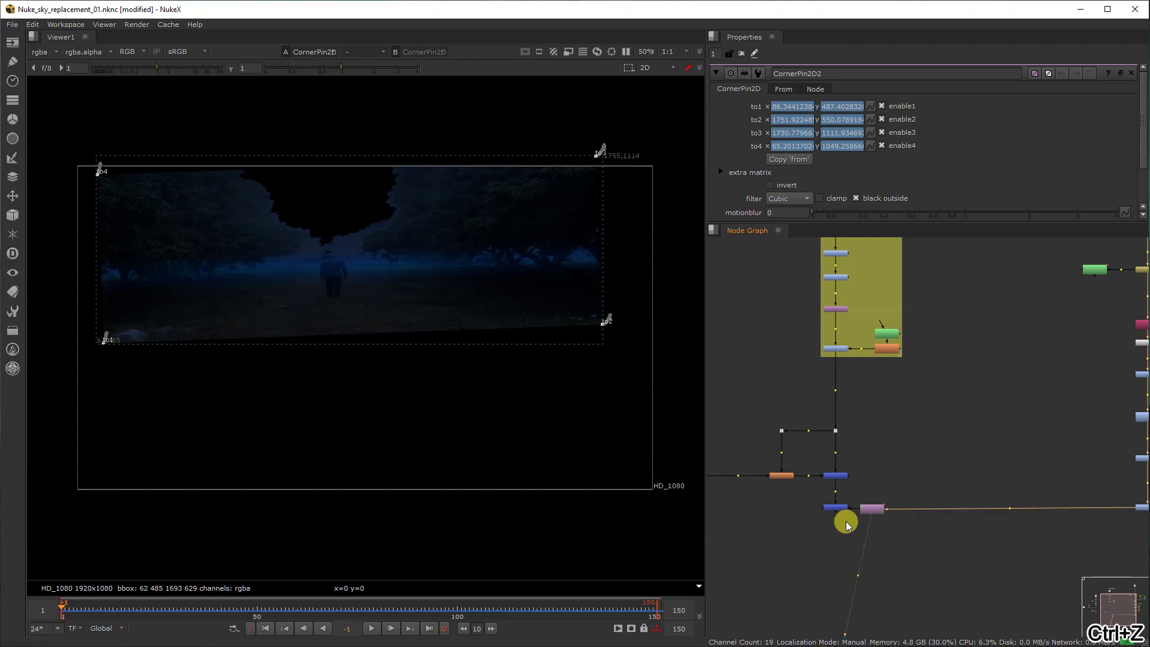
- Insert CornerPin2D2 between the sky and monster merge and Merge2's background input
drag(1104, 303, 905, 436)
drag(1116, 309, 830, 500)
scroll(831, 501, up, 3)
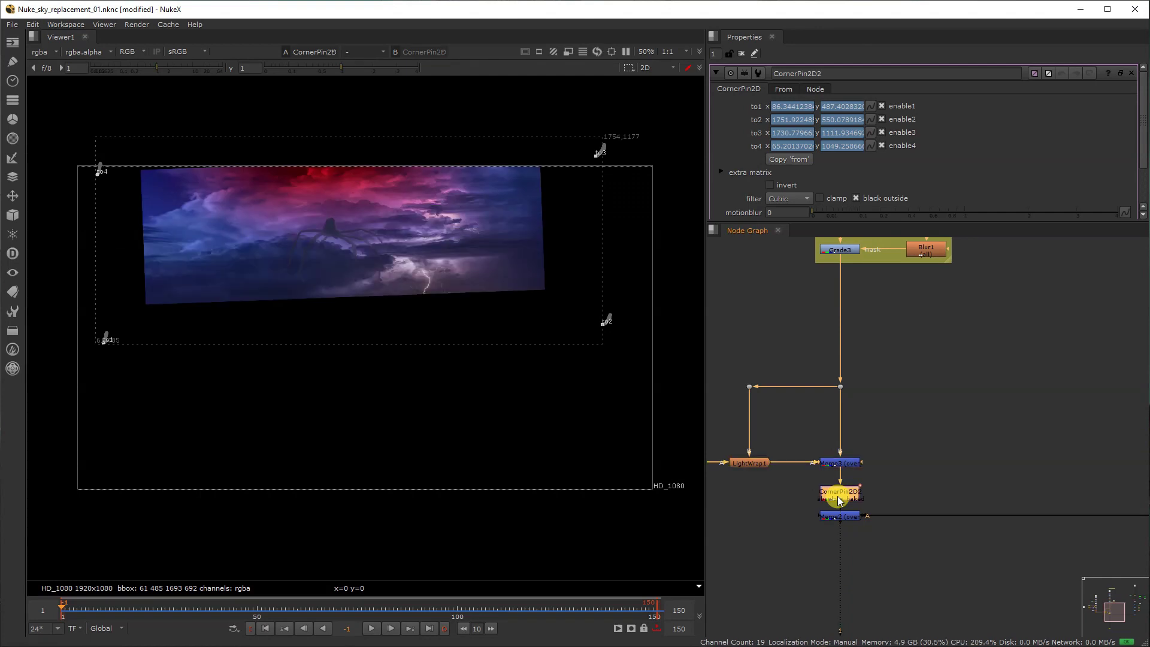
- At frame 1, copy CornerPin2D2's 'to' points into its 'from' points
click(266, 628)
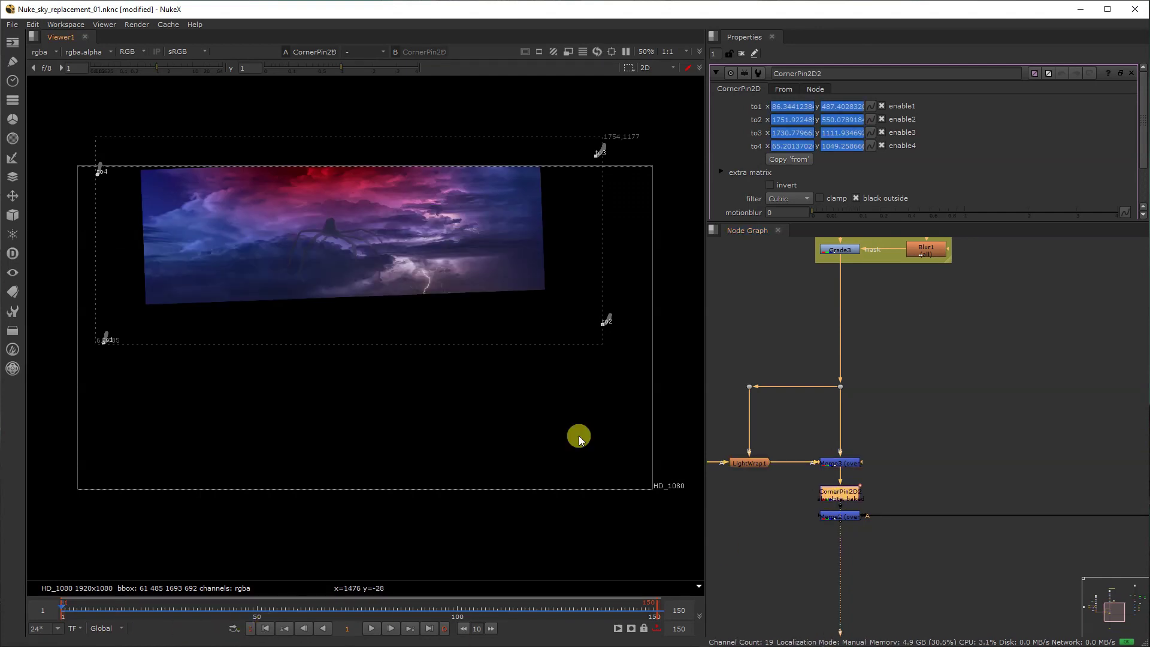
click(783, 89)
click(823, 164)
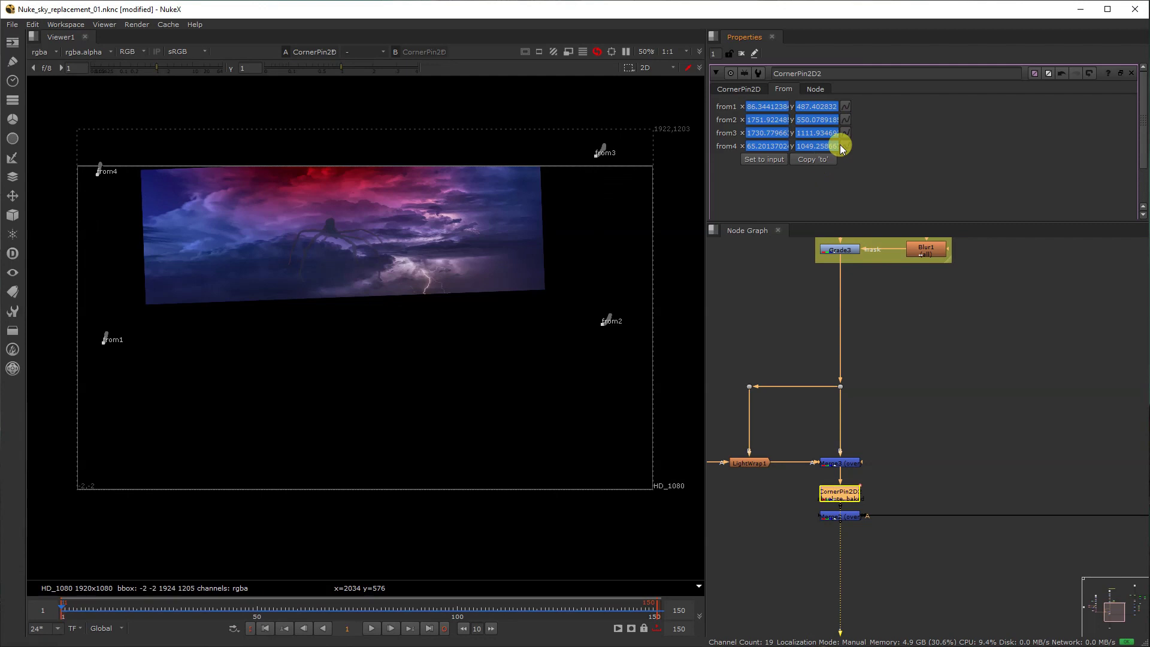
- Remove the animation from CornerPin2D2's from1, from2, from3 and from4 points
click(845, 107)
click(866, 136)
click(846, 120)
click(866, 149)
click(845, 133)
click(866, 164)
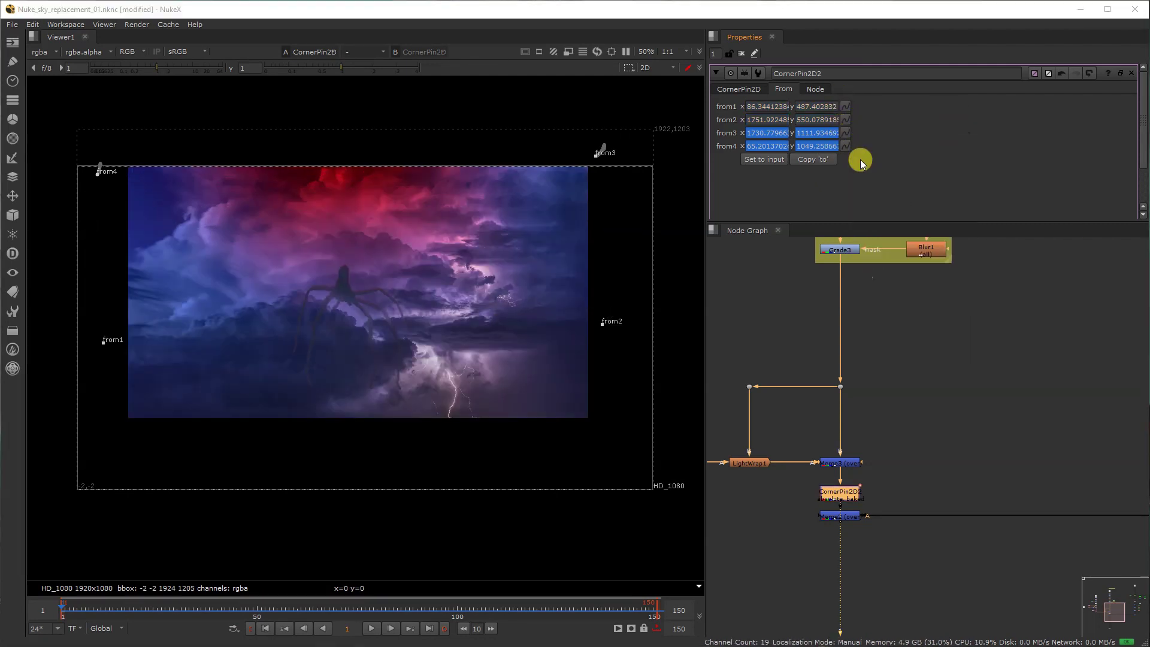
click(846, 146)
click(866, 176)
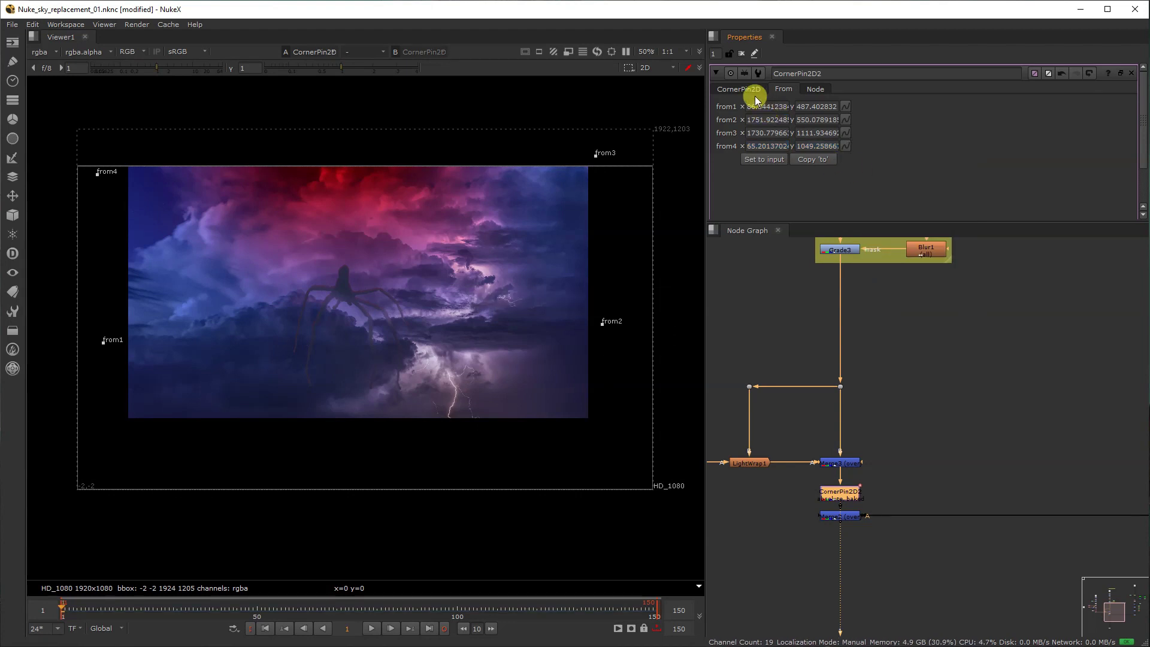
- Show Merge2's composite in the viewer and close CornerPin2D2's properties
click(746, 89)
scroll(862, 473, down, 4)
click(849, 497)
drag(849, 501, 850, 513)
key(1)
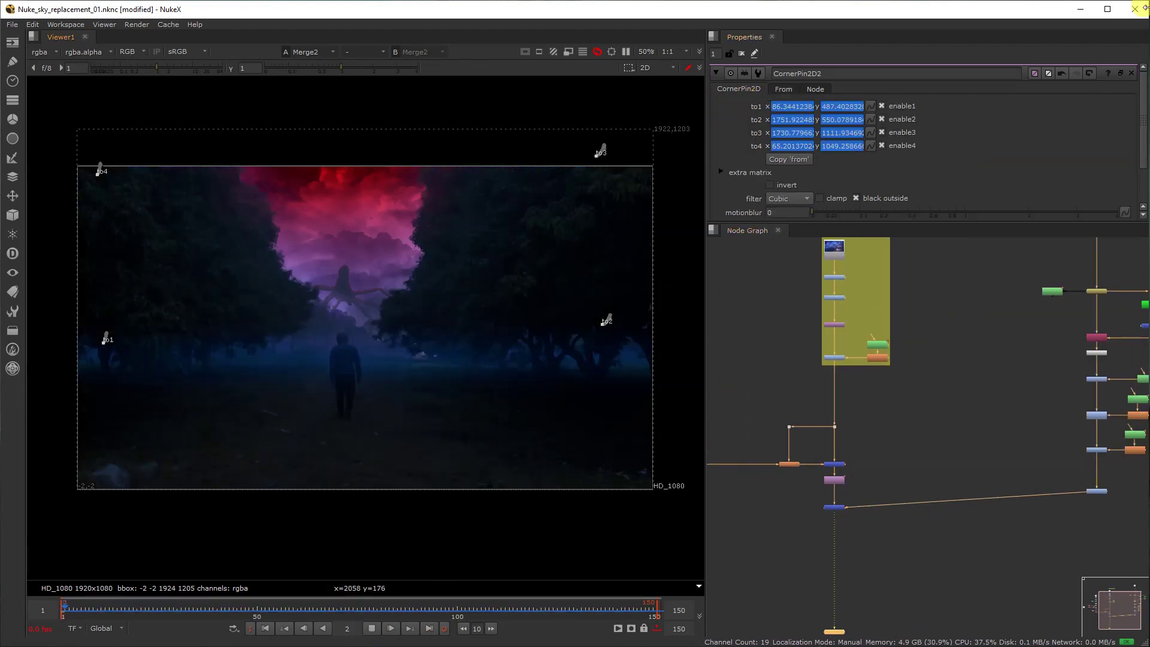
click(1132, 73)
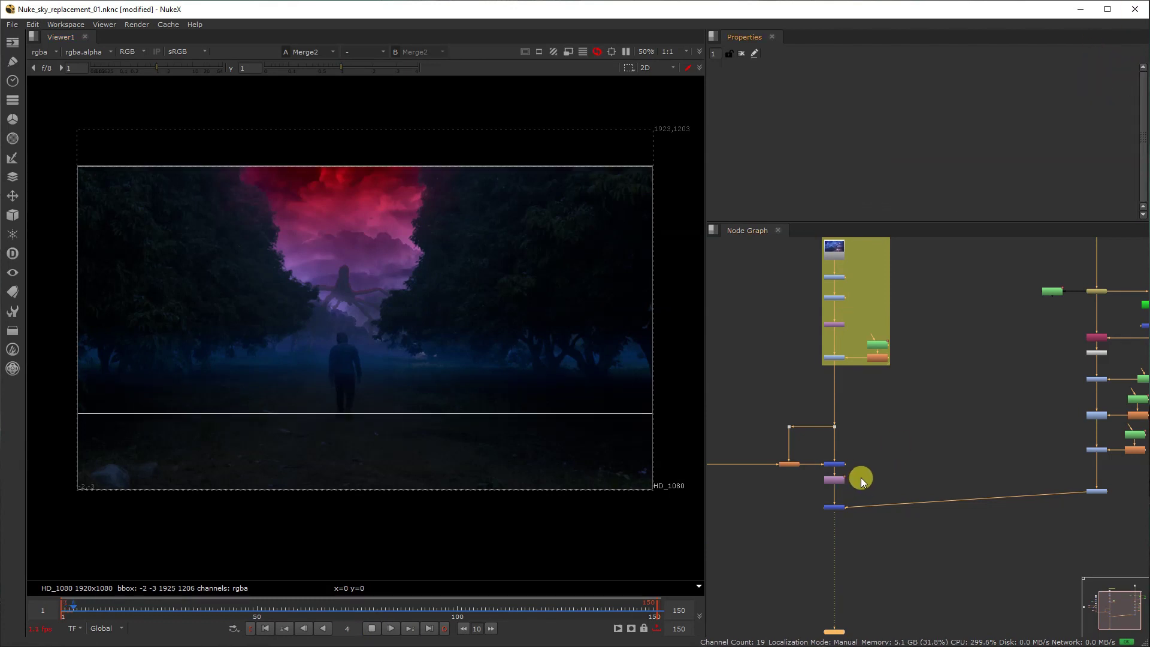
- Select the whole footage branch and move it to line up horizontally with Merge2
scroll(860, 477, down, 2)
drag(906, 555, 1097, 299)
drag(1010, 303, 1001, 311)
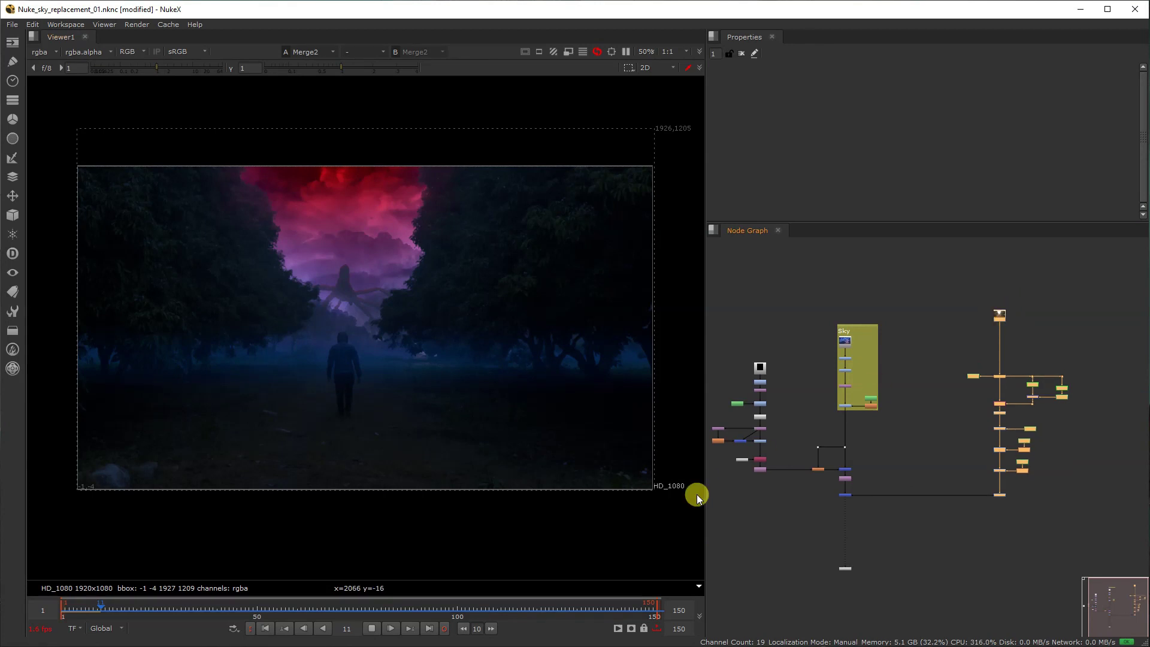
- Stop the playback and replay the composite from the first frame to check the sky's match-move
click(372, 629)
click(267, 629)
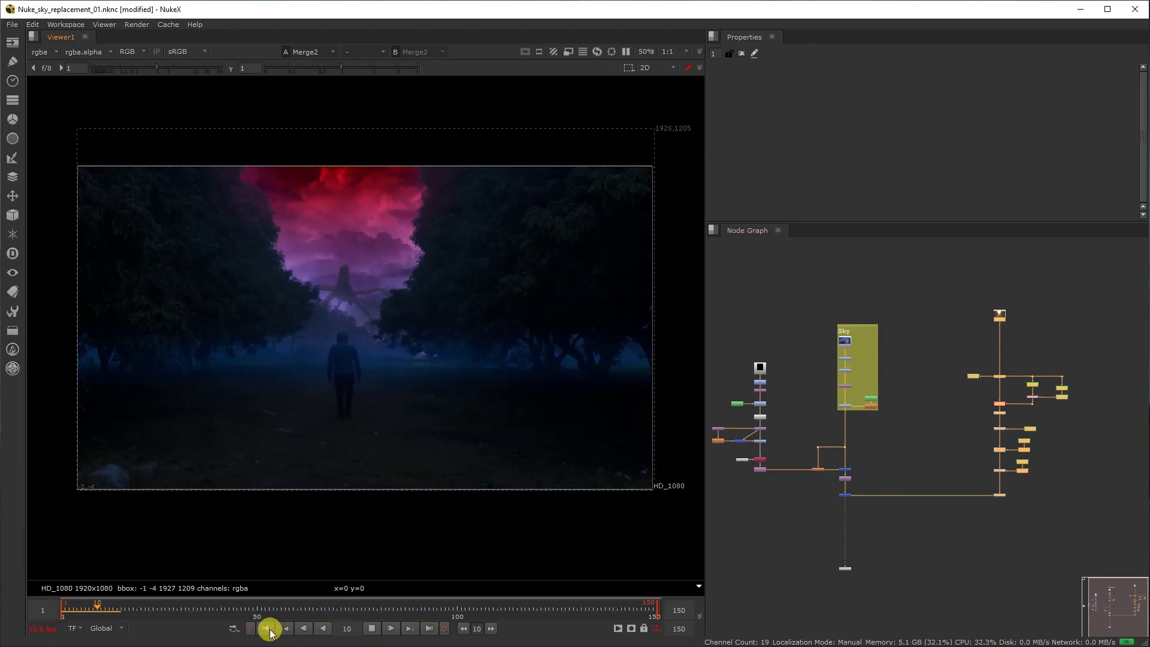
click(384, 628)
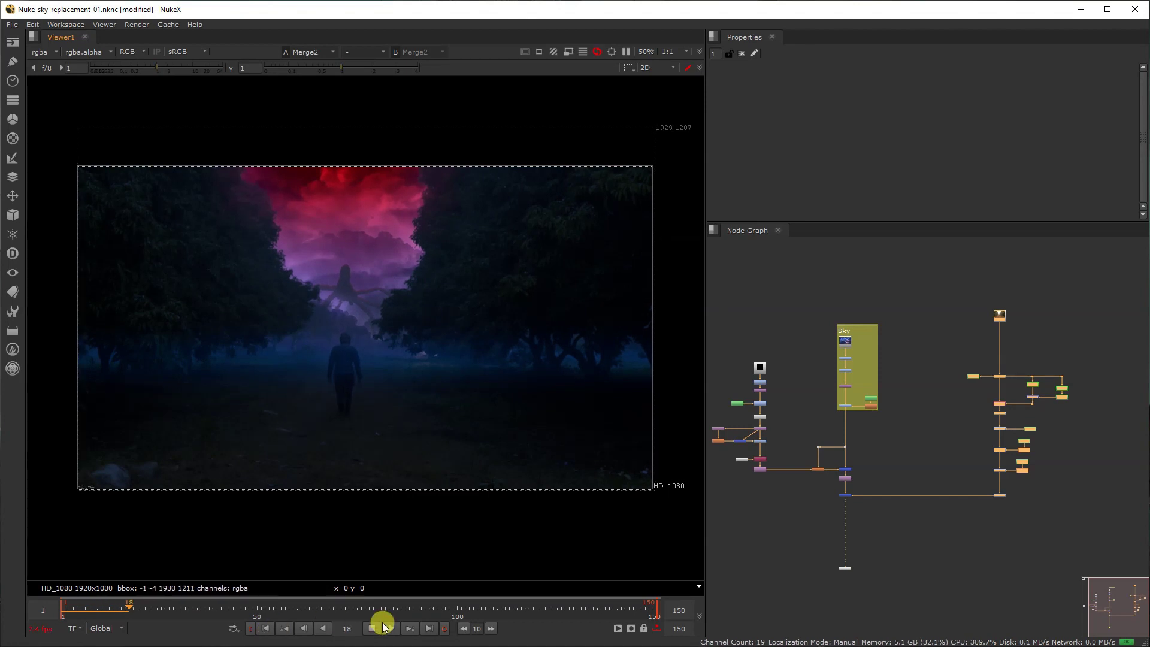
- Add a Glow node below Merge2 and show it in the viewer
scroll(883, 462, up, 5)
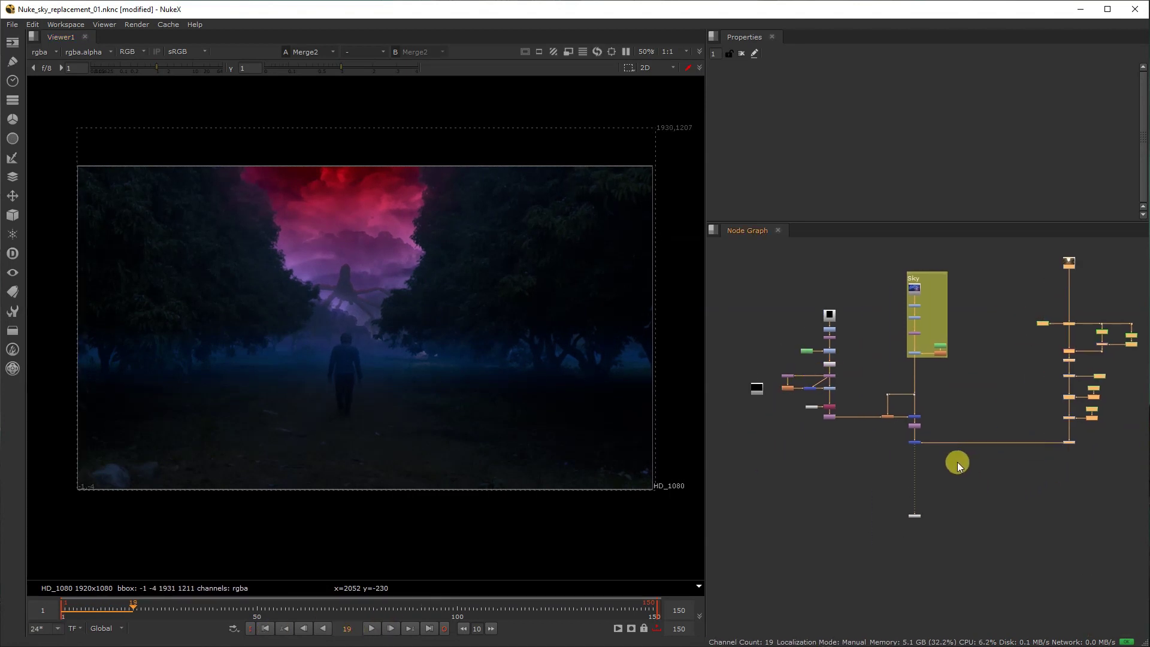
key(Tab)
text(glow)
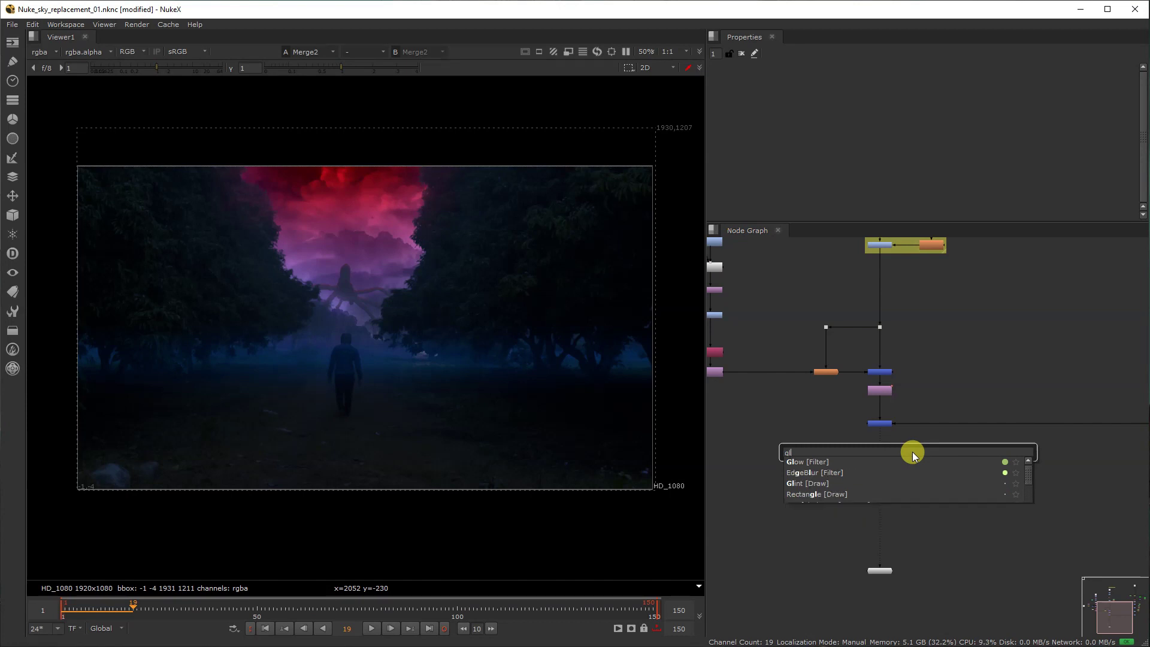
key(Return)
scroll(890, 458, up, 5)
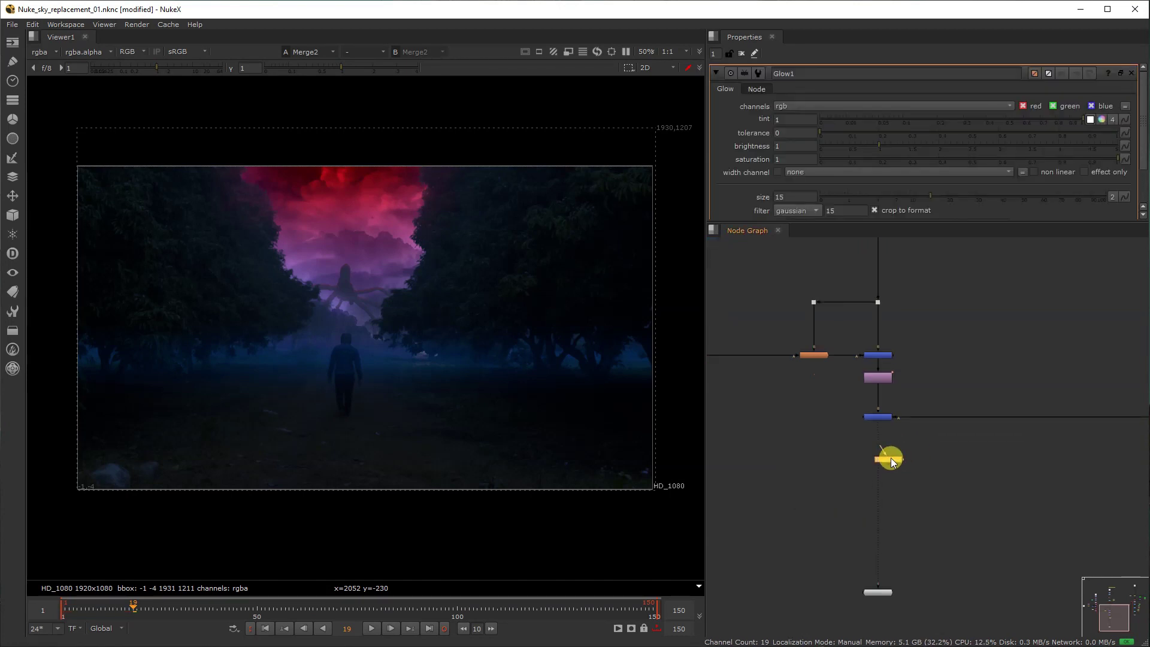
drag(892, 464, 852, 473)
key(1)
- Set Glow1's size to 300, saturation to 0.9, tolerance to 0.035 and mix to 0.255, then close its properties
click(1120, 73)
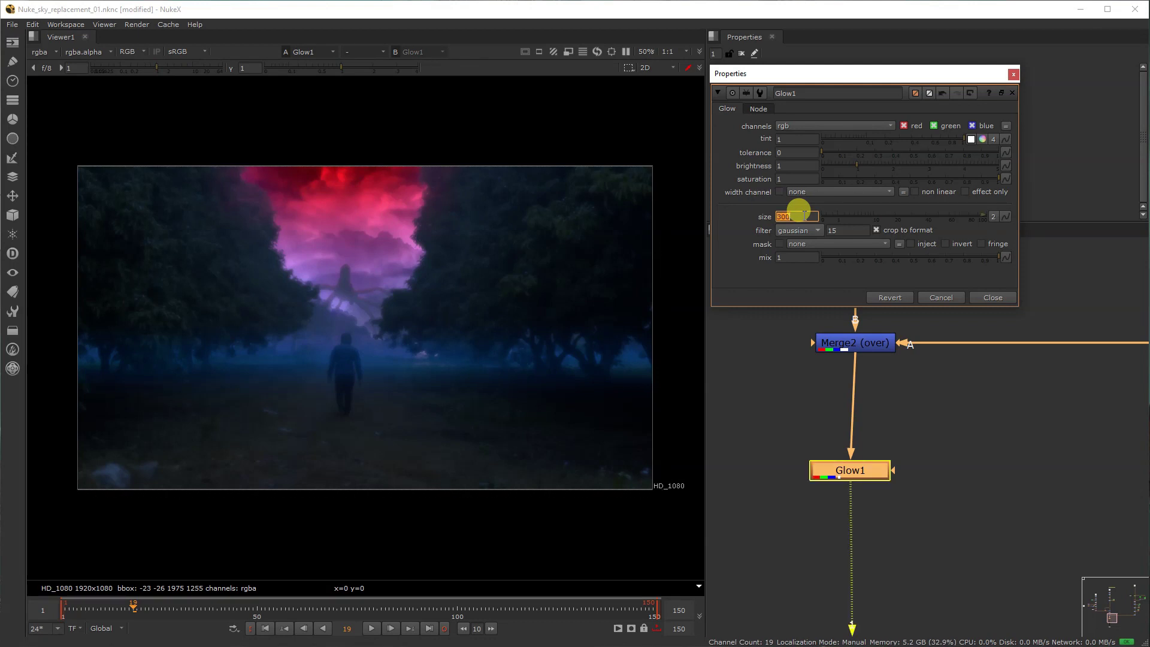
click(802, 178)
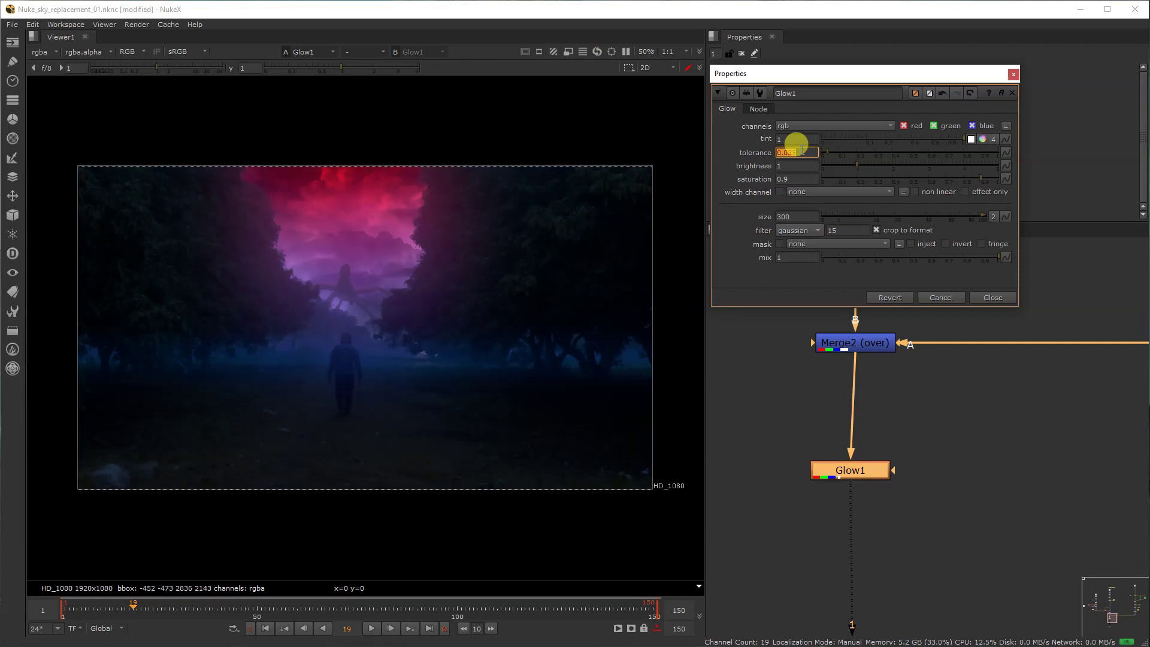
drag(832, 262, 868, 263)
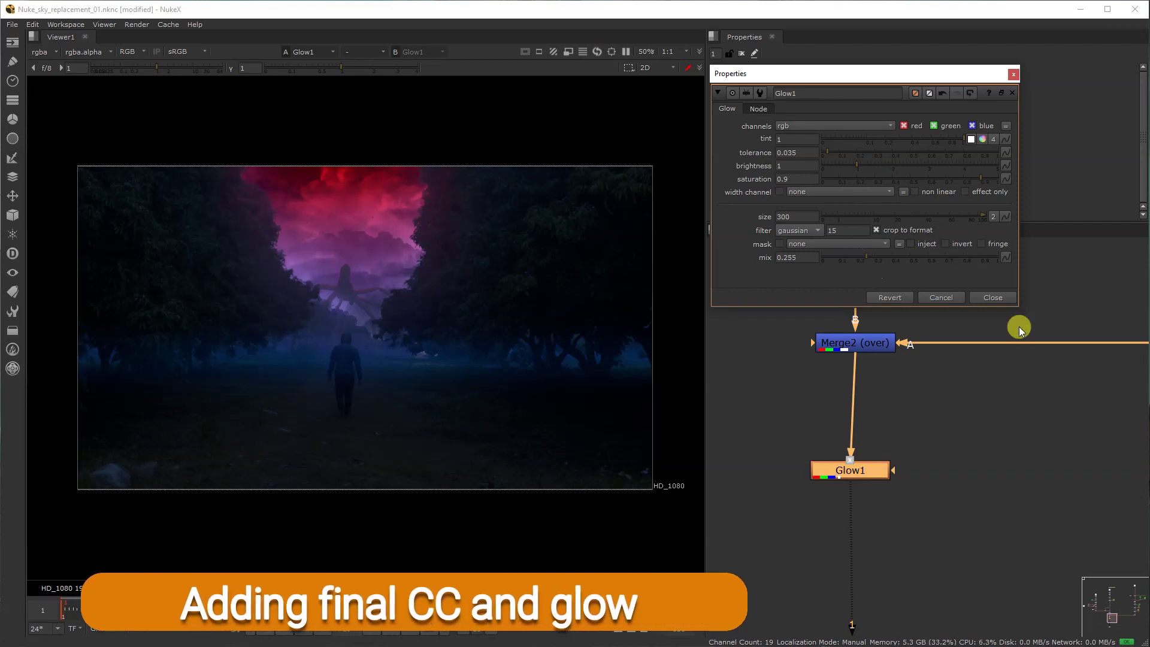
click(1011, 298)
scroll(893, 443, down, 3)
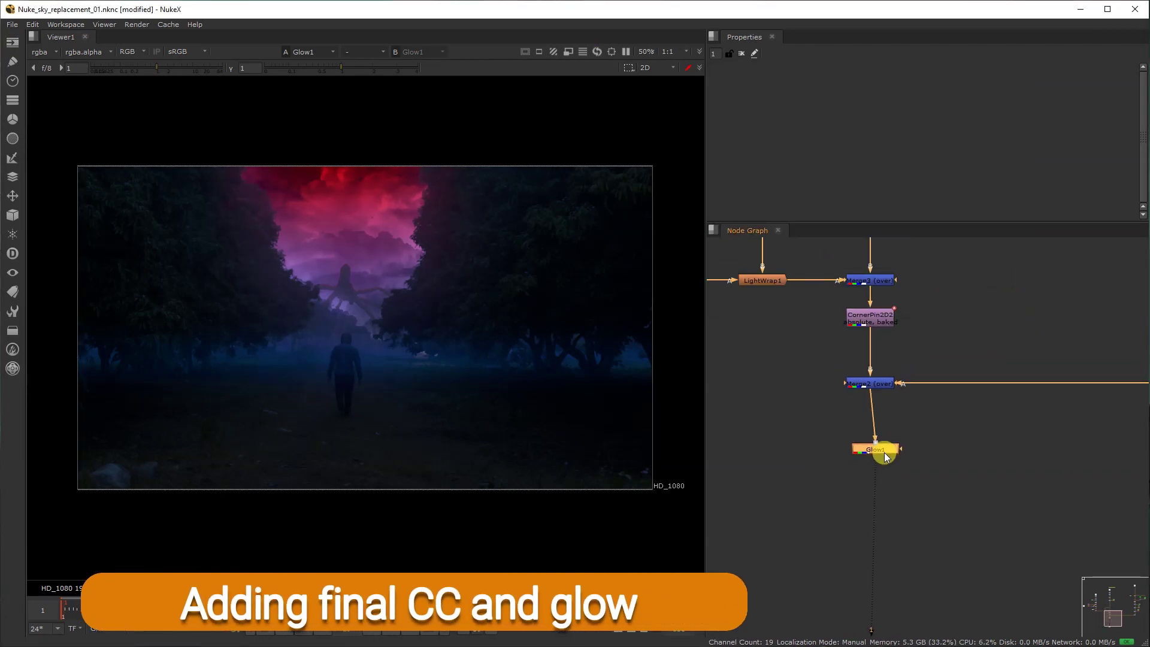
- Add an unconnected Roto node beside Glow1 and draw a wide rectangle across the top of the frame
click(937, 455)
key(o)
drag(937, 455, 939, 496)
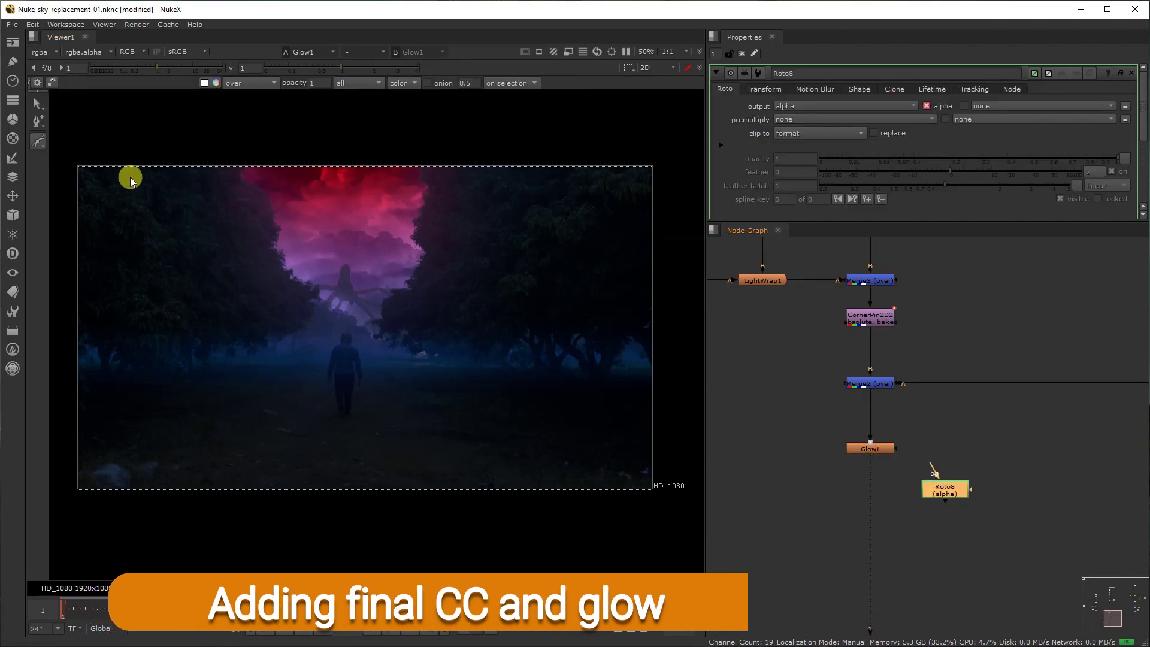
drag(38, 140, 77, 189)
drag(58, 146, 681, 218)
key(ctrl+a)
drag(612, 148, 612, 144)
- Add a Blur node with size 64 below Roto8
drag(935, 488, 953, 487)
key(b)
drag(909, 120, 1044, 132)
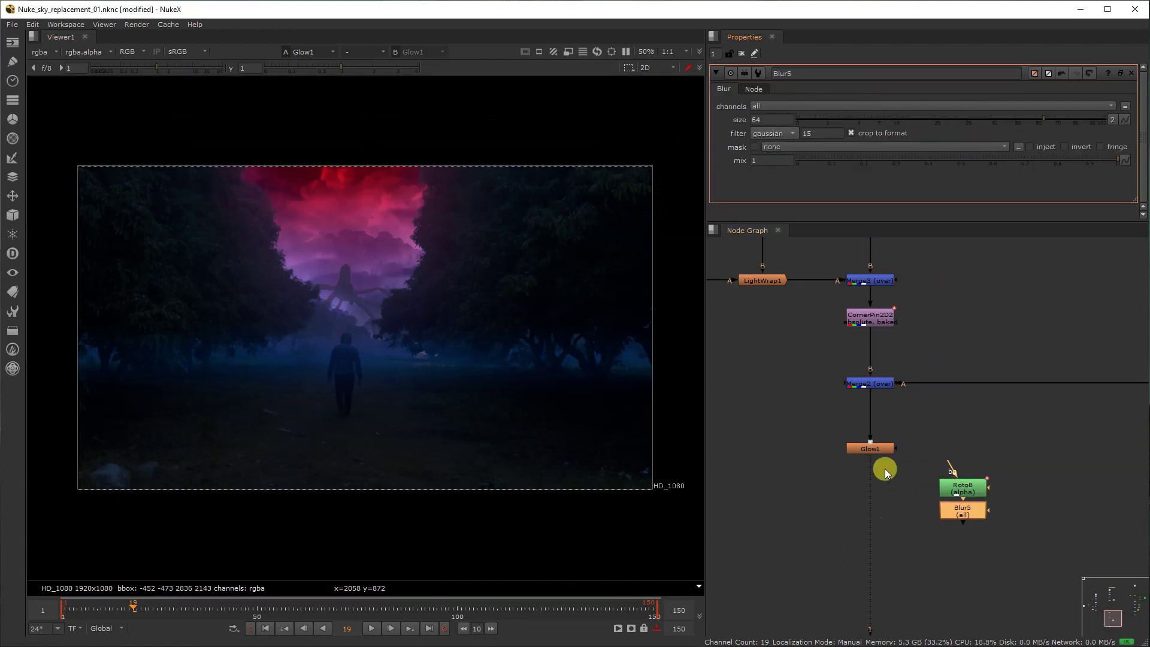
- Add a Grade node after Glow1 masked by Blur5, and open its properties in a floating window
click(884, 451)
key(g)
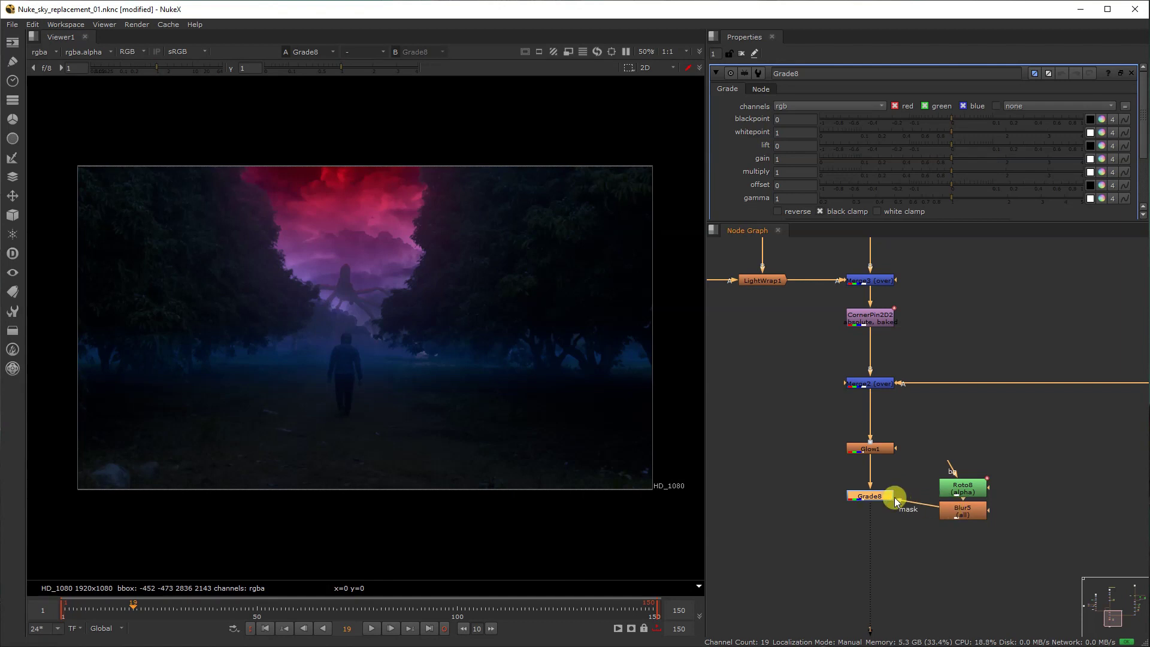
scroll(894, 497, up, 3)
click(1120, 73)
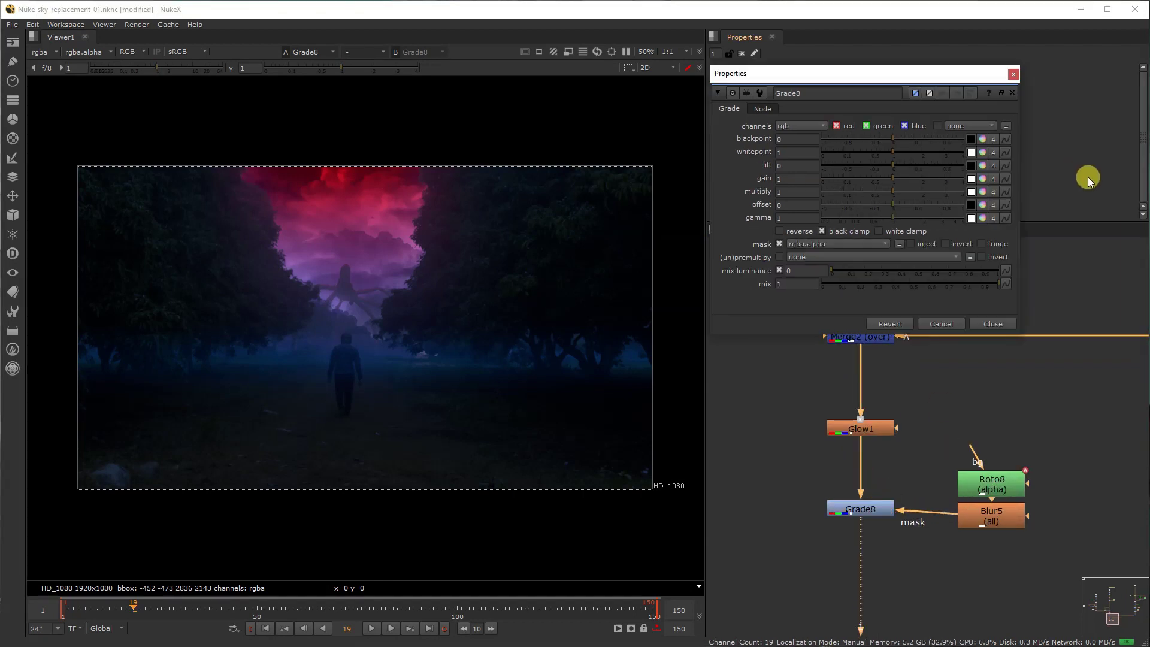
click(982, 179)
click(897, 194)
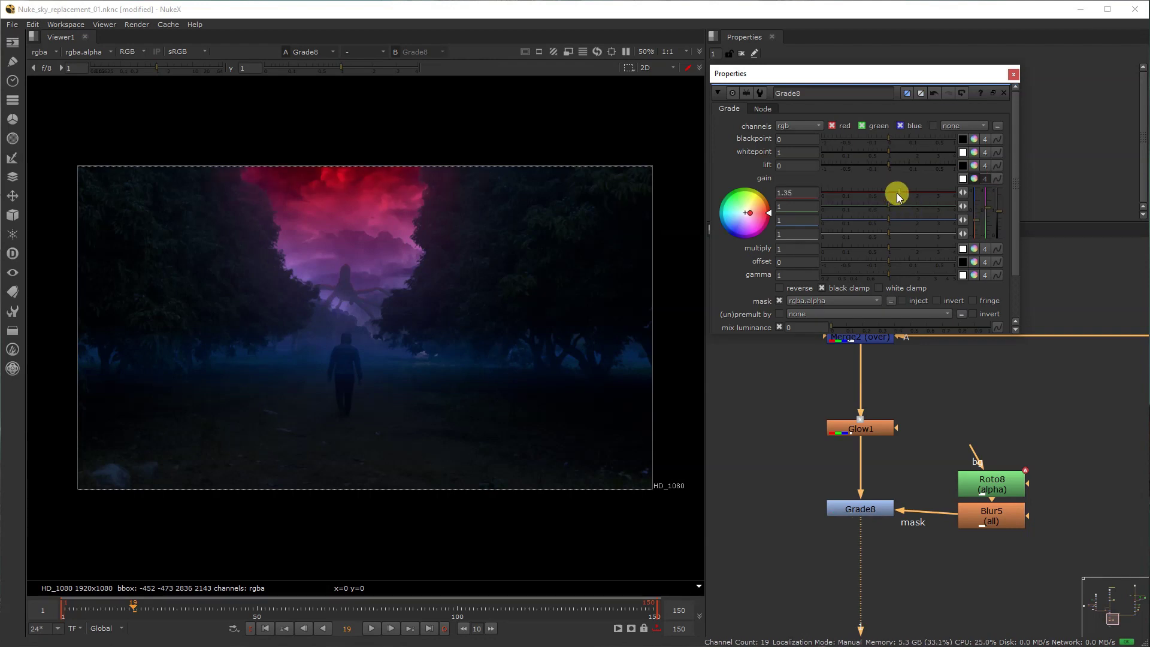
key(ctrl+z)
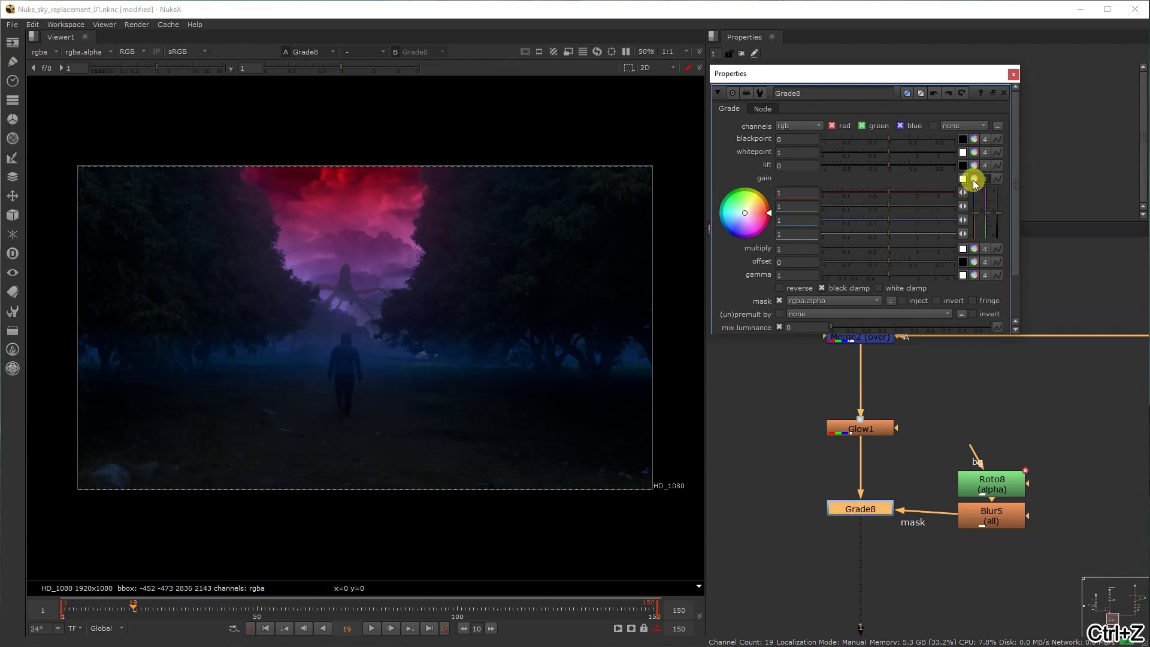
click(974, 178)
- Set the red channel of Grade8's lift to 0.011 and close its properties
click(974, 166)
click(892, 178)
drag(892, 179, 893, 180)
click(791, 180)
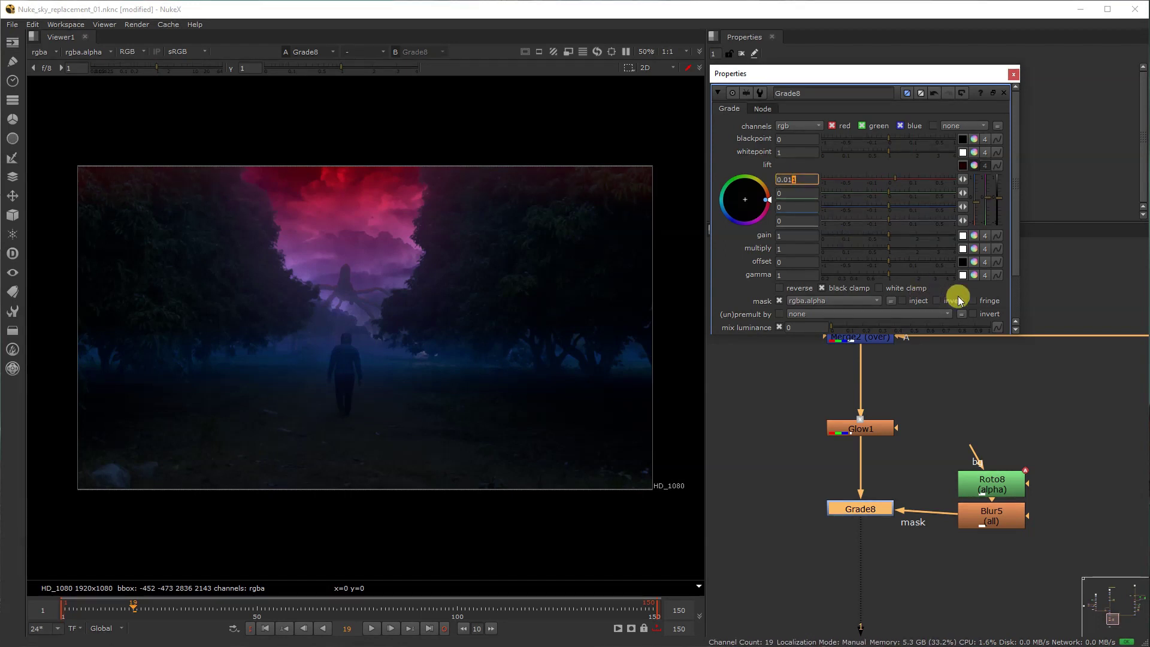
click(1014, 73)
- Move Blur5 slightly lower below Roto8 and set its size to 88.5
drag(988, 519, 981, 540)
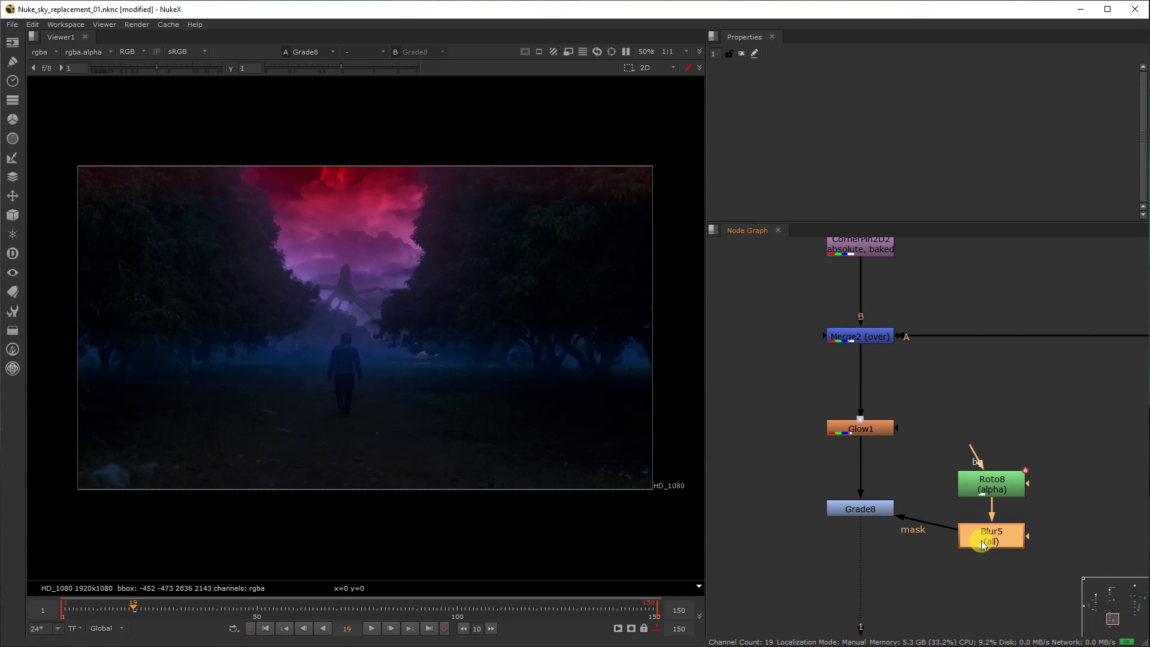
double_click(981, 541)
click(1107, 120)
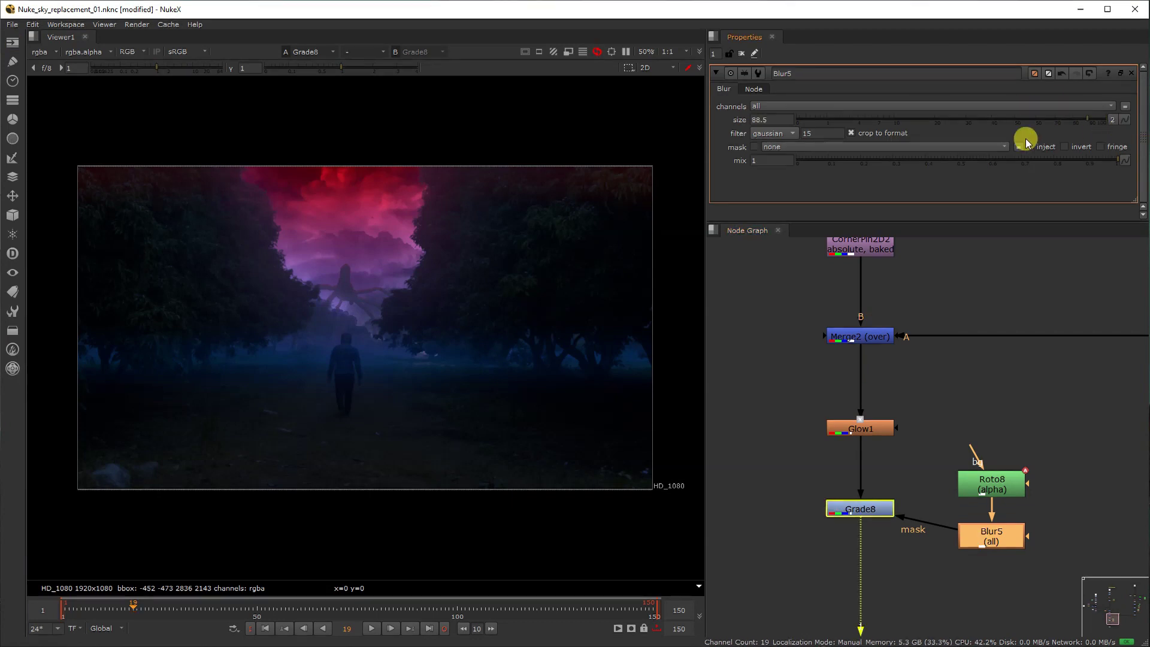
- Set Grade8's mix to 0.71 and line the node up with Blur5
double_click(870, 510)
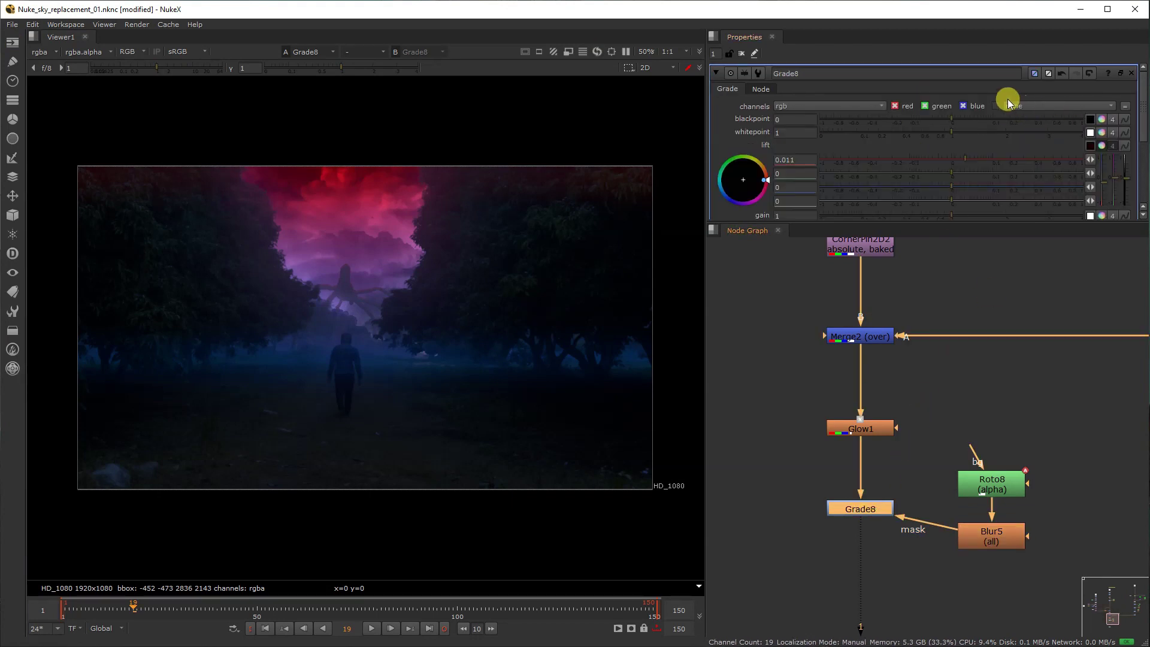
scroll(1007, 98, down, 5)
drag(985, 188, 1001, 190)
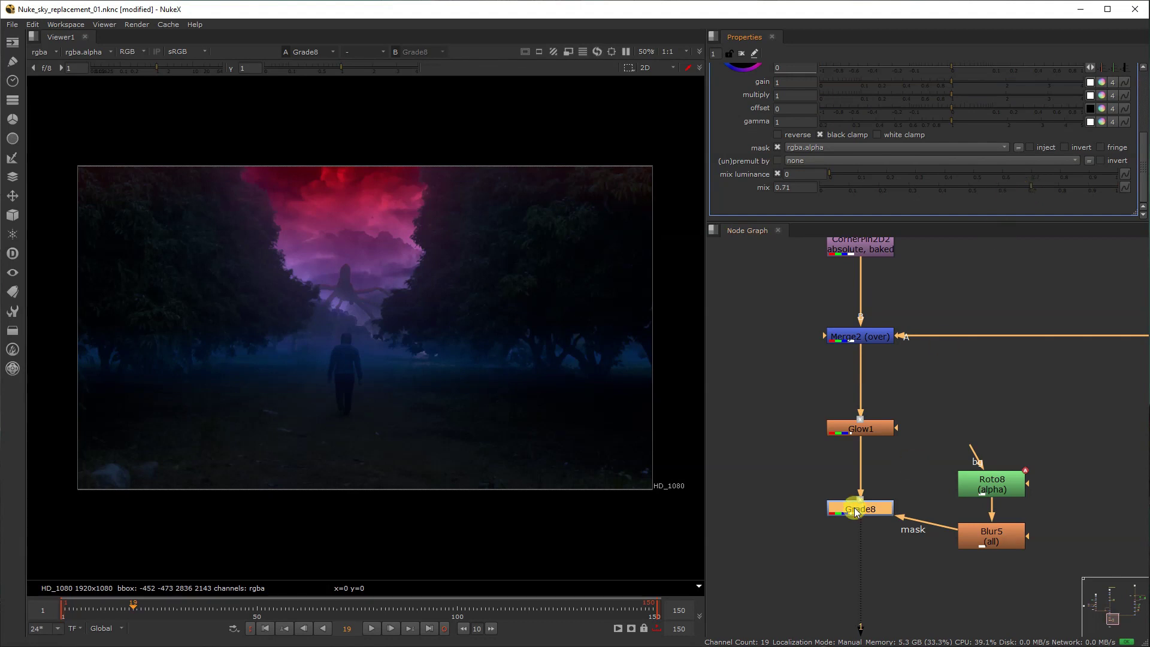
drag(855, 508, 856, 535)
- Add a ColorCorrect node below Grade8, leaving some space between the two
middle_drag(843, 578, 851, 488)
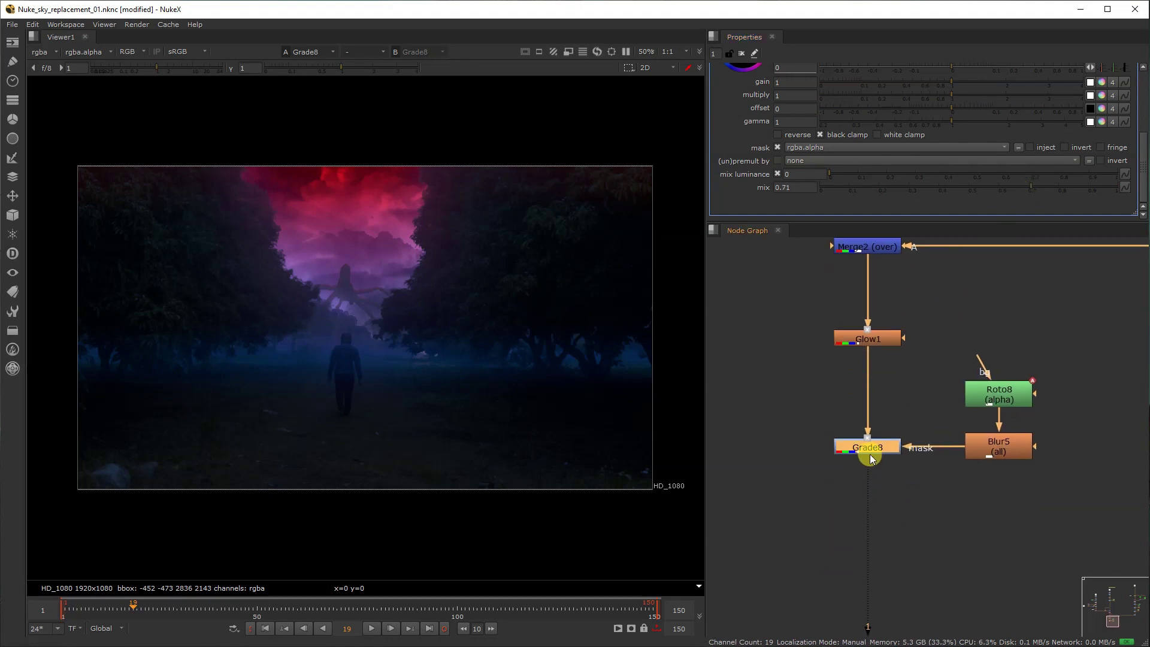
key(c)
drag(882, 483, 873, 517)
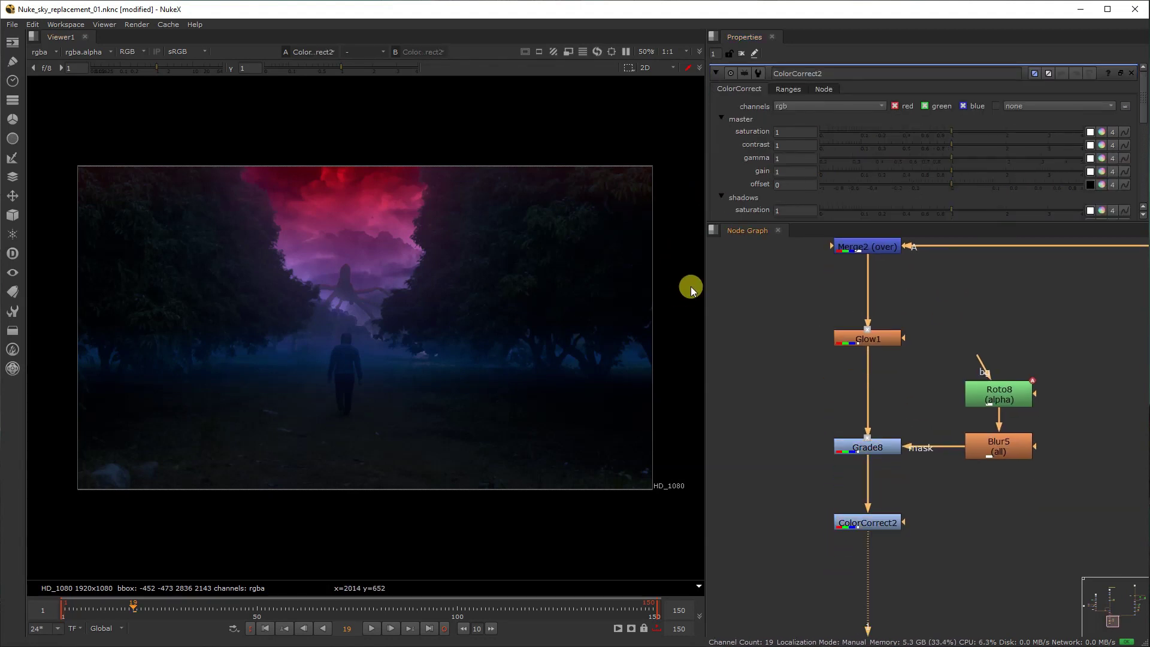
- Set ColorCorrect2's midtones saturation to 0.8 in its floating properties and close them
scroll(799, 149, down, 4)
scroll(996, 154, up, 4)
click(1120, 69)
double_click(789, 309)
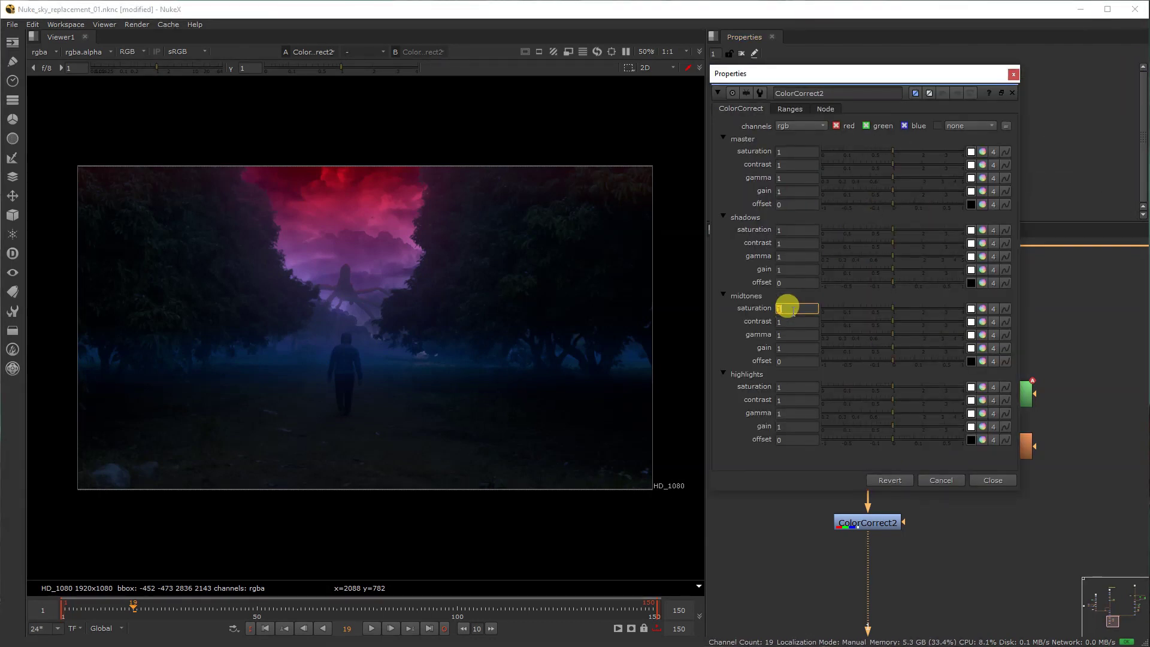
text(0.8)
key(Return)
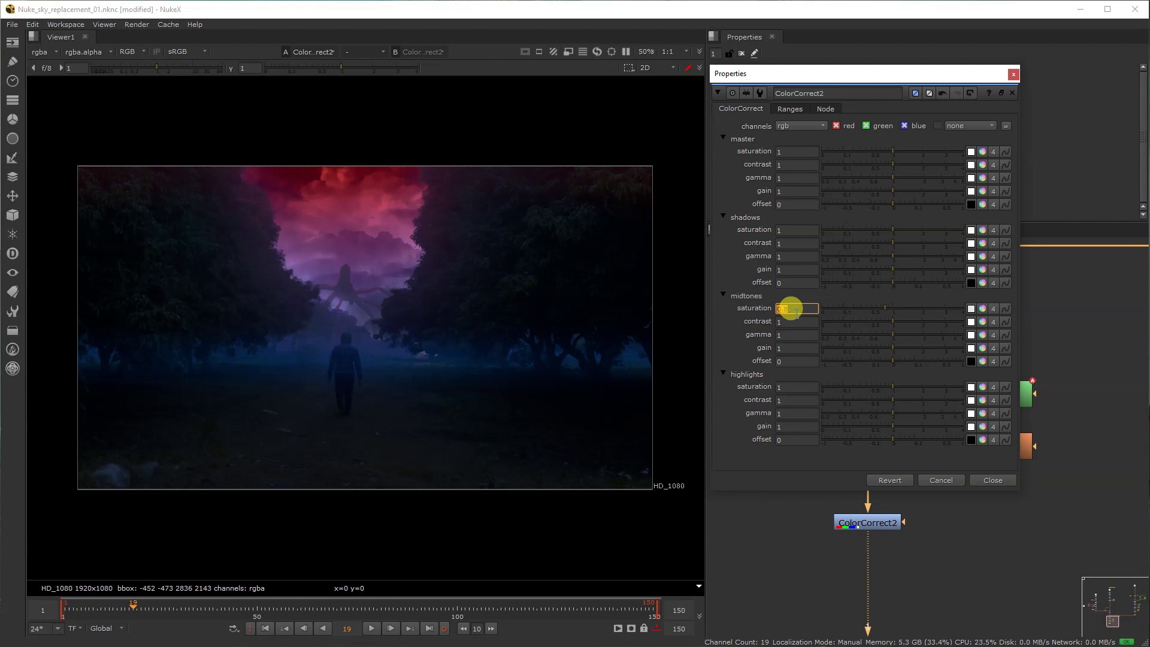
click(982, 480)
- Set Blur5's size to 120 and save the script
double_click(973, 451)
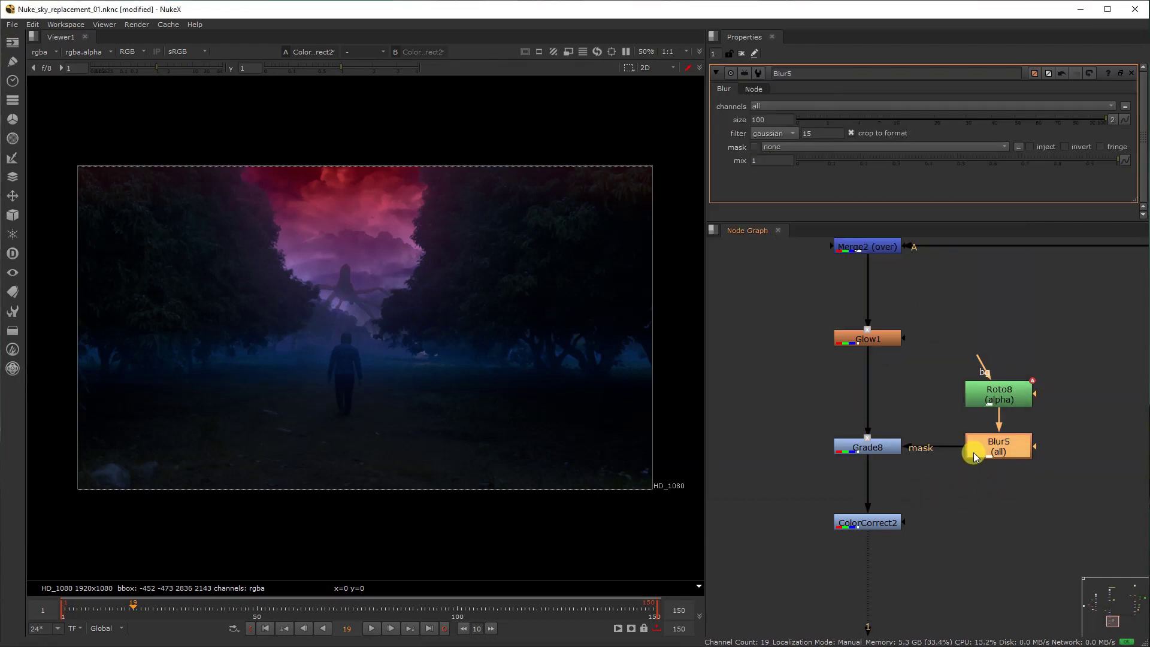
click(756, 117)
key(Up)
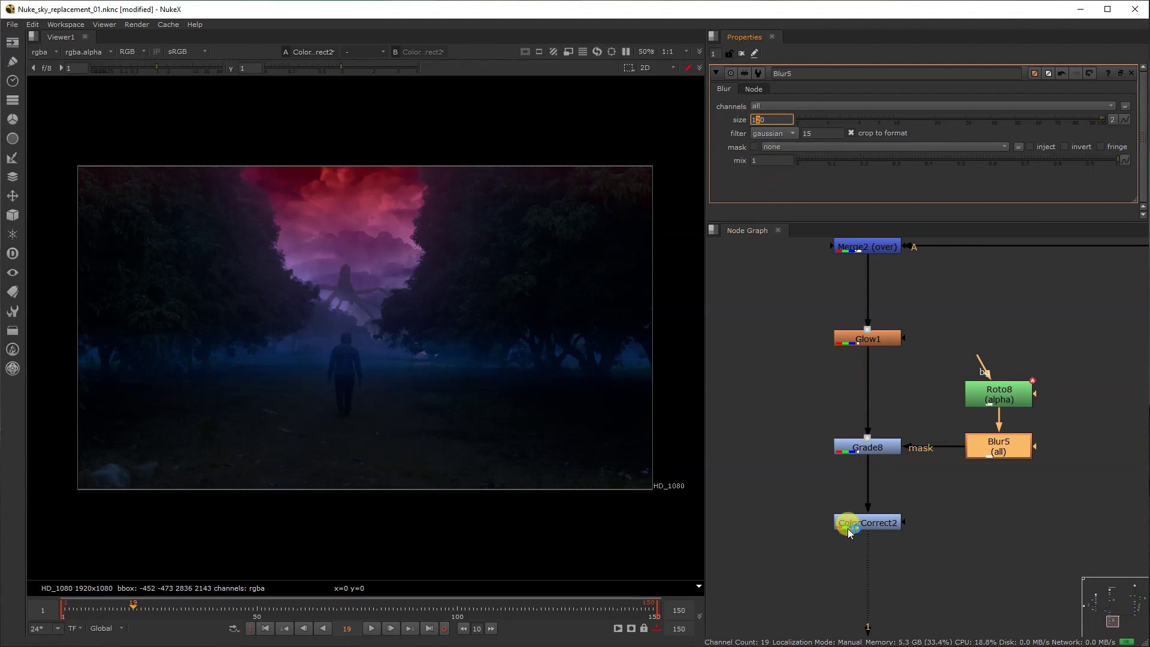
click(865, 523)
key(ctrl+s)
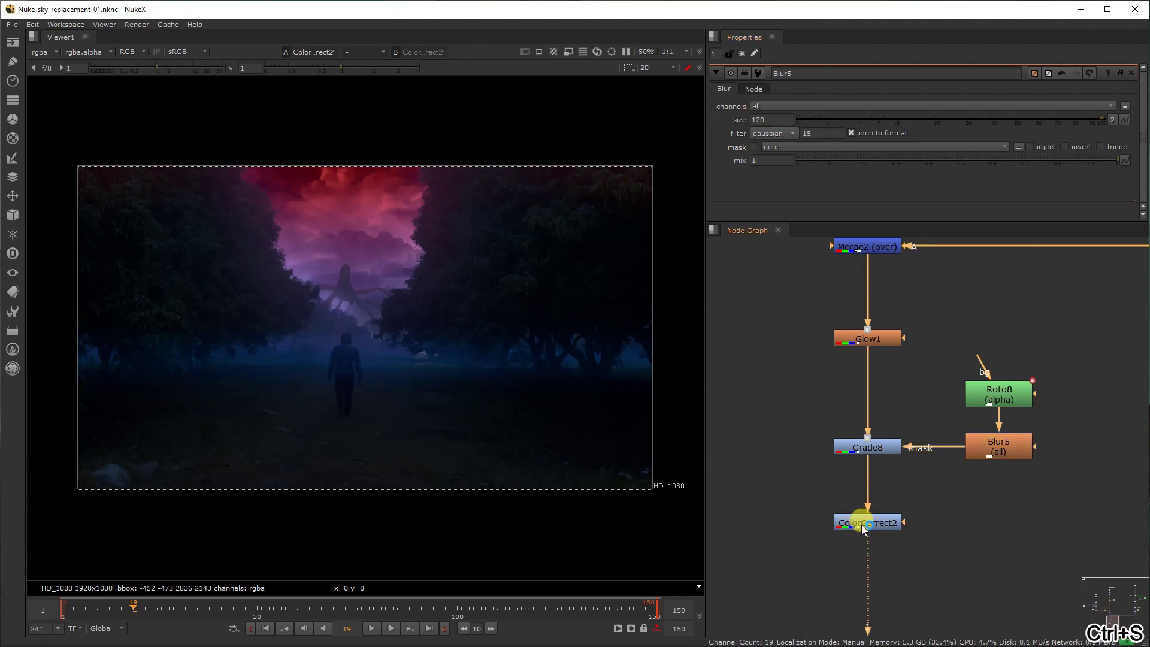
- Compare the shot with and without the final nodes by toggling Grade8 and ColorCorrect2, and then Glow1 with them
middle_drag(864, 529, 868, 473)
click(910, 490)
drag(775, 508, 929, 342)
key(d)
key(d)
drag(773, 506, 931, 250)
key(d)
key(d)
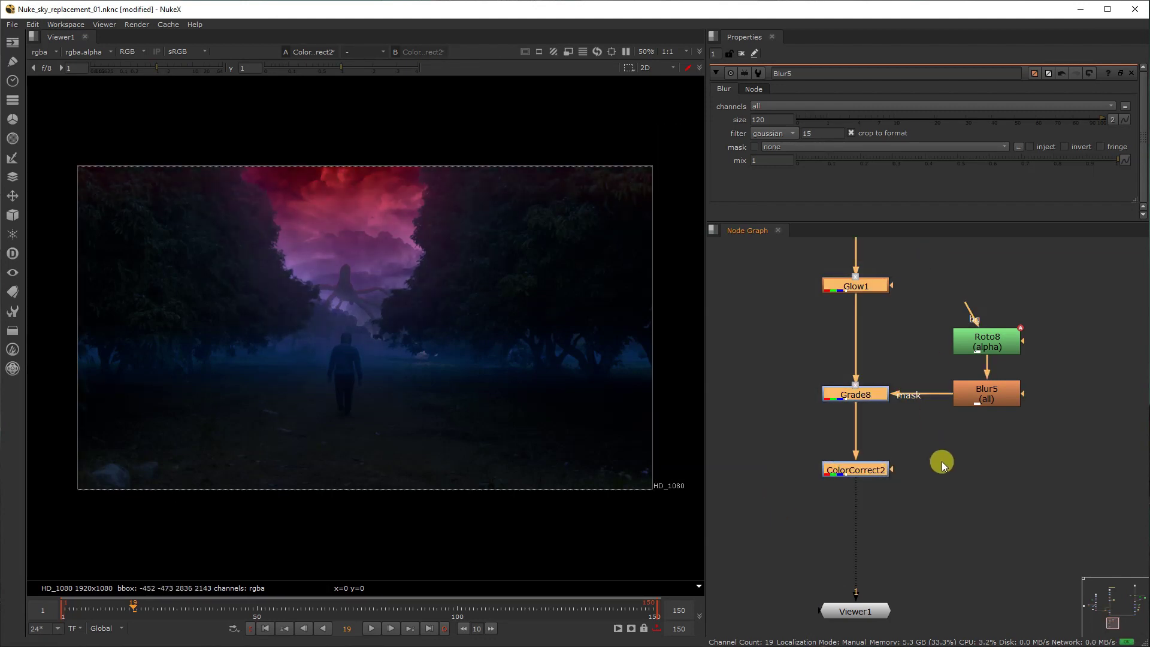
click(948, 488)
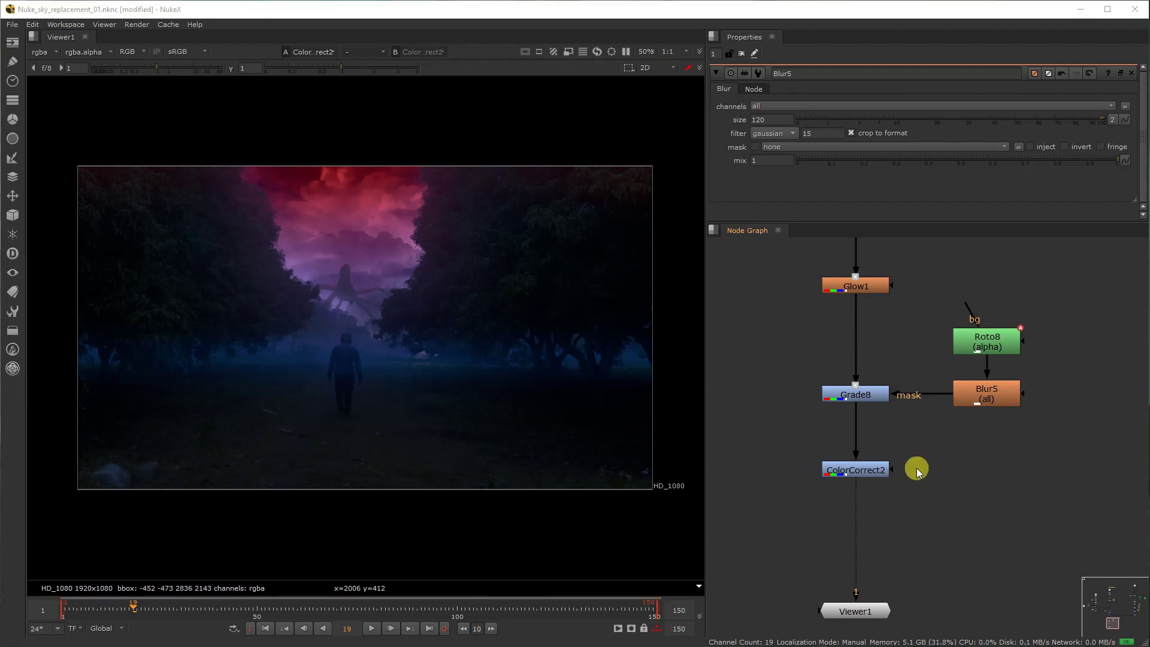
- Move the lightning Read node aside, add a Backdrop behind the monster's nodes, and enlarge it to enclose the whole branch
middle_drag(917, 470, 966, 485)
scroll(966, 486, down, 1)
scroll(928, 494, down, 1)
scroll(847, 432, down, 1)
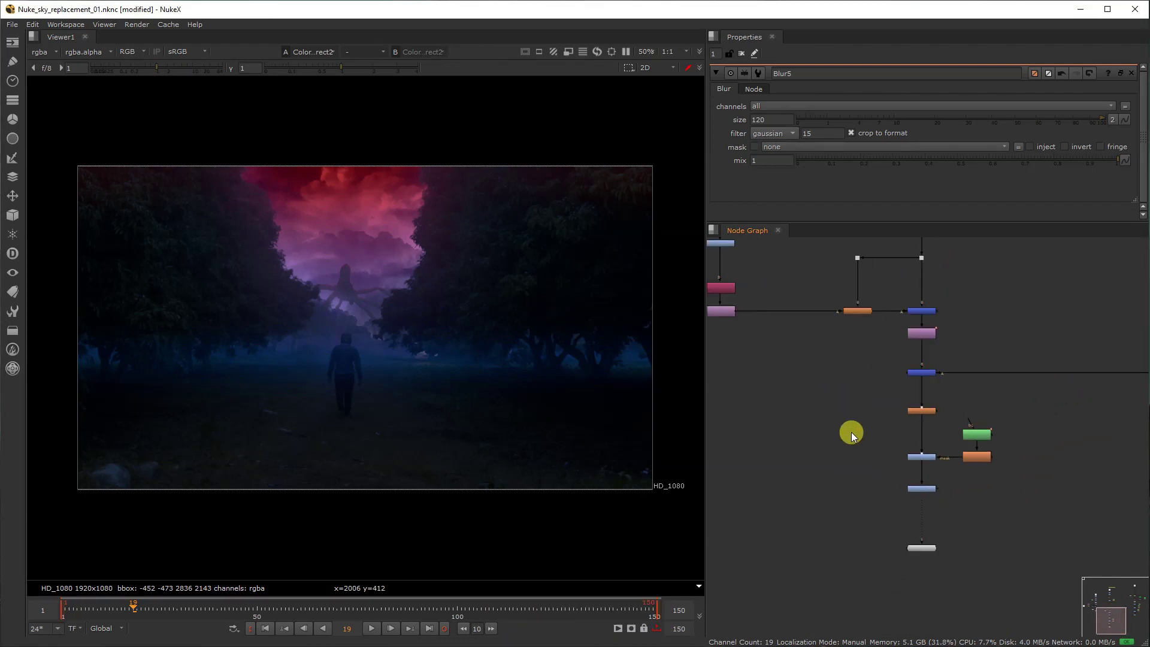
scroll(991, 531, down, 2)
scroll(932, 447, down, 1)
scroll(880, 462, up, 2)
drag(857, 450, 753, 496)
drag(834, 520, 1019, 283)
key(Tab)
text(back)
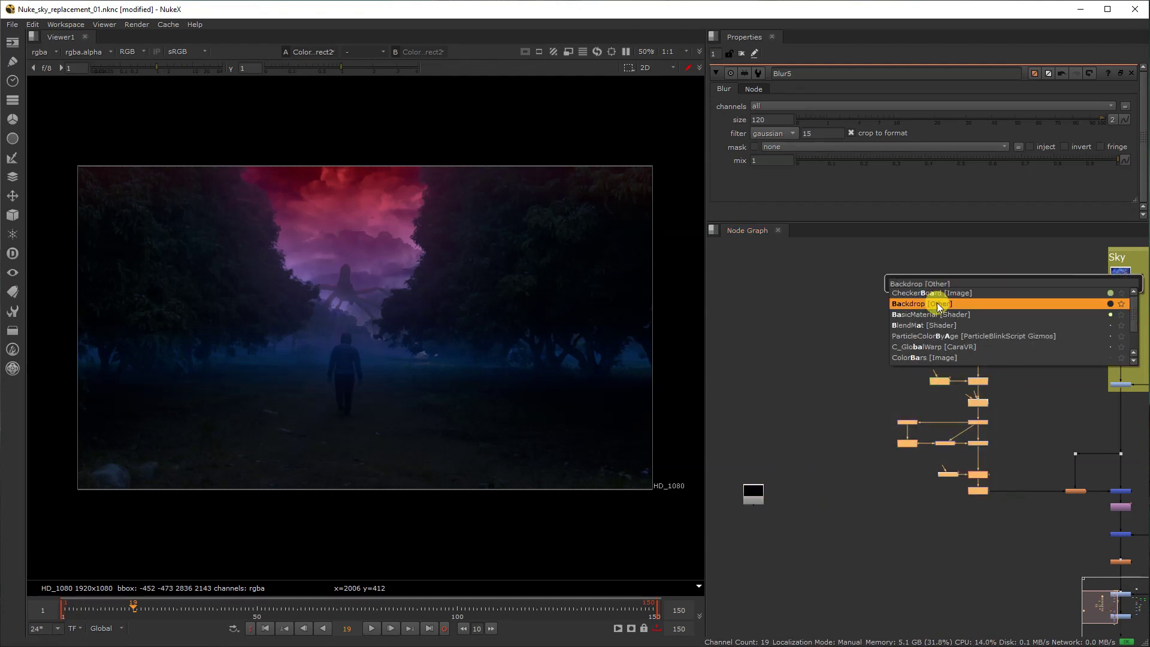
click(937, 303)
scroll(996, 506, up, 2)
drag(988, 501, 1028, 517)
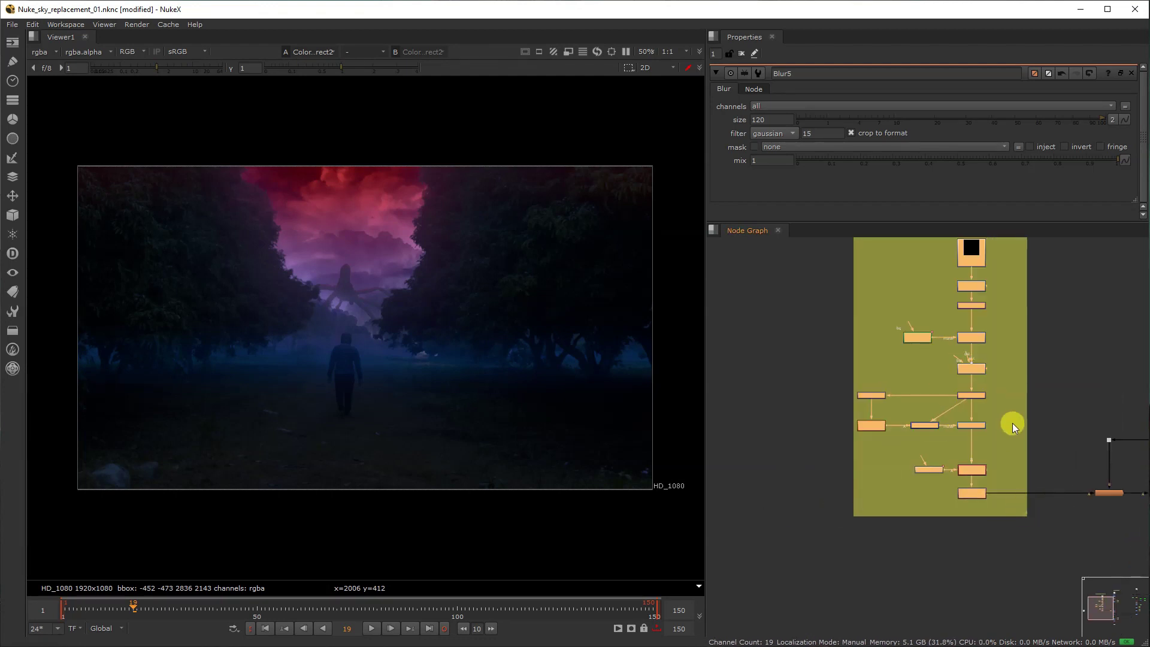
- Label the new backdrop "Shadow monster"
middle_drag(1013, 423, 1009, 538)
ctrl+drag(961, 331, 944, 325)
double_click(944, 326)
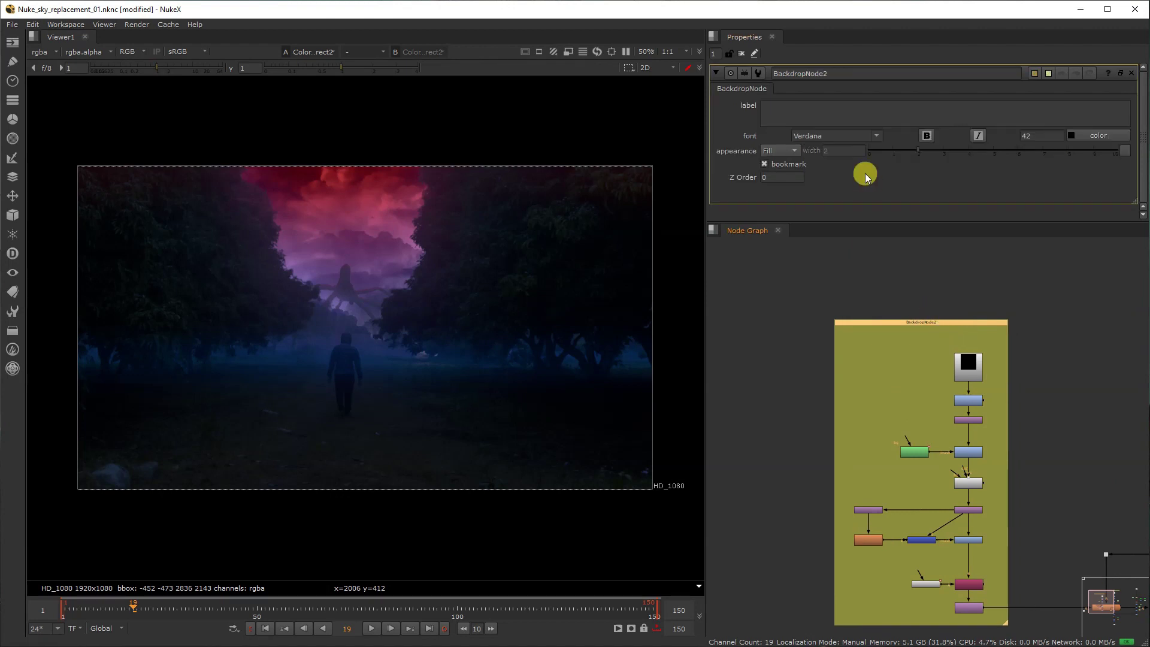
click(841, 111)
text(Shadow)
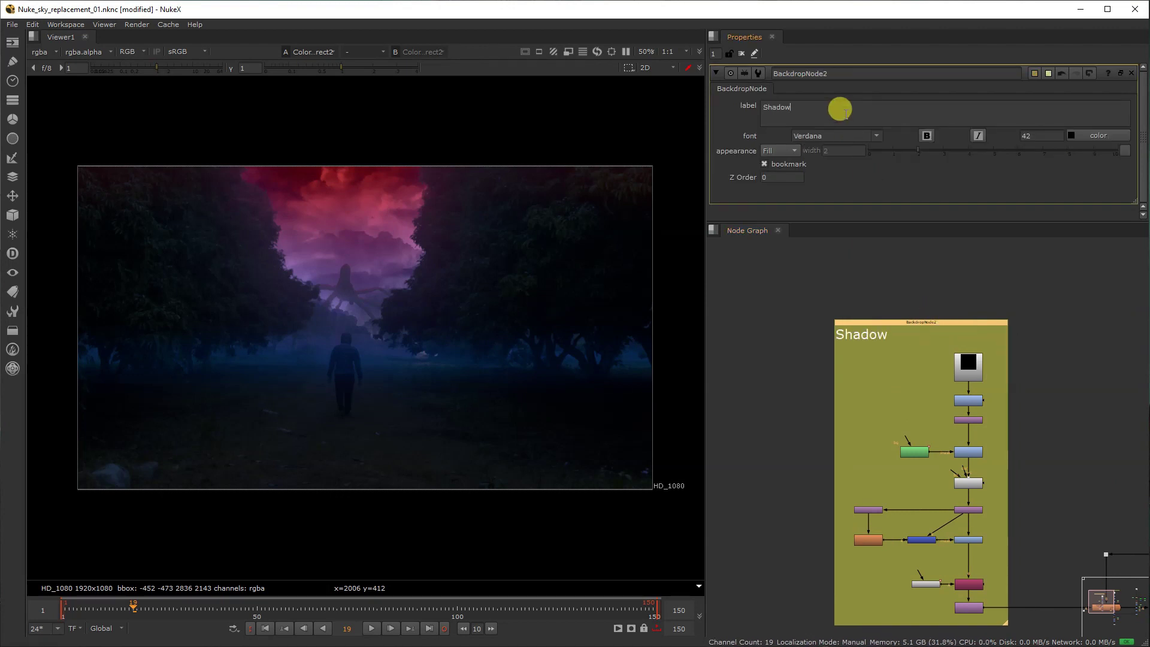
text( monster)
click(820, 324)
- Move the Sky and Shadow monster backdrops upward with their nodes and connected merge, leaving a gap in the main pipe
middle_drag(913, 385, 1006, 359)
scroll(919, 434, down, 3)
drag(806, 527, 812, 523)
scroll(946, 455, down, 1)
middle_drag(947, 455, 812, 483)
drag(755, 307, 965, 441)
scroll(962, 557, up, 2)
click(991, 459)
drag(969, 545, 965, 555)
scroll(968, 538, down, 3)
drag(814, 500, 1040, 325)
drag(964, 372, 965, 339)
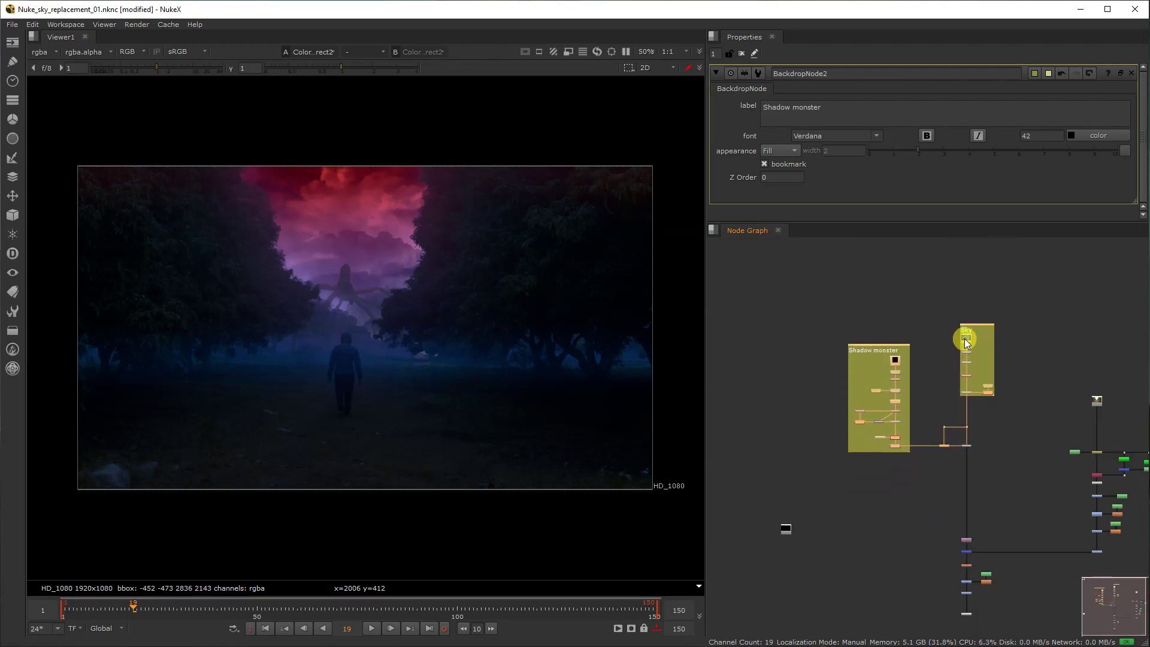
- Place the lightning Read node below the Shadow monster backdrop, view it, and open and close its properties
scroll(829, 541, up, 2)
click(774, 527)
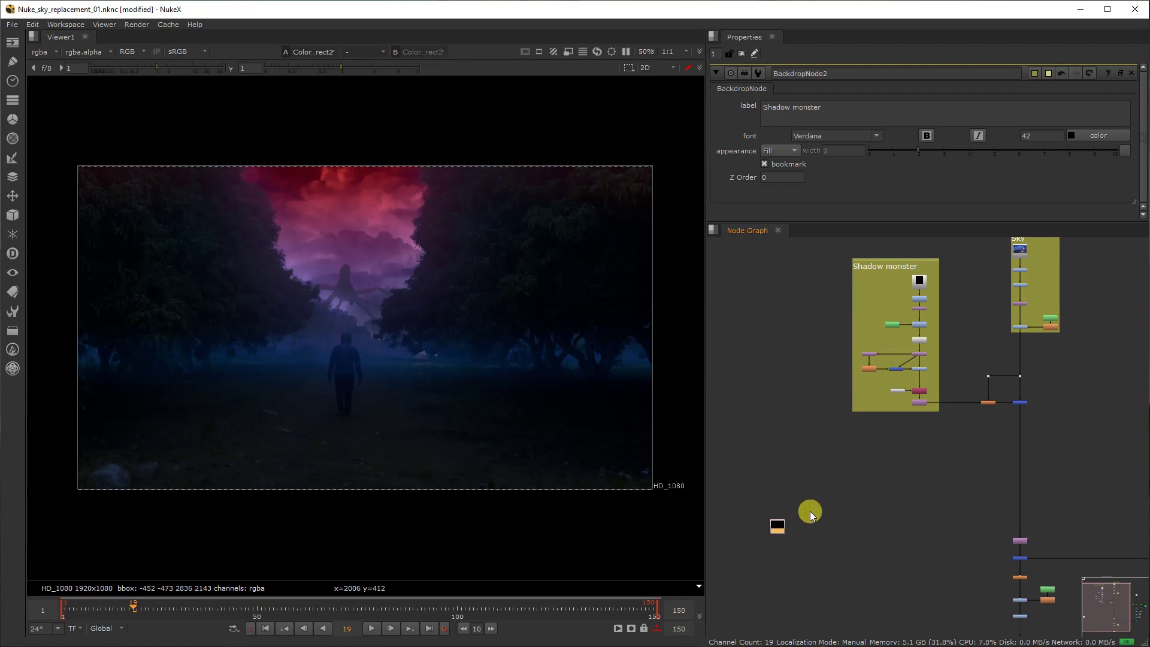
click(904, 455)
key(1)
scroll(903, 455, up, 3)
double_click(906, 455)
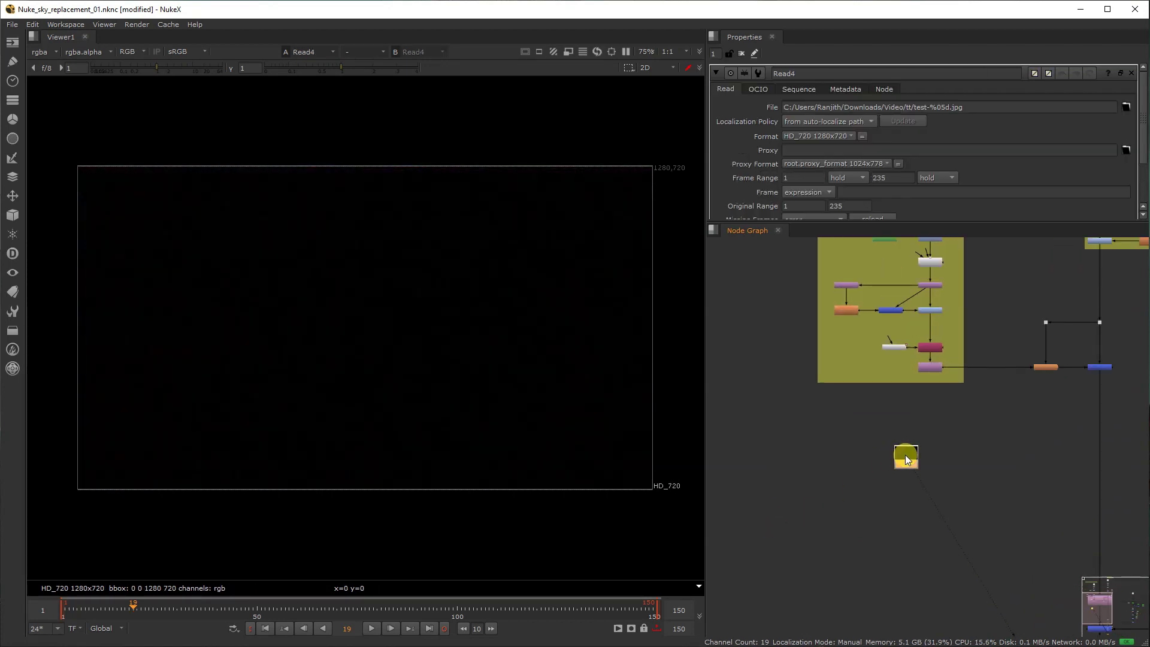
click(1131, 73)
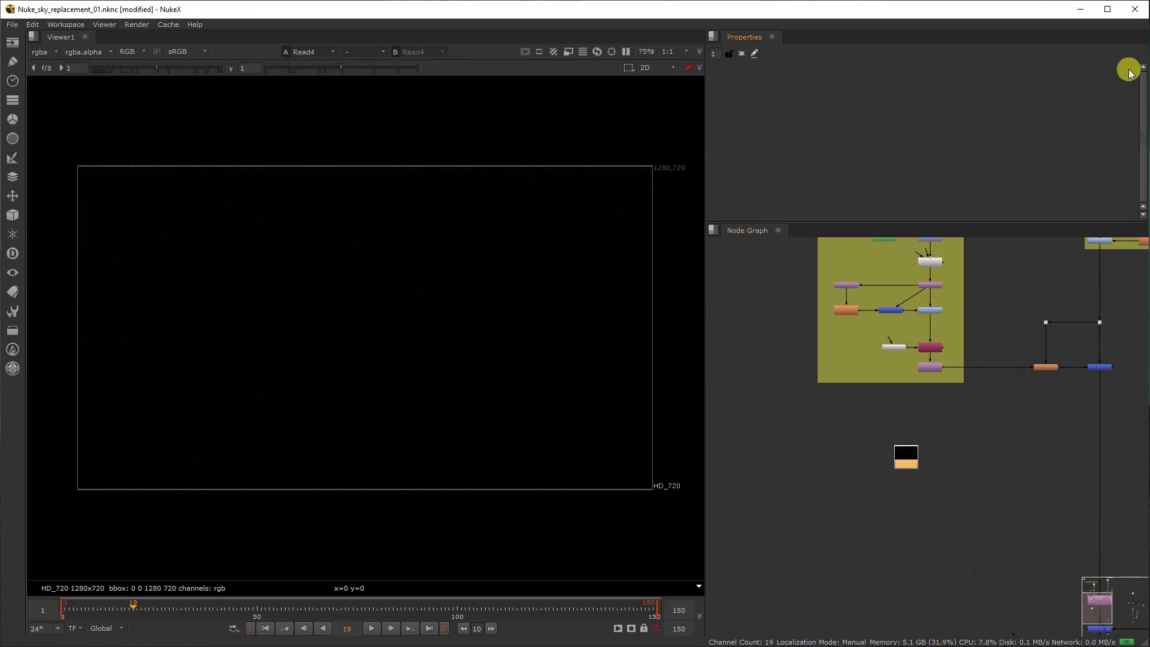
- Add a TimeOffset of -30 frames below the lightning Read node and scrub to frame 77
middle_drag(945, 448, 952, 402)
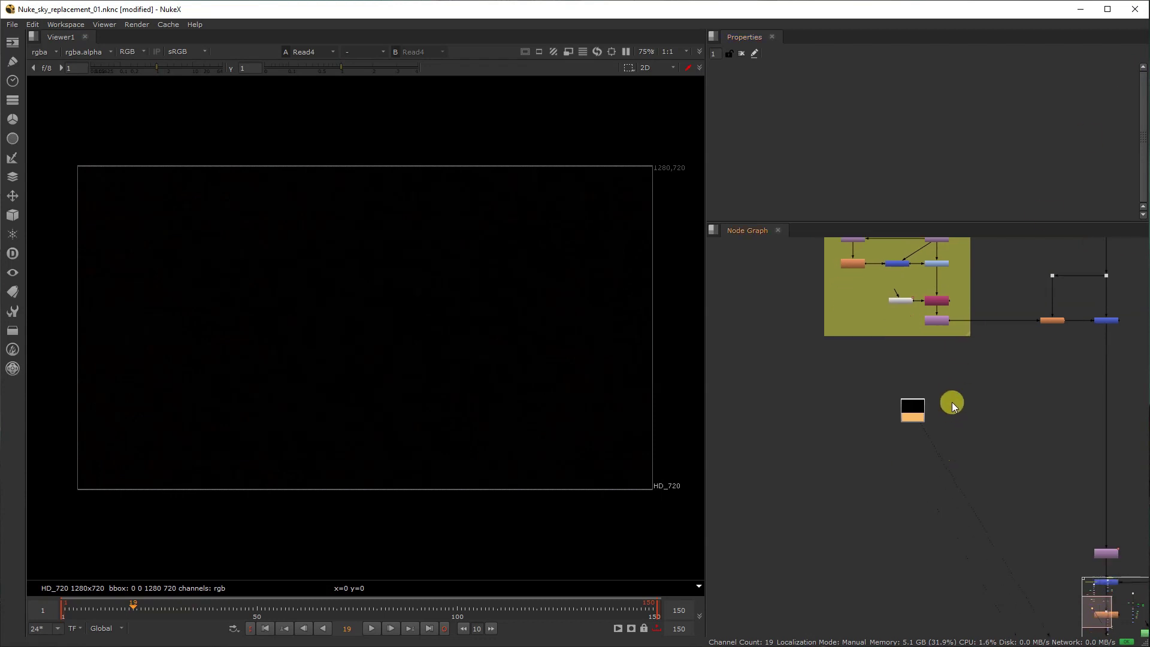
scroll(918, 419, up, 1)
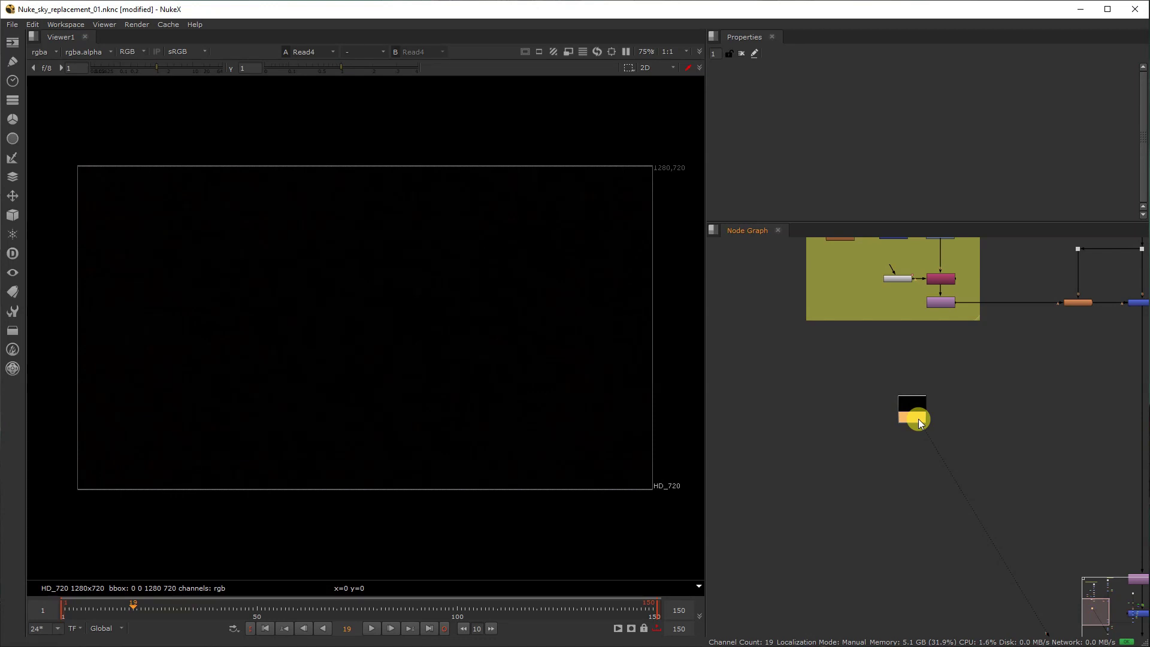
middle_drag(901, 448, 886, 439)
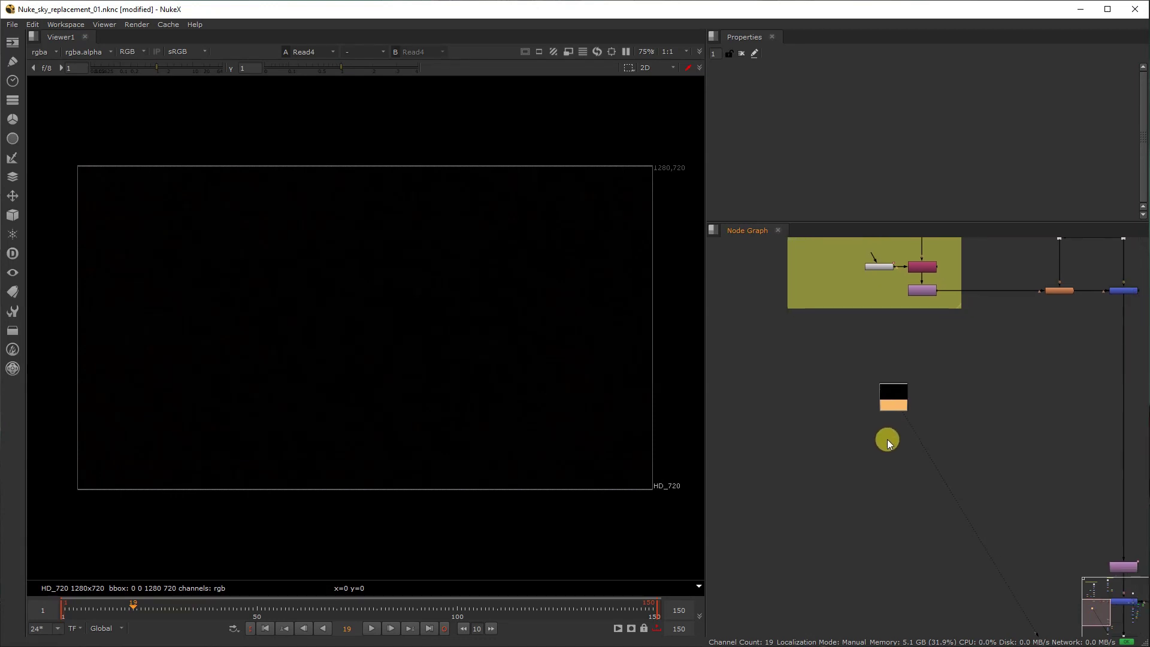
click(887, 440)
key(Tab)
text(t)
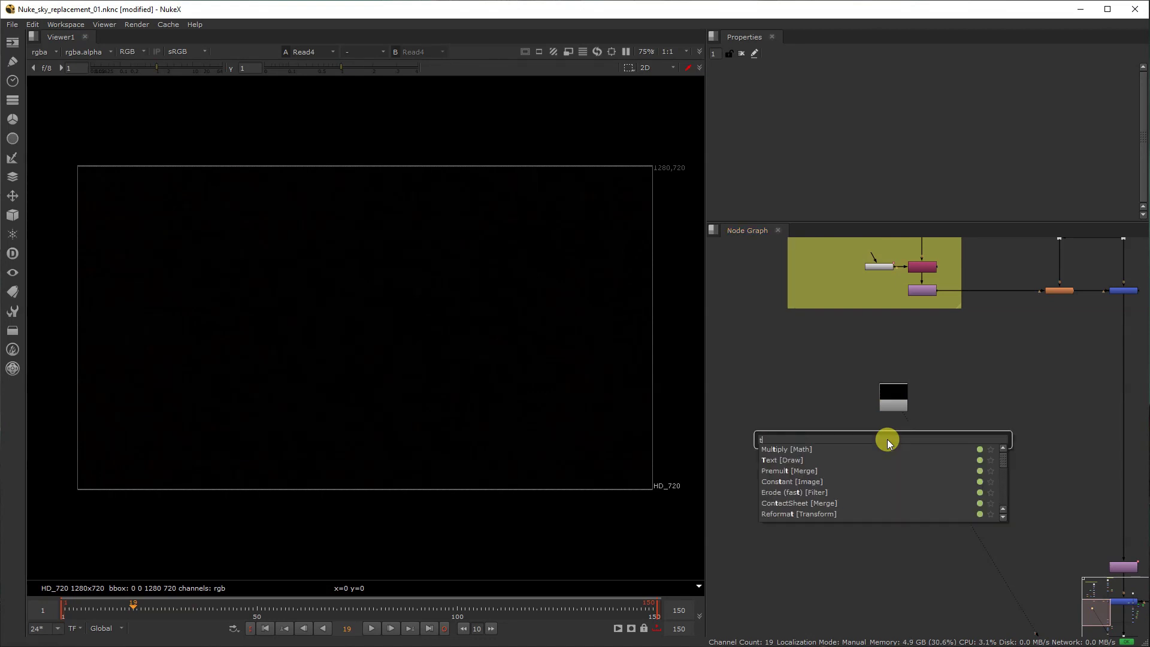
text(imeo)
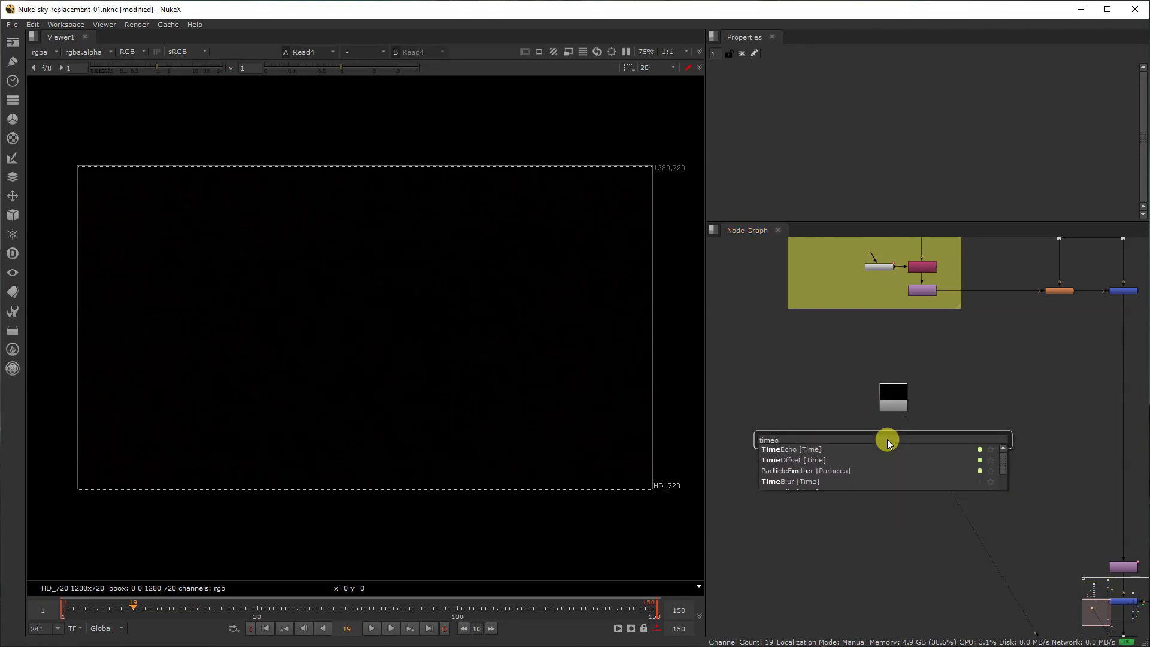
click(871, 460)
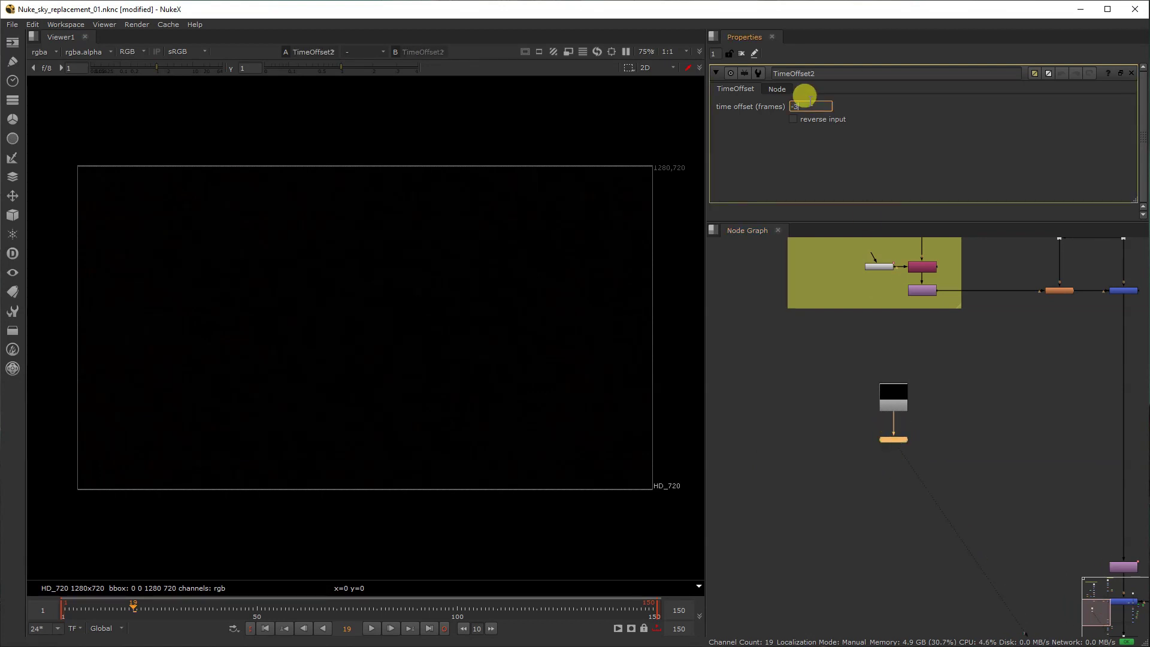
drag(136, 609, 364, 626)
- Add a Transform node slightly below TimeOffset2 and float its properties beside the viewer
scroll(942, 428, up, 5)
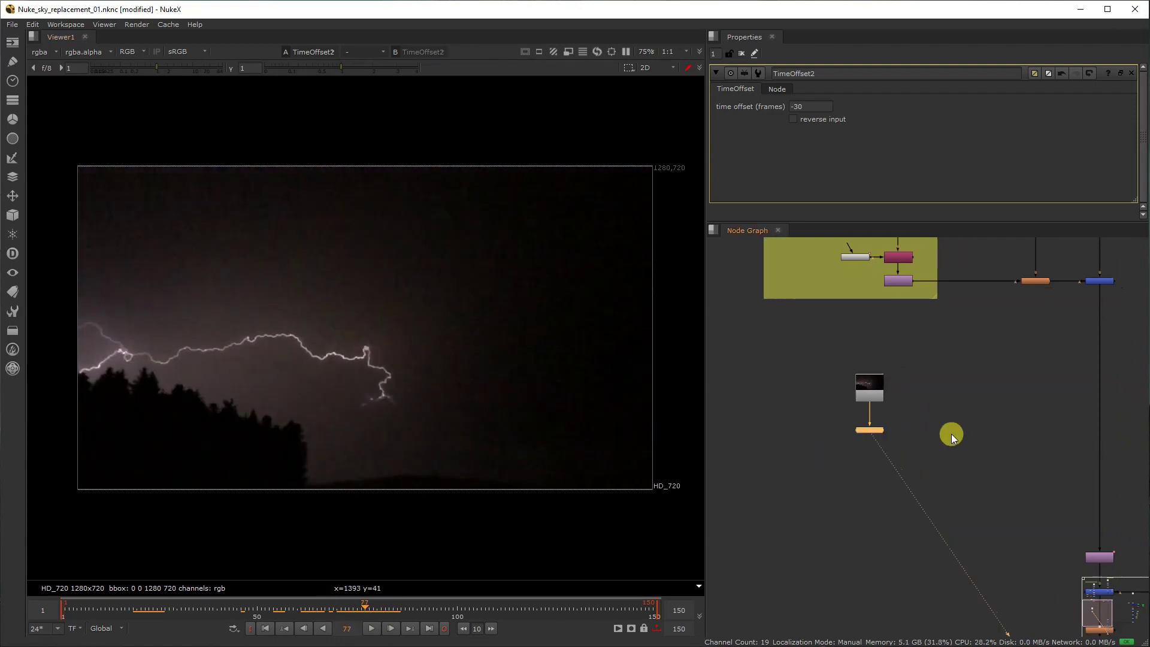
key(t)
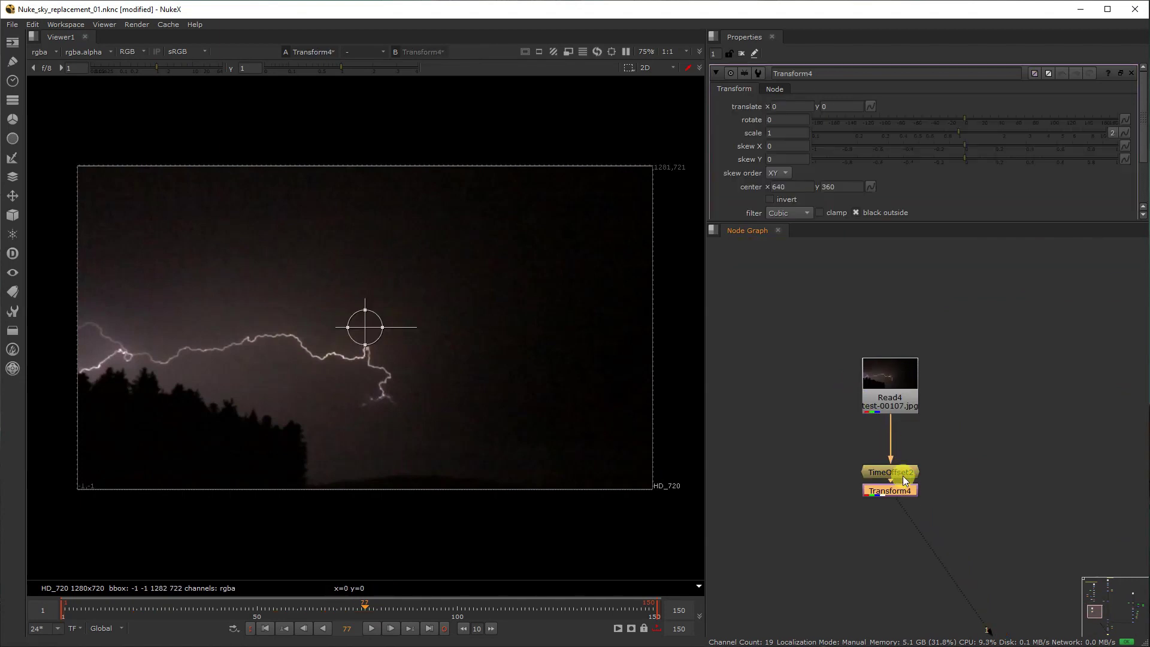
drag(900, 504, 900, 520)
click(861, 240)
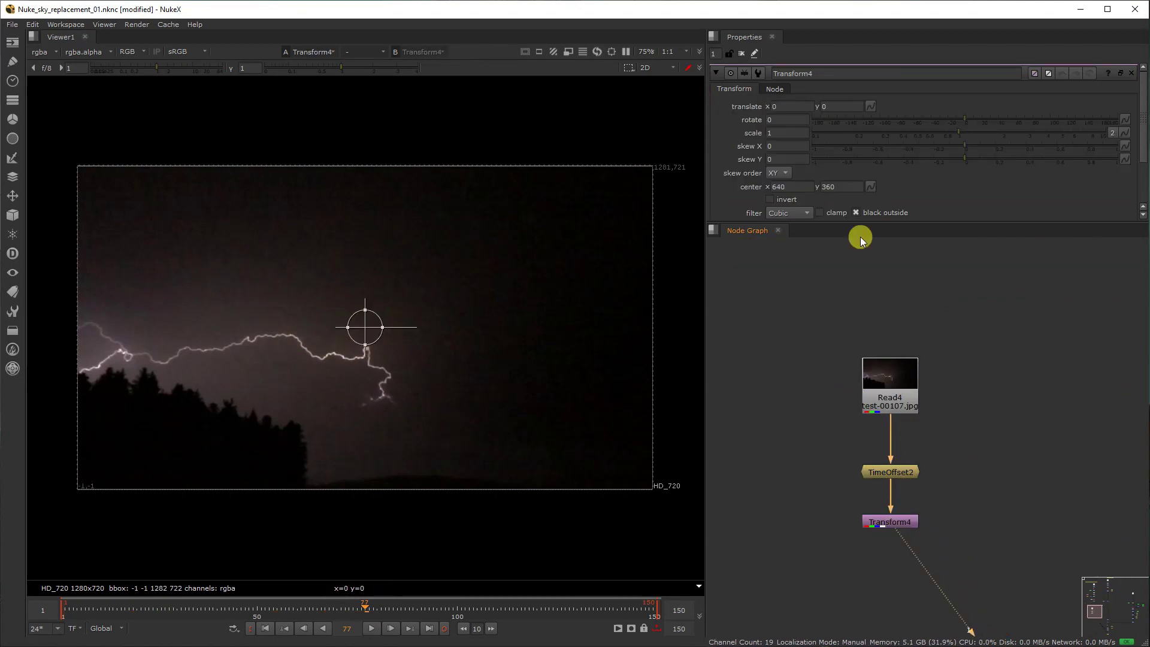
click(1119, 72)
drag(886, 82, 758, 99)
- Merge the lightning branch into the gap in the main pipe and set the merge operation to max
middle_drag(889, 489, 765, 465)
scroll(788, 481, down, 4)
drag(791, 492, 1016, 494)
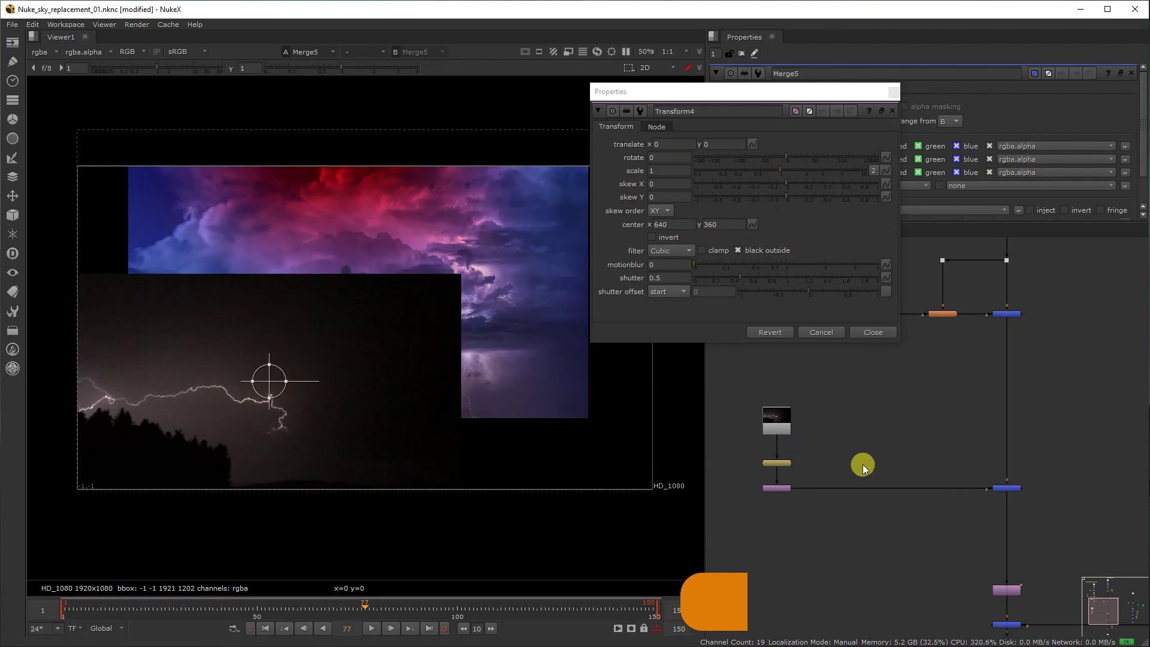
drag(802, 91, 732, 188)
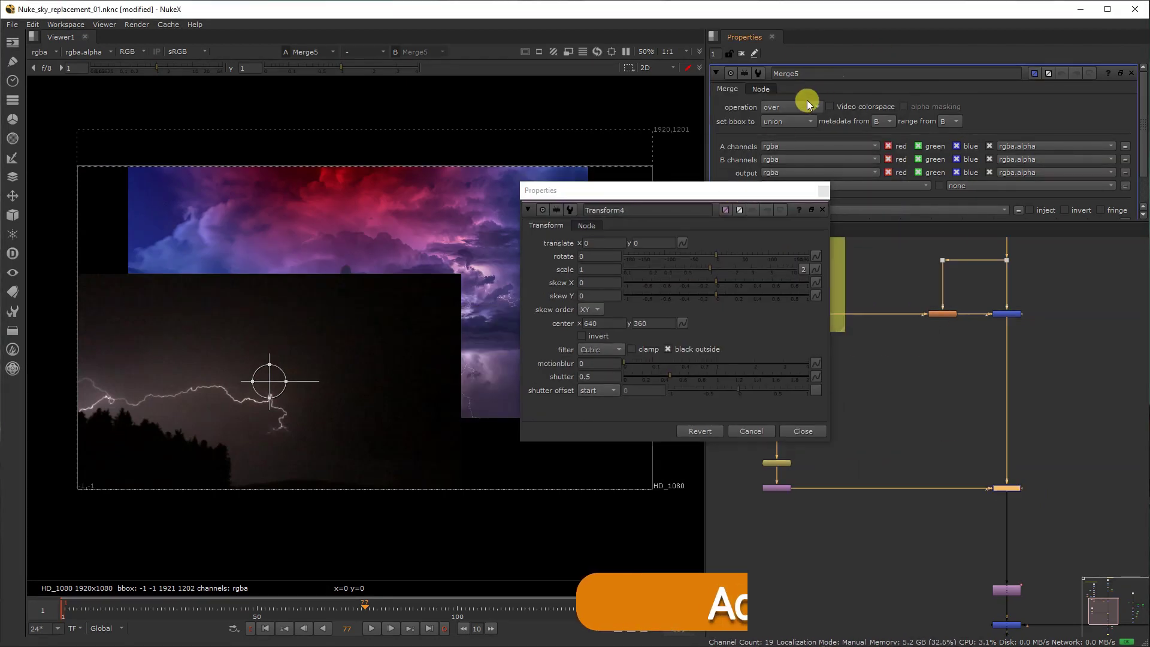
click(807, 103)
click(799, 213)
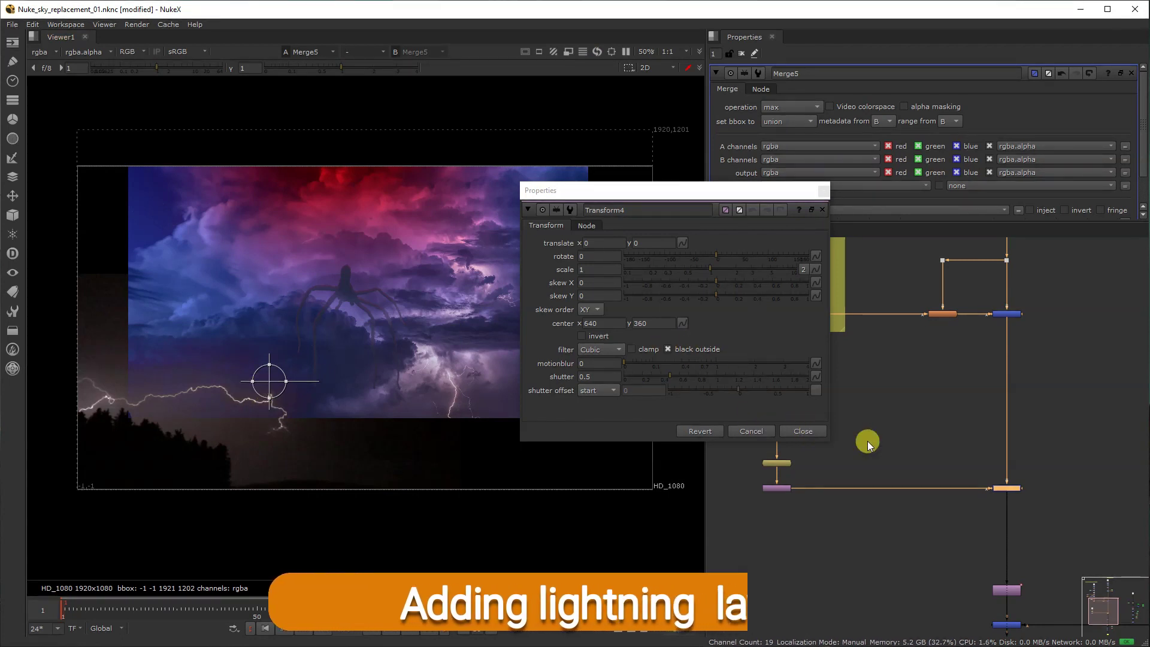
click(1051, 488)
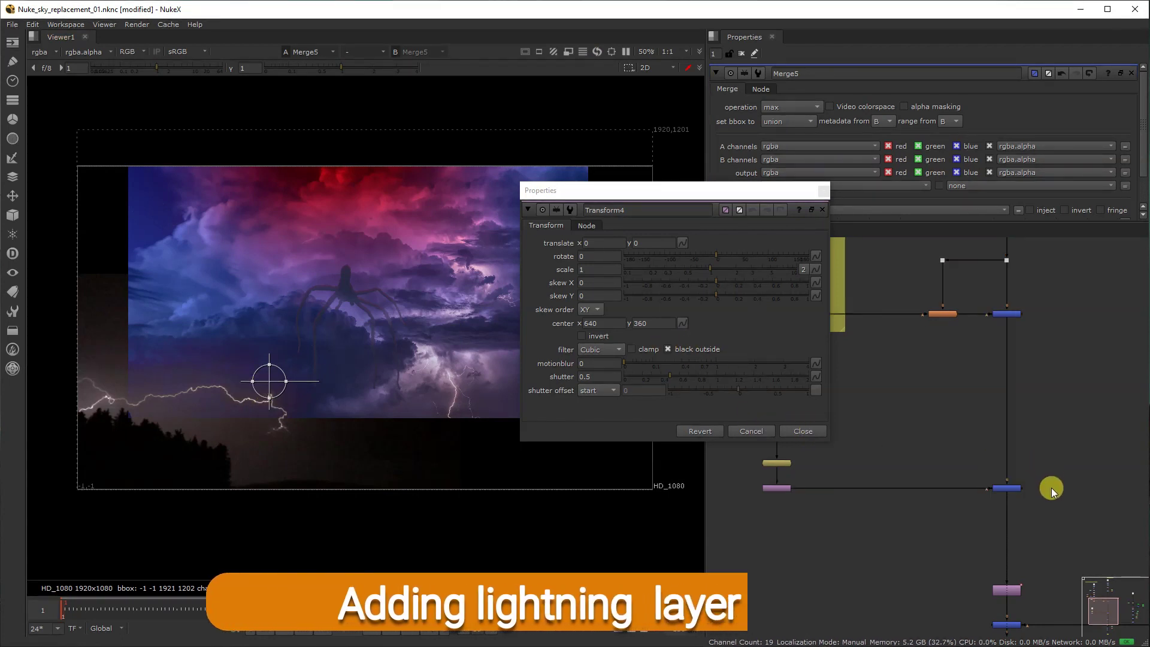
- Set Transform4's translate to x -60 and y 120
double_click(600, 244)
text(-6)
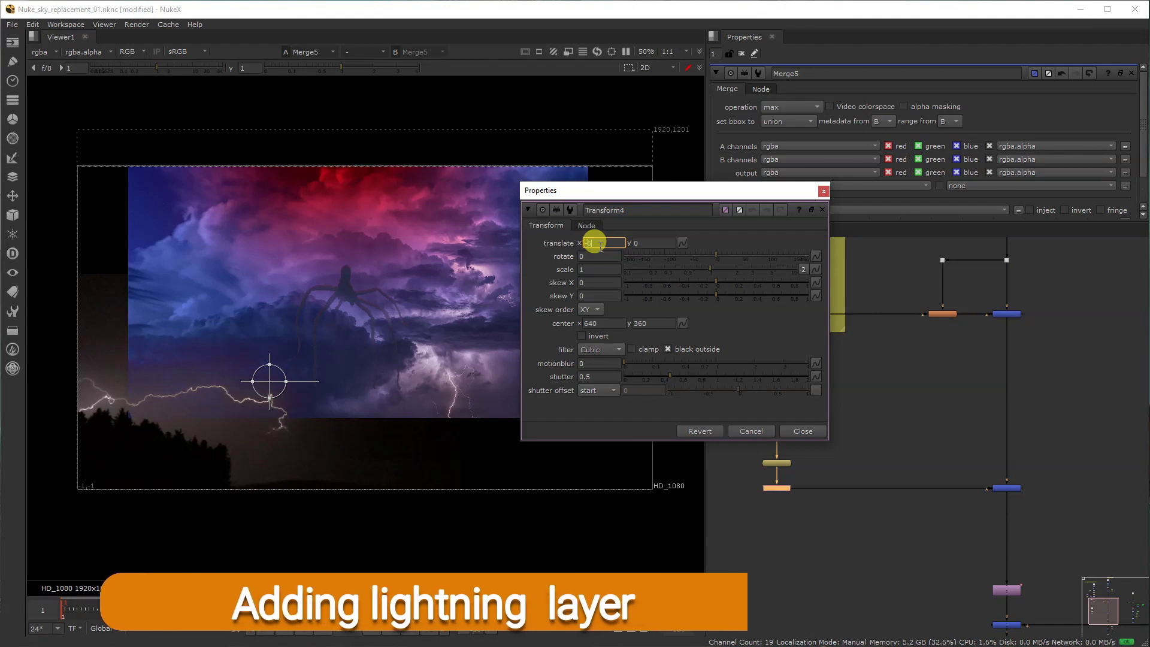
text(0)
key(Tab)
text(-)
key(BackSpace)
text(8)
key(Return)
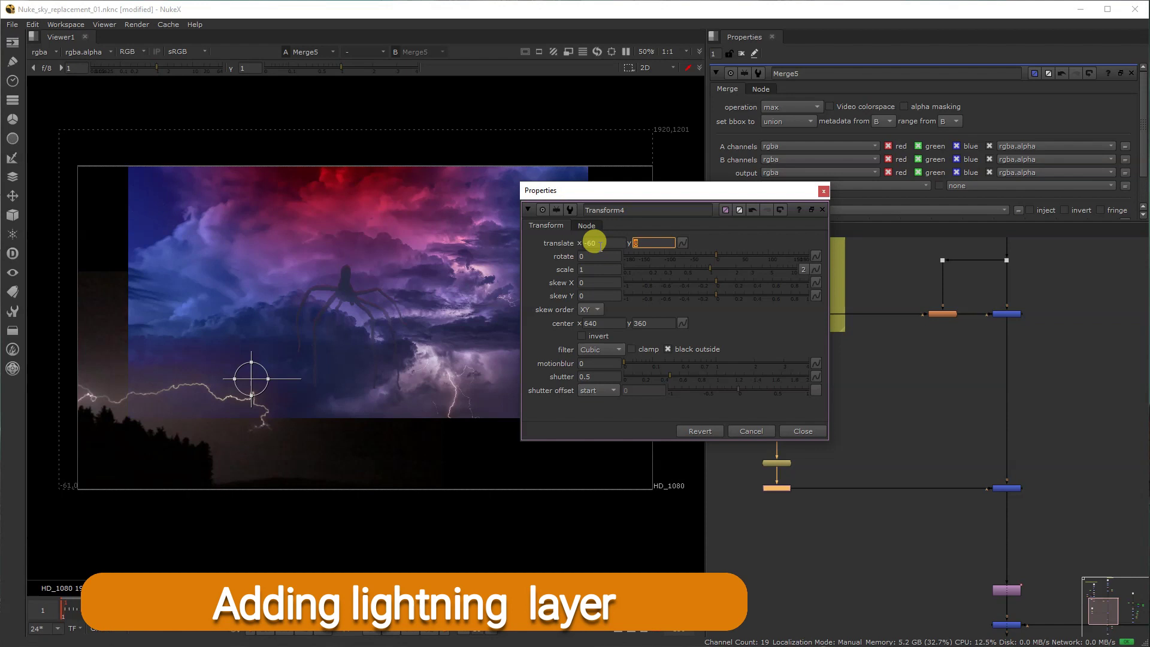
click(643, 242)
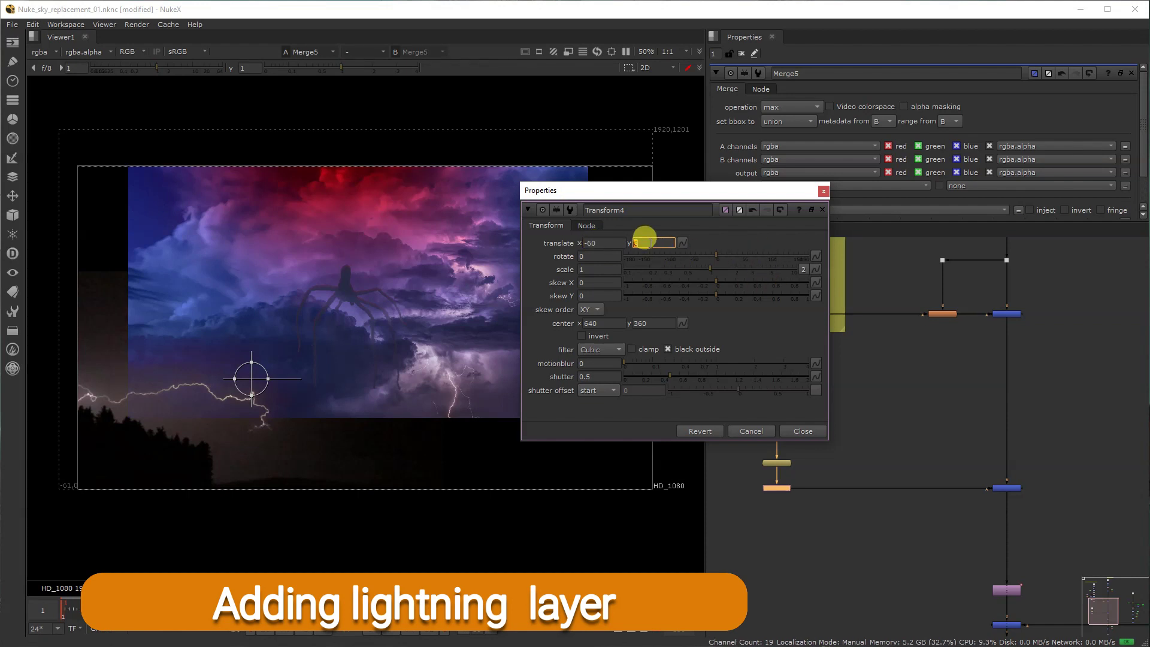
text(120)
key(Return)
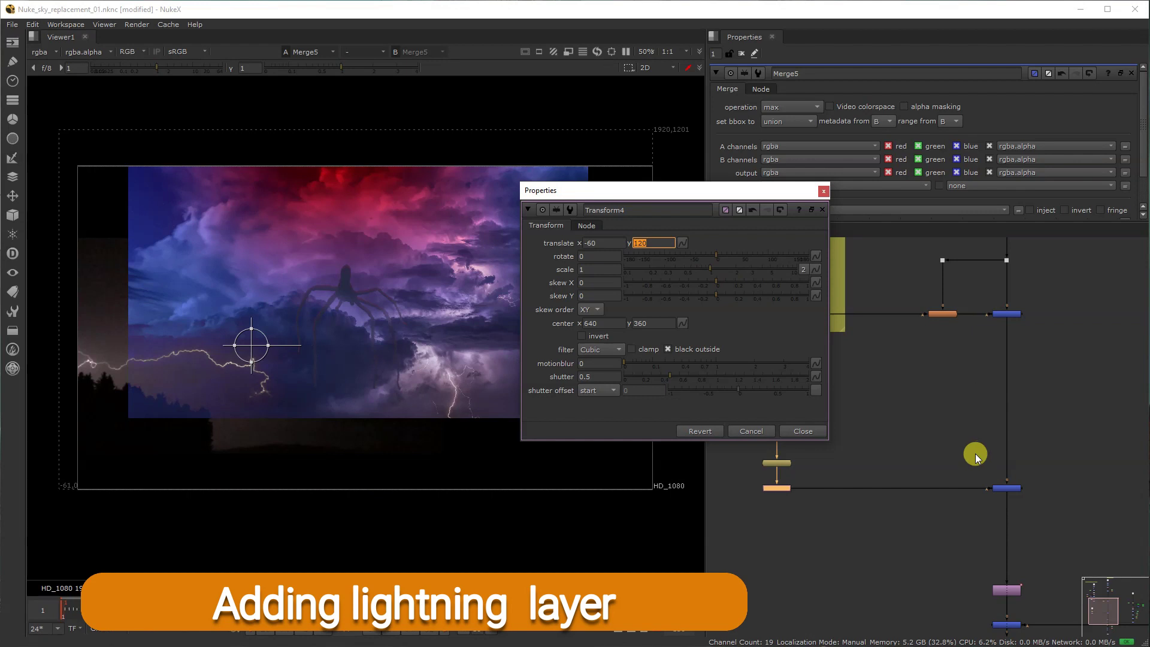
- Insert a Reformat node between TimeOffset2 and Transform4 in the lightning branch
middle_drag(833, 467, 893, 506)
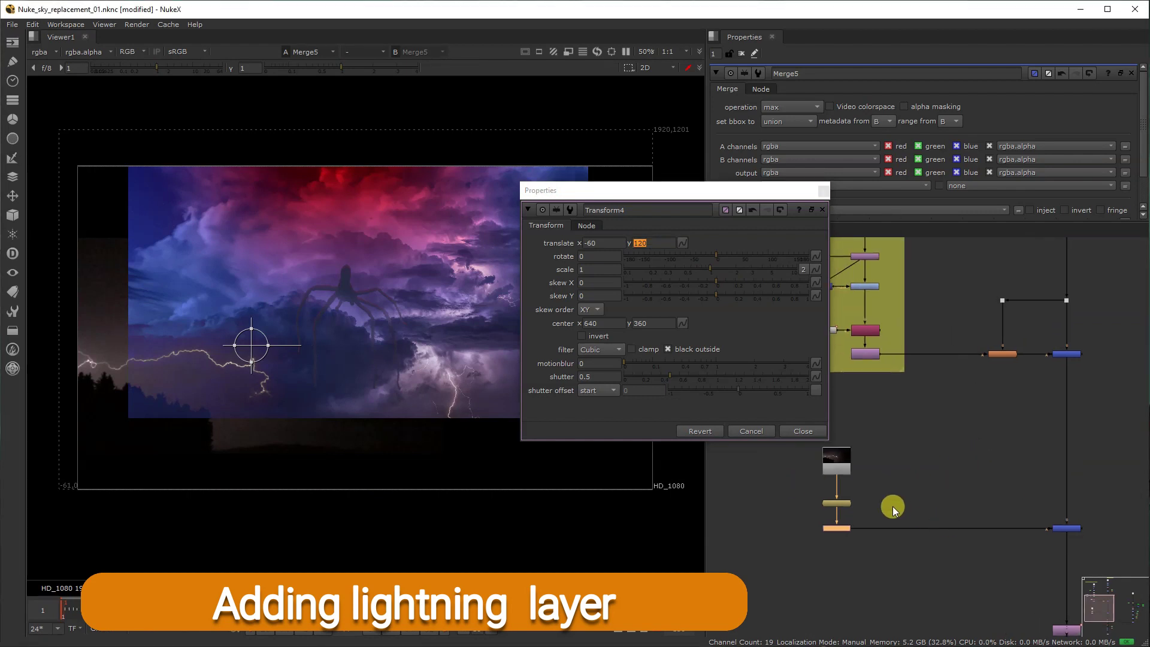
scroll(843, 502, up, 2)
double_click(831, 504)
key(Tab)
text(ref)
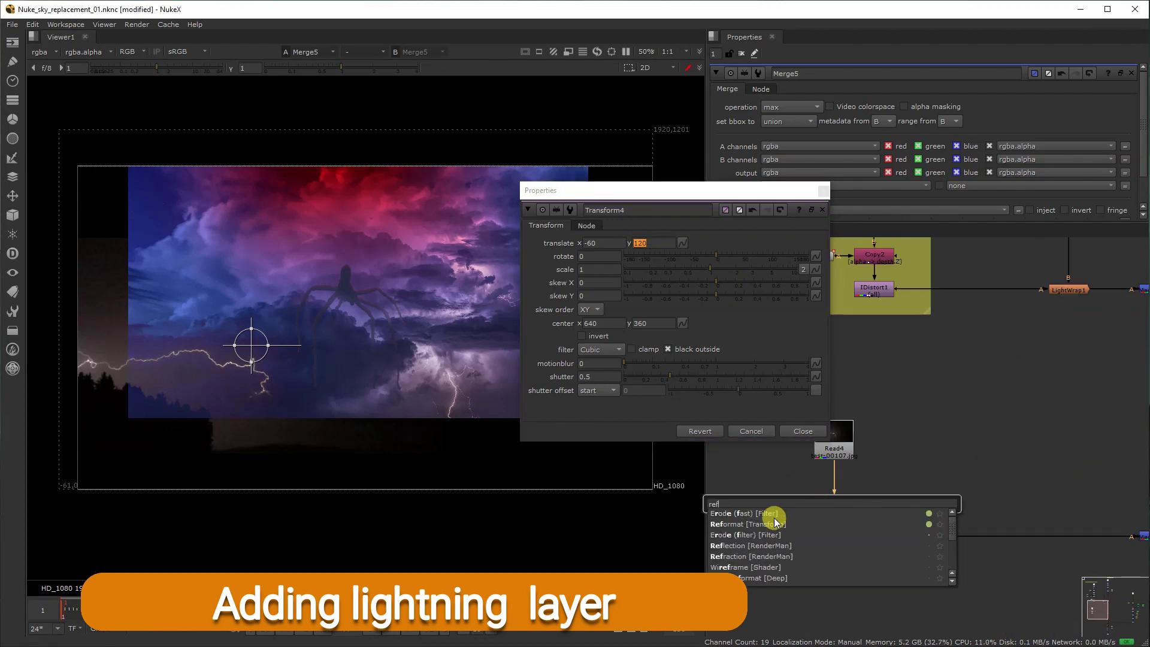
key(Return)
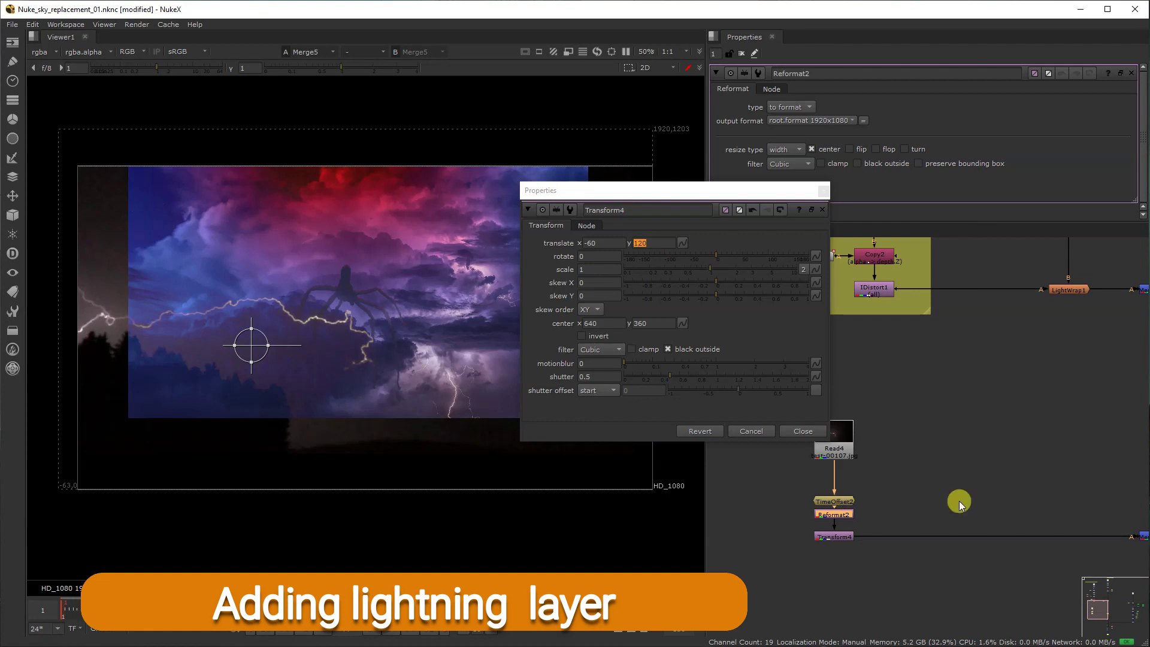
- View the output of Merge2 and set Transform4's translate y to 420 to raise the lightning in the sky
middle_drag(1125, 502, 1009, 478)
scroll(924, 480, down, 3)
middle_drag(1037, 556, 914, 466)
drag(900, 516, 832, 539)
key(1)
click(831, 539)
middle_drag(832, 534, 940, 596)
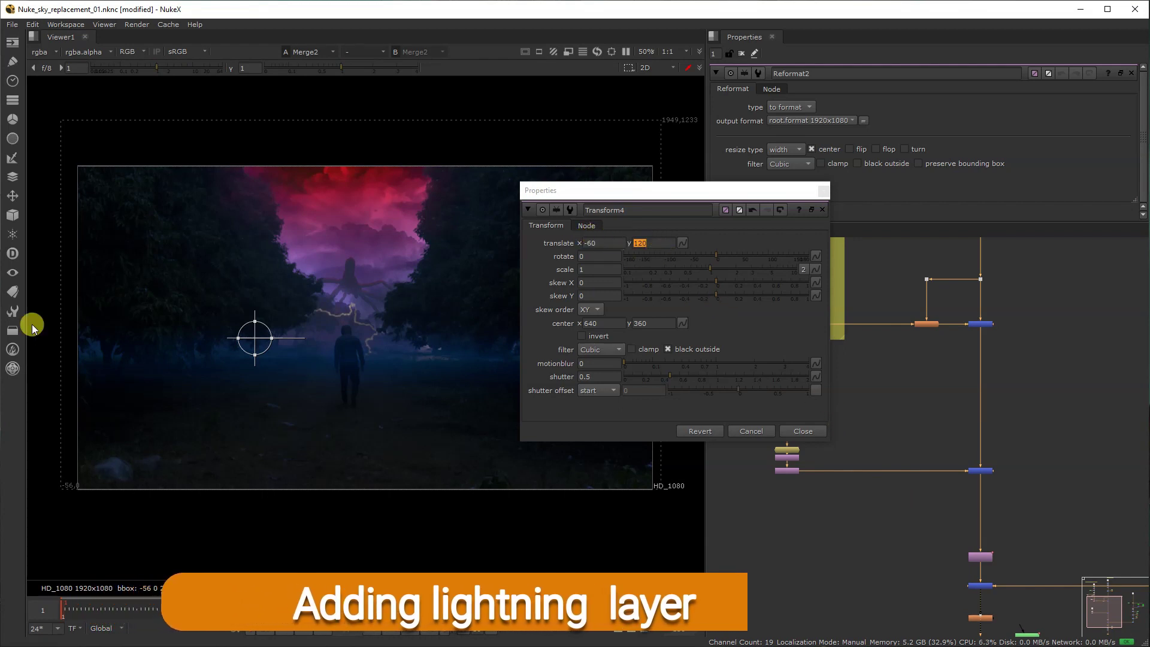
click(636, 244)
key(Up)
key(Up)
key(Up)
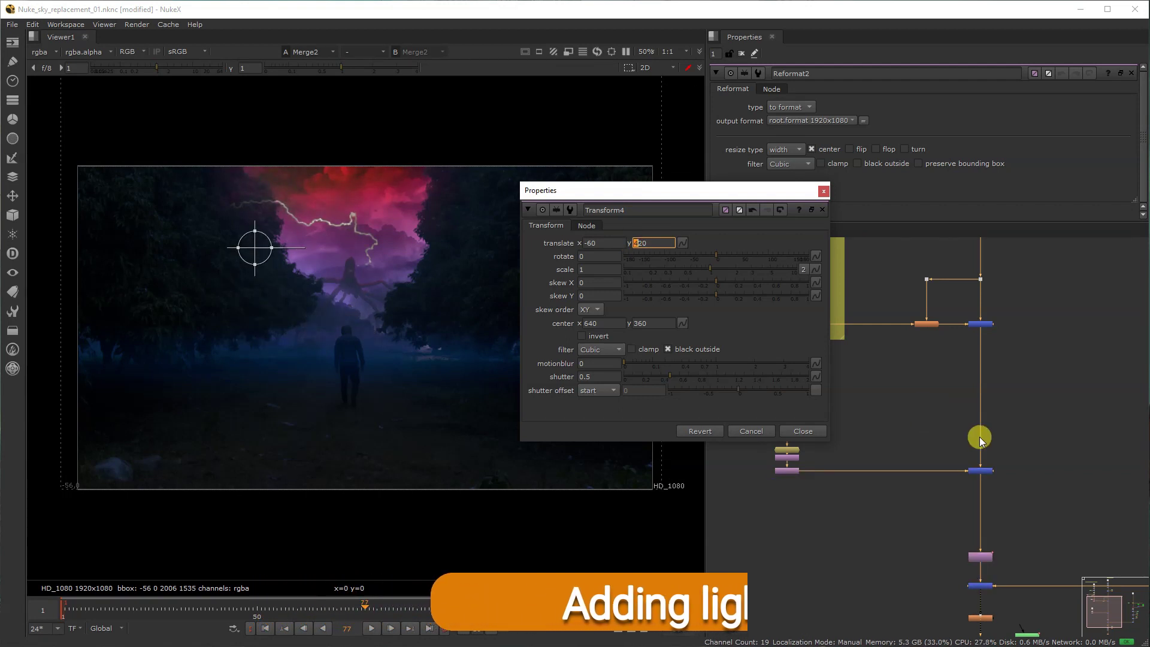
- Toggle the lightning merge off and on repeatedly to compare the composite with and without the lightning
scroll(980, 445, down, 4)
scroll(963, 479, up, 1)
drag(961, 478, 1031, 437)
key(d)
key(d)
key(d)
key(d)
key(d)
key(d)
key(d)
key(d)
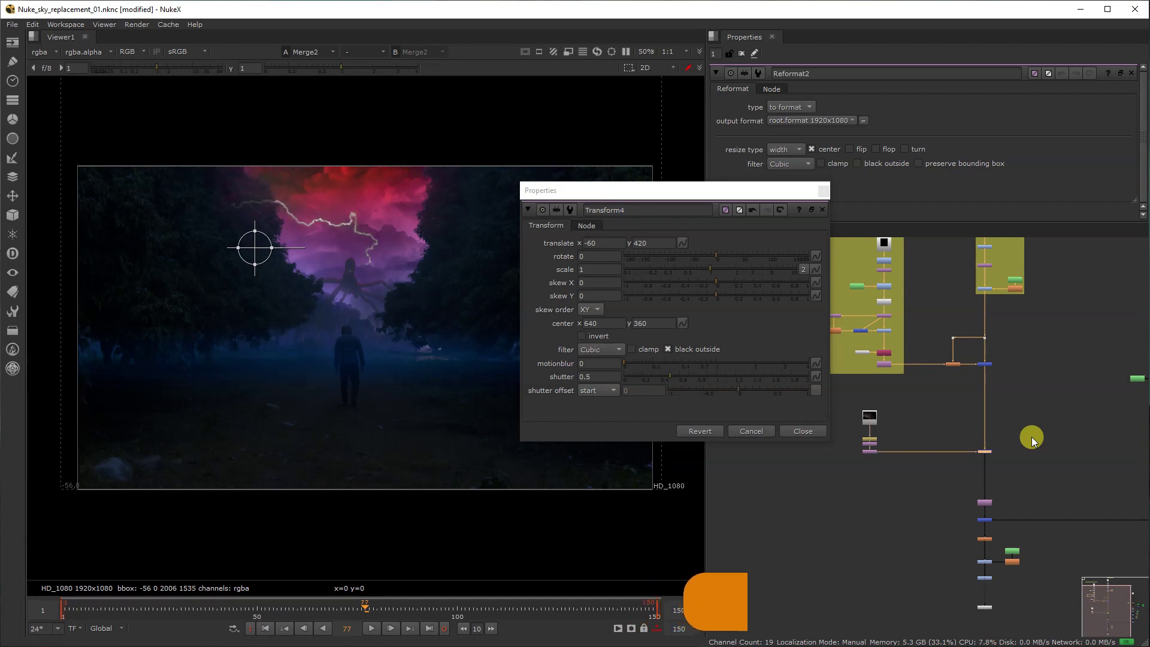
- Open Roto5 in the foreground branch, go to frame 1 and move the shape's left-side points inward
middle_drag(1029, 442, 926, 470)
middle_drag(1041, 448, 942, 430)
scroll(962, 477, up, 1)
click(954, 478)
key(d)
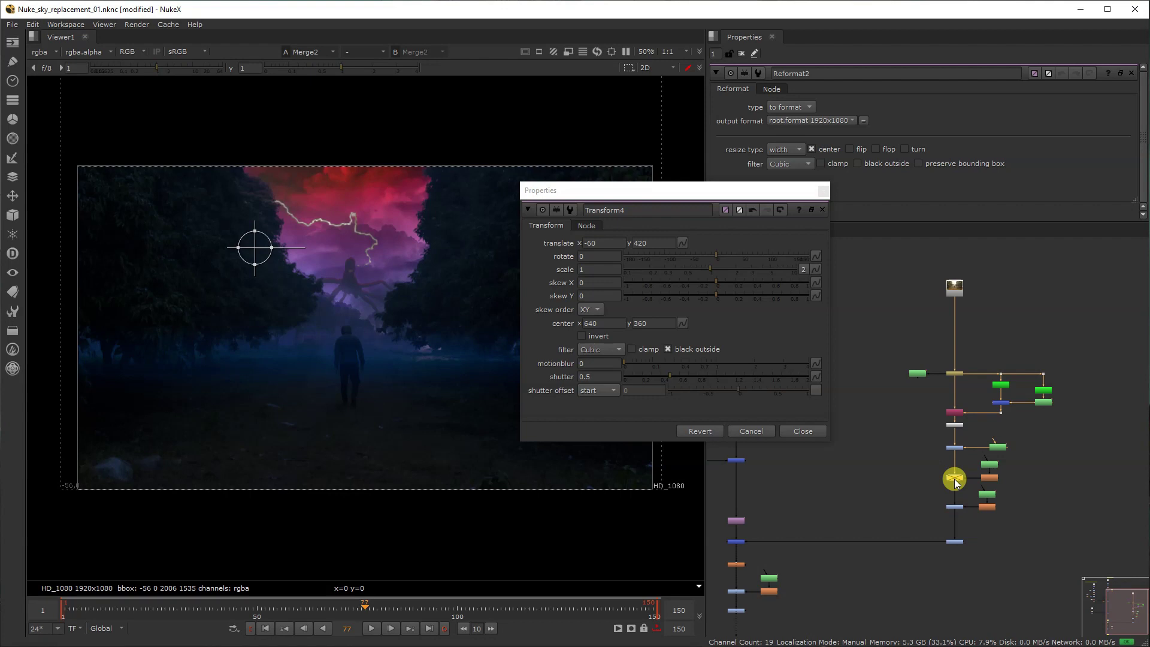
click(990, 472)
double_click(990, 471)
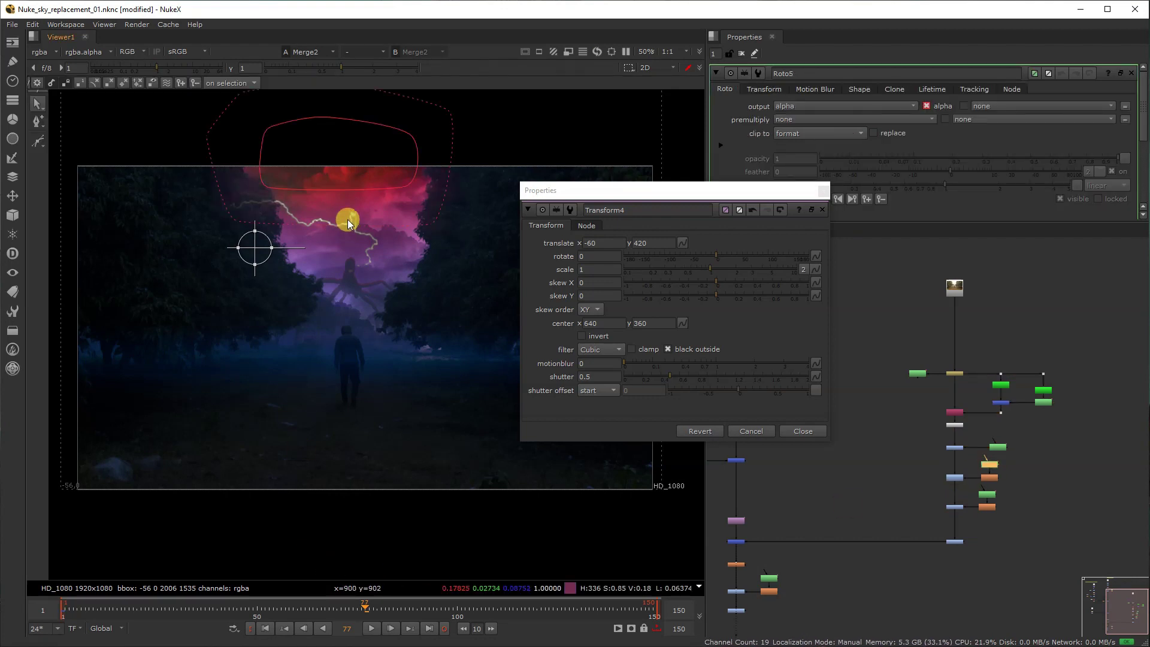
click(265, 629)
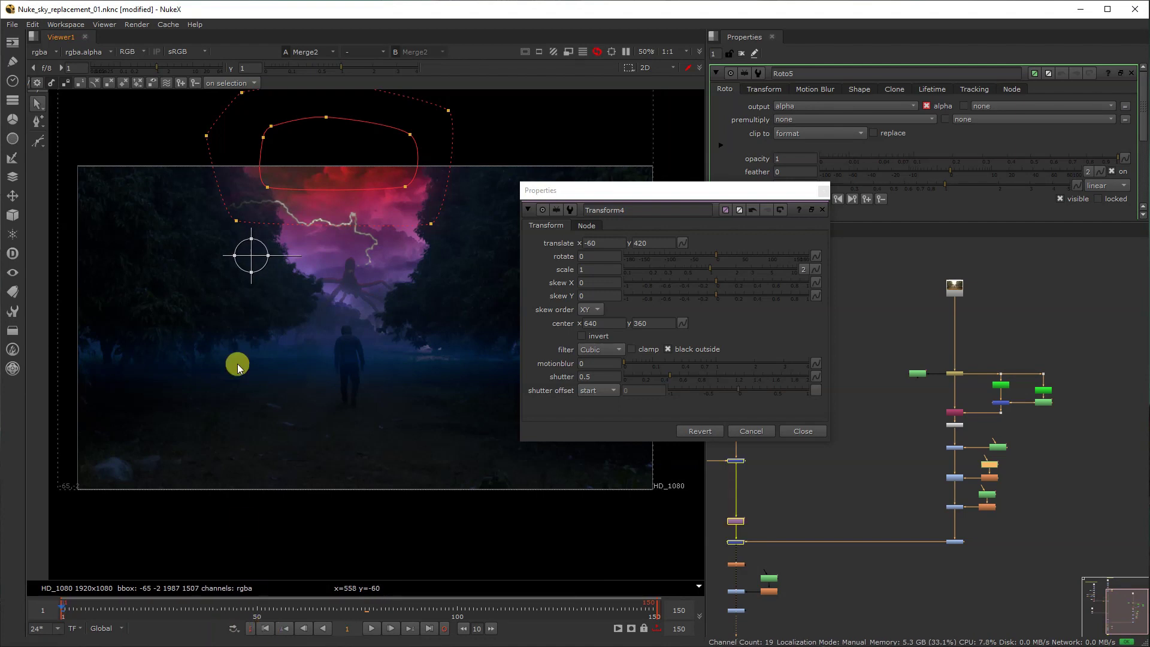
drag(159, 285, 321, 94)
drag(277, 170, 308, 175)
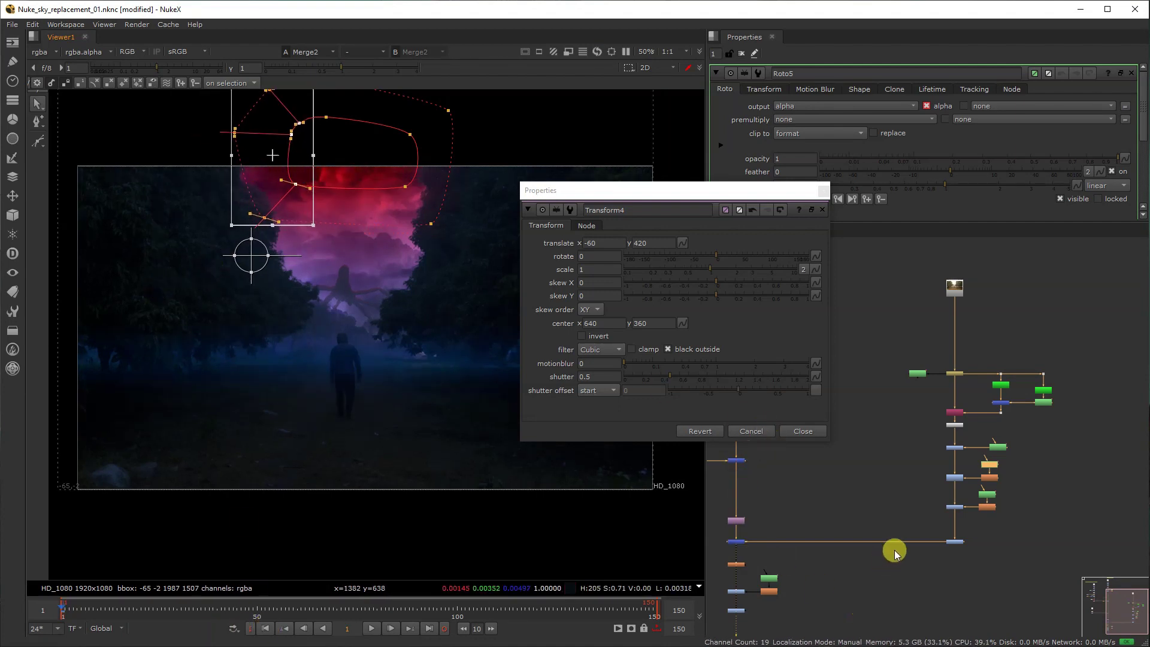
- View the final colour correct output at frame 79 with the overlay hidden, and close the floating Transform4 properties
scroll(893, 547, up, 2)
scroll(890, 507, up, 2)
click(890, 507)
key(1)
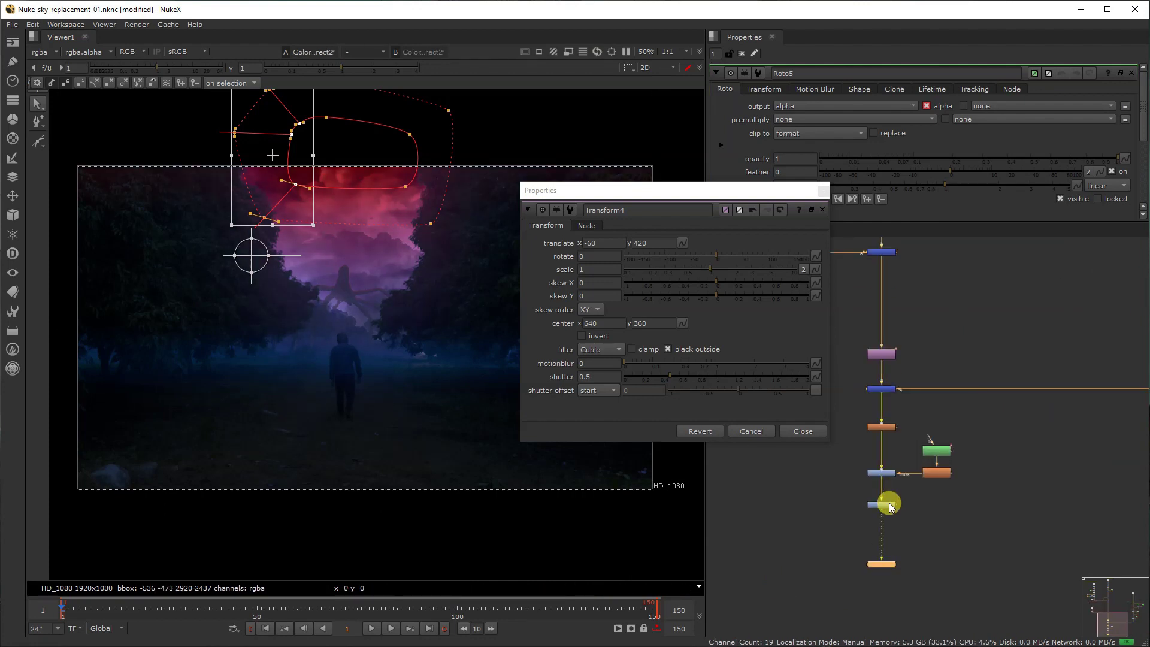
right_click(396, 333)
click(397, 333)
click(377, 611)
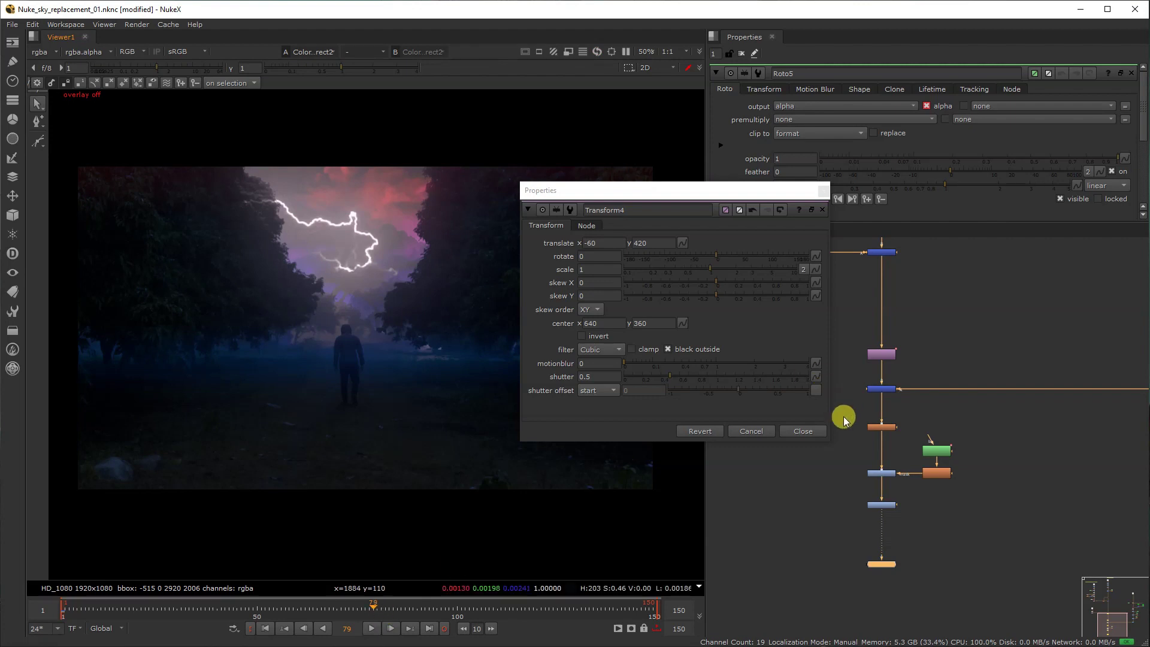
click(803, 431)
- Add a Grade node below Transform4 in the lightning branch and set its gain to 0.33
middle_drag(899, 385, 966, 474)
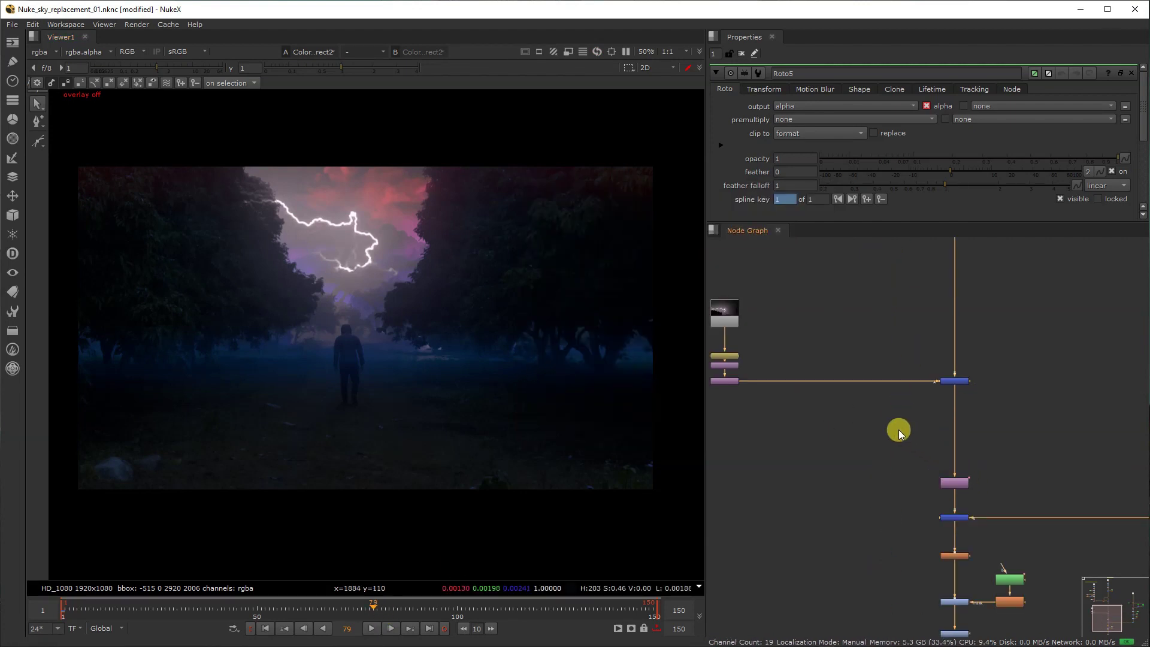
middle_drag(844, 404, 933, 440)
scroll(822, 416, up, 3)
click(818, 419)
key(g)
drag(822, 429, 819, 445)
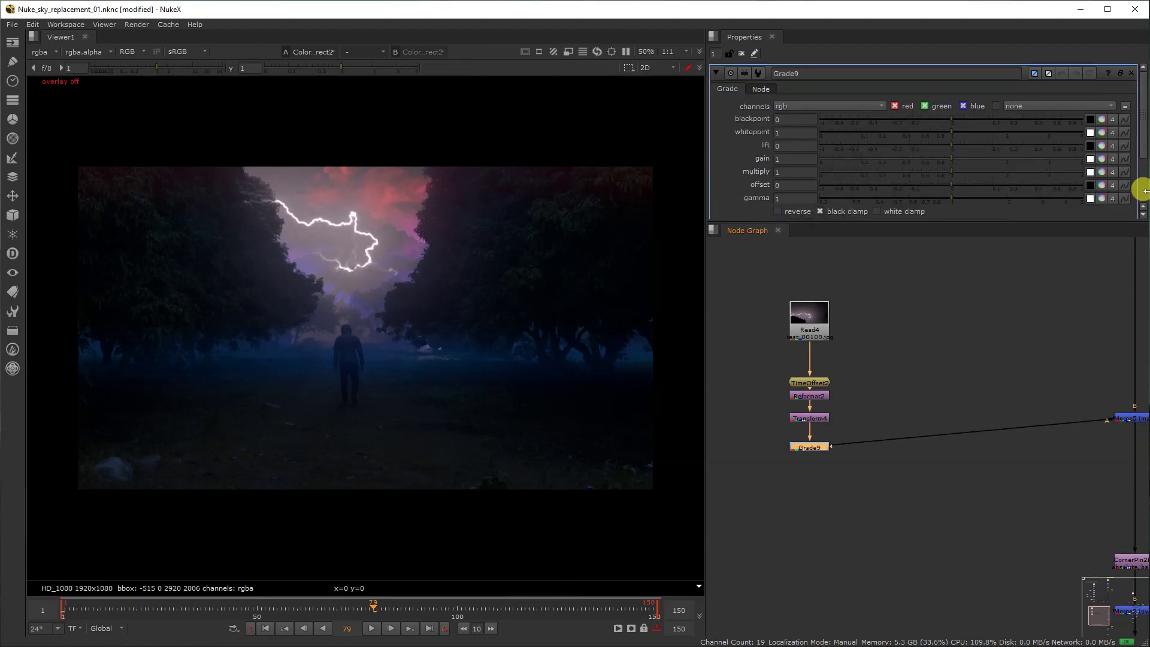
click(947, 160)
drag(947, 160, 896, 172)
- Add a Roto node beside the lightning merge and turn the viewer overlay back on
middle_drag(1073, 452, 952, 454)
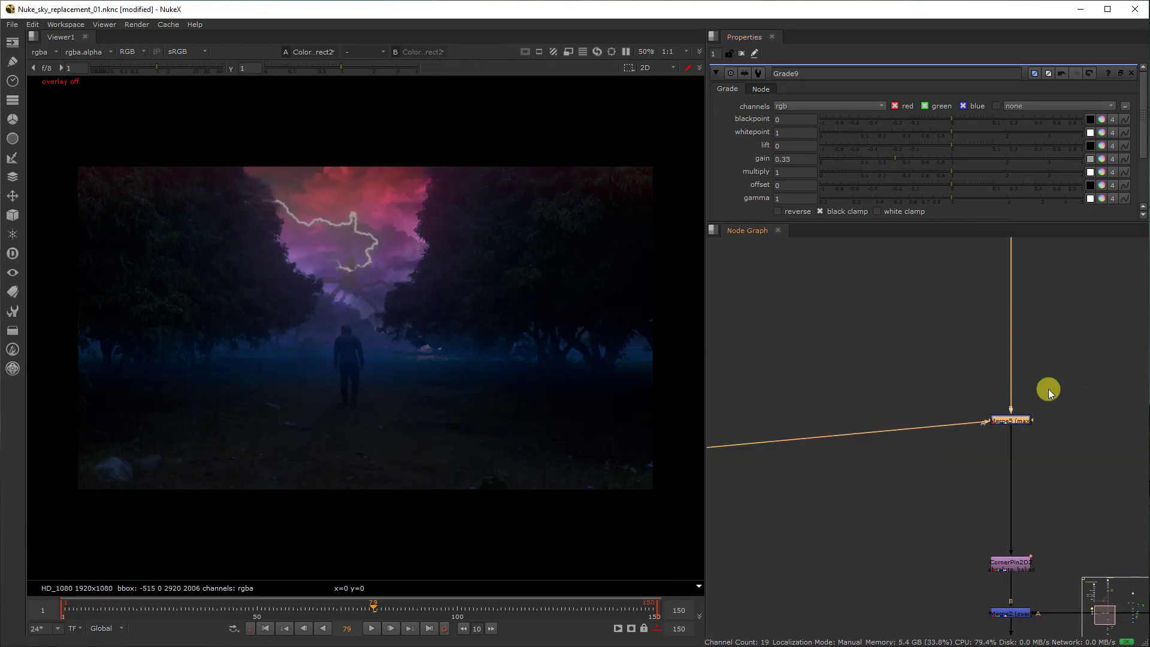
middle_drag(1048, 389, 989, 372)
click(1024, 388)
key(o)
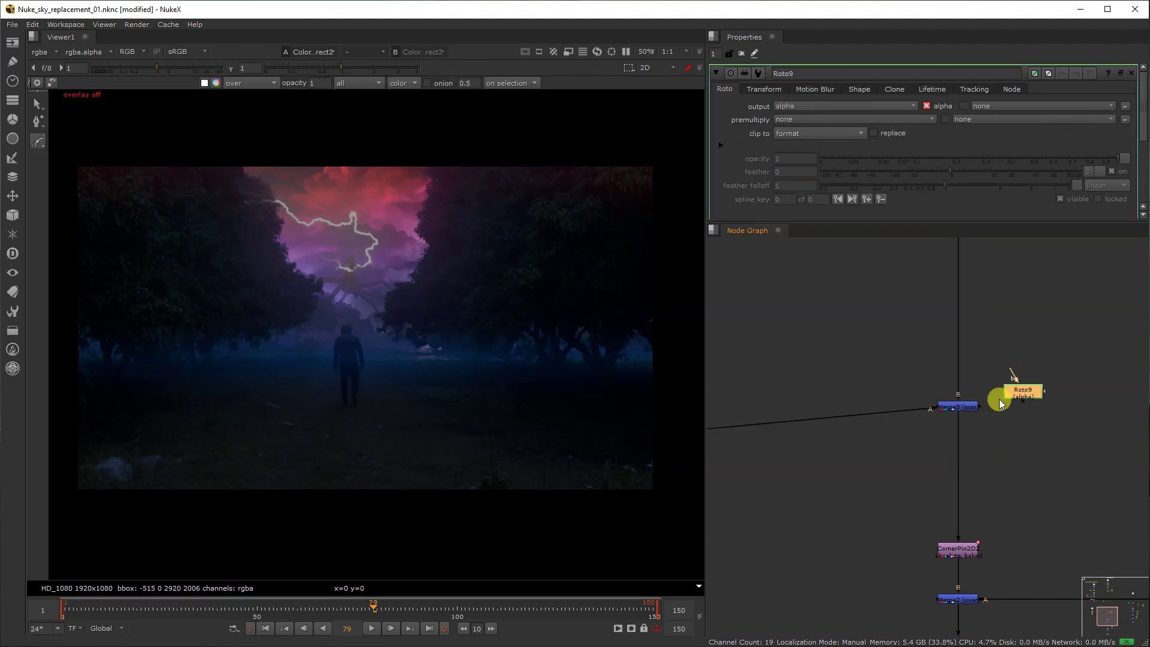
key(o)
- Draw a closed five-point roto shape around the sky opening between the trees
drag(274, 341, 270, 306)
key(ctrl+z)
drag(232, 164, 260, 154)
click(455, 164)
click(438, 247)
click(365, 290)
drag(302, 277, 296, 262)
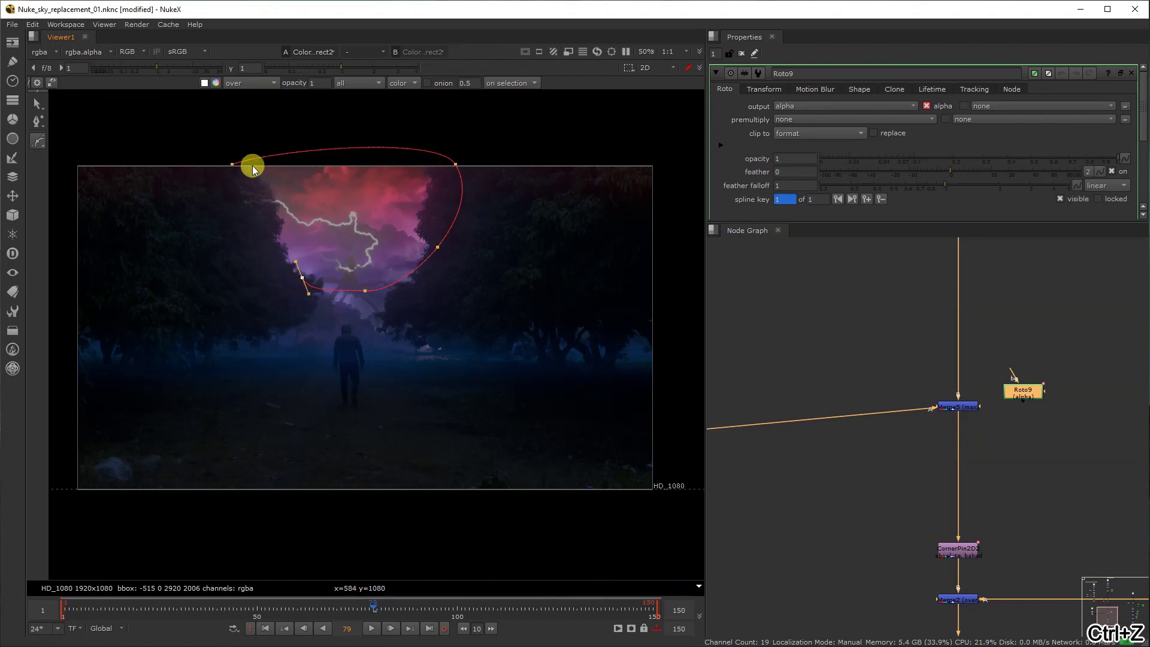
click(232, 164)
drag(232, 164, 279, 157)
- Pull the roto shape's feather outward on all points and raise its lower points slightly
drag(223, 357, 559, 112)
key(z)
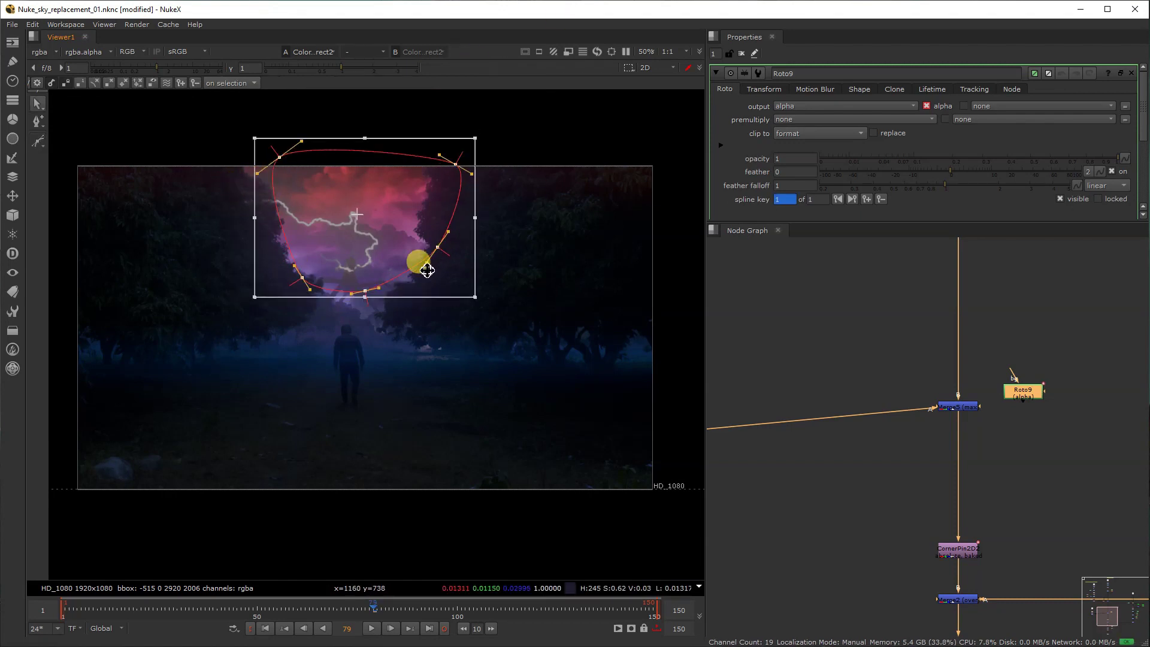
drag(368, 305, 374, 336)
drag(225, 360, 507, 227)
drag(442, 250, 444, 236)
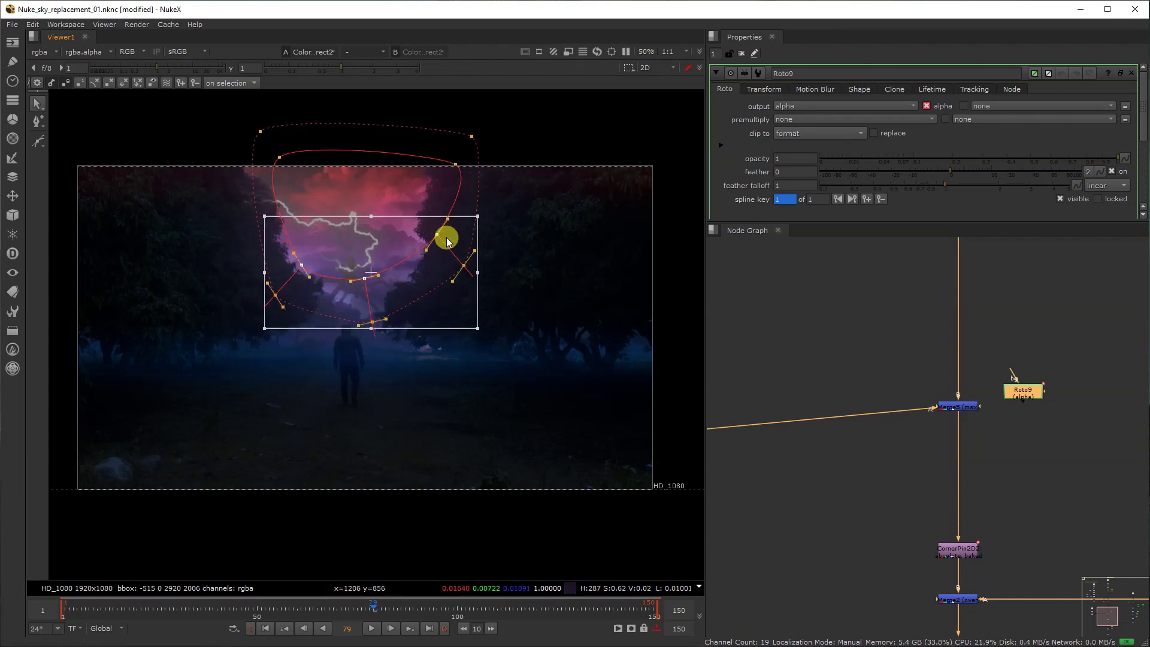
- Connect Roto9 as the lightning merge's mask, extend the upper-left feather point outward and line up the nodes
drag(980, 407, 1042, 397)
drag(268, 127, 167, 119)
scroll(971, 412, down, 3)
drag(971, 412, 967, 420)
click(998, 418)
scroll(999, 428, up, 3)
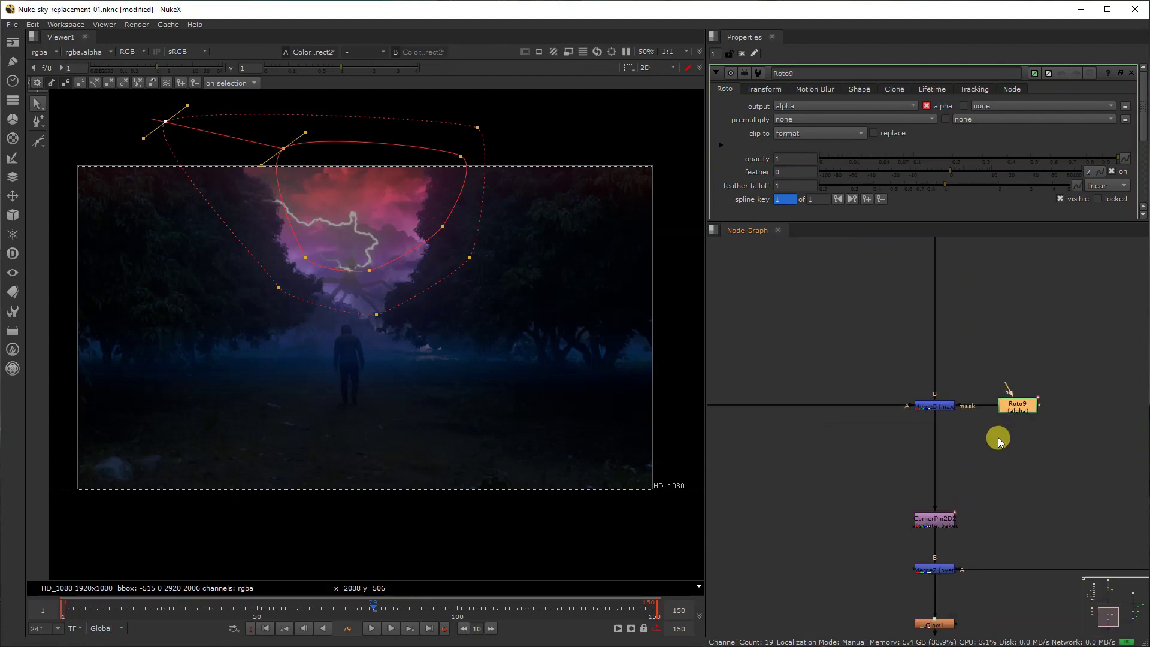
- Set TimeOffset2's time offset to -27 frames
middle_drag(804, 443, 975, 483)
scroll(806, 380, up, 1)
double_click(792, 381)
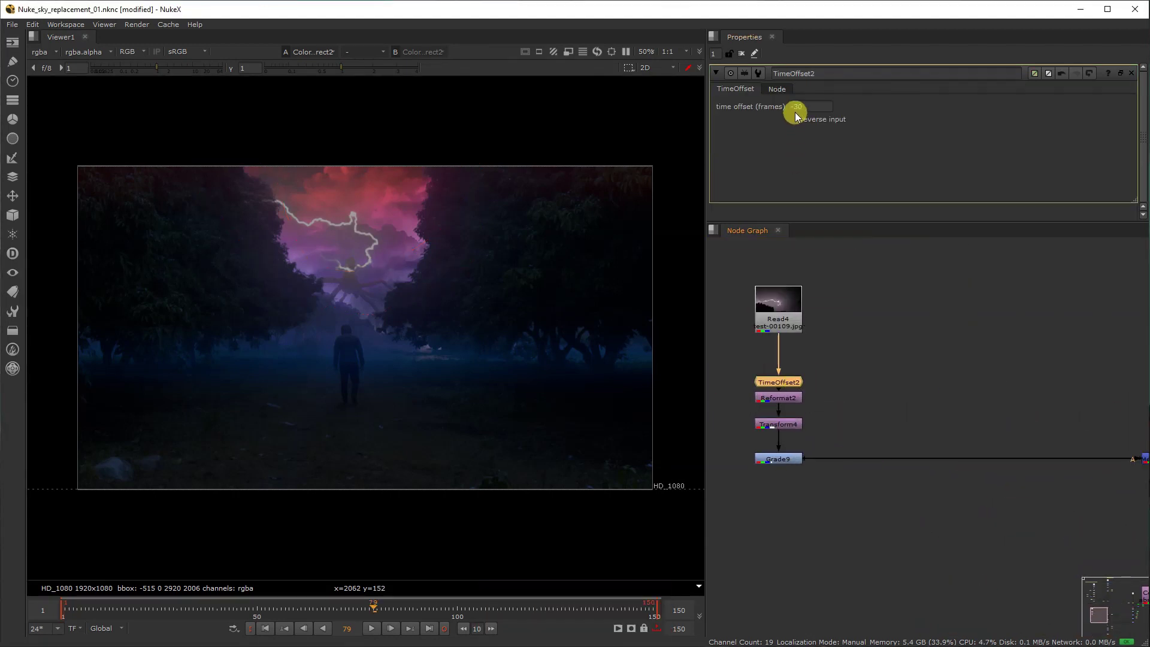
text(2)
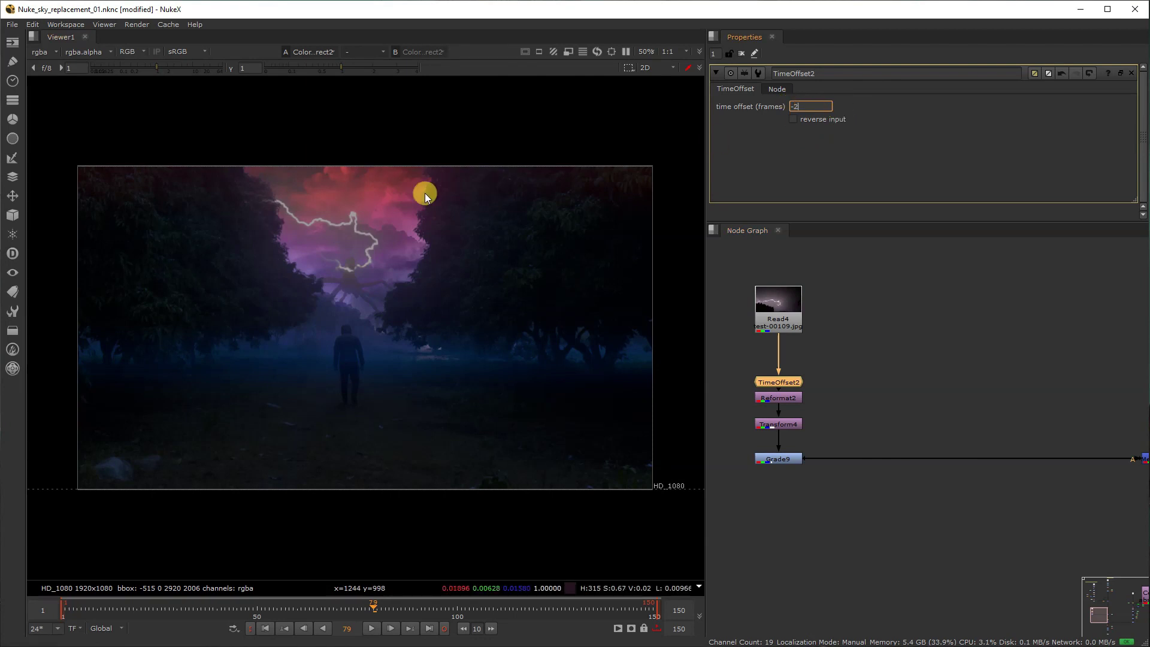
key(Return)
middle_drag(868, 423, 780, 430)
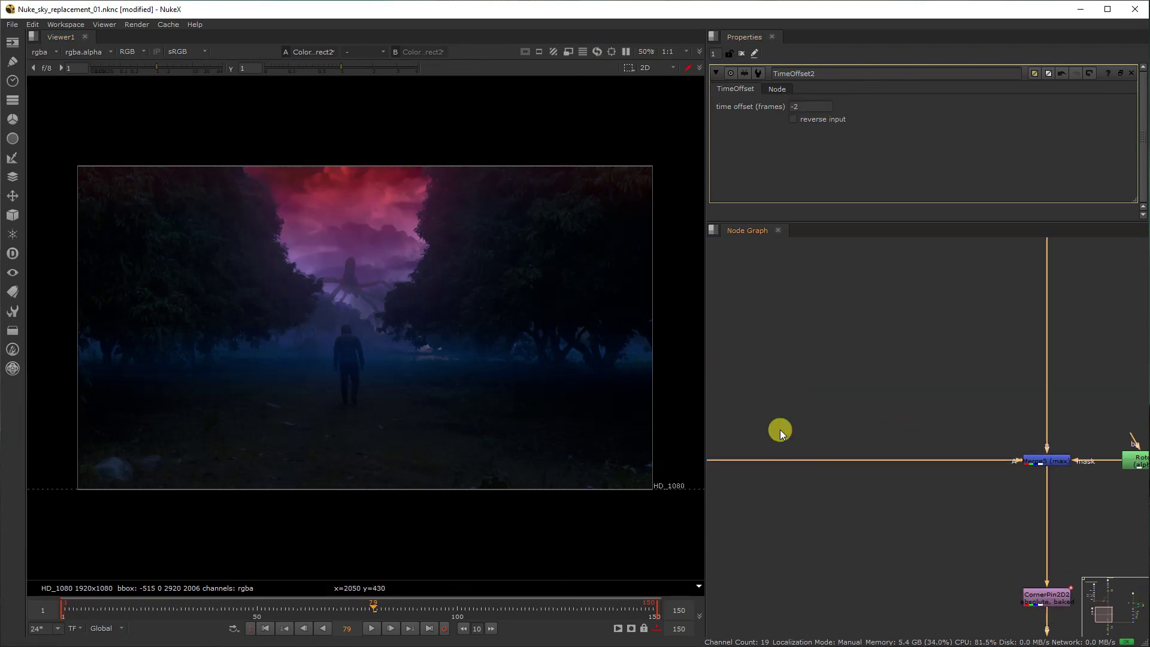
click(825, 106)
text(7)
key(Return)
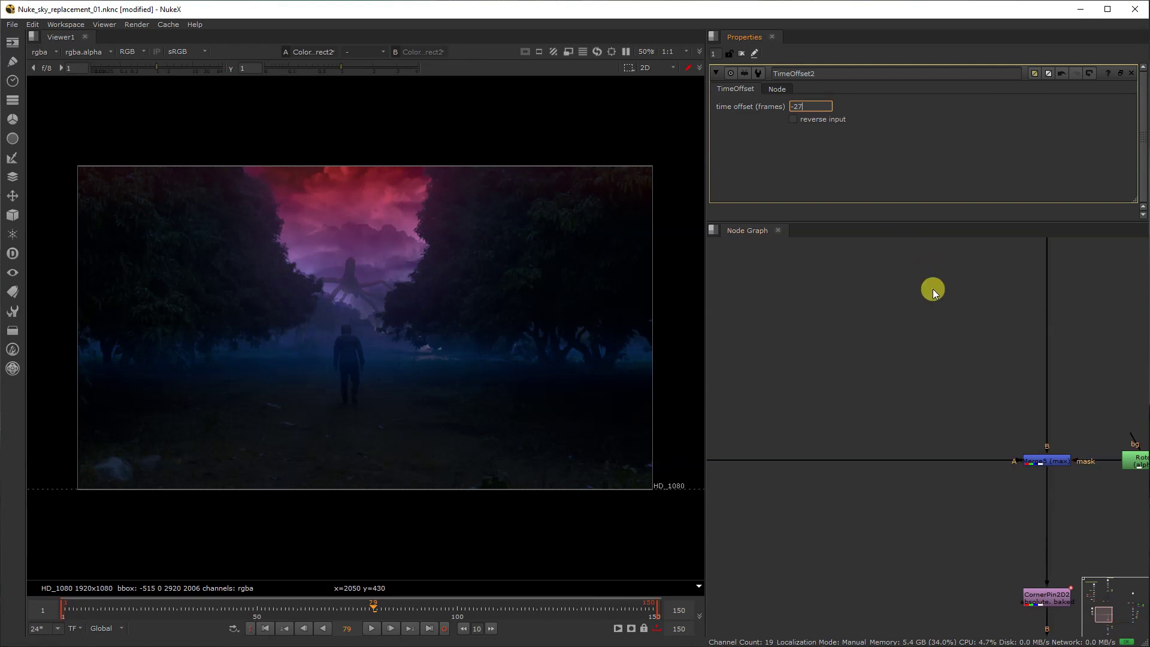
- View the output of Merge3, the shadow monster merge
scroll(965, 396, down, 4)
drag(981, 385, 1023, 442)
key(1)
click(1005, 453)
- Extract the lightning nodes from the pipe, reinsert them above the shadow monster merge and move the upper backdrop group up
middle_drag(852, 437, 828, 522)
scroll(875, 505, down, 3)
drag(785, 539, 996, 448)
key(ctrl+shift+x)
drag(968, 513, 883, 356)
scroll(1018, 363, up, 3)
scroll(882, 386, down, 2)
middle_drag(917, 300, 882, 466)
drag(810, 331, 914, 530)
drag(848, 511, 848, 309)
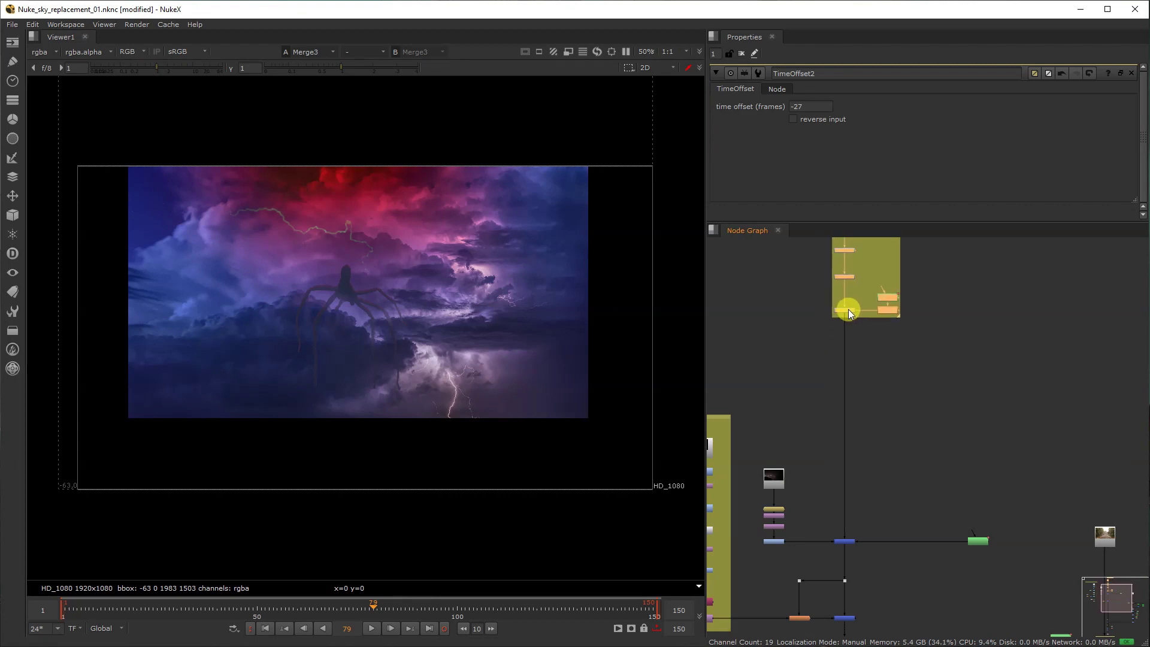
- Space the shadow monster and lightning groups apart vertically, and move Roto9 close to the lightning merge
scroll(844, 362, down, 2)
middle_drag(797, 444, 904, 422)
drag(731, 545, 872, 355)
scroll(919, 502, up, 2)
shift+drag(896, 547, 962, 603)
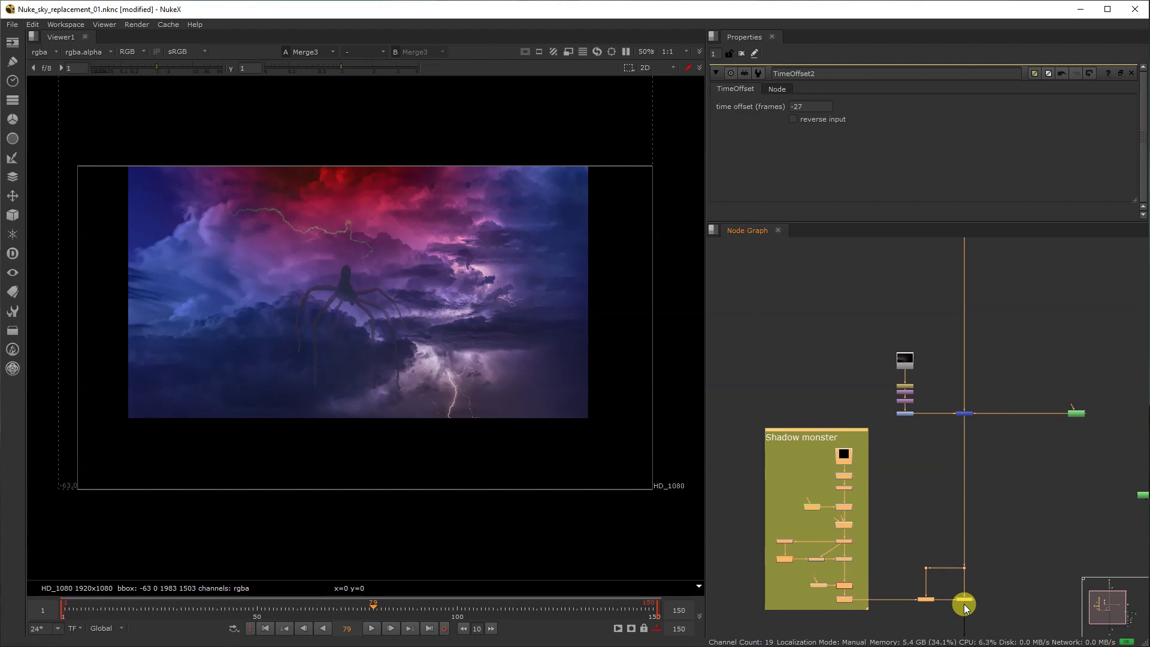
middle_drag(915, 411, 839, 470)
drag(791, 385, 1031, 489)
drag(897, 468, 894, 406)
click(993, 393)
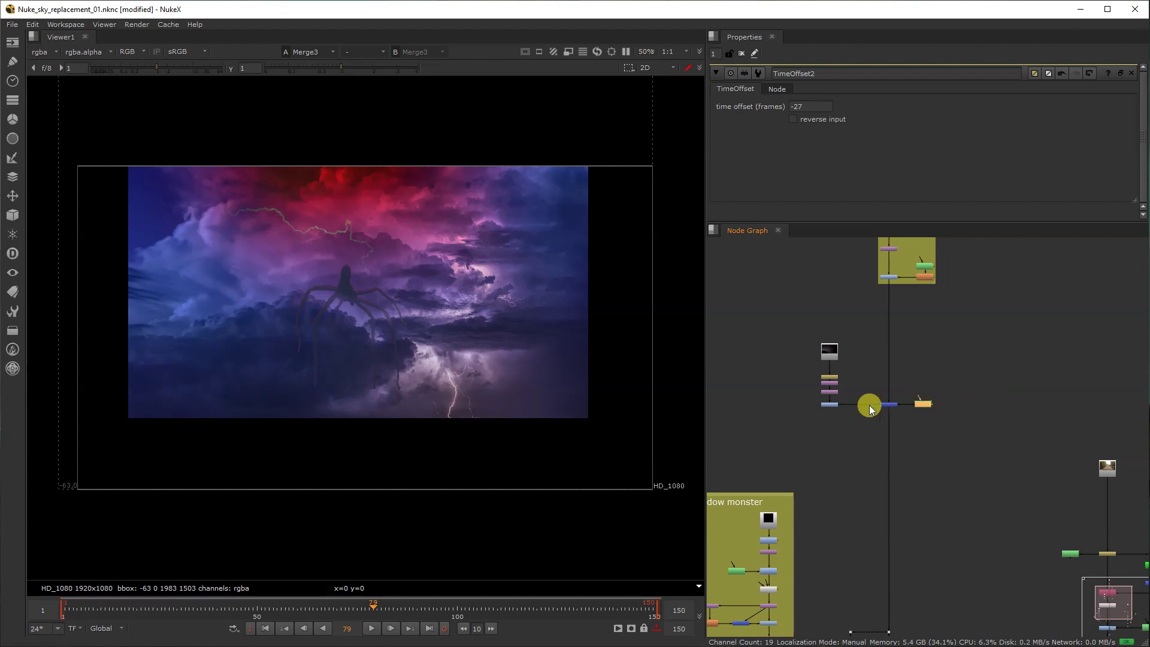
- Add a backdrop behind the lightning branch, its merge and Roto9, labelled "Lightning"
scroll(868, 405, up, 2)
drag(761, 418, 1047, 283)
key(Tab)
text(ba)
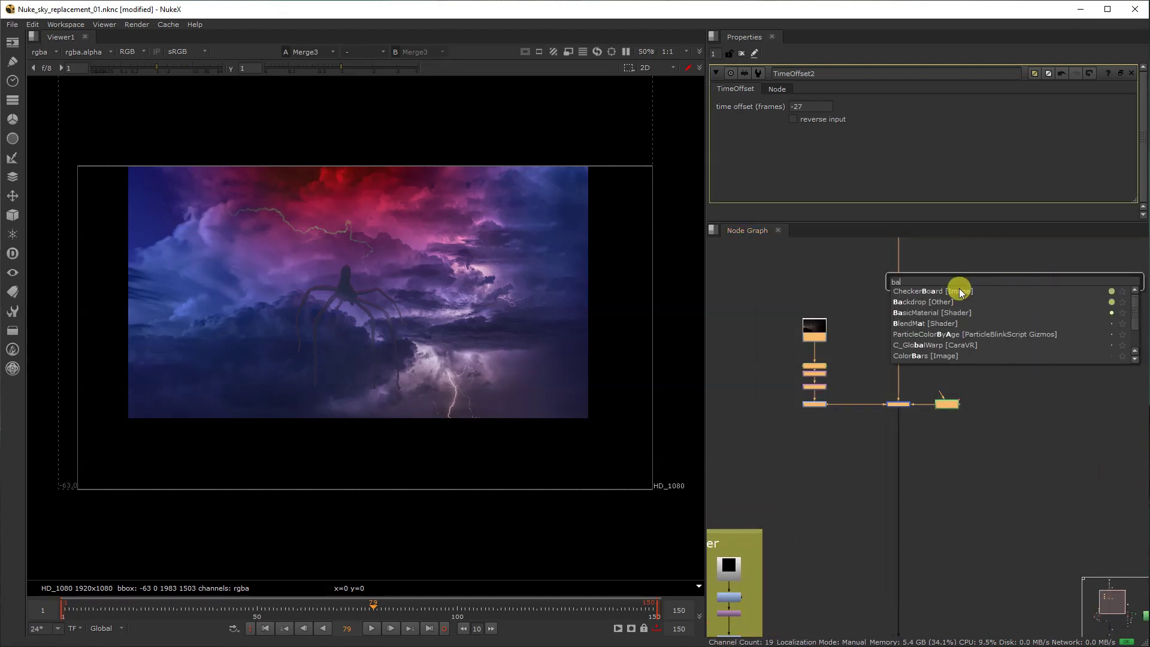
click(926, 302)
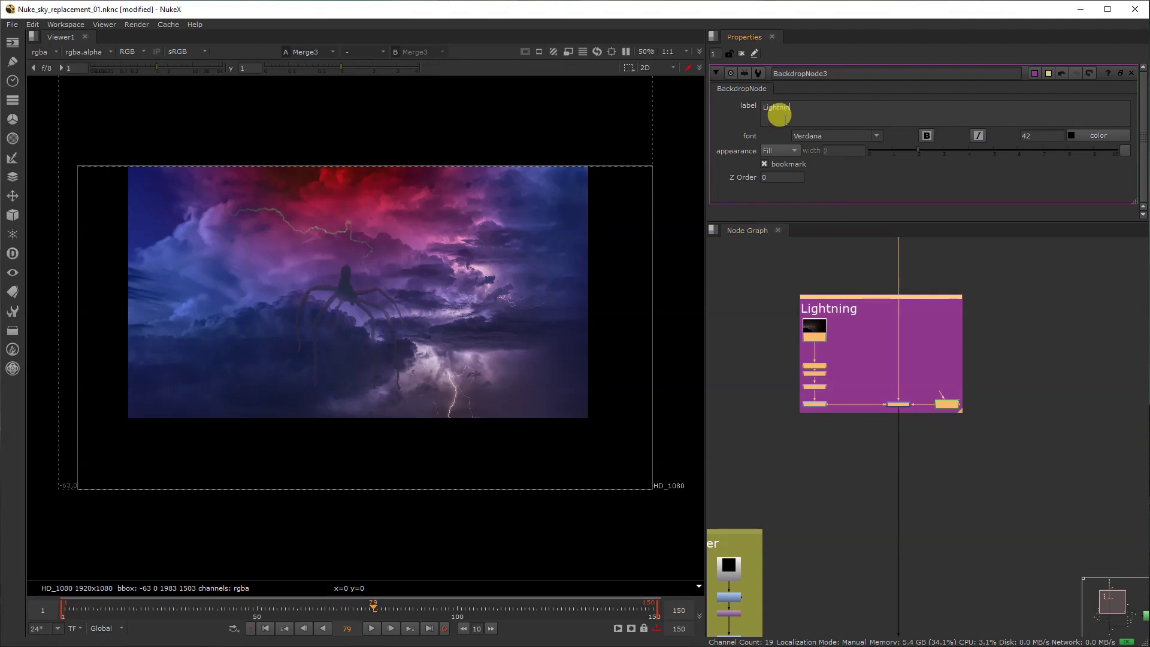
- Reposition the lightning branch nodes inside the Lightning backdrop and extend the backdrop's lower-right corner slightly
click(857, 362)
scroll(800, 389, down, 1)
drag(767, 444, 842, 338)
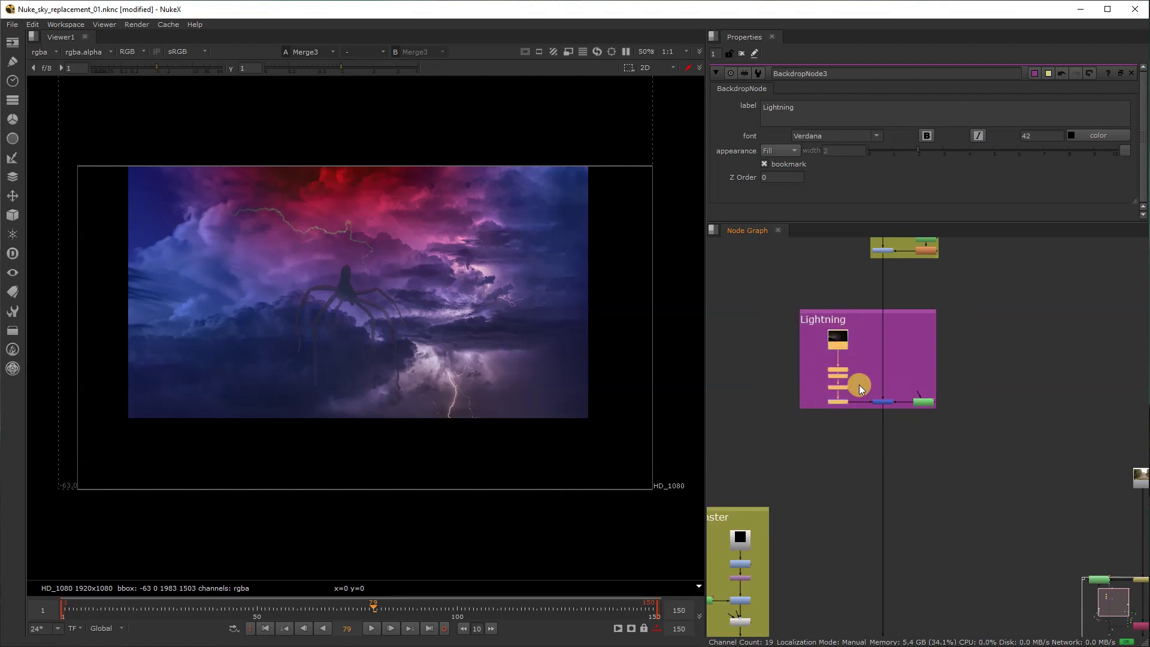
scroll(875, 402, up, 4)
drag(995, 412, 998, 418)
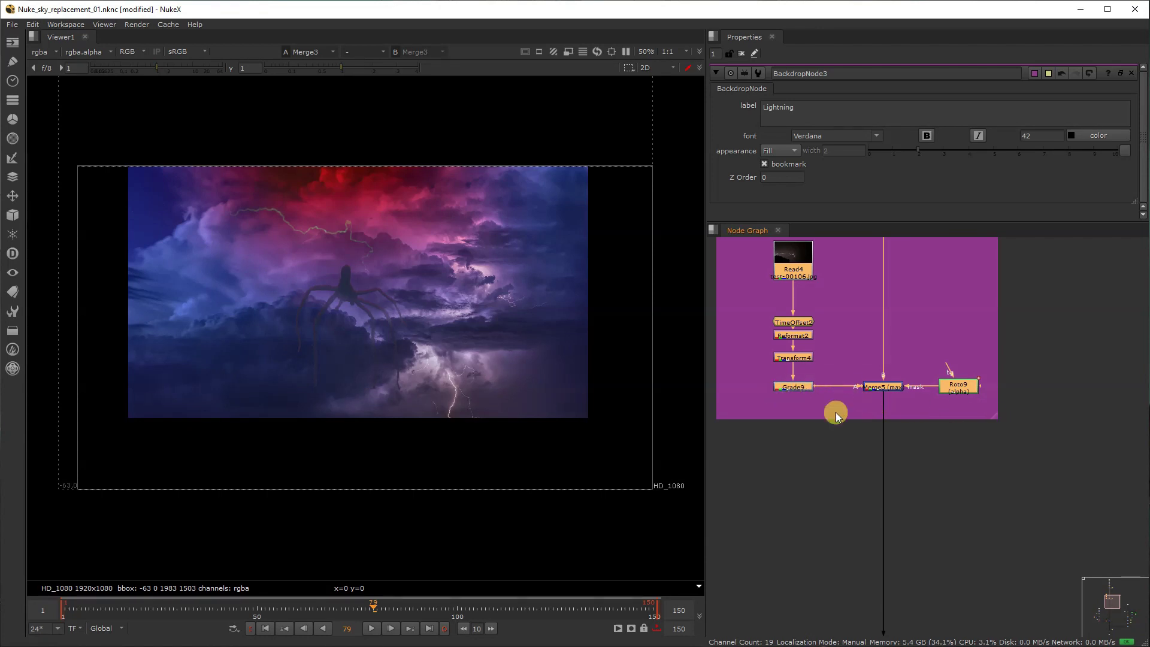
- Scrub through the lightning flash to frame 80 and set Grade9's gain to 1.2
click(398, 617)
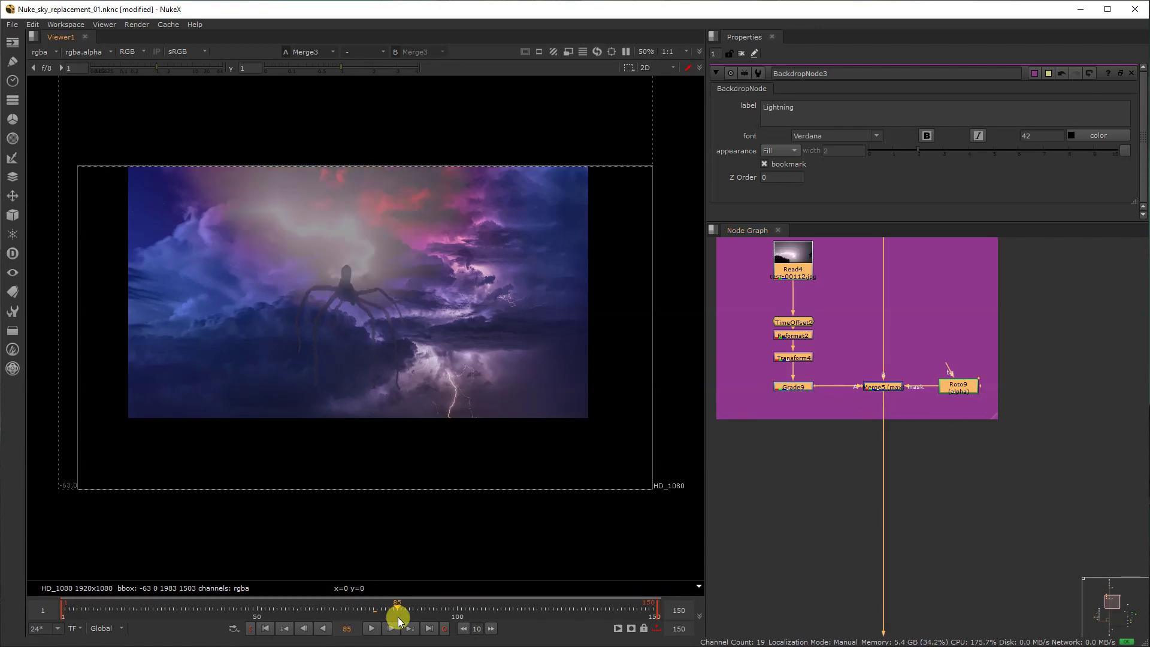
drag(390, 626, 376, 618)
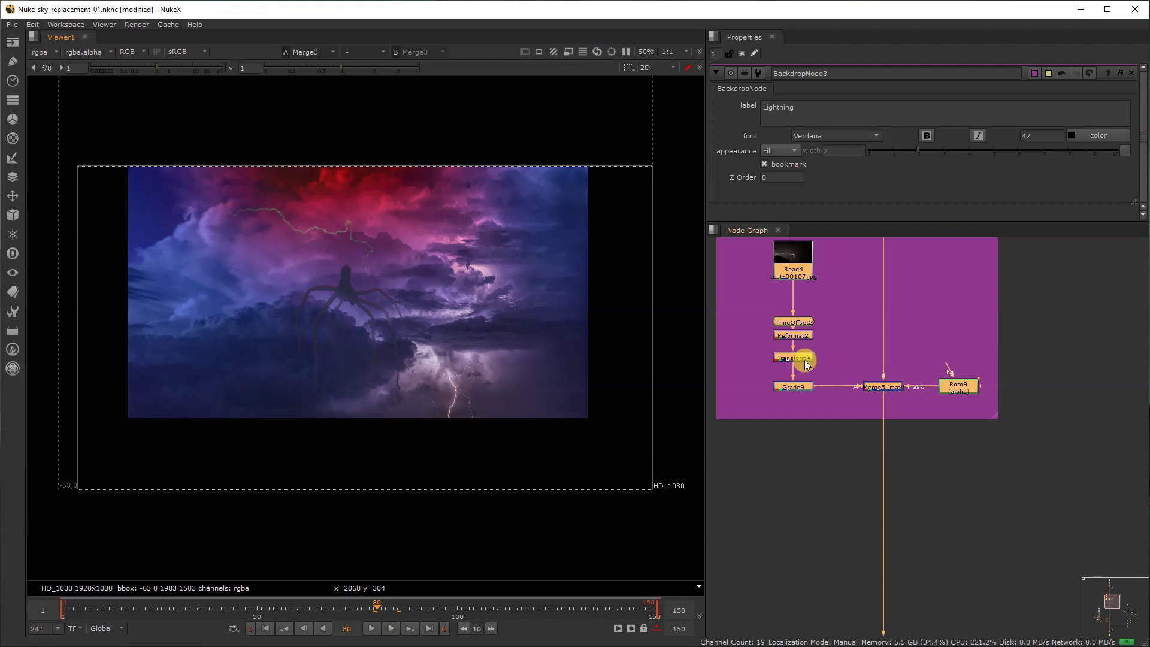
click(802, 388)
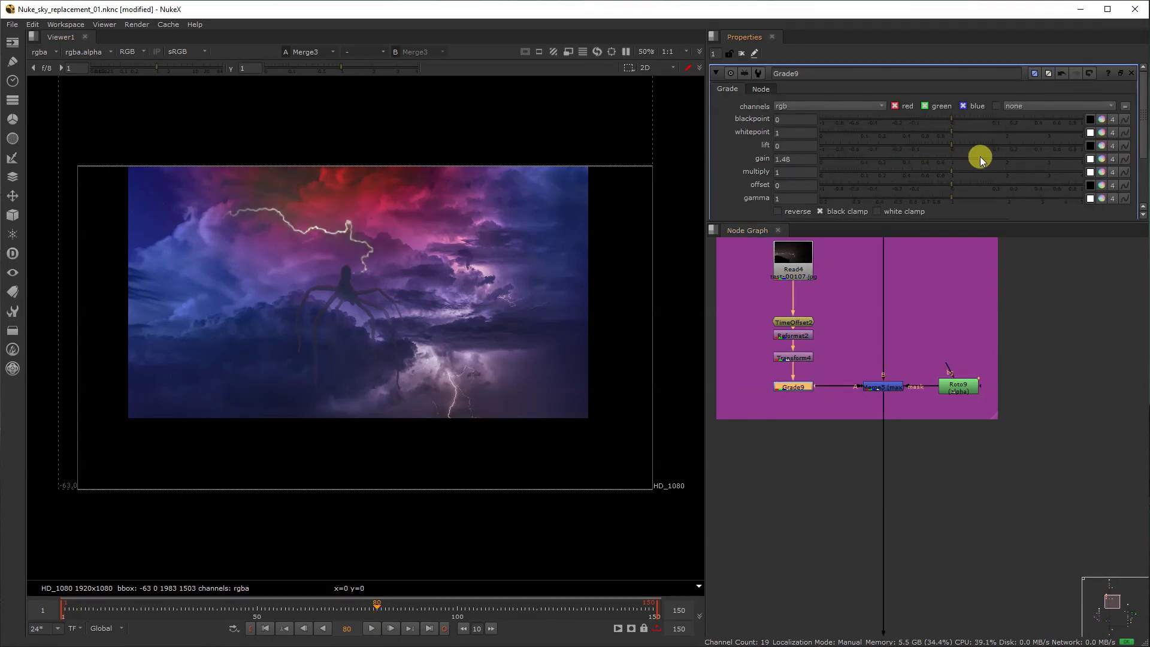
drag(354, 608, 378, 617)
text(1.2)
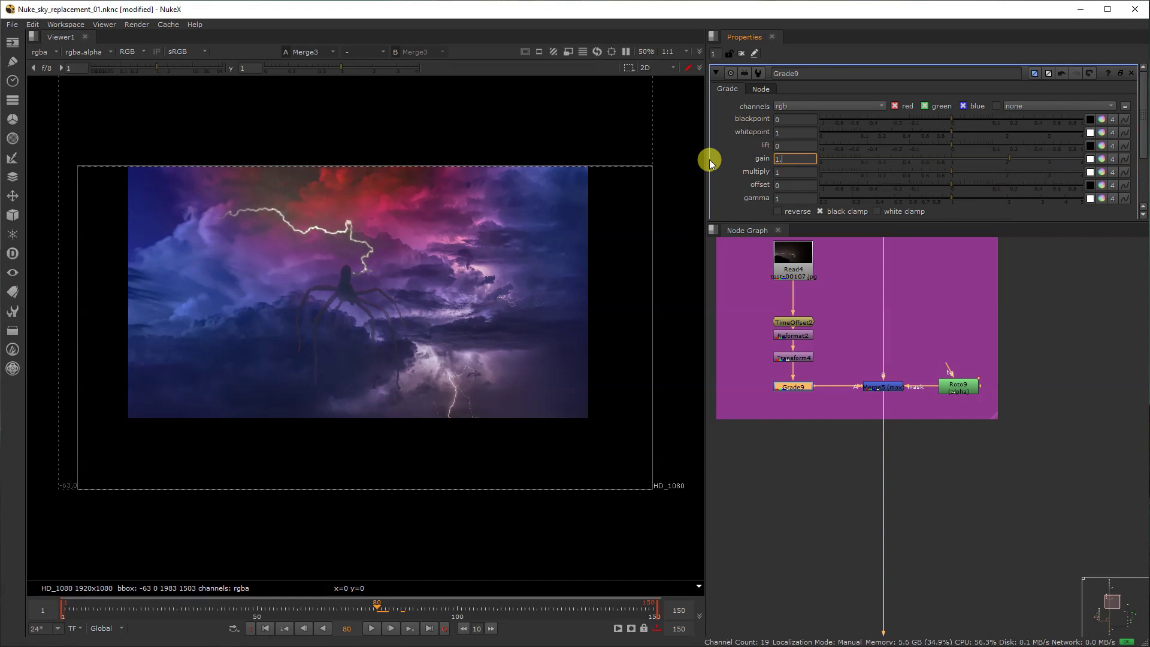
- Confirm Grade9's gain of 1.2, move Roto9 up and add a Blur of size 100 after it to soften the lightning mask
key(Return)
drag(957, 385, 969, 351)
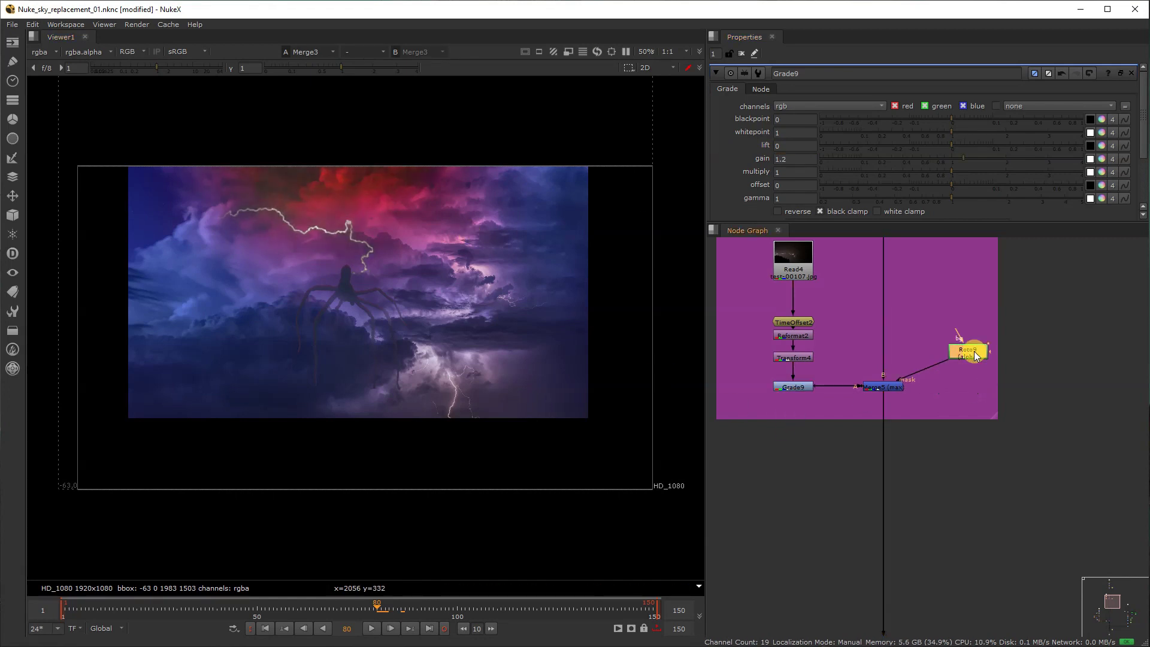
key(b)
drag(966, 122, 1141, 141)
scroll(807, 325, down, 5)
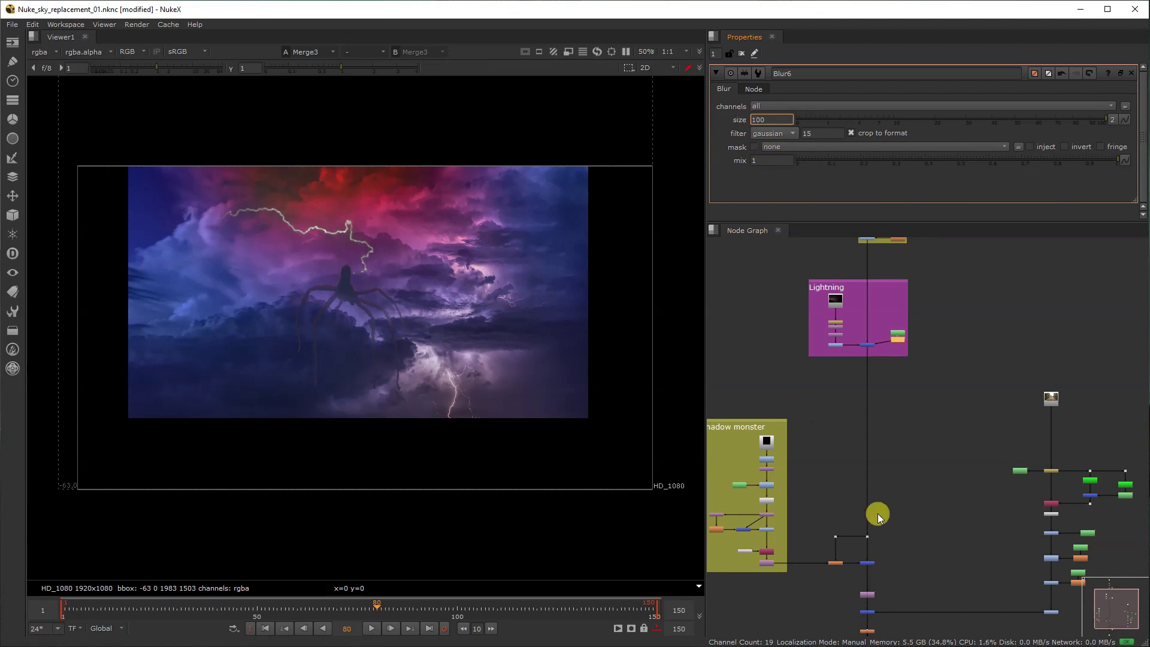
- Display the final color-corrected composite from the end of the main node chain
middle_drag(878, 513, 846, 357)
scroll(847, 360, down, 1)
scroll(844, 476, up, 3)
click(838, 502)
key(1)
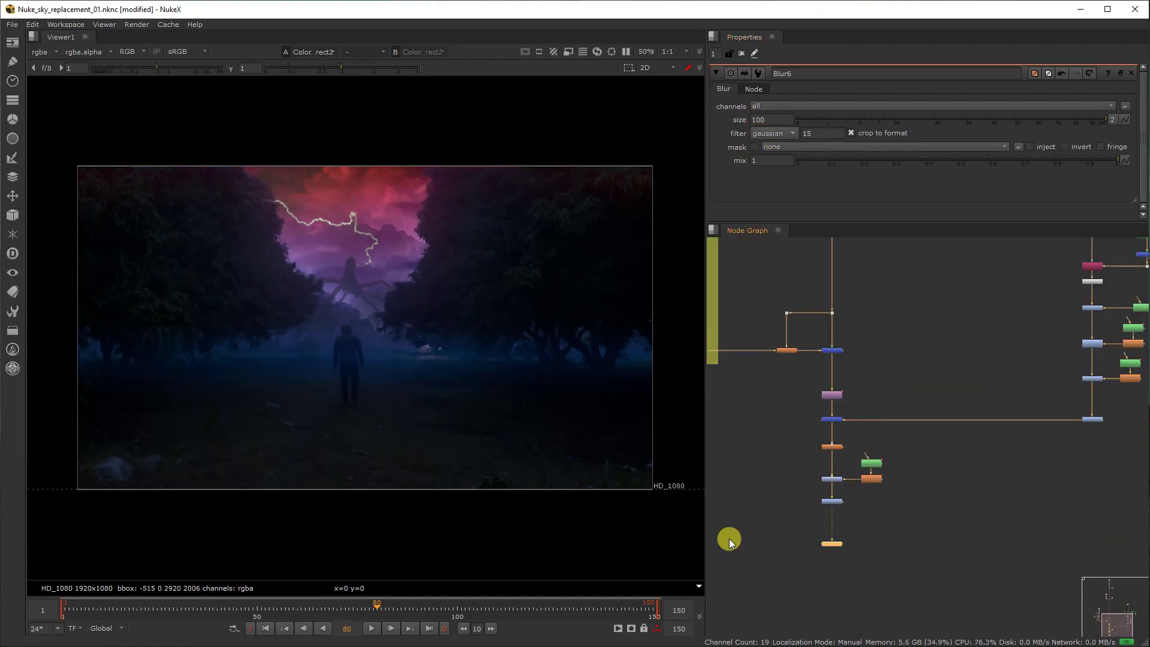
- Brighten the lightning by raising Grade9's gain to 1.86 while viewing the final composite
middle_drag(816, 412, 804, 478)
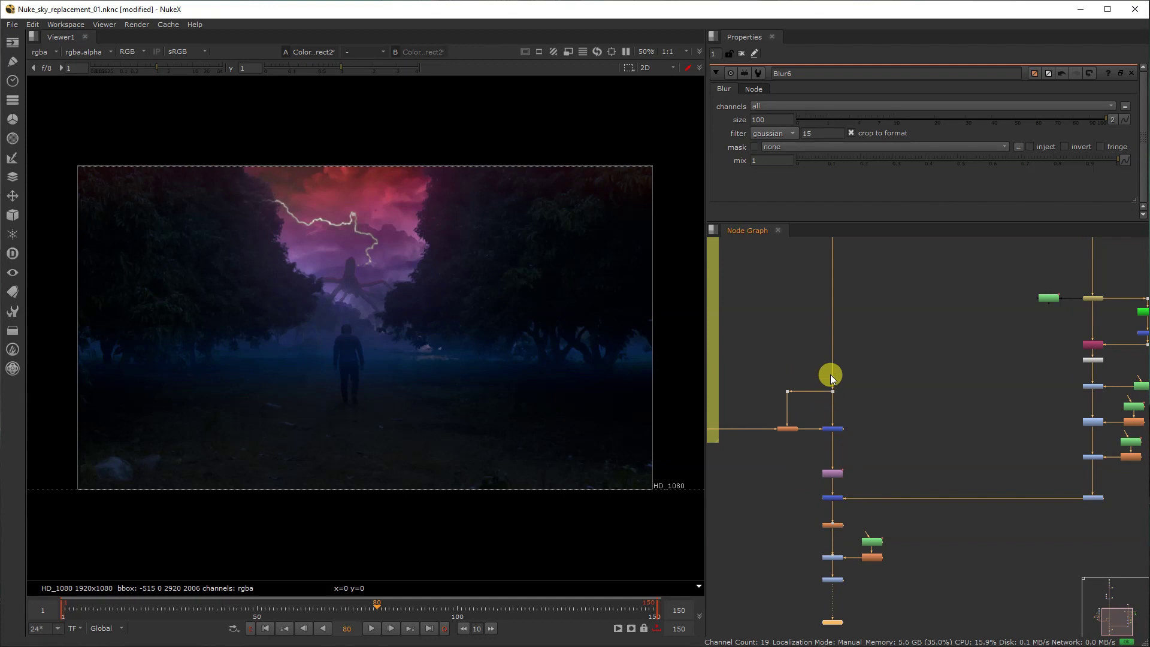
middle_drag(835, 378, 838, 456)
middle_drag(844, 246, 838, 413)
scroll(814, 353, up, 3)
click(766, 381)
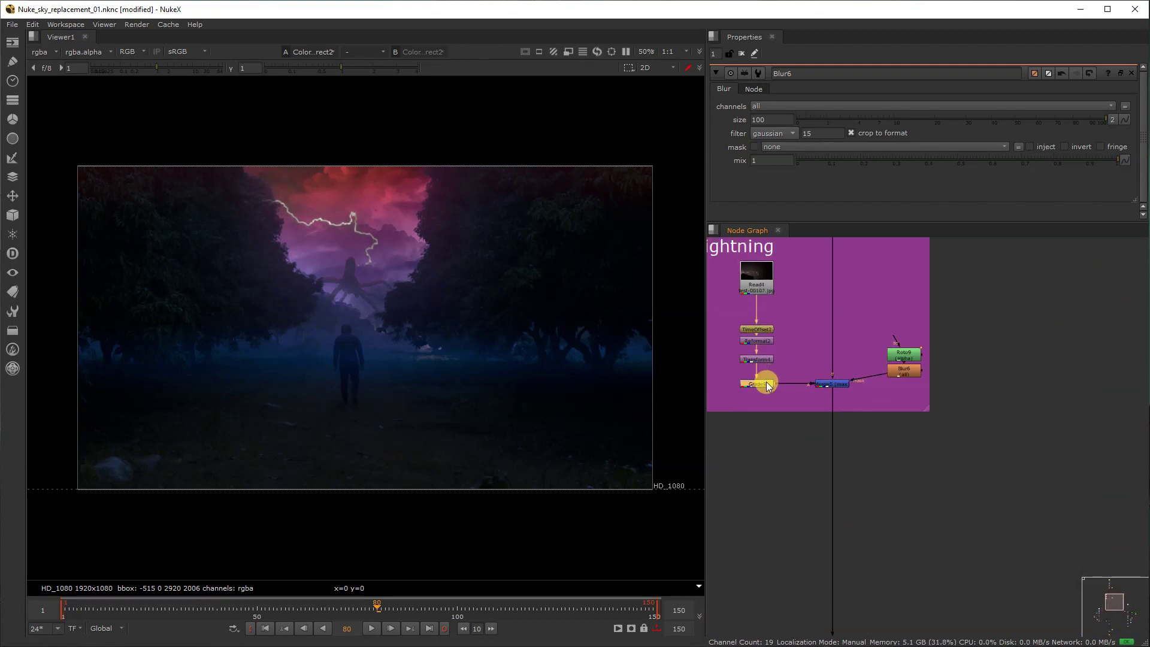
double_click(757, 384)
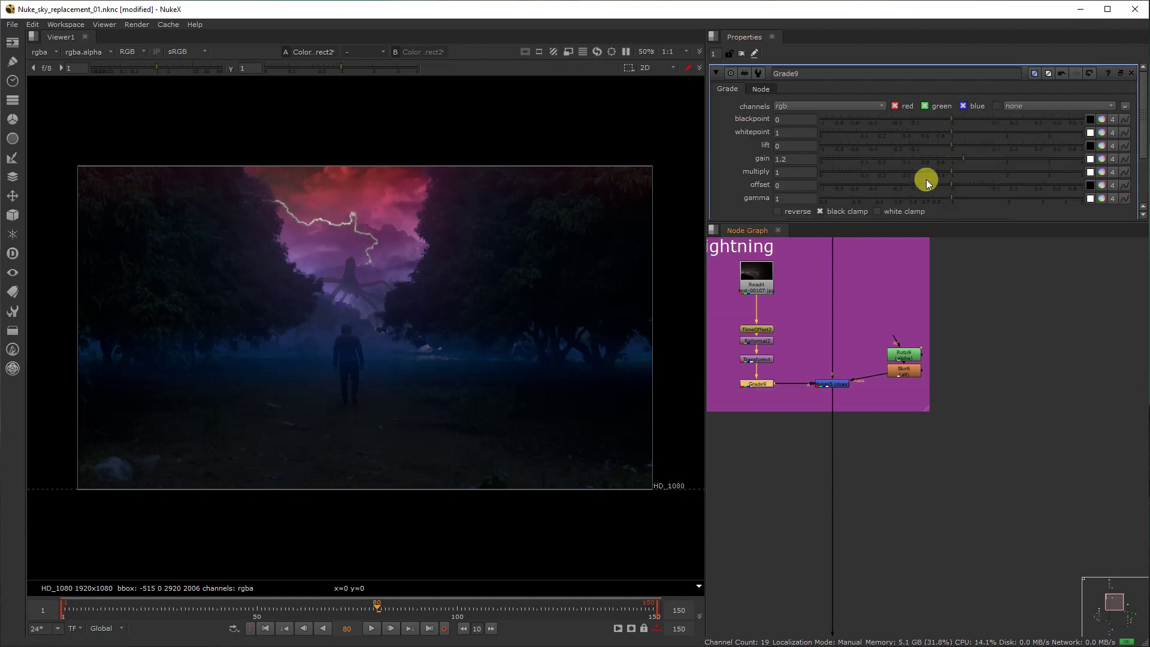
drag(1005, 164, 1008, 166)
scroll(743, 351, down, 1)
scroll(743, 353, down, 2)
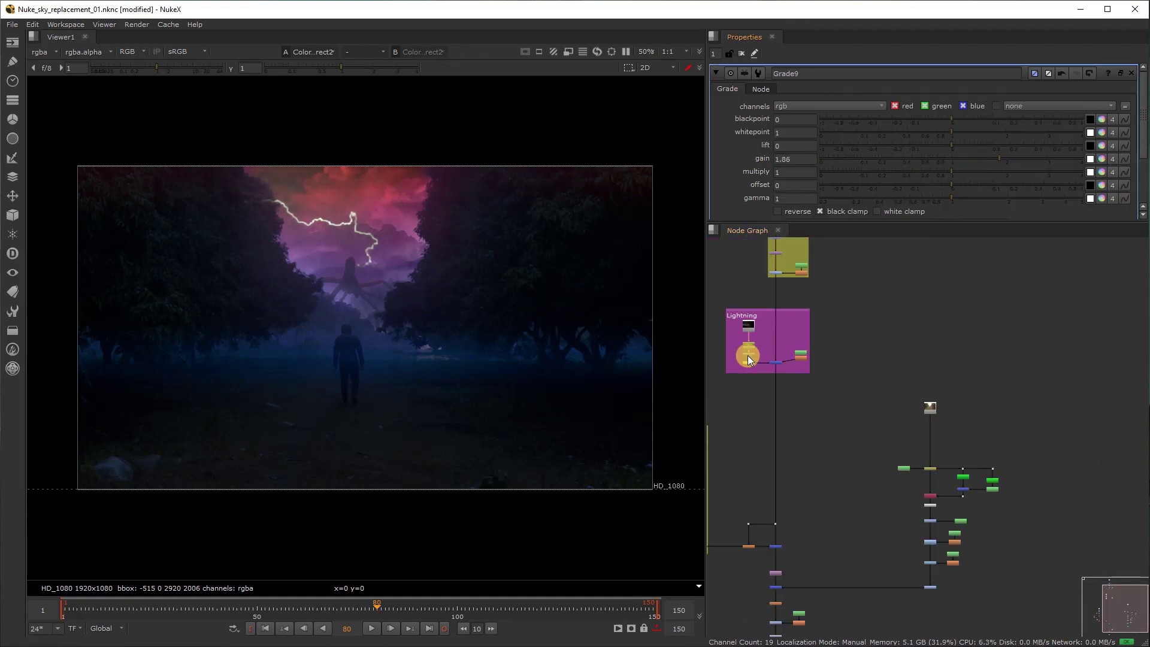
- Display the output of the merge inside the Lightning backdrop to examine the sky with the lightning
middle_drag(829, 403, 825, 371)
click(807, 393)
scroll(792, 351, up, 3)
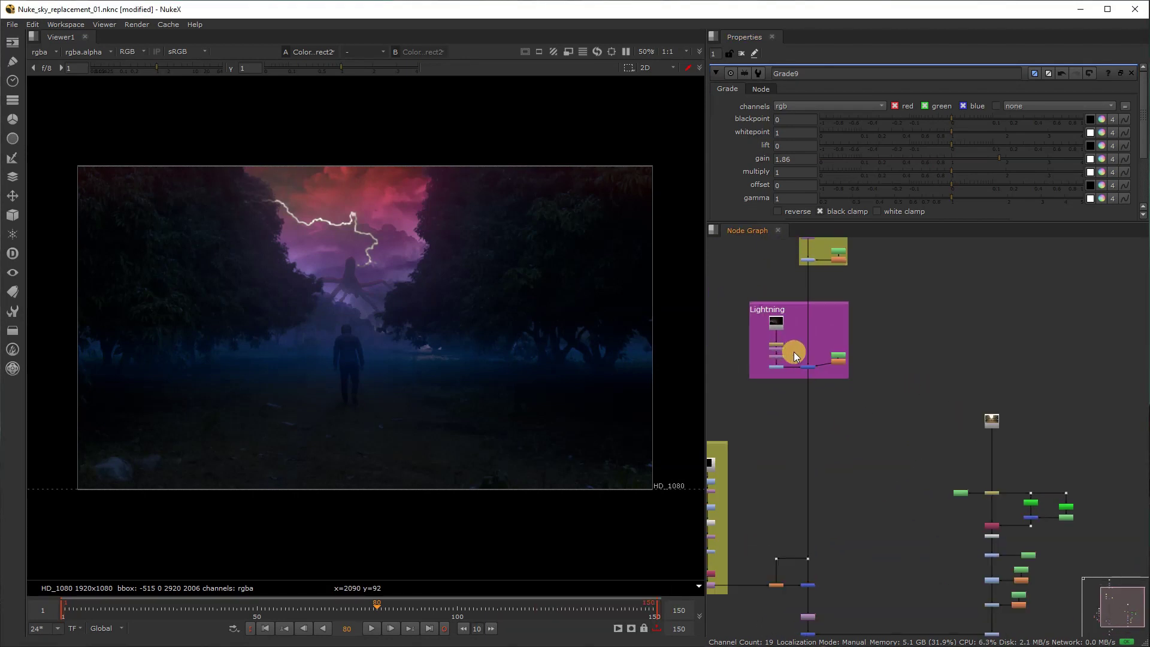
scroll(786, 390, up, 2)
scroll(787, 392, up, 1)
click(827, 359)
key(1)
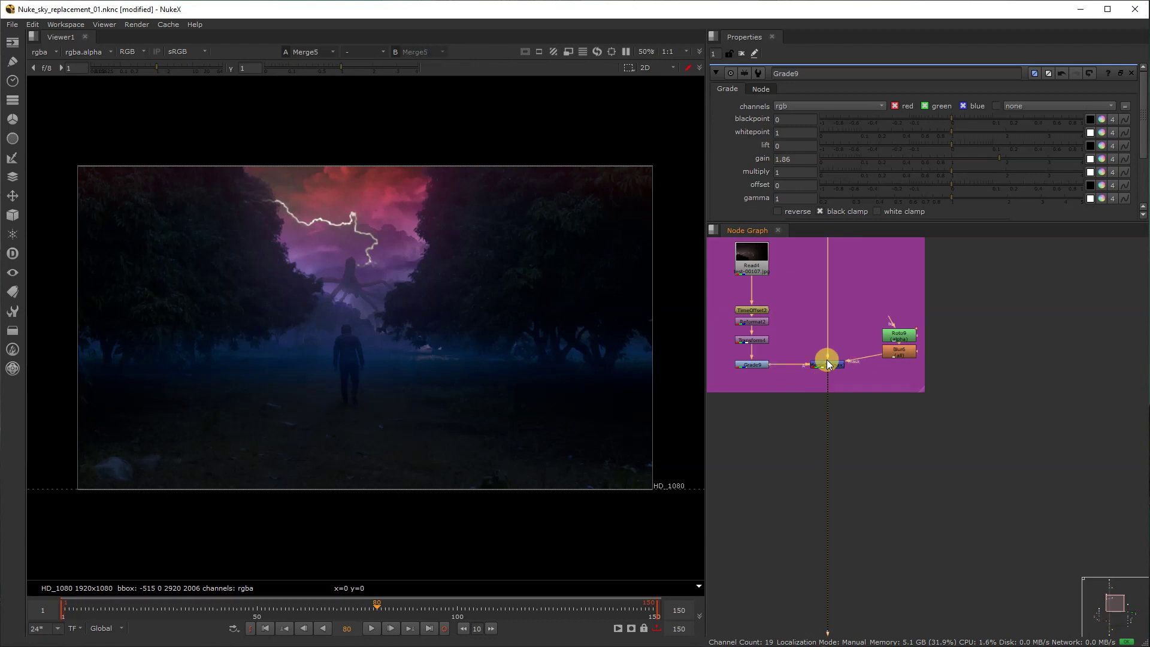
scroll(783, 374, down, 1)
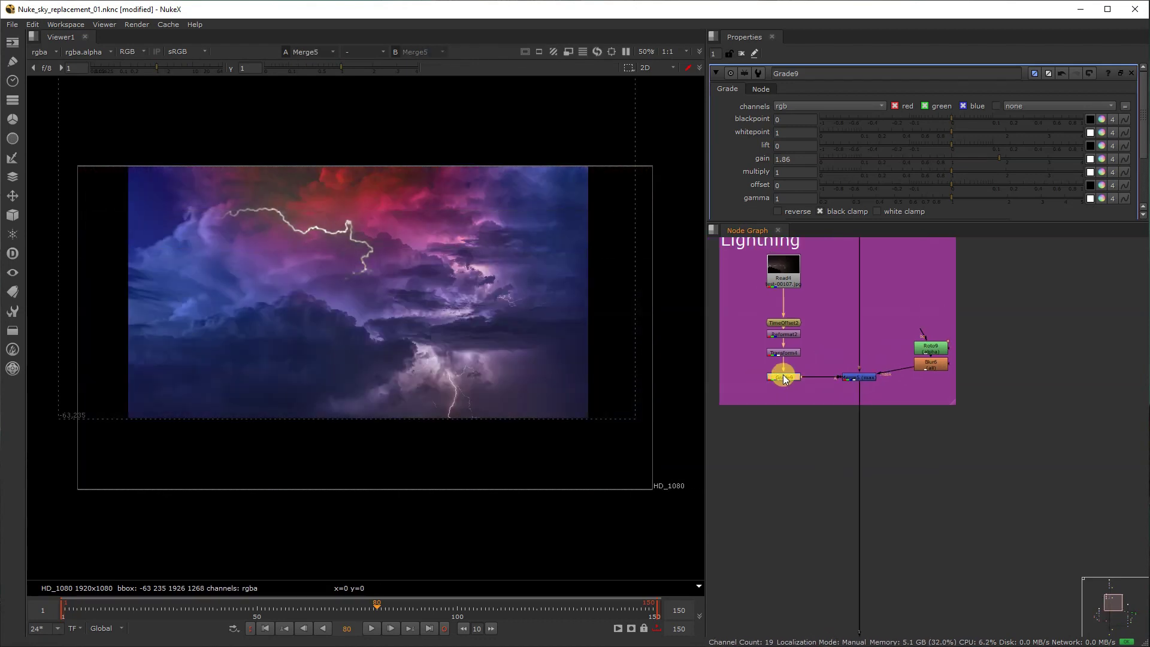
- Extract Grade3 with its roto and blur mask from the Sky backdrop, insert it below the lightning merge and view its output
middle_drag(782, 374, 813, 518)
scroll(812, 517, down, 1)
drag(833, 344, 967, 284)
key(ctrl+shift+x)
drag(884, 311, 864, 564)
double_click(863, 560)
key(1)
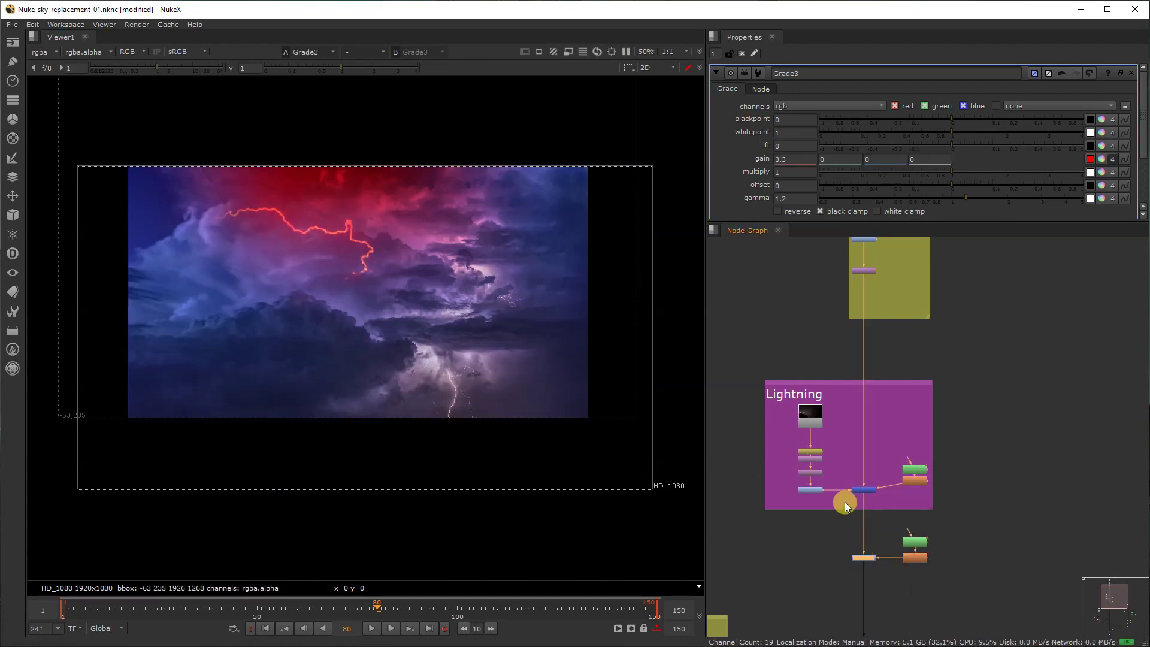
- Display the final composite to check the red sky grade on the lightning
scroll(845, 502, down, 4)
scroll(854, 483, up, 2)
mouse_move(846, 558)
mouse_down()
mouse_move(824, 554)
mouse_move(847, 544)
mouse_up()
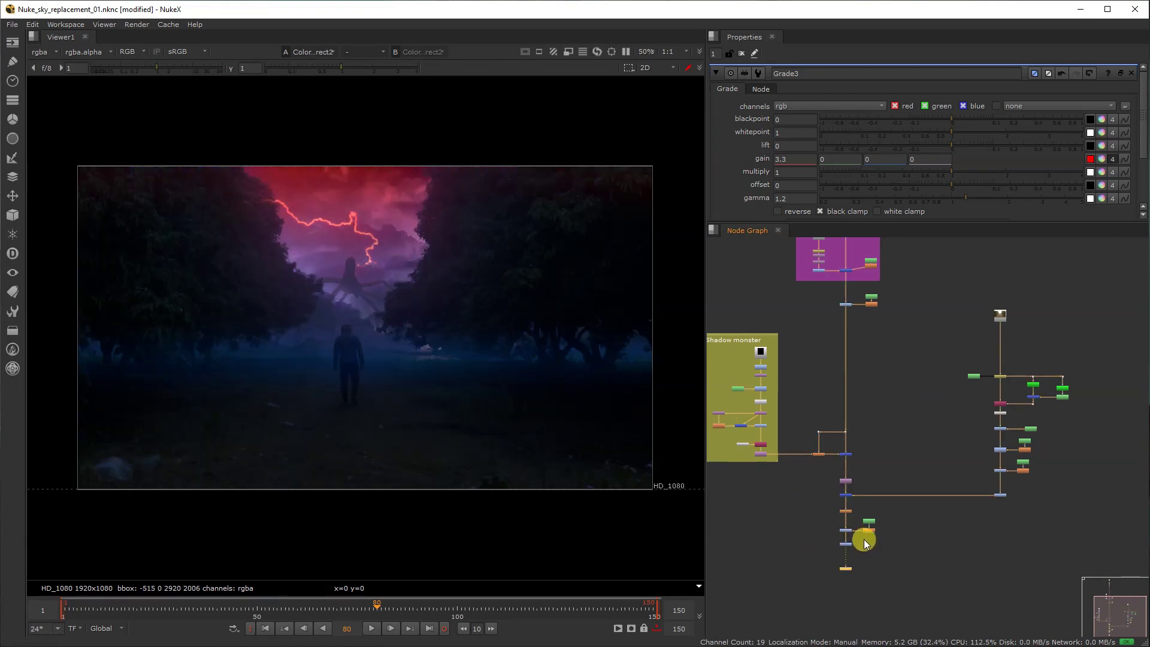
scroll(857, 546, down, 2)
scroll(872, 509, up, 5)
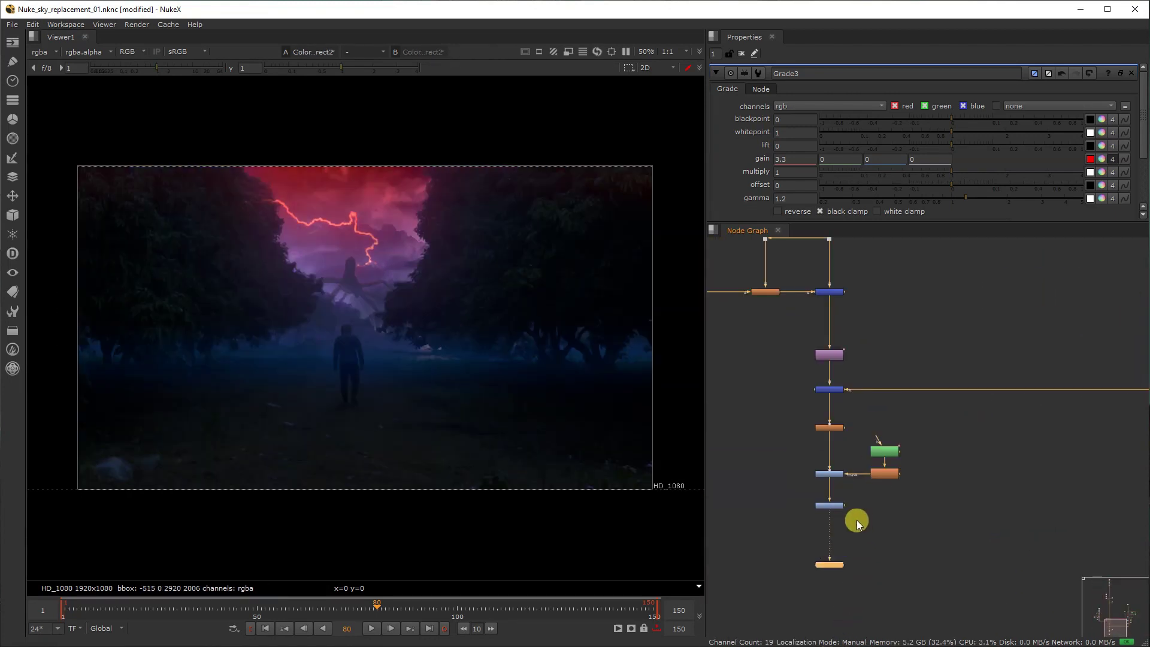
- Undo the Transform inserted after Grade2 and add a new Grade node there at the end of the foreground branch
middle_drag(850, 362, 814, 475)
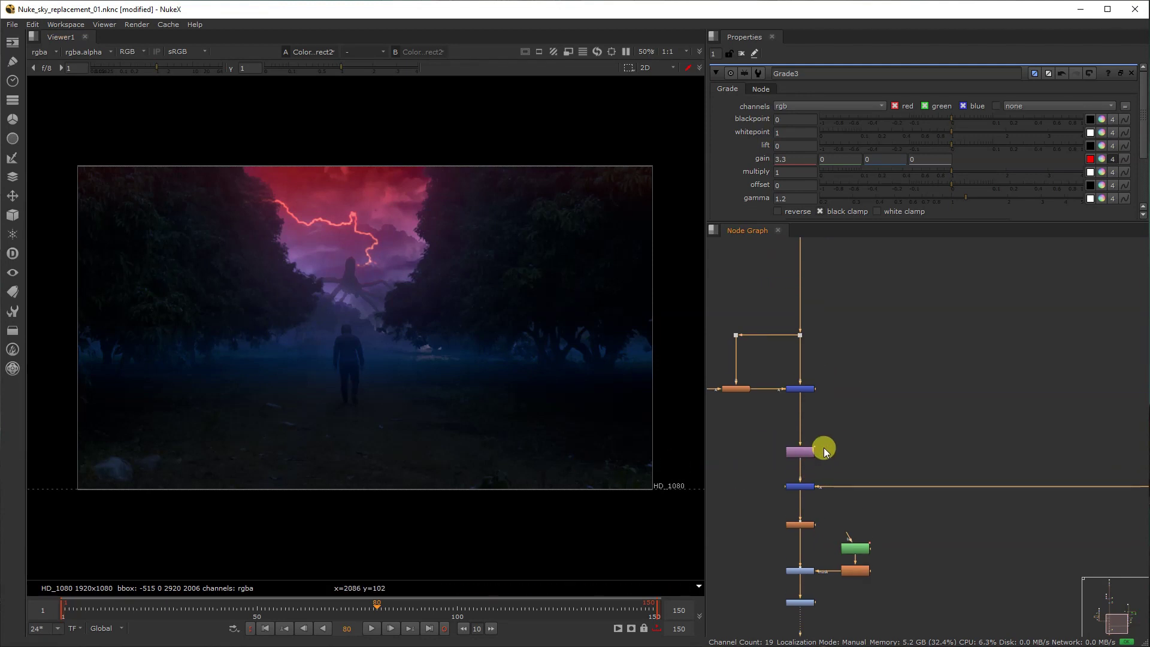
scroll(855, 461, down, 3)
scroll(923, 571, up, 4)
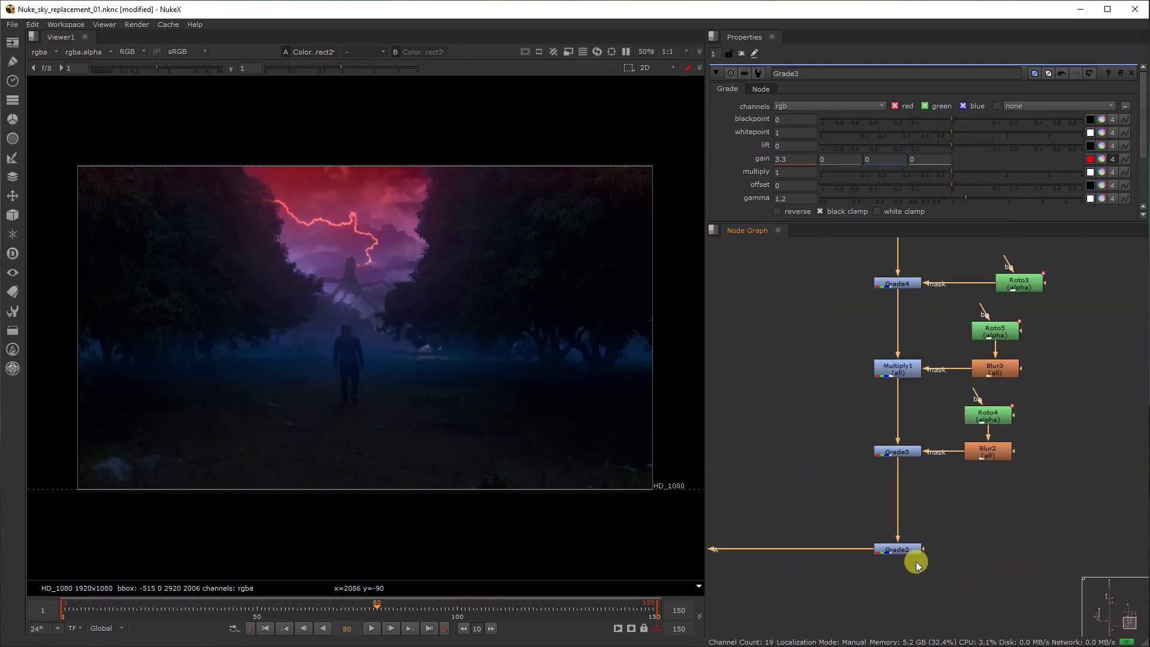
key(t)
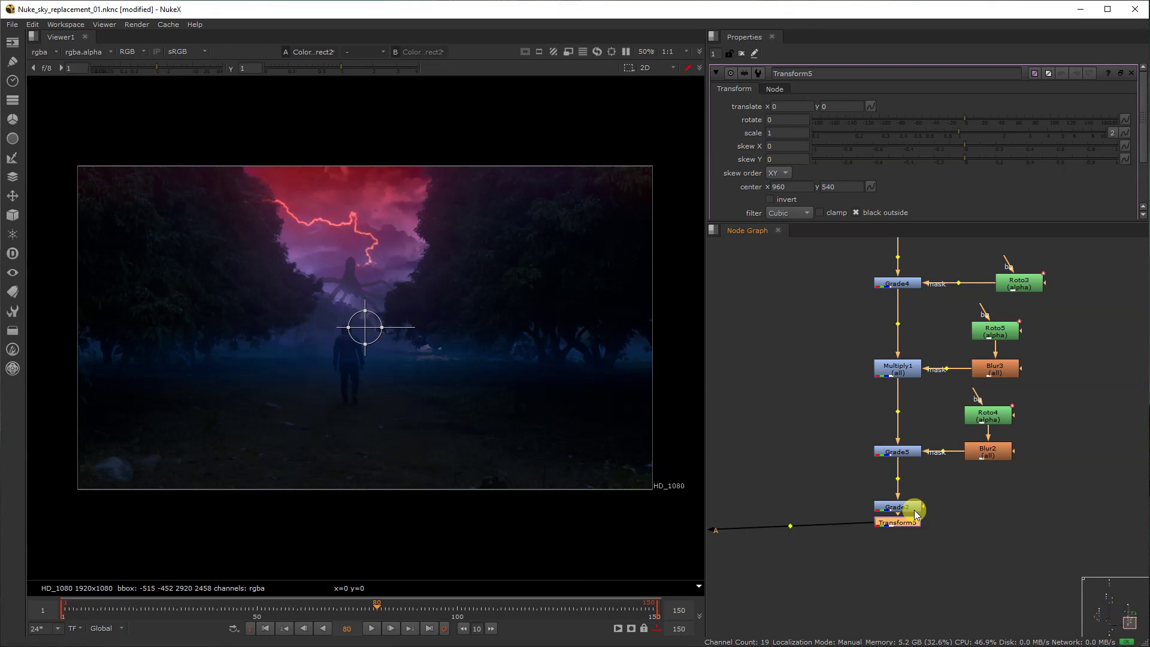
key(ctrl+z)
drag(909, 524, 909, 557)
- Scrub the final composite between frames 50 and 74 to review the lightning flash, stepping back to frame 70
click(255, 611)
drag(274, 612, 225, 631)
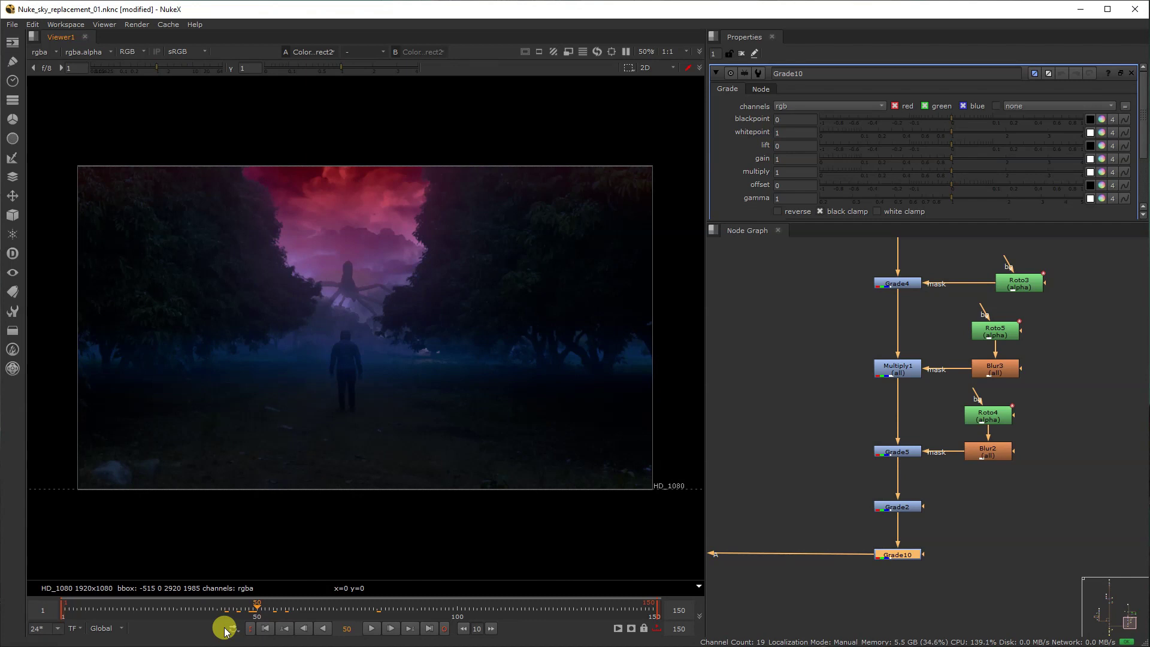
click(327, 609)
drag(338, 617, 375, 613)
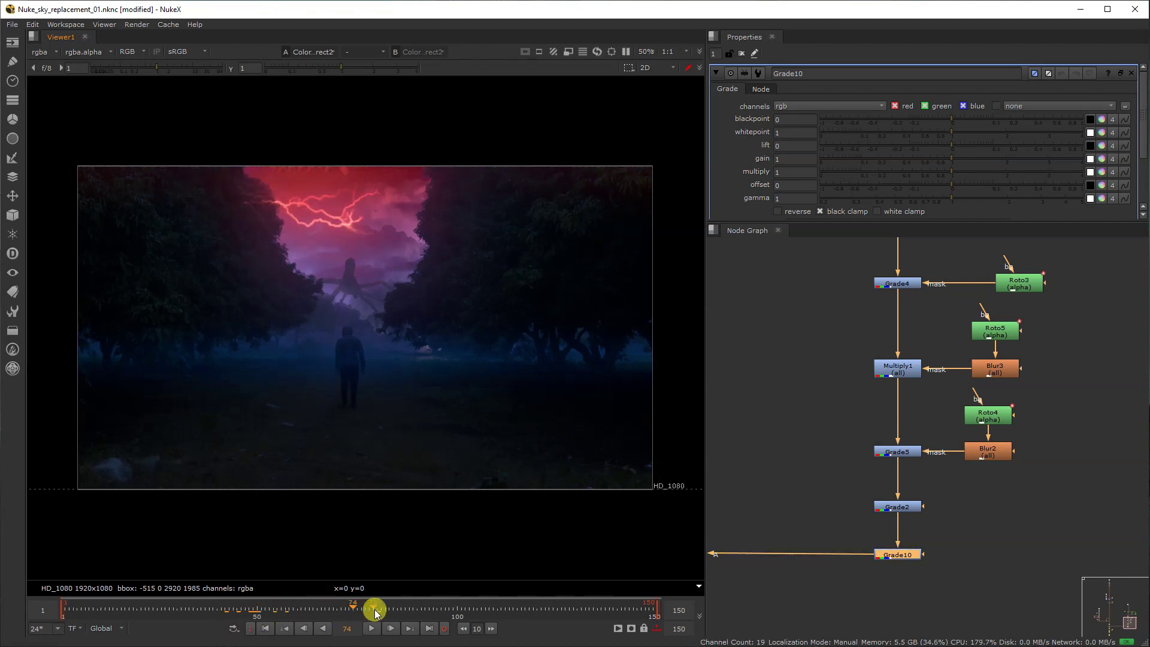
key(Left)
key(Left)
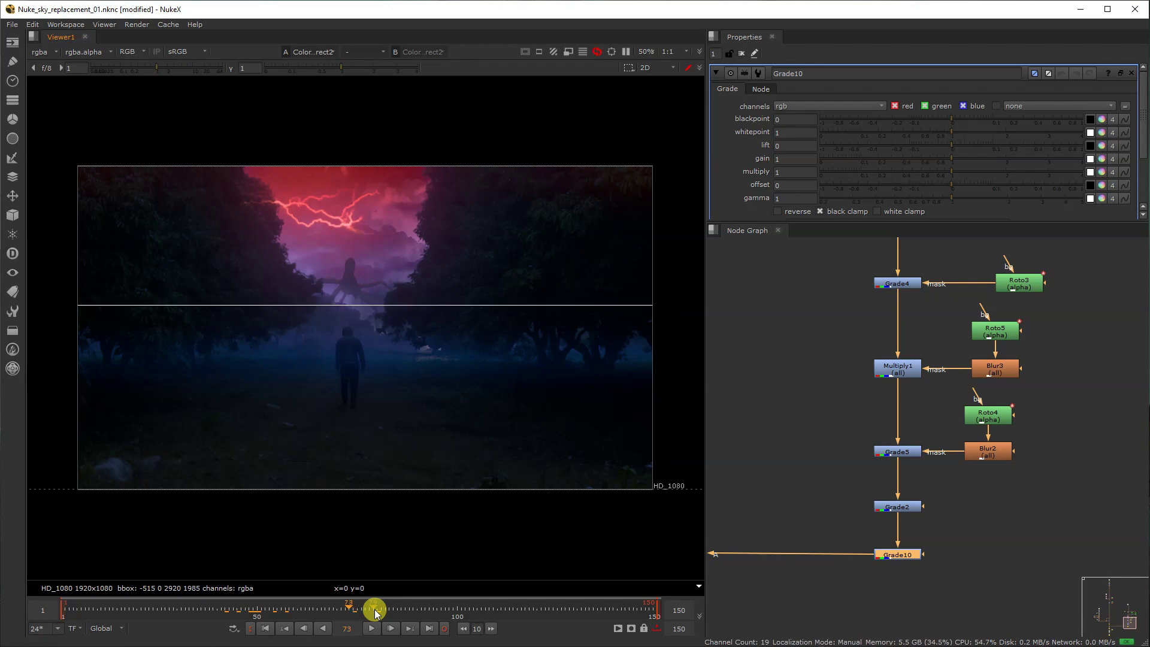
- Review the start of the foreground branch by viewing the source plate and its time offset node
scroll(1034, 466, down, 5)
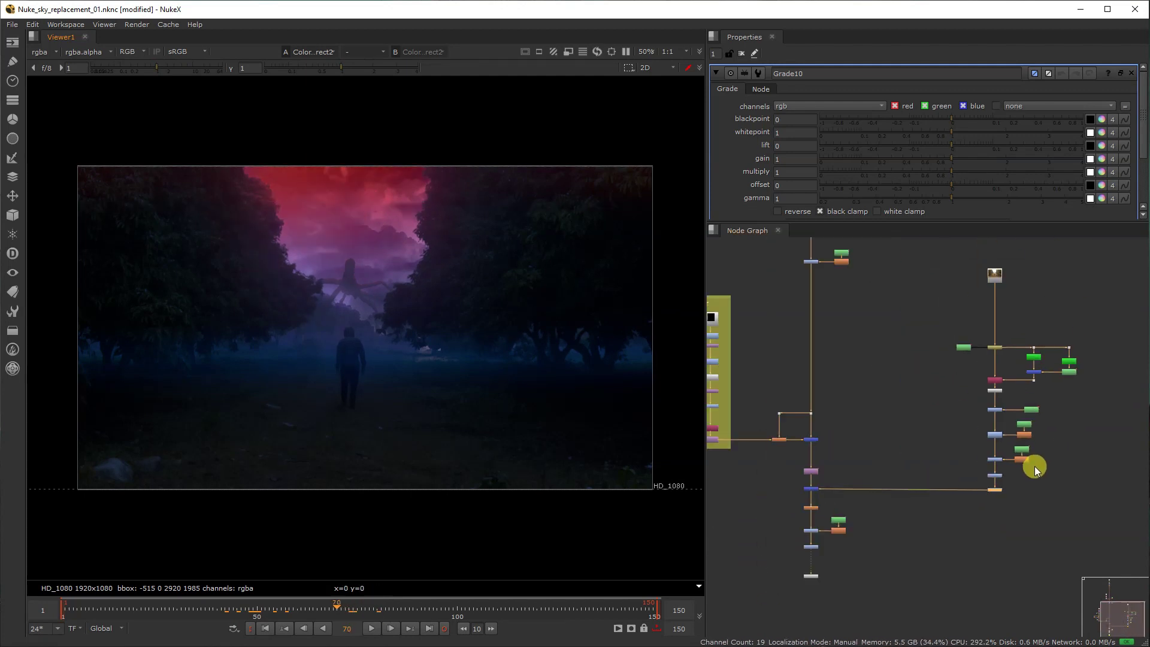
middle_drag(914, 465, 920, 465)
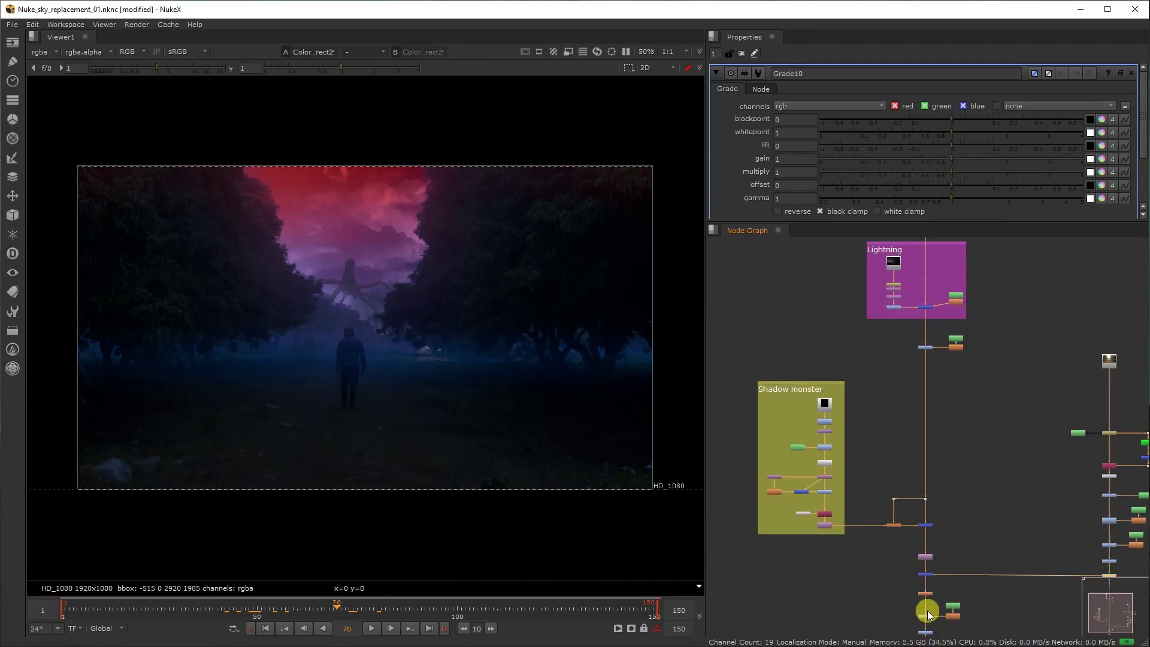
scroll(960, 301, up, 2)
click(958, 307)
middle_drag(970, 555, 822, 498)
middle_drag(855, 534, 870, 390)
scroll(783, 568, up, 3)
scroll(779, 571, up, 1)
drag(730, 578, 811, 537)
scroll(825, 536, down, 3)
middle_drag(1081, 243, 864, 382)
click(883, 352)
key(1)
drag(902, 373, 862, 417)
key(1)
middle_drag(873, 428, 864, 377)
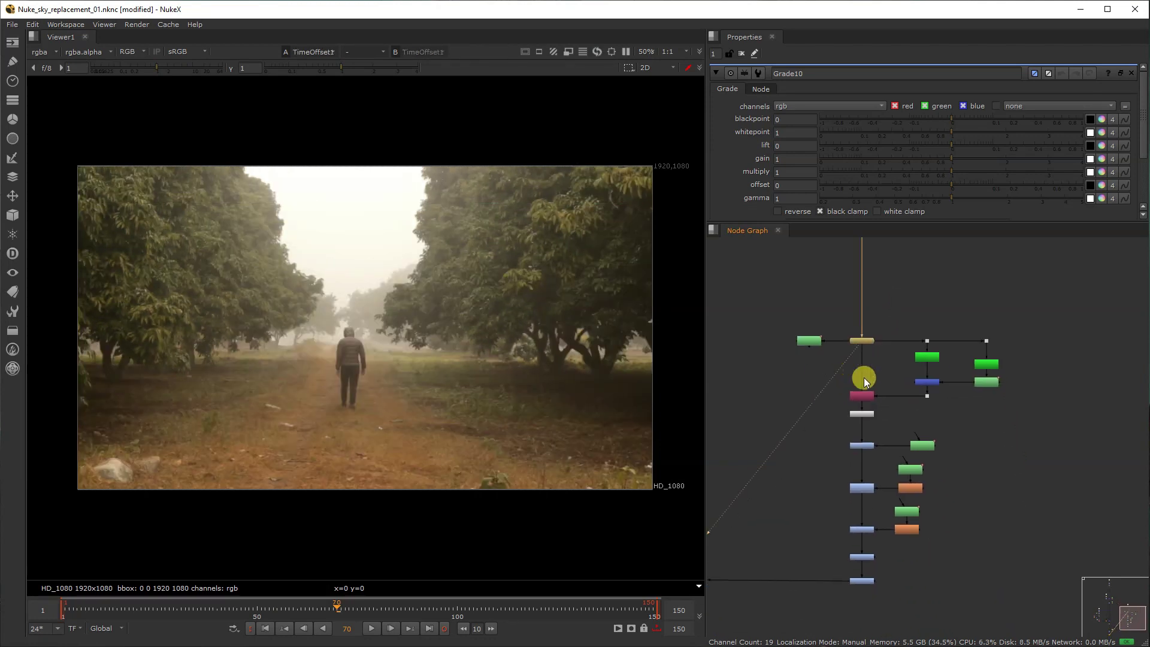
- Inspect the foreground key's alpha at Merge1, and view the premultiplied plate in color
click(927, 384)
key(1)
click(592, 301)
key(a)
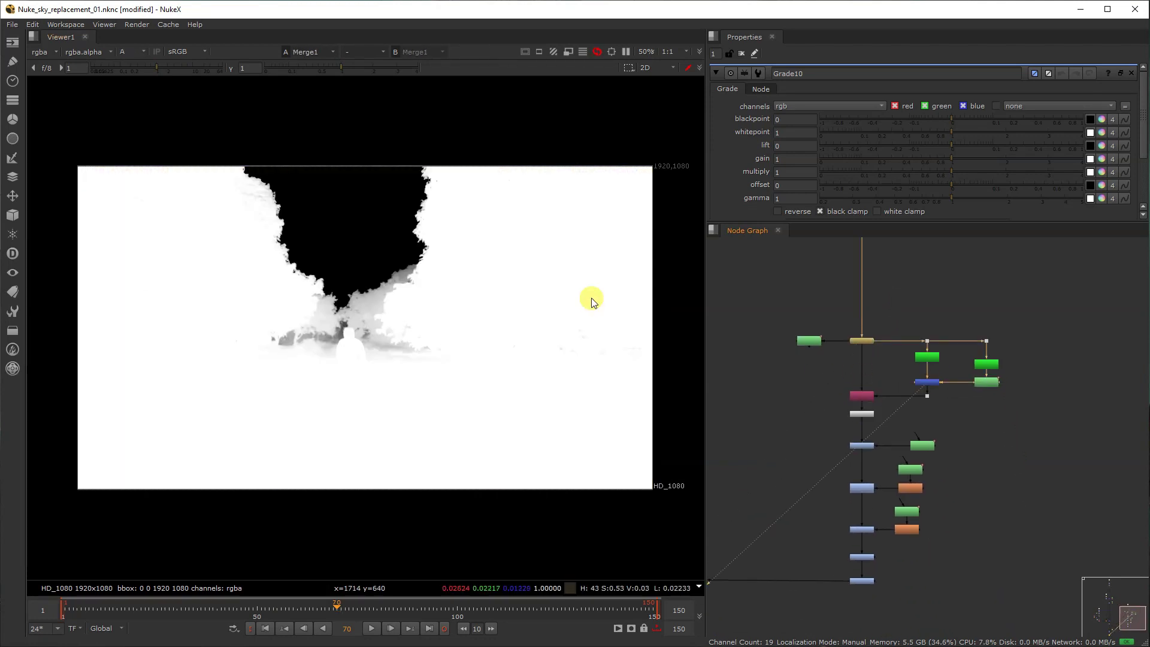
middle_drag(819, 397, 859, 369)
click(911, 387)
key(1)
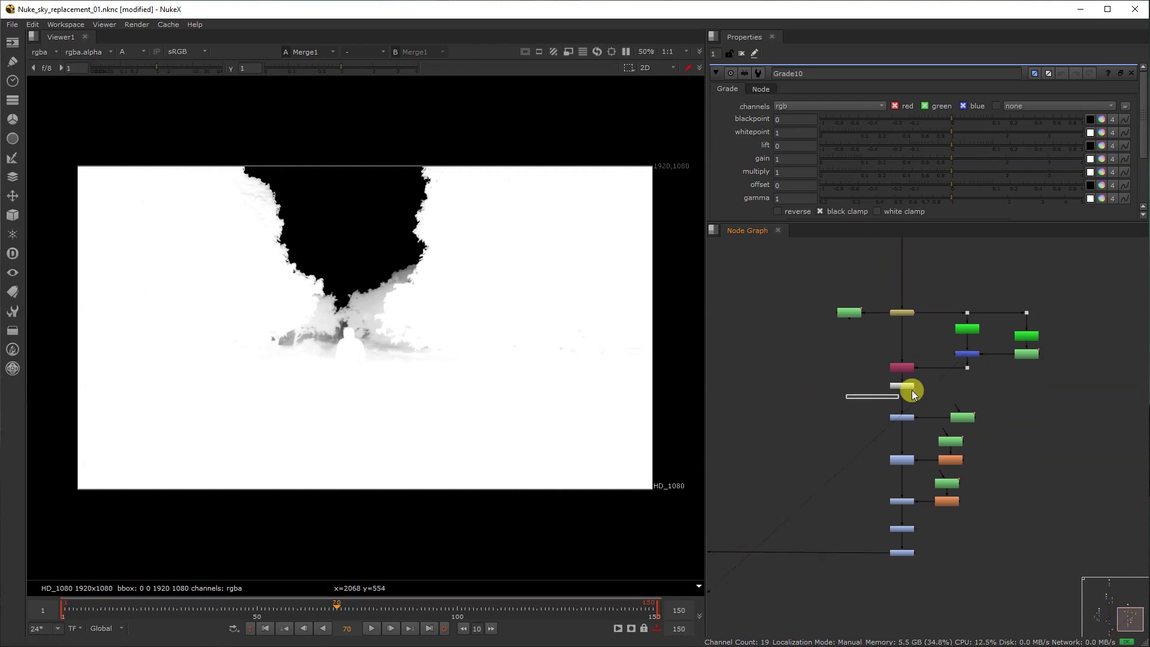
key(a)
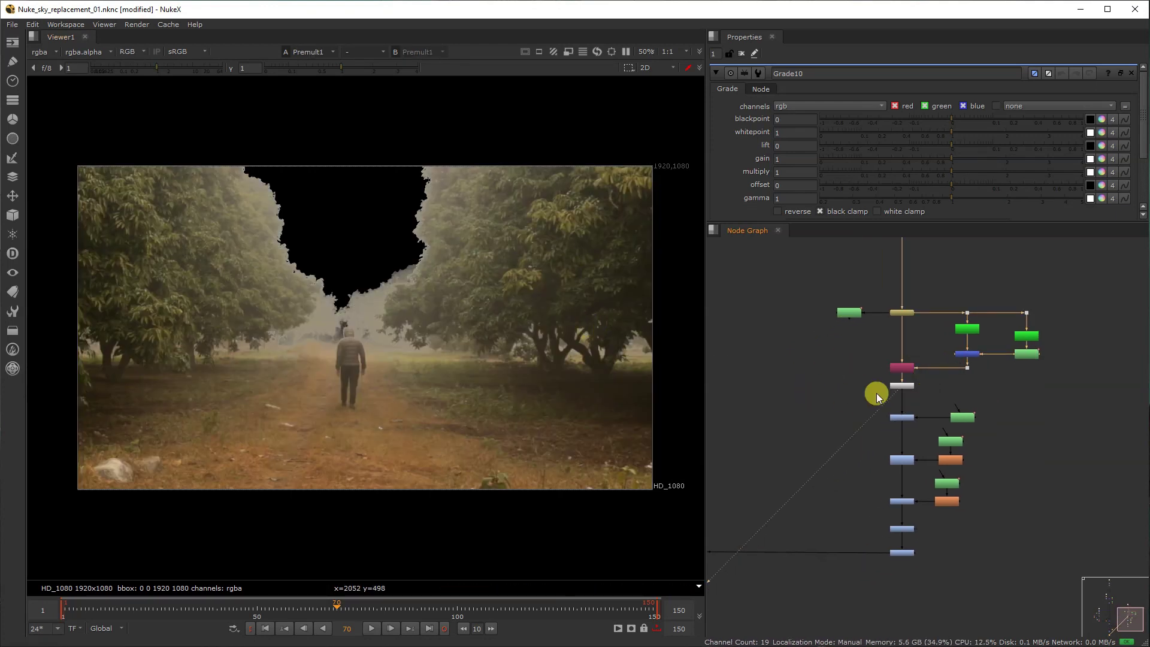
- View the foreground's grading nodes one after another, through Multiply1 and Grade2 to Grade10
drag(872, 400, 920, 431)
key(1)
click(903, 458)
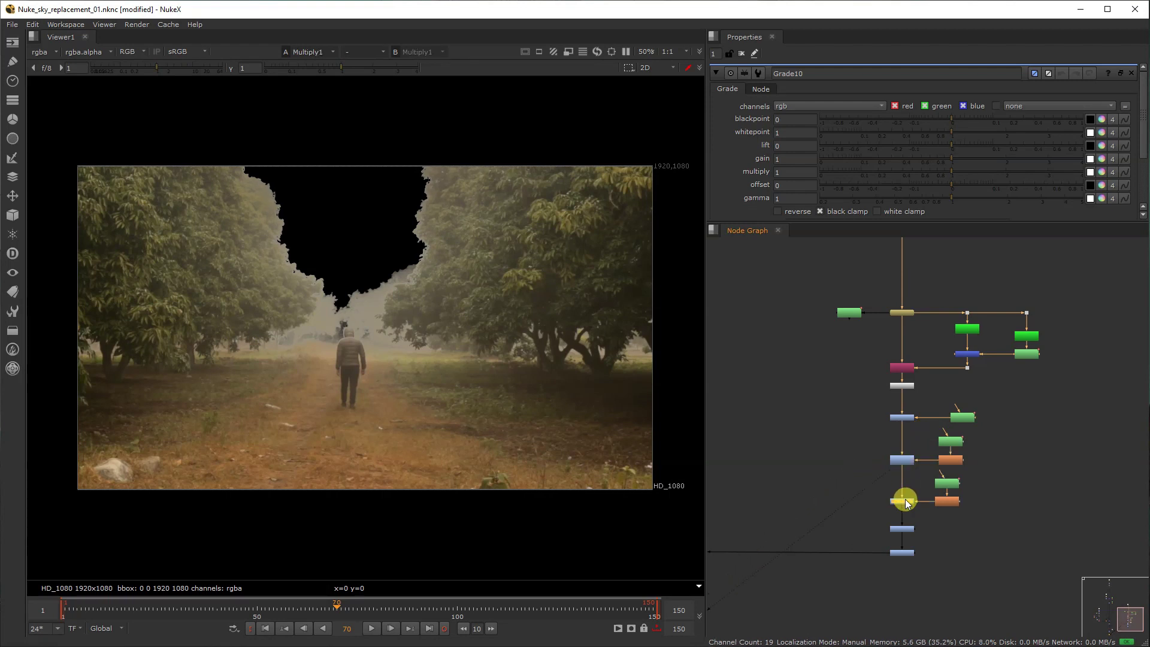
key(1)
key(1)
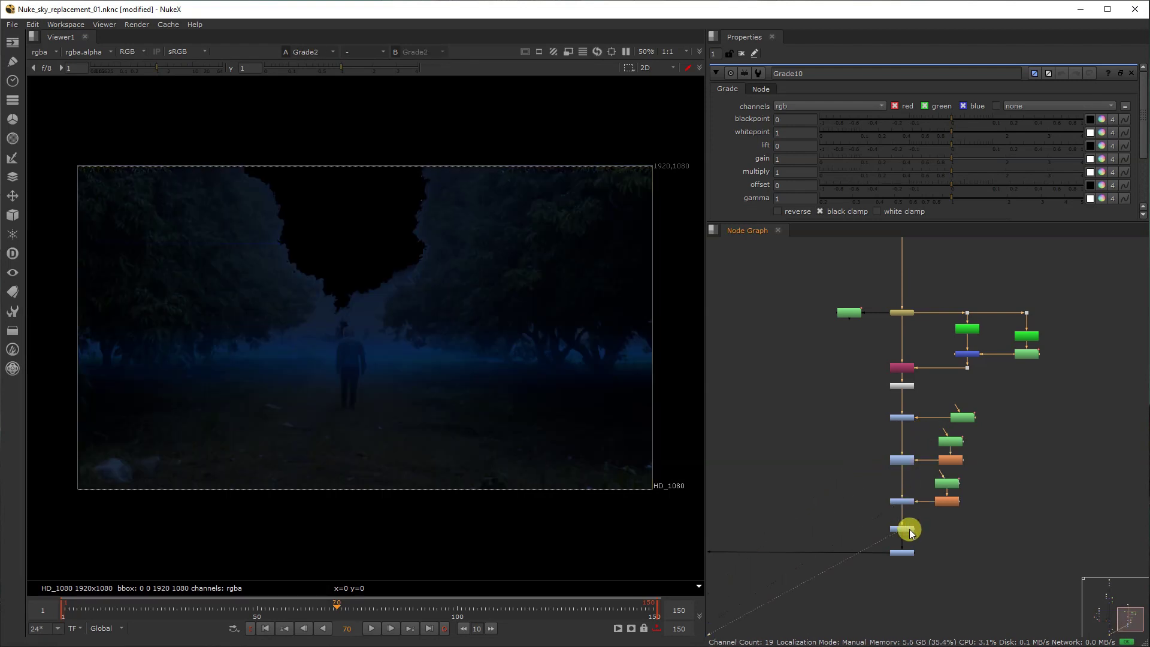
key(1)
- Review the Sky group by viewing its nodes from the Read3 sky image down to Transform1
middle_drag(796, 542, 1035, 471)
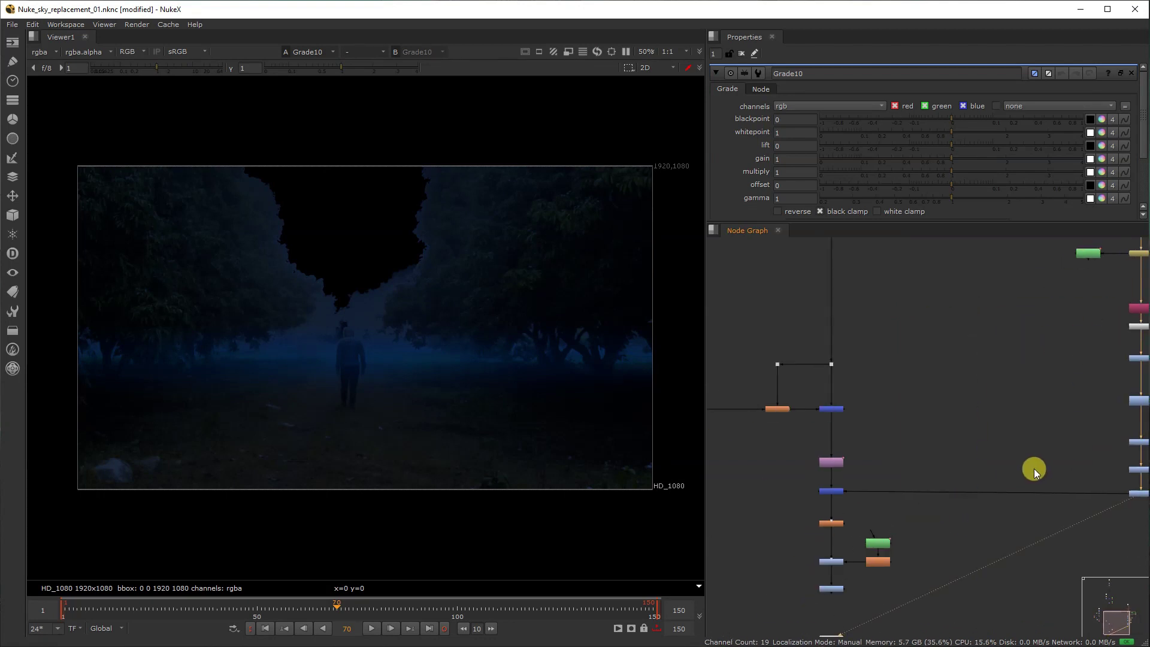
middle_drag(854, 447, 931, 477)
middle_drag(760, 267, 876, 380)
mouse_move(908, 338)
middle_down()
mouse_move(834, 487)
mouse_move(849, 510)
middle_up()
middle_drag(887, 377, 834, 353)
key(1)
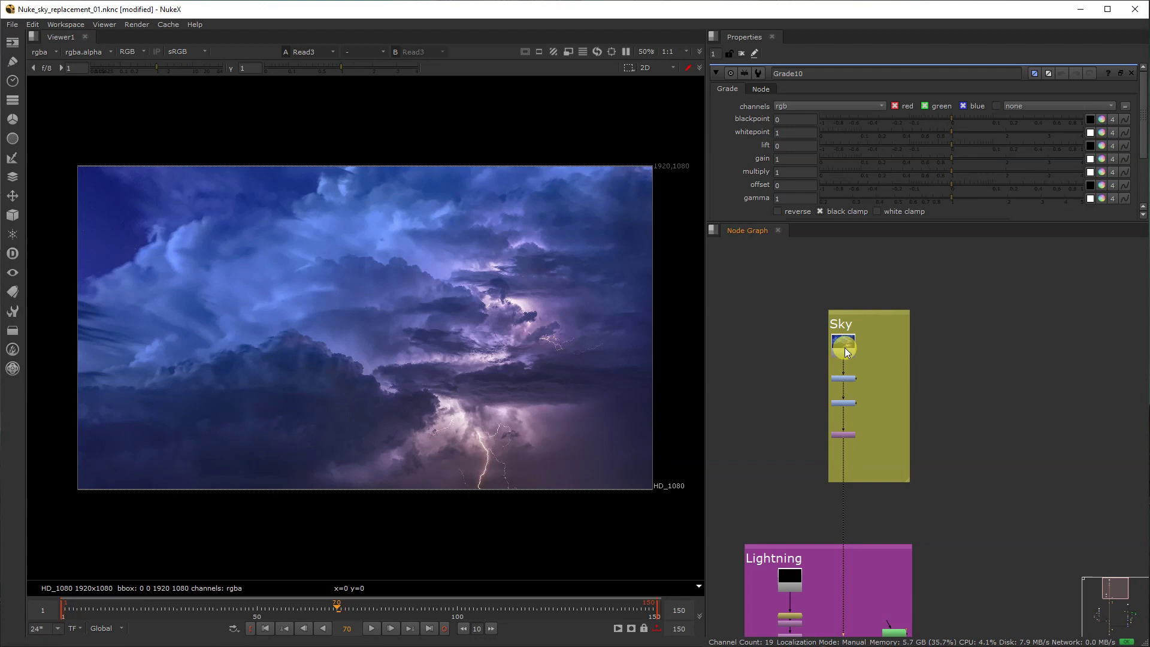
key(1)
drag(811, 411, 806, 454)
key(1)
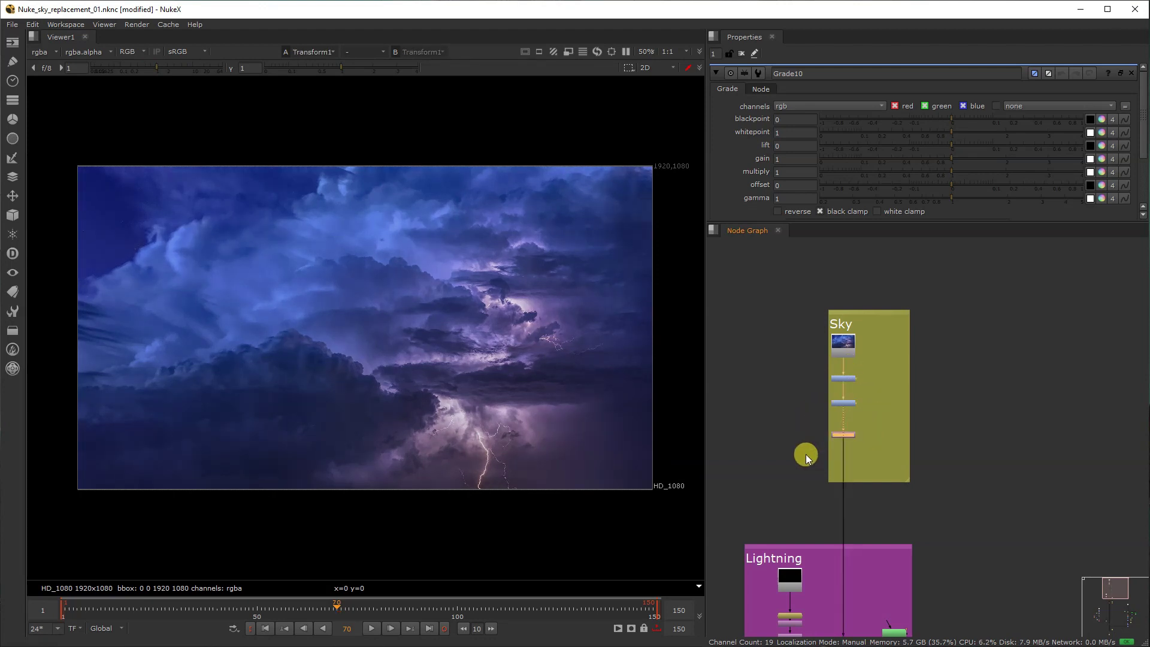
- View the lightning merge result and the masked red Grade3 below it
click(846, 521)
middle_drag(846, 521, 830, 398)
drag(837, 499, 765, 567)
key(1)
middle_drag(796, 559, 811, 423)
drag(810, 422, 749, 487)
key(1)
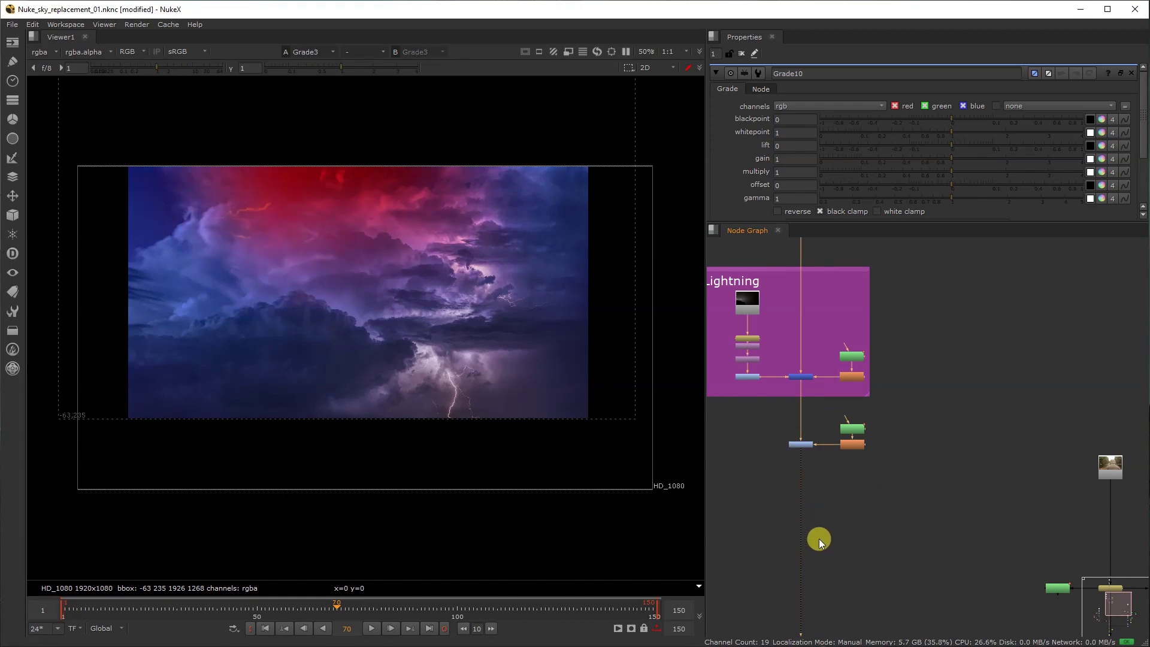
- View Merge3 to examine the shadow monster combined with the graded sky
middle_drag(819, 539, 829, 384)
scroll(830, 372, down, 3)
middle_drag(827, 496, 866, 483)
drag(828, 513, 828, 512)
key(1)
middle_drag(786, 438, 837, 447)
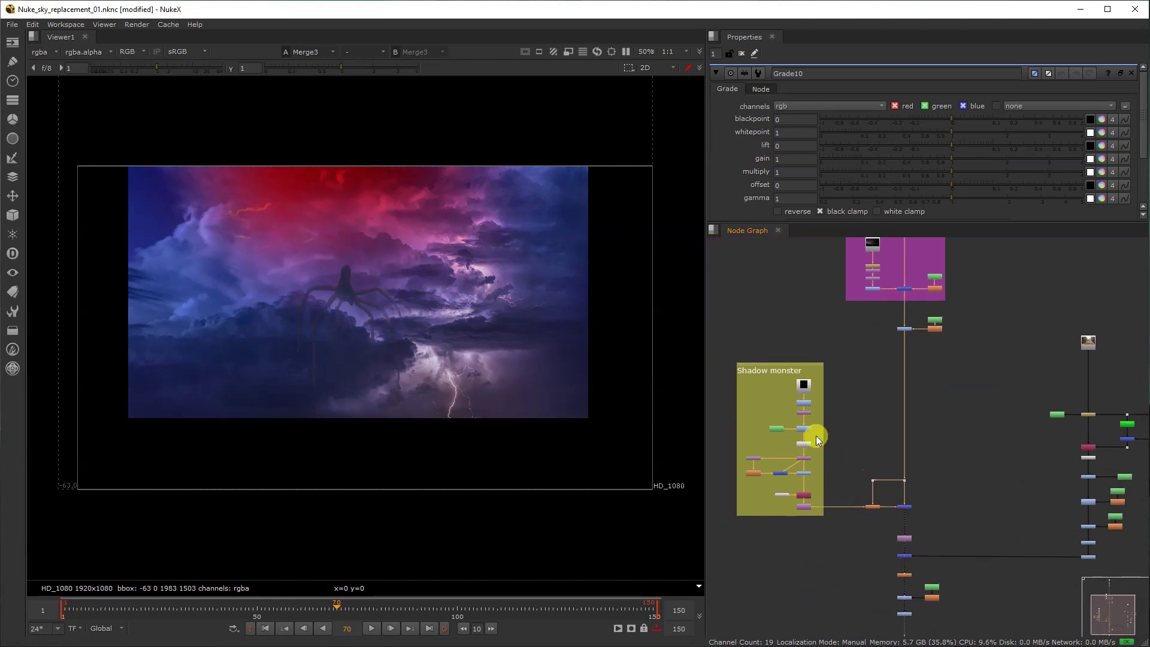
- Review the Shadow monster group by viewing its nodes in order from the source down to the final transform
scroll(815, 422, up, 3)
click(810, 388)
key(1)
click(811, 407)
key(1)
click(807, 458)
key(1)
click(805, 484)
key(1)
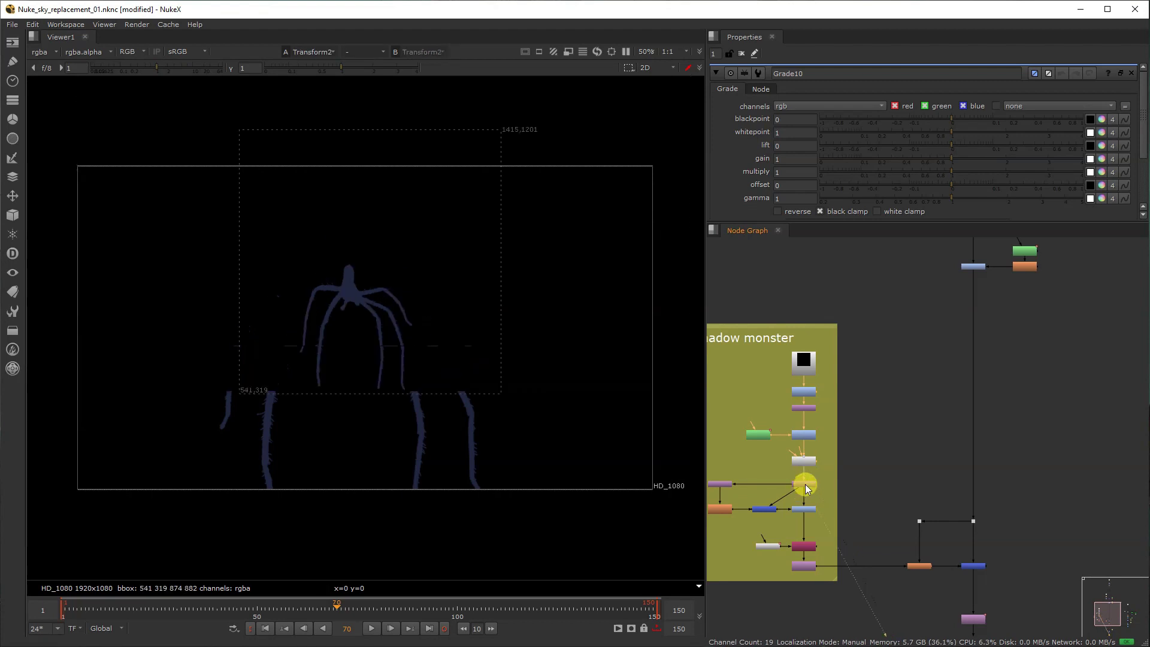
click(804, 509)
key(1)
middle_drag(801, 521, 803, 423)
drag(817, 451, 764, 500)
key(1)
- View the monster merged with the sky, and the foreground placed over it at Merge2
click(949, 470)
key(1)
middle_drag(940, 471, 864, 328)
click(874, 409)
key(1)
key(1)
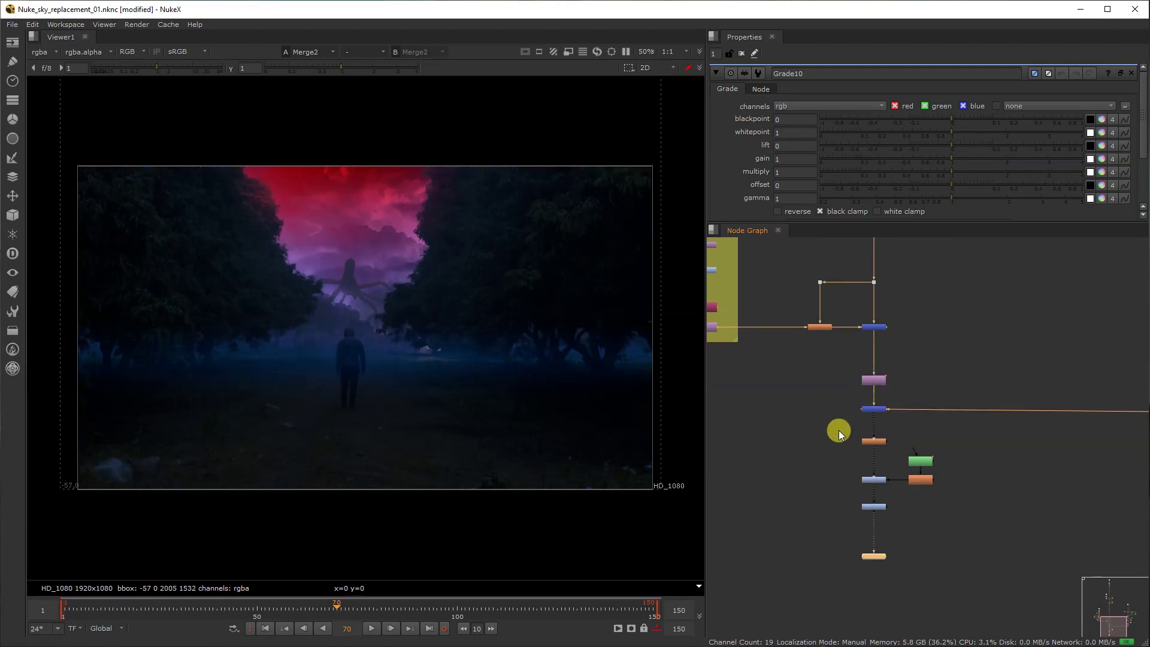
- View the finishing nodes after Merge2 in turn: the glow, Grade8 and ColorCorrect2
drag(844, 450, 899, 429)
key(1)
drag(854, 462, 894, 498)
key(1)
drag(836, 539, 886, 505)
key(1)
scroll(884, 502, up, 3)
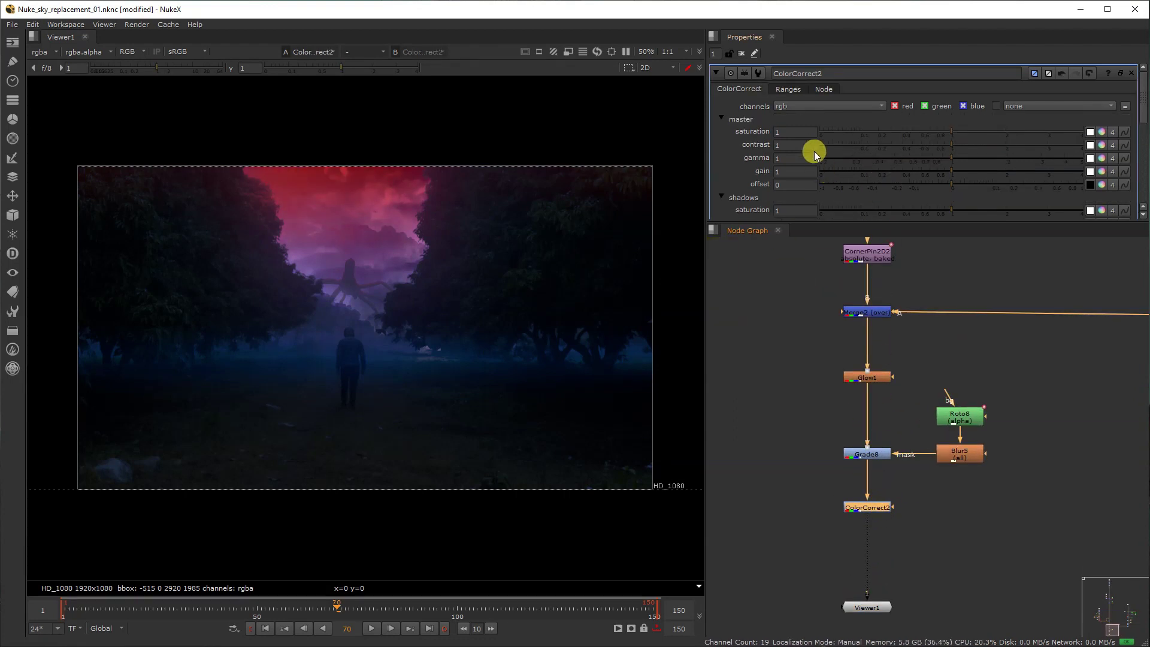
- Set the master saturation of ColorCorrect2 to 0.83
double_click(789, 131)
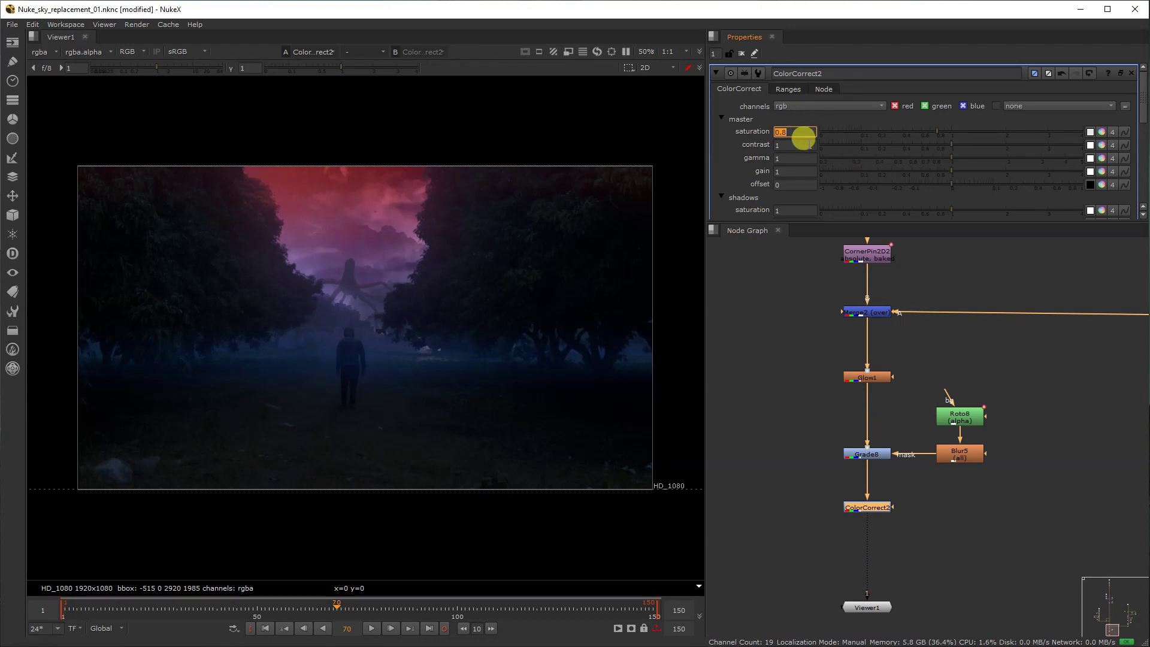
key(Up)
key(Up)
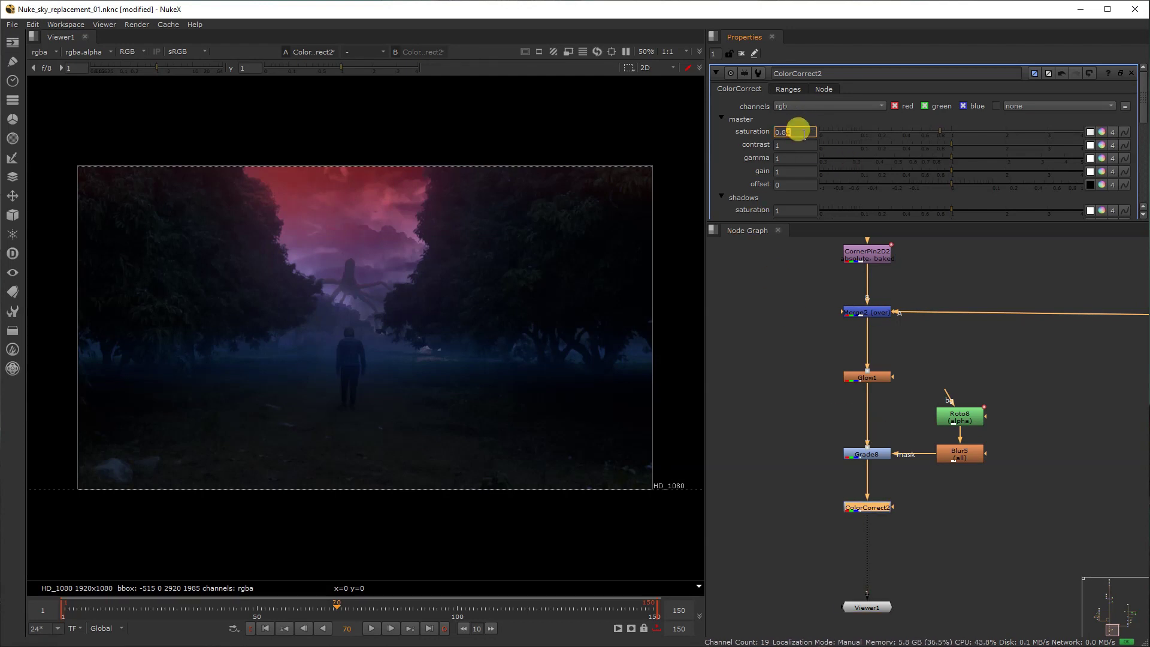
- Add a Crop node after ColorCorrect2 at the end of the composite and close all open node properties
middle_drag(896, 504, 896, 449)
key(Tab)
text(c)
click(837, 466)
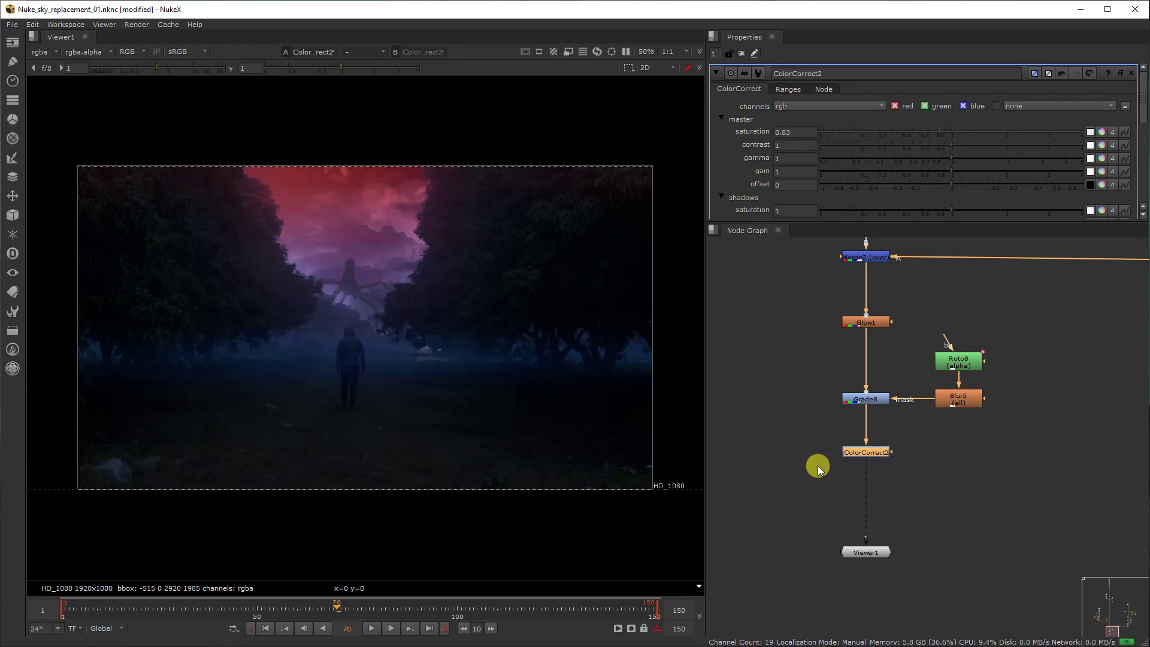
click(1135, 76)
- Compare the original source footage with the final composite by switching the viewer back and forth between its two inputs
scroll(952, 452, down, 6)
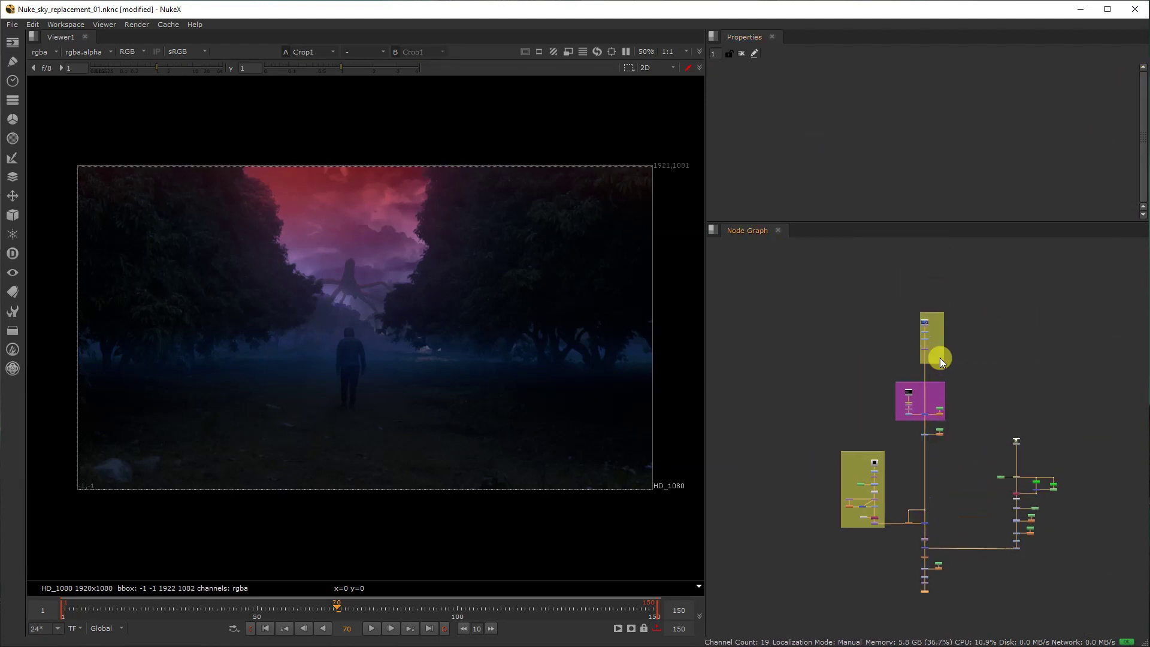
scroll(903, 257, up, 5)
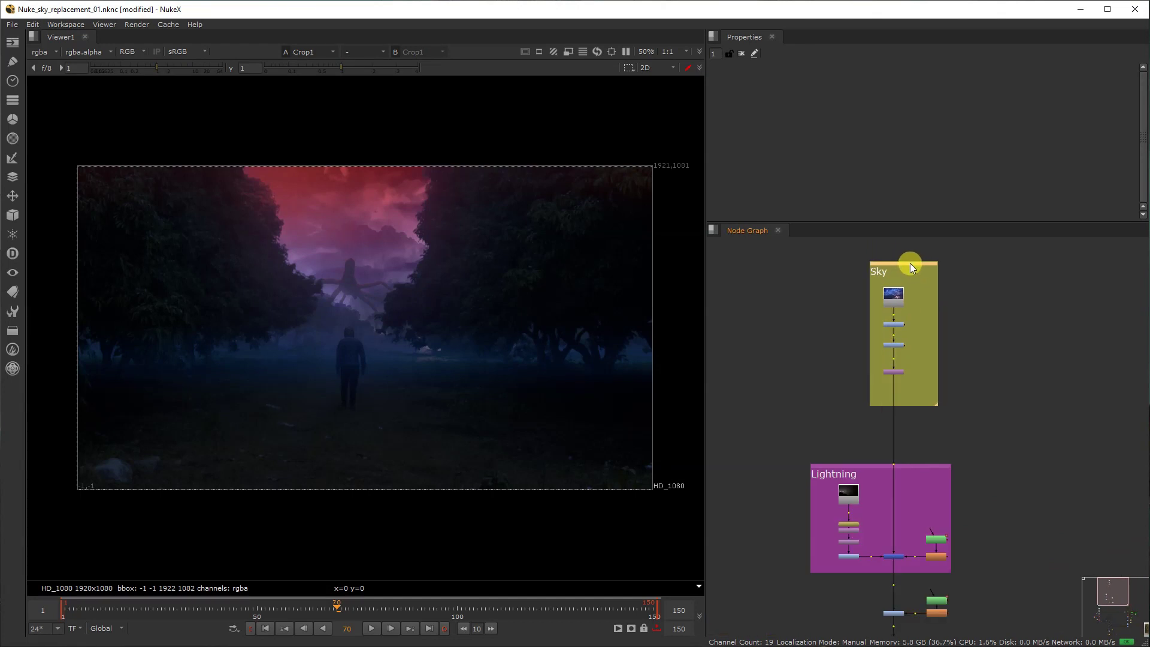
scroll(855, 329, down, 4)
middle_drag(1008, 458, 923, 393)
click(922, 416)
key(1)
key(1)
scroll(925, 454, up, 1)
drag(940, 456, 897, 498)
key(2)
click(897, 497)
key(1)
key(2)
key(1)
key(2)
key(1)
scroll(400, 251, down, 1)
key(2)
key(1)
- Set the viewer's comparison mode to under and reposition the wipe handle over the image to compare the two viewer inputs
click(383, 53)
click(383, 90)
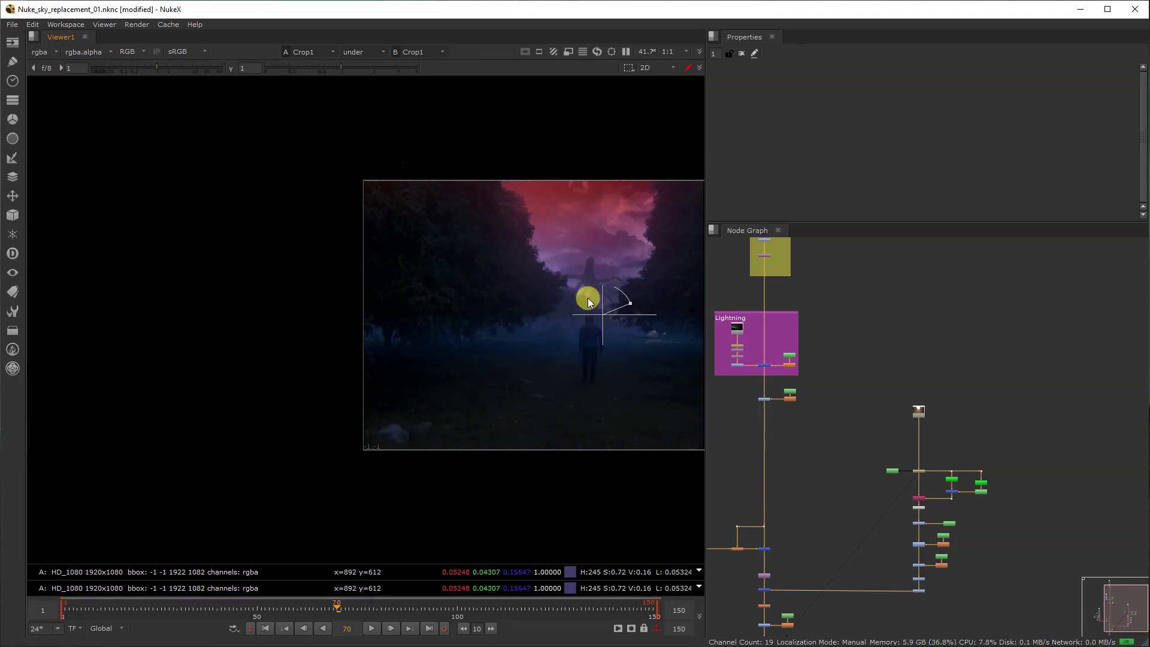
middle_drag(588, 298, 470, 280)
key(2)
drag(485, 298, 397, 392)
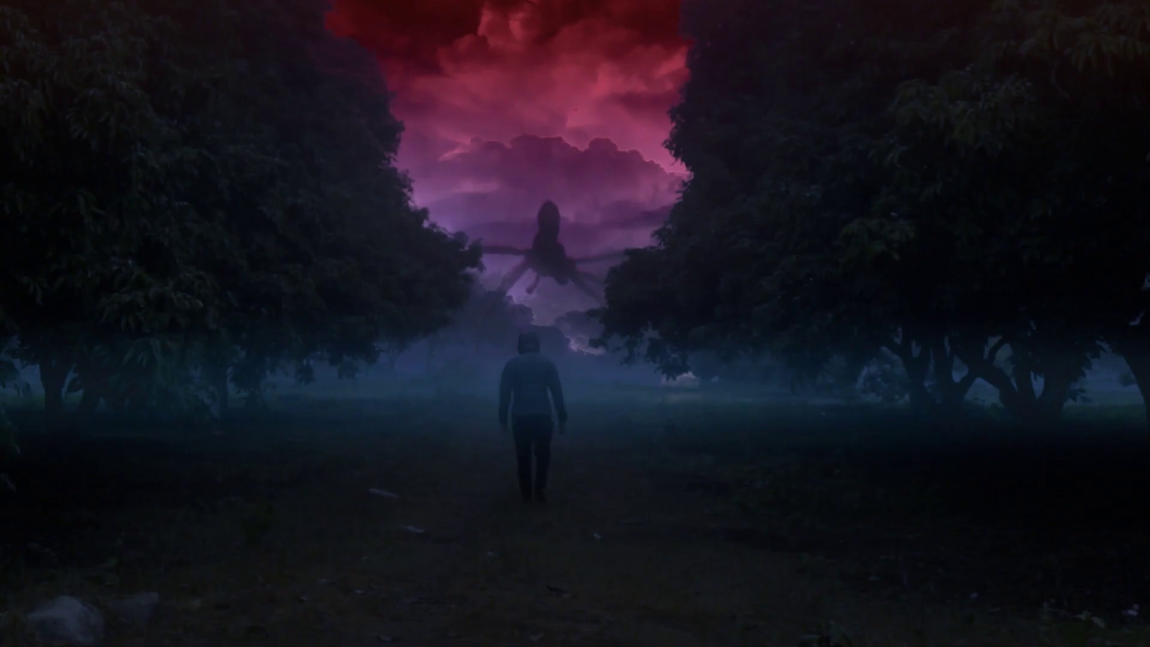